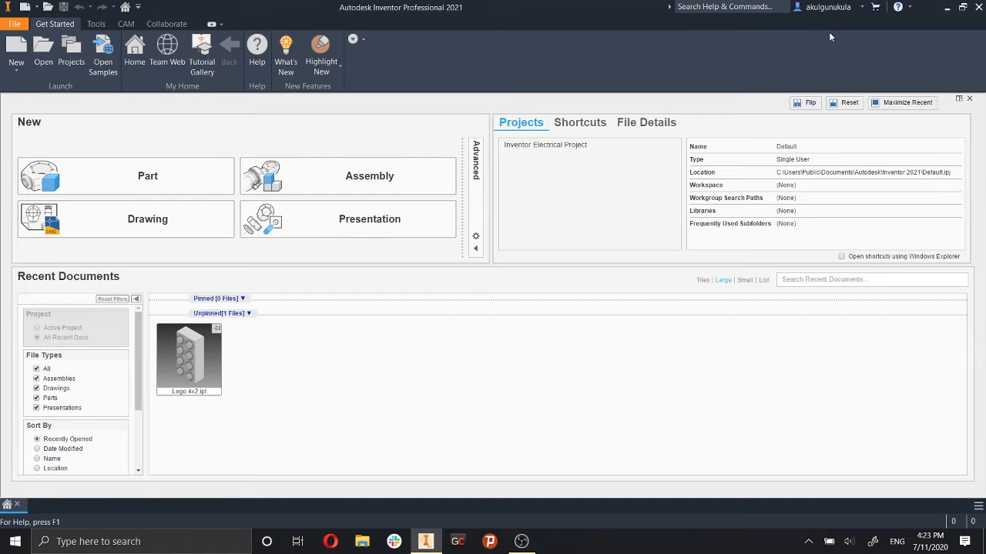
# Create a new part and start a 2D sketch on the XY plane.
pyautogui.click(195, 176)
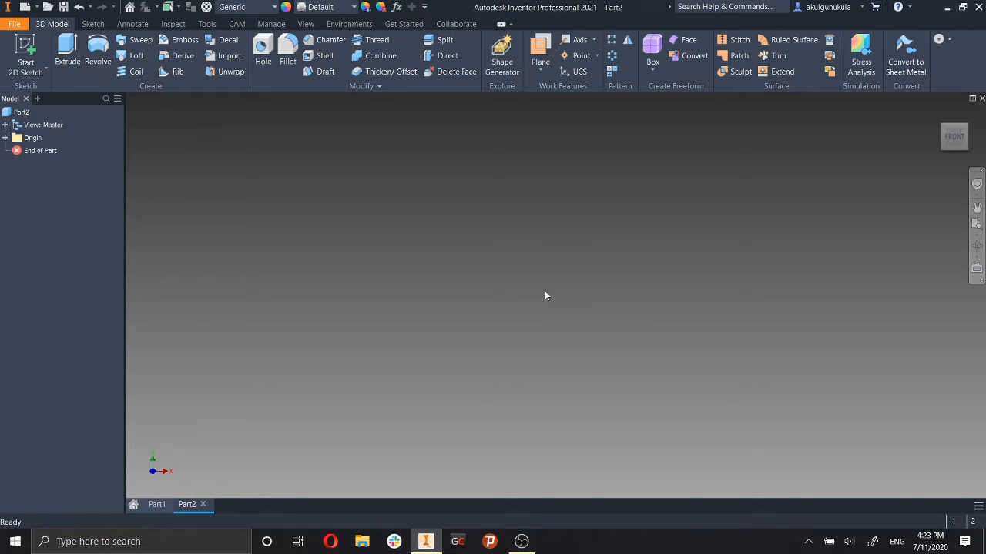
pyautogui.click(74, 64)
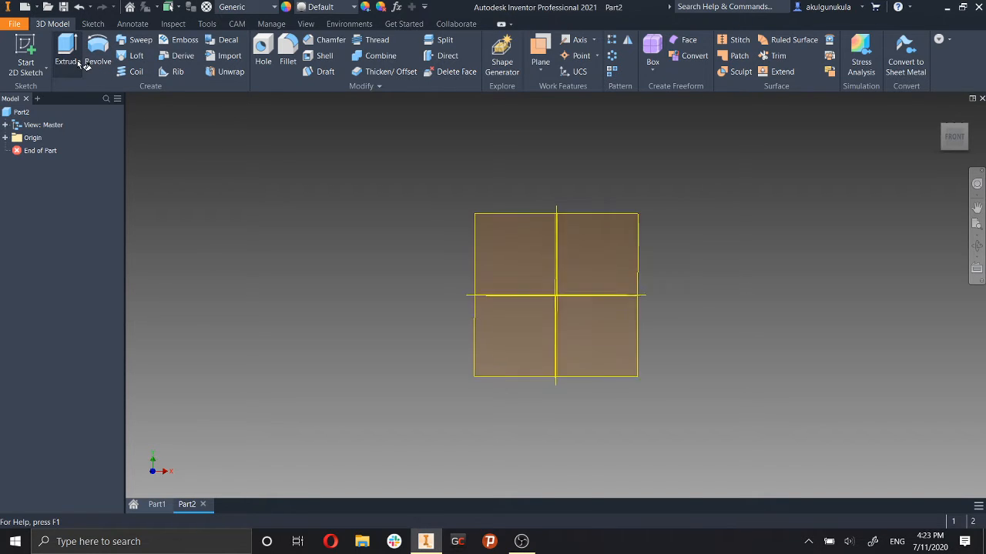
pyautogui.click(31, 74)
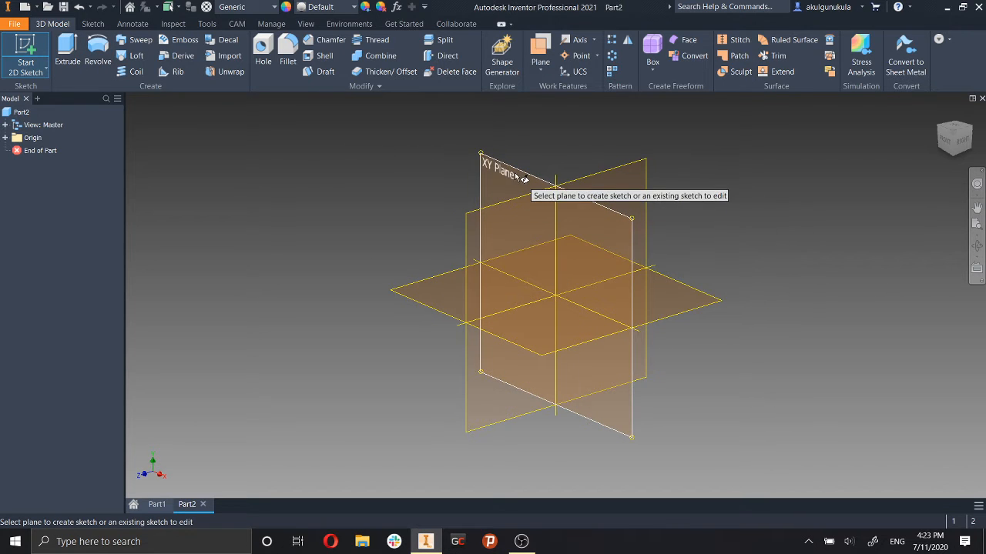
pyautogui.click(509, 176)
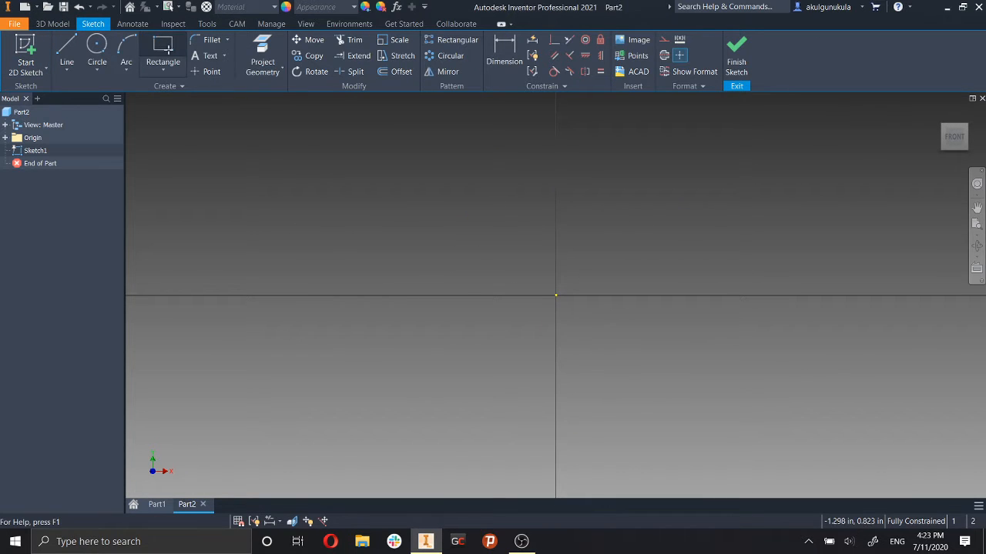
# Sketch a two-point rectangle from the origin toward the upper left and finish the sketch.
pyautogui.click(162, 53)
pyautogui.click(555, 296)
pyautogui.click(349, 167)
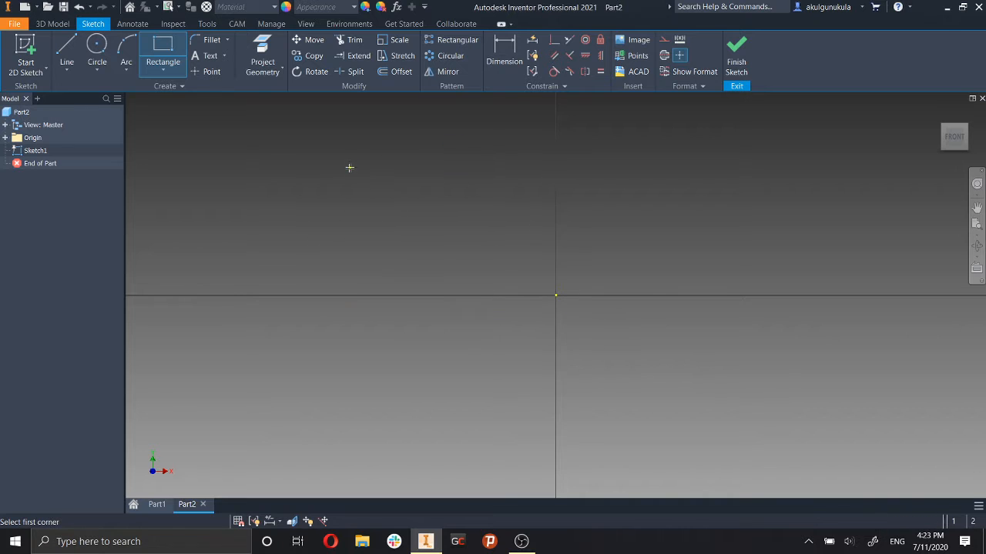
pyautogui.click(737, 64)
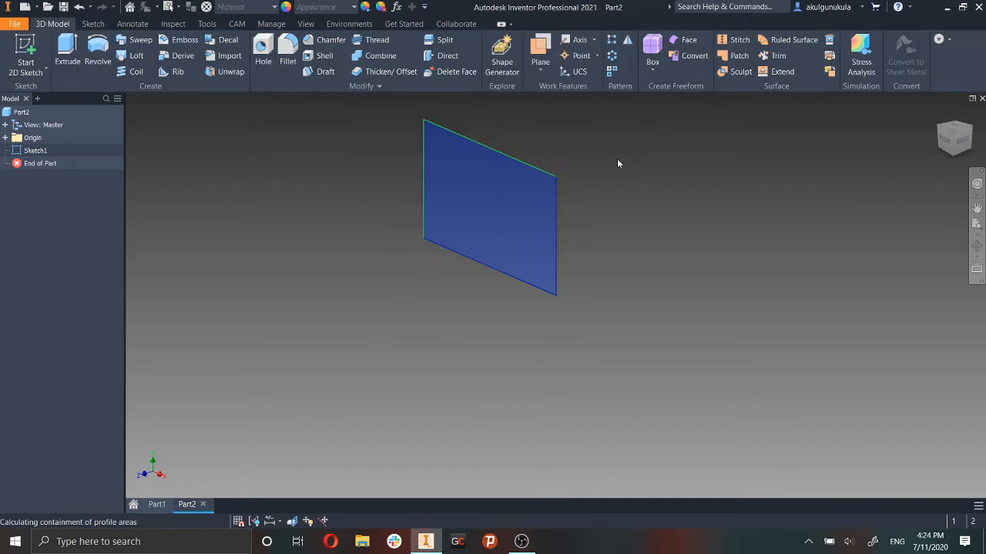
# Preview a 1 in extrusion of the rectangle and discard it.
pyautogui.click(67, 54)
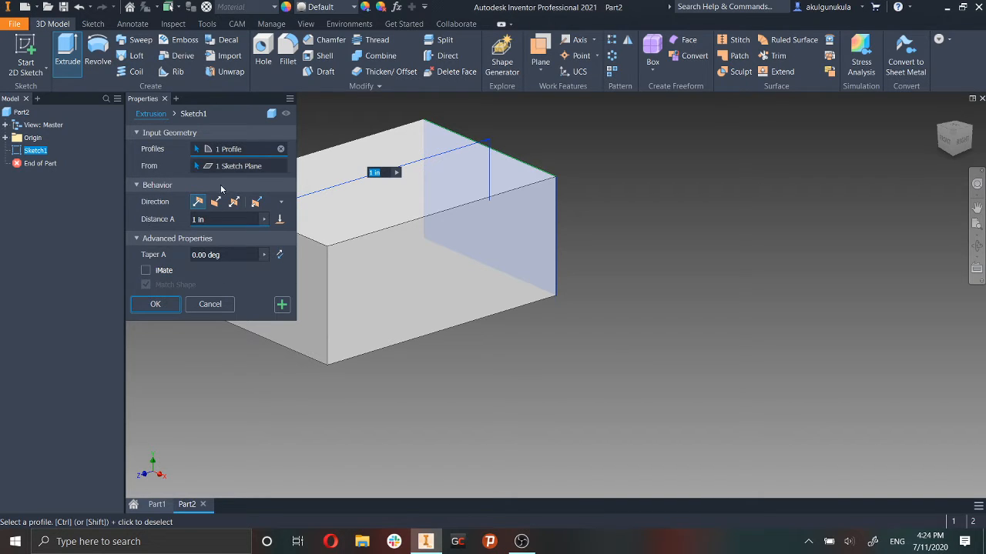
pyautogui.click(164, 98)
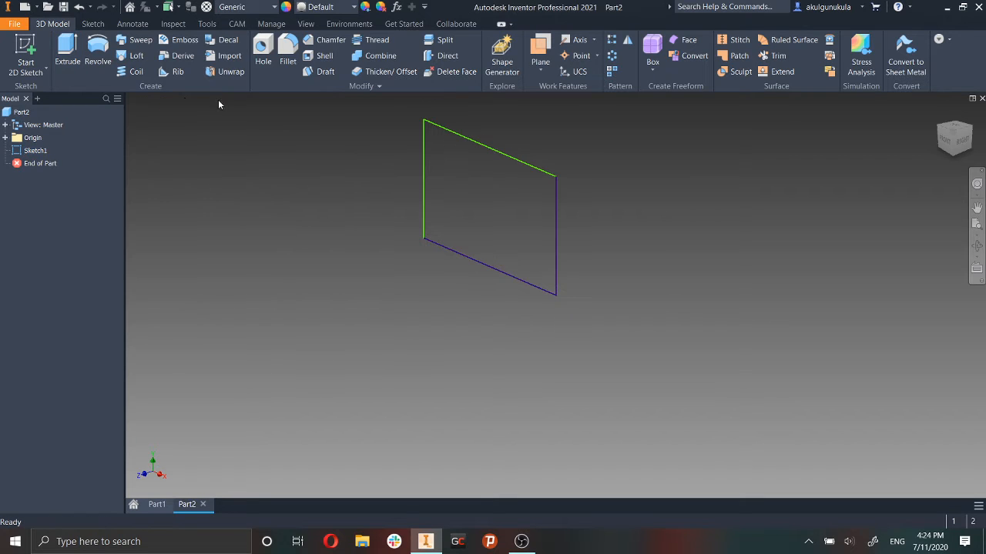
# Preview revolving the rectangle about its vertical edge through the origin, trying angles of 180 and 57 degrees.
pyautogui.click(94, 63)
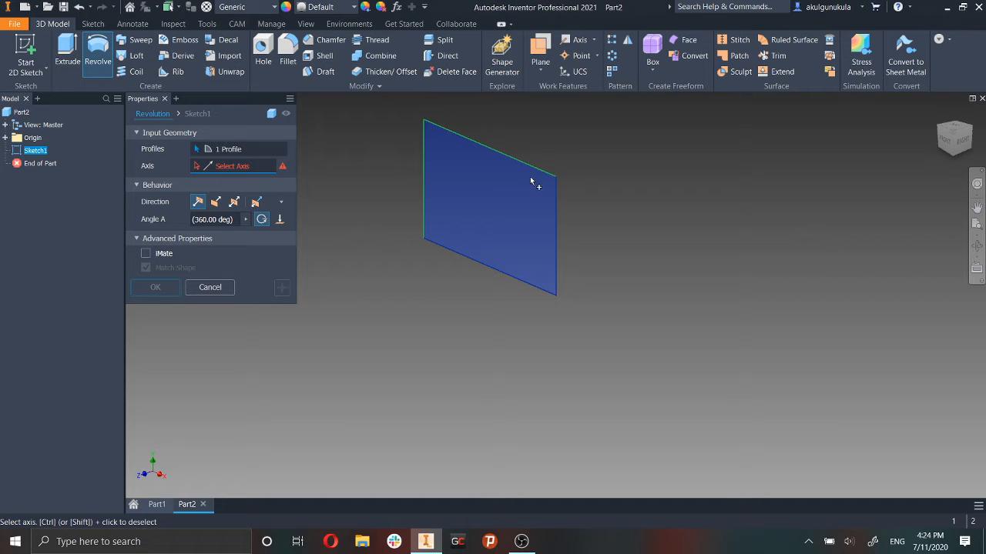
pyautogui.click(556, 255)
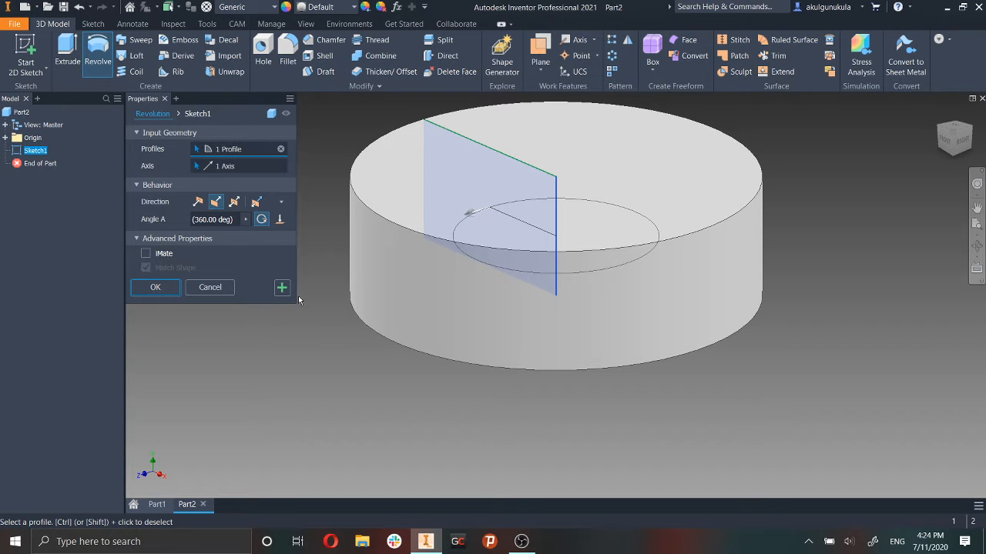
pyautogui.click(209, 220)
pyautogui.write('180')
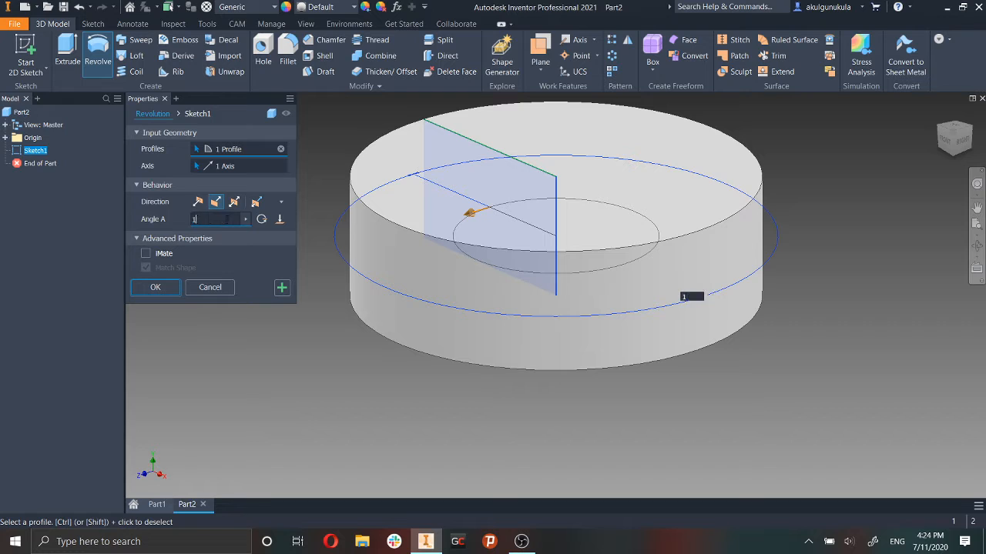
pyautogui.press('BackSpace')
pyautogui.press('BackSpace')
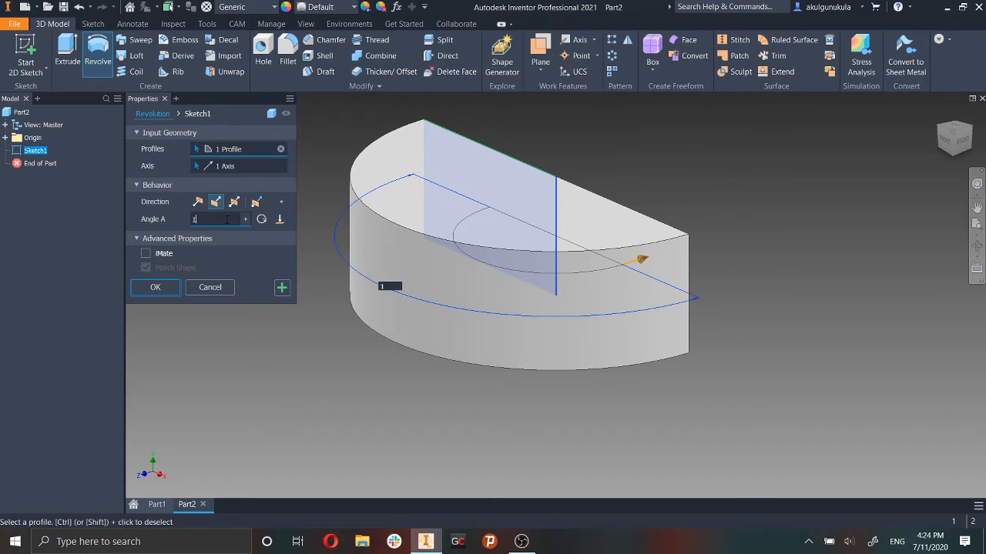
pyautogui.write('57')
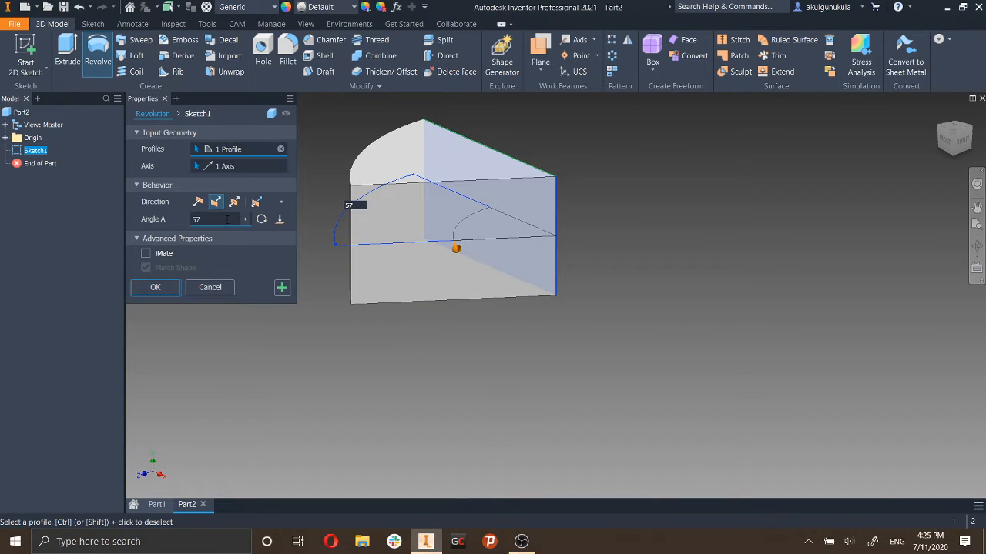
# Compare the default, flipped, symmetric and asymmetric directions for the revolve, and cancel the feature.
pyautogui.click(198, 201)
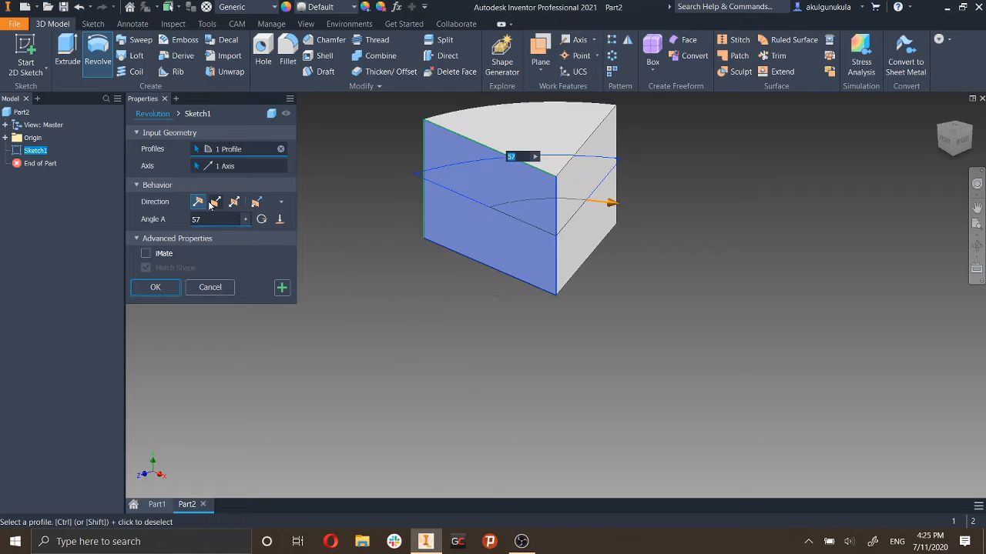
pyautogui.click(214, 205)
pyautogui.click(234, 202)
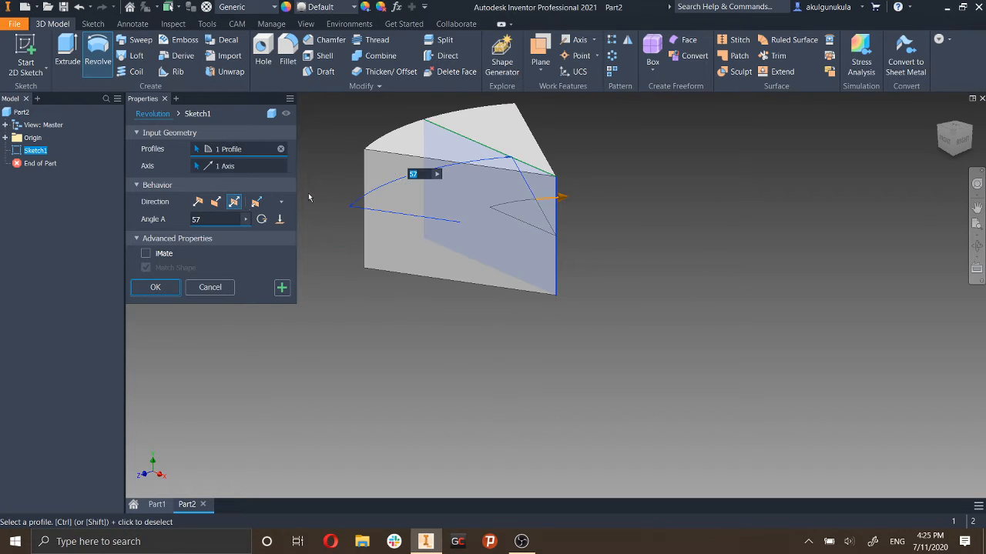
pyautogui.keyDown('shift'); pyautogui.moveTo(612, 275); pyautogui.dragTo(570, 347, button='middle'); pyautogui.keyUp('shift')
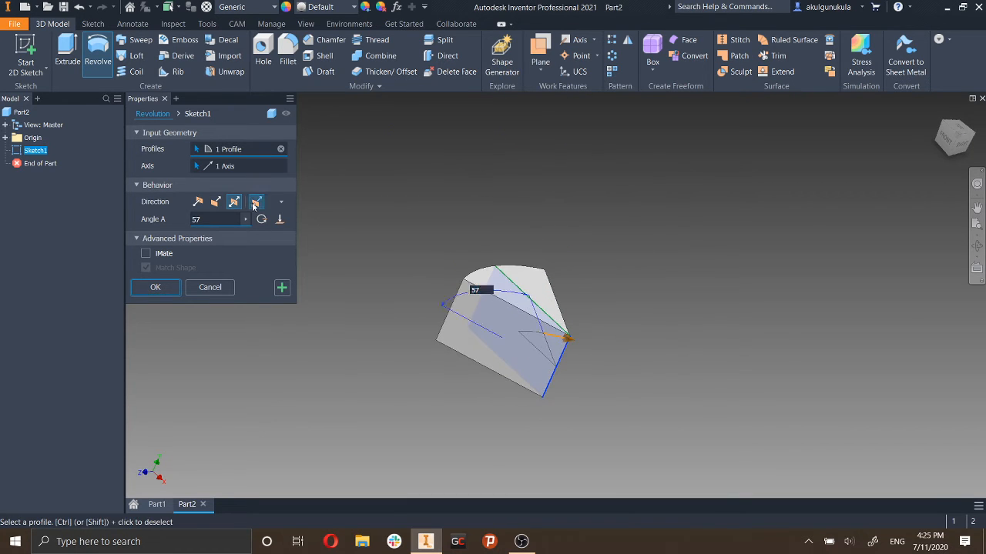
pyautogui.click(256, 202)
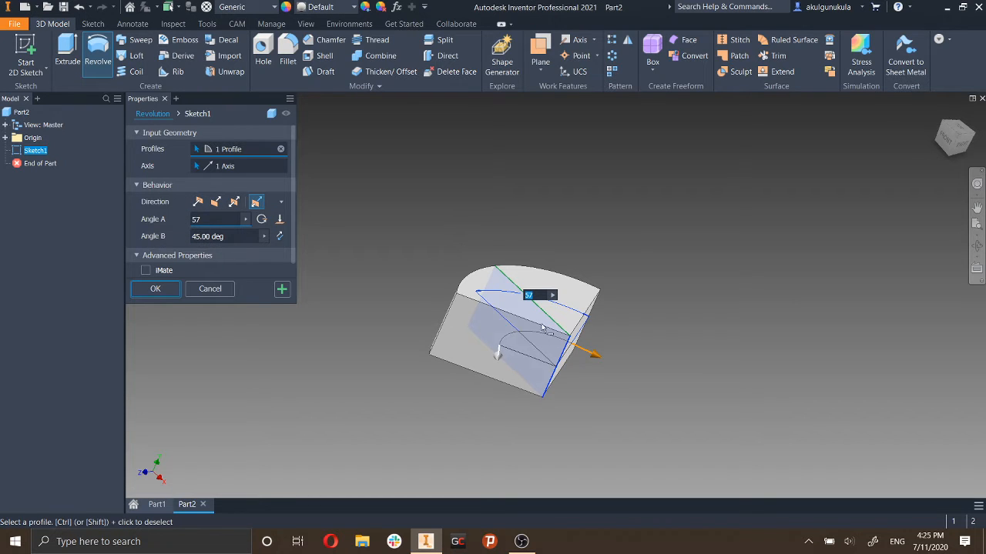
pyautogui.keyDown('shift'); pyautogui.moveTo(546, 330); pyautogui.dragTo(502, 332, button='middle'); pyautogui.keyUp('shift')
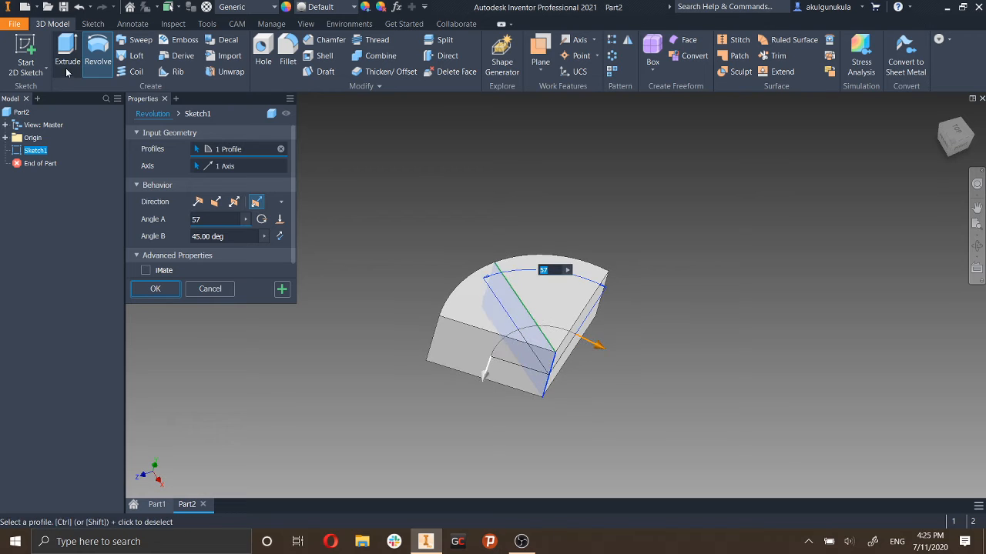
pyautogui.click(210, 286)
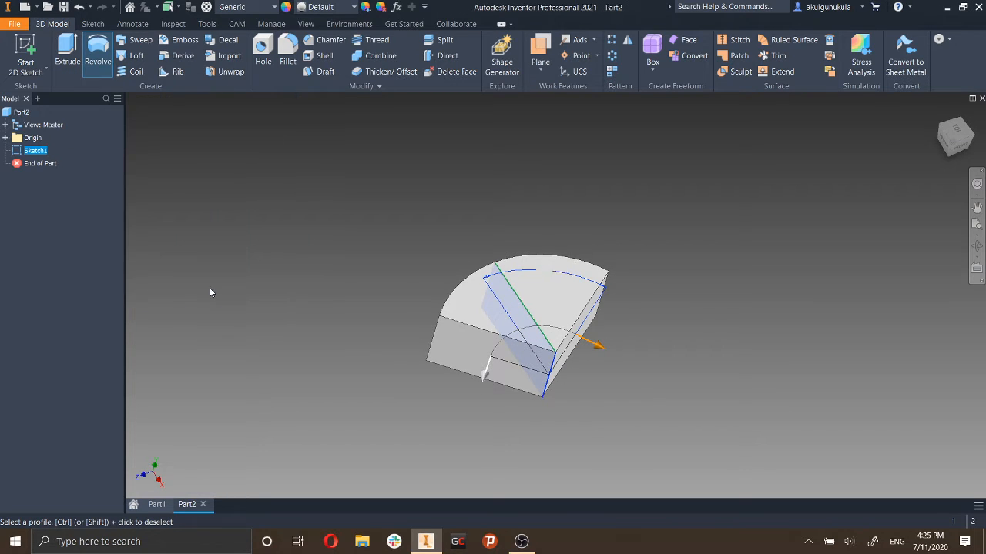
# Try to start a sweep with the rectangle as the only sketch, and dismiss the tip.
pyautogui.moveTo(687, 460)
pyautogui.keyDown('shift'); pyautogui.mouseDown(button='middle')
pyautogui.moveTo(689, 398)
pyautogui.moveTo(706, 407)
pyautogui.moveTo(644, 433)
pyautogui.moveTo(694, 424)
pyautogui.moveTo(670, 400)
pyautogui.mouseUp(button='middle'); pyautogui.keyUp('shift')
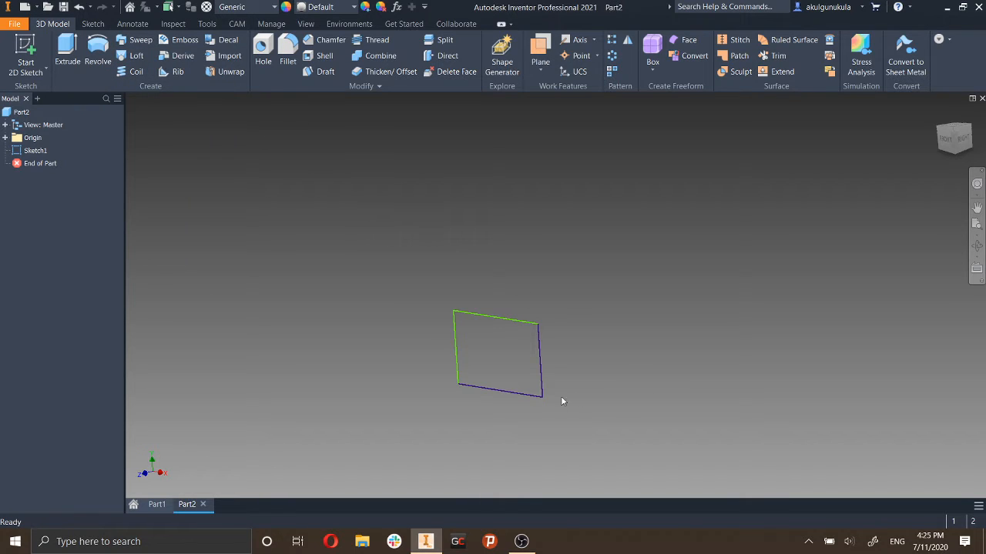
pyautogui.click(137, 42)
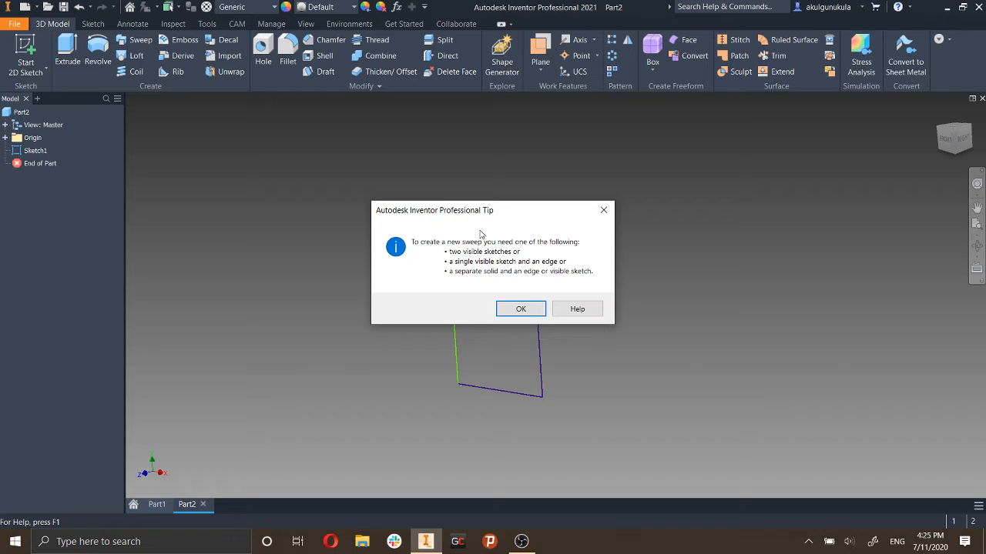
pyautogui.click(512, 316)
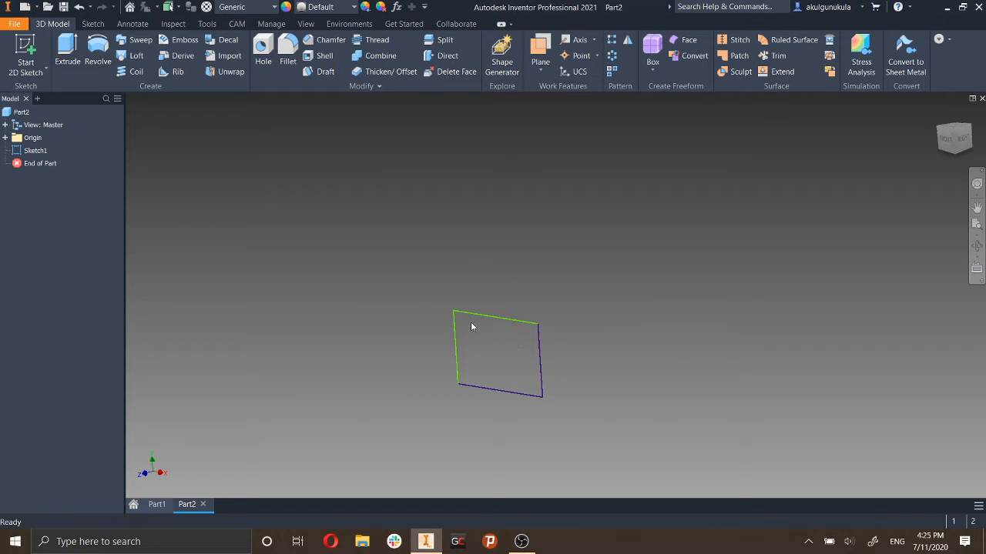
# Make the YZ origin plane visible in the part.
pyautogui.click(4, 138)
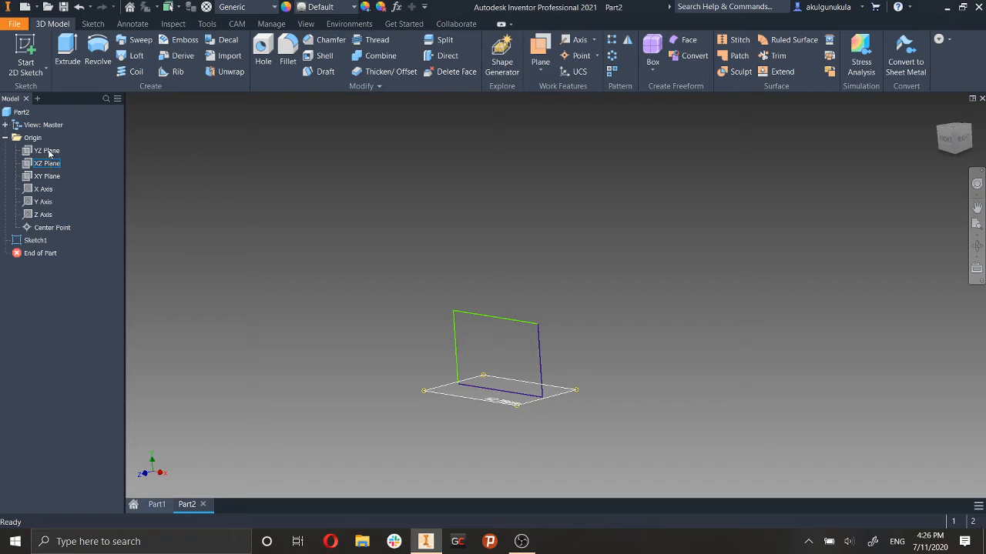
pyautogui.moveTo(546, 405)
pyautogui.keyDown('shift'); pyautogui.mouseDown(button='middle')
pyautogui.moveTo(655, 409)
pyautogui.moveTo(473, 390)
pyautogui.moveTo(535, 385)
pyautogui.moveTo(538, 393)
pyautogui.mouseUp(button='middle'); pyautogui.keyUp('shift')
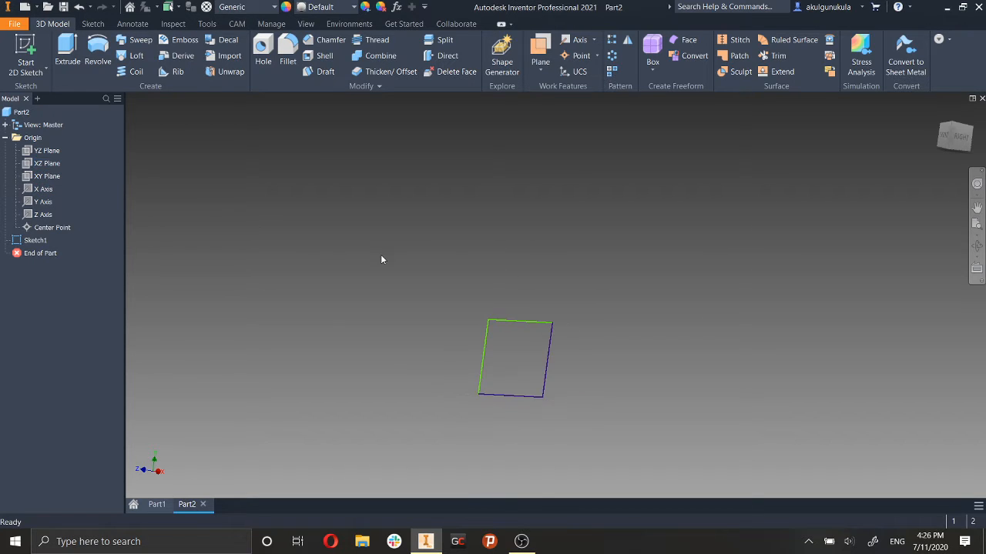
pyautogui.moveTo(381, 260)
pyautogui.keyDown('shift'); pyautogui.mouseDown(button='middle')
pyautogui.moveTo(383, 275)
pyautogui.moveTo(414, 267)
pyautogui.moveTo(365, 269)
pyautogui.moveTo(380, 275)
pyautogui.mouseUp(button='middle'); pyautogui.keyUp('shift')
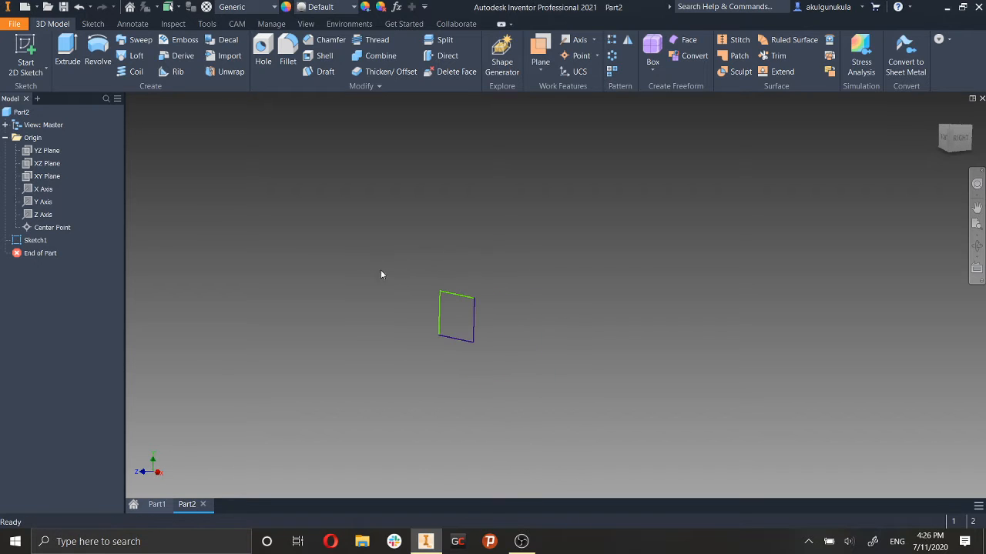
pyautogui.click(47, 151)
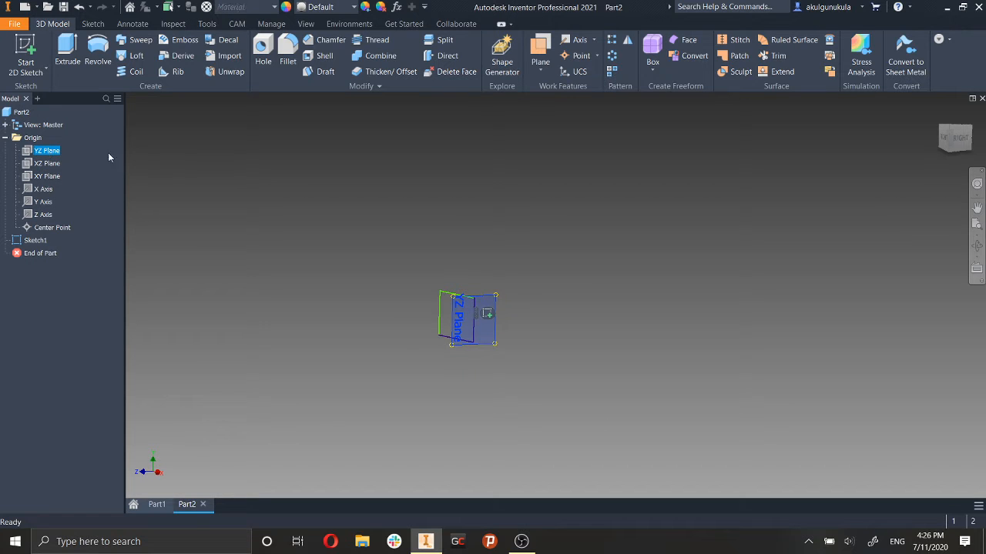
pyautogui.rightClick(47, 151)
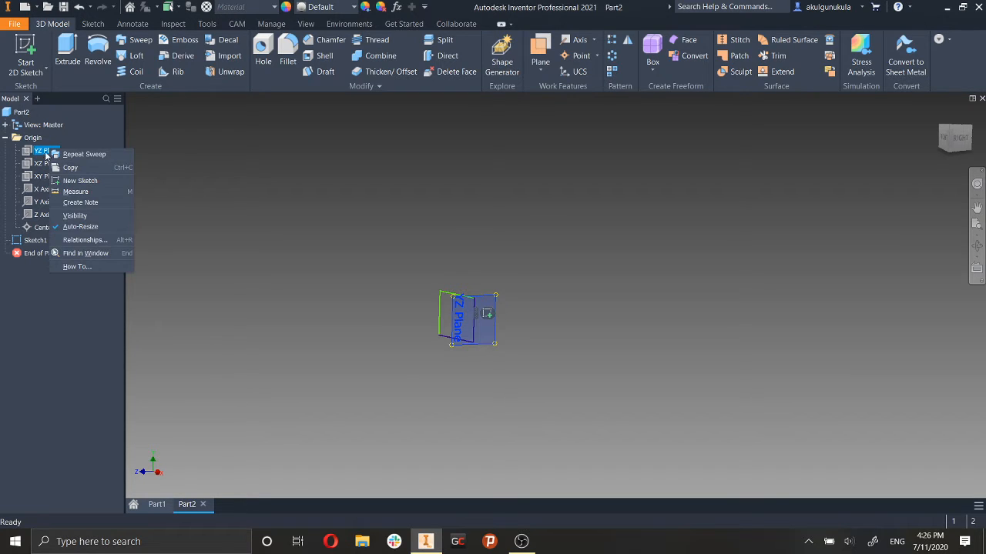
pyautogui.click(31, 148)
pyautogui.click(154, 155)
pyautogui.rightClick(37, 156)
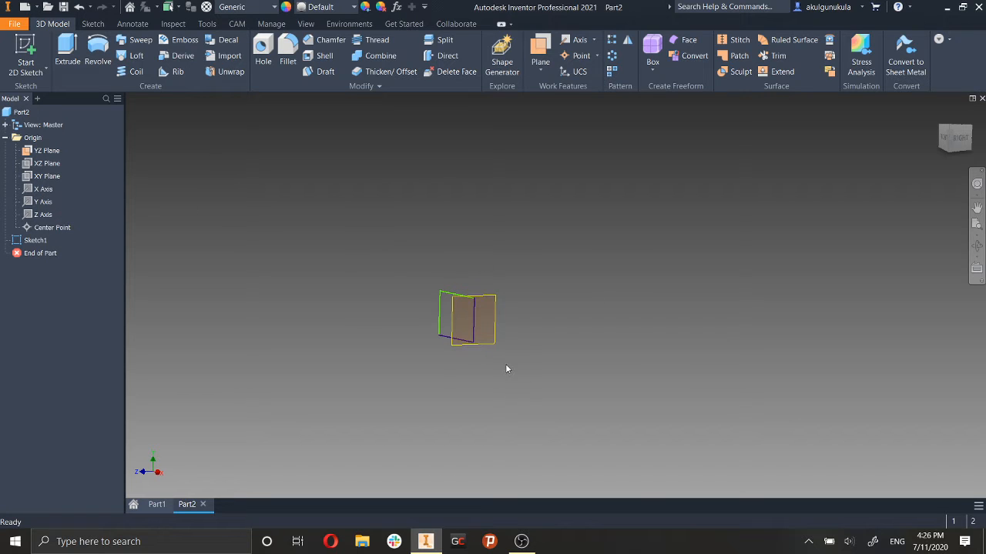
# Sketch a three-point arc on the YZ plane, starting at the origin and bulging downward away from the rectangle, and finish the sketch.
pyautogui.click(37, 57)
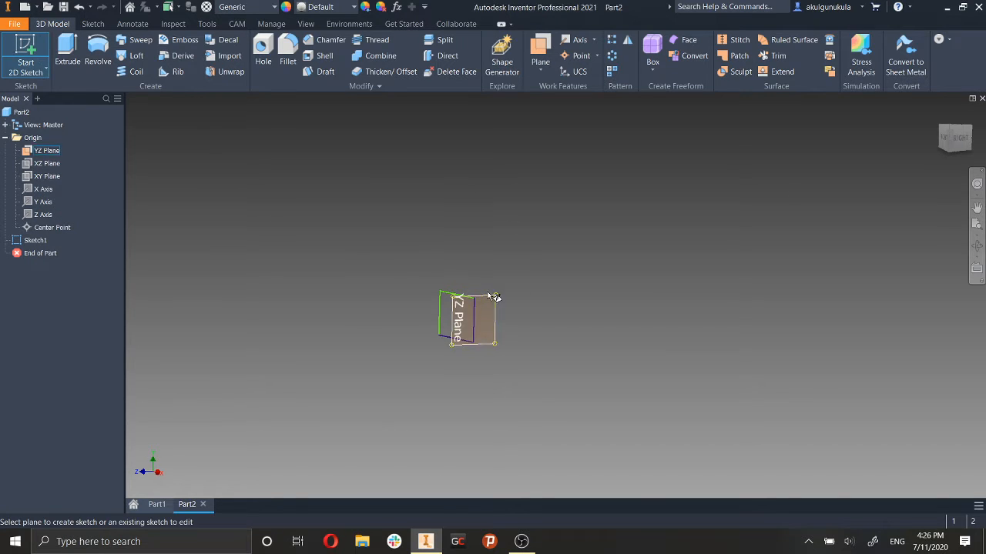
pyautogui.click(486, 299)
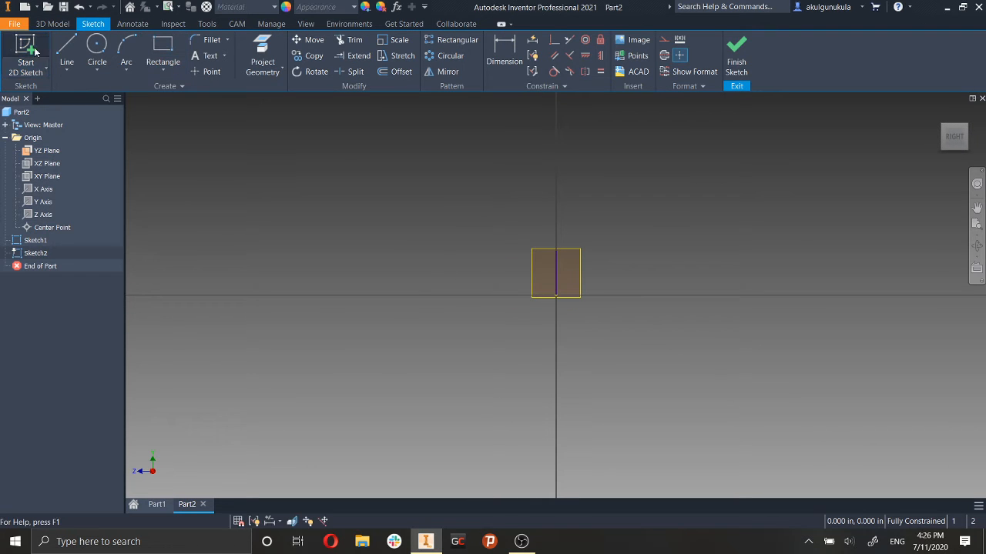
pyautogui.click(126, 46)
pyautogui.click(556, 297)
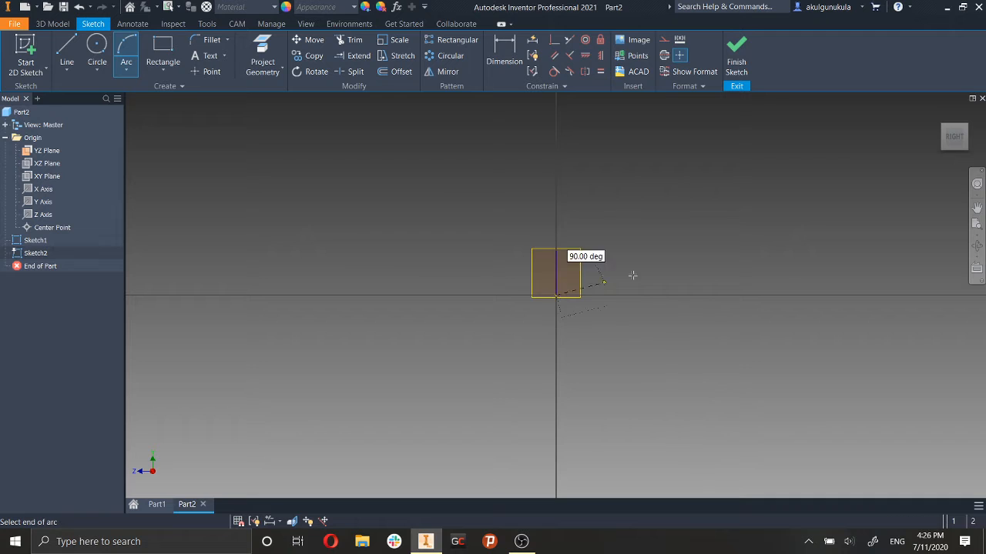
pyautogui.click(741, 212)
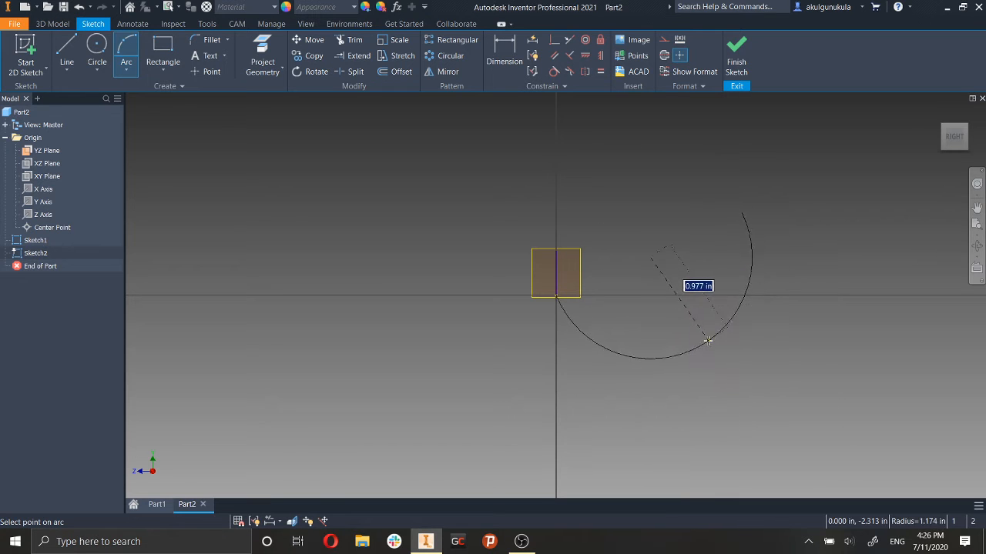
pyautogui.click(680, 336)
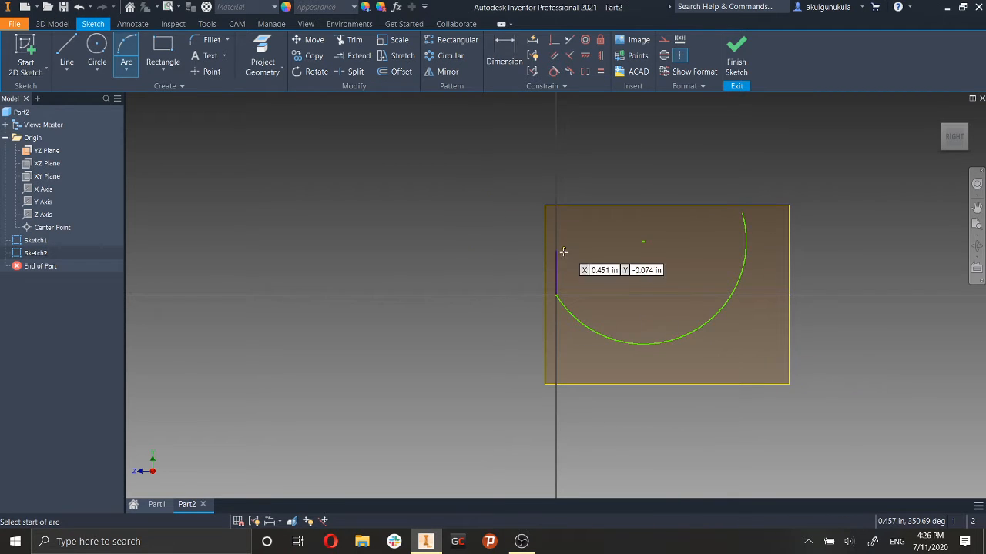
pyautogui.click(742, 69)
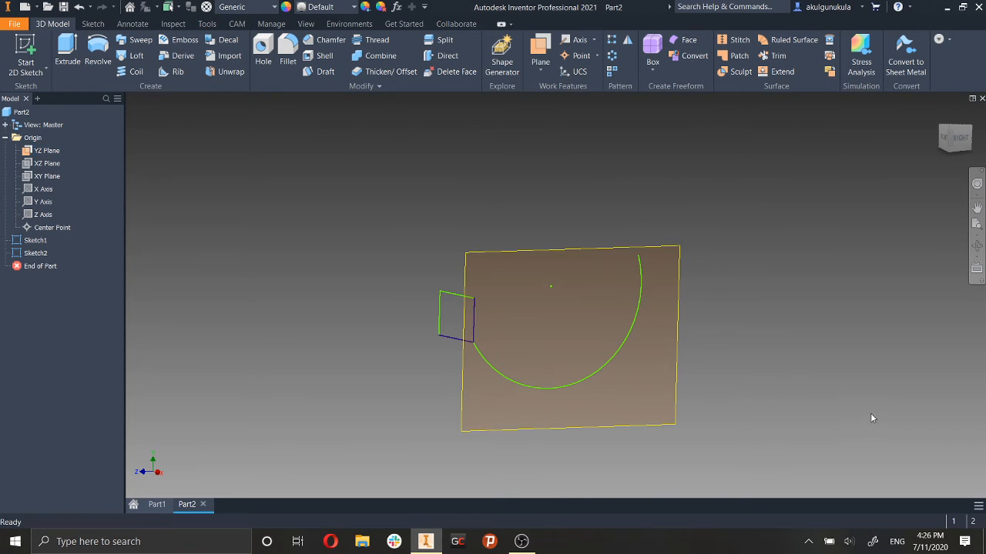
pyautogui.moveTo(872, 418)
pyautogui.keyDown('shift'); pyautogui.mouseDown(button='middle')
pyautogui.moveTo(919, 412)
pyautogui.moveTo(862, 421)
pyautogui.mouseUp(button='middle'); pyautogui.keyUp('shift')
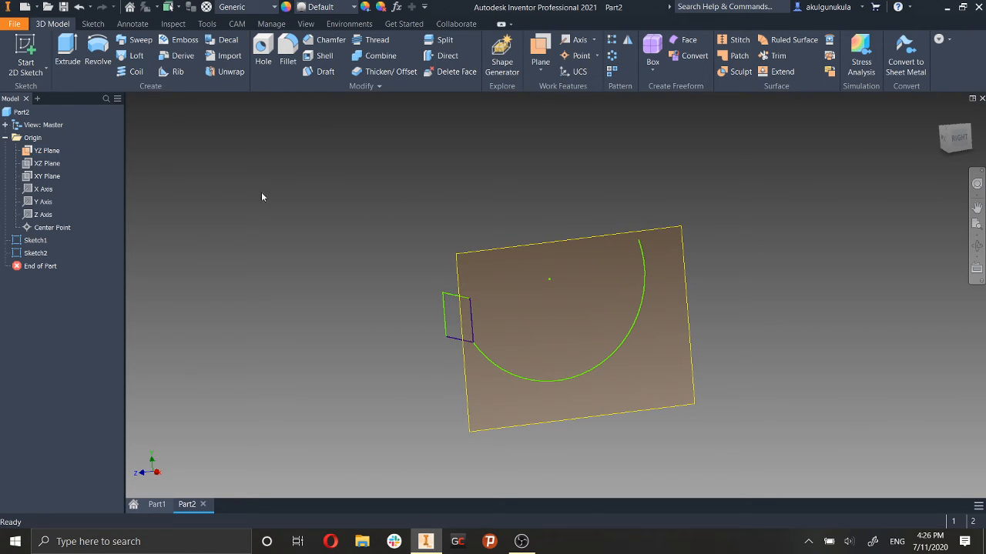
# Start a sweep with the rectangle as the profile and the arc as the path, and examine its preview.
pyautogui.click(135, 44)
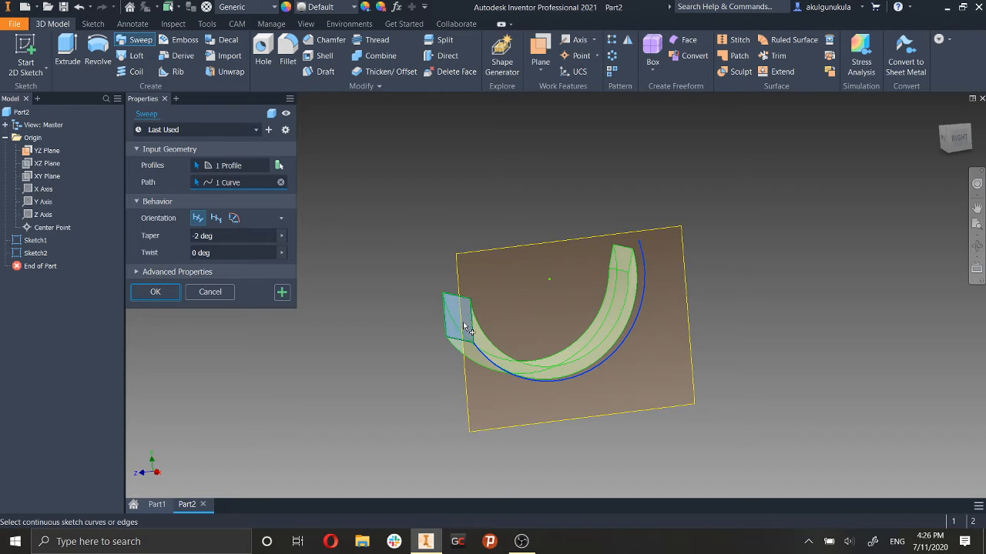
pyautogui.moveTo(639, 368)
pyautogui.keyDown('shift'); pyautogui.mouseDown(button='middle')
pyautogui.moveTo(775, 369)
pyautogui.moveTo(774, 378)
pyautogui.moveTo(699, 391)
pyautogui.moveTo(609, 387)
pyautogui.moveTo(636, 375)
pyautogui.moveTo(451, 341)
pyautogui.moveTo(391, 388)
pyautogui.moveTo(407, 336)
pyautogui.moveTo(365, 288)
pyautogui.moveTo(304, 352)
pyautogui.moveTo(381, 294)
pyautogui.moveTo(480, 267)
pyautogui.moveTo(639, 337)
pyautogui.moveTo(585, 392)
pyautogui.moveTo(302, 388)
pyautogui.moveTo(612, 411)
pyautogui.moveTo(695, 396)
pyautogui.moveTo(744, 416)
pyautogui.moveTo(625, 394)
pyautogui.moveTo(763, 385)
pyautogui.moveTo(717, 391)
pyautogui.mouseUp(button='middle'); pyautogui.keyUp('shift')
pyautogui.scroll(-3, 716, 391)
pyautogui.scroll(3, 432, 323)
pyautogui.moveTo(488, 337); pyautogui.dragTo(682, 382, button='middle')
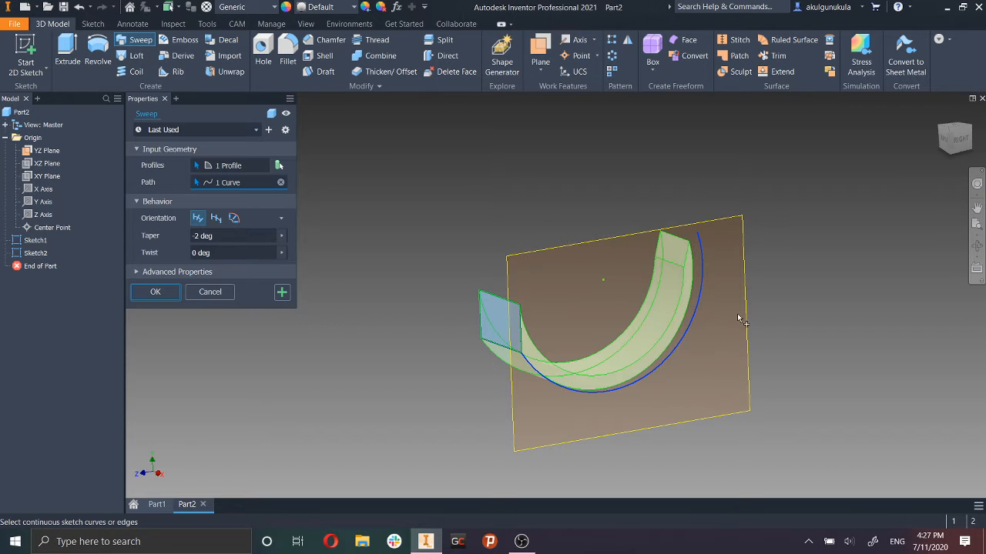
# Try sweep taper angles of 0, 4 and 2 degrees to compare their effect on the preview.
pyautogui.click(226, 236)
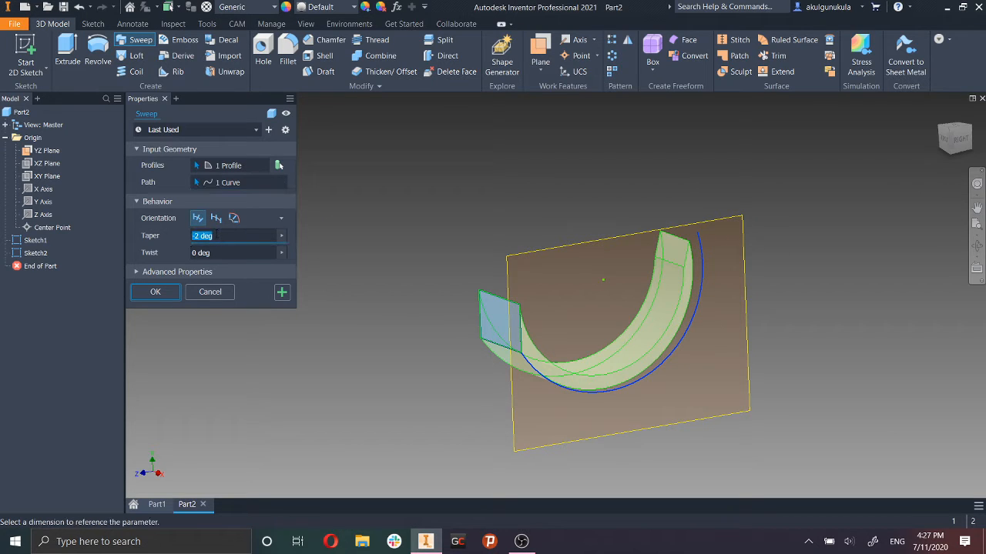
pyautogui.keyDown('shift'); pyautogui.moveTo(595, 407); pyautogui.dragTo(668, 431, button='middle'); pyautogui.keyUp('shift')
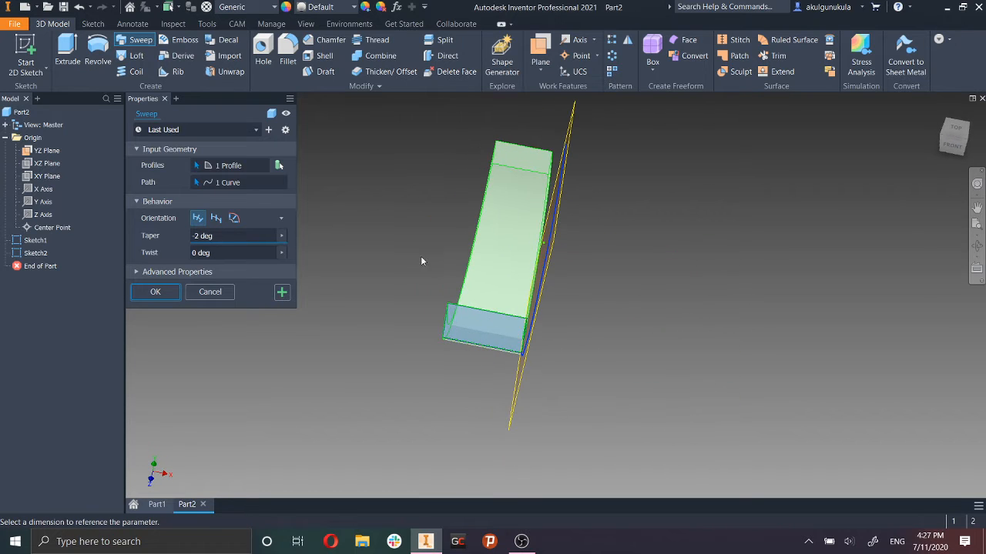
pyautogui.click(216, 236)
pyautogui.write('0')
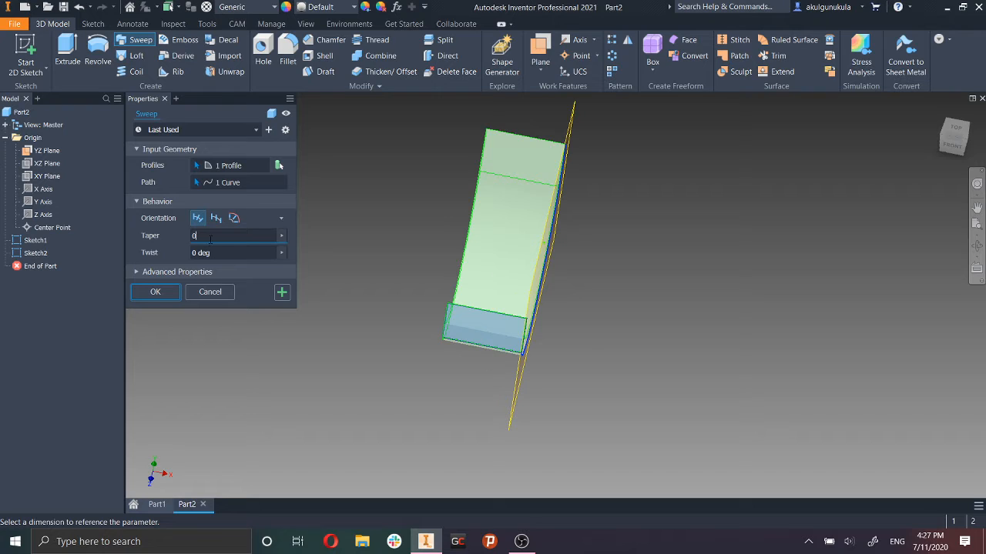
pyautogui.write('7')
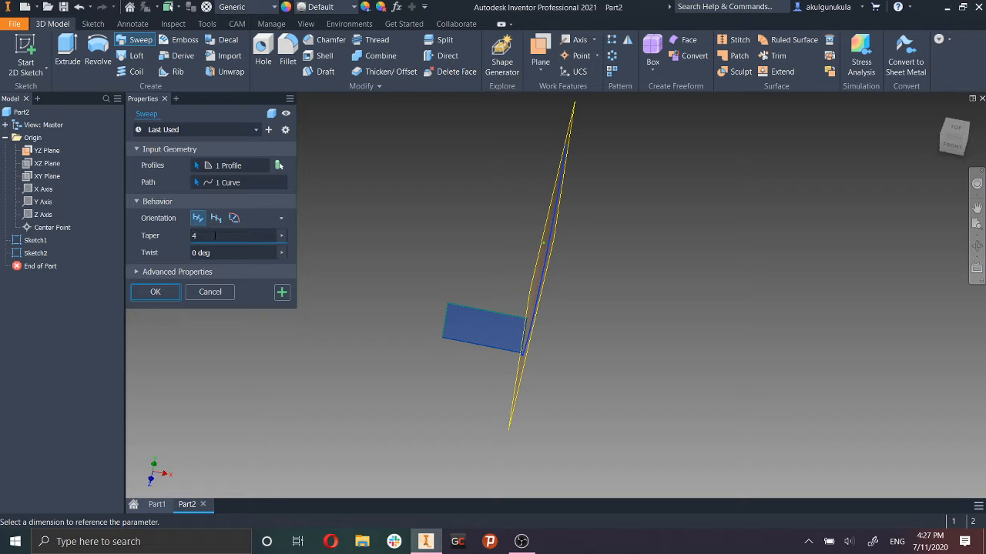
pyautogui.press('BackSpace')
pyautogui.write('2')
# Switch the sweep orientation to fixed and back to follow path, try a taper of -2 degrees, and clear the taper value.
pyautogui.click(216, 219)
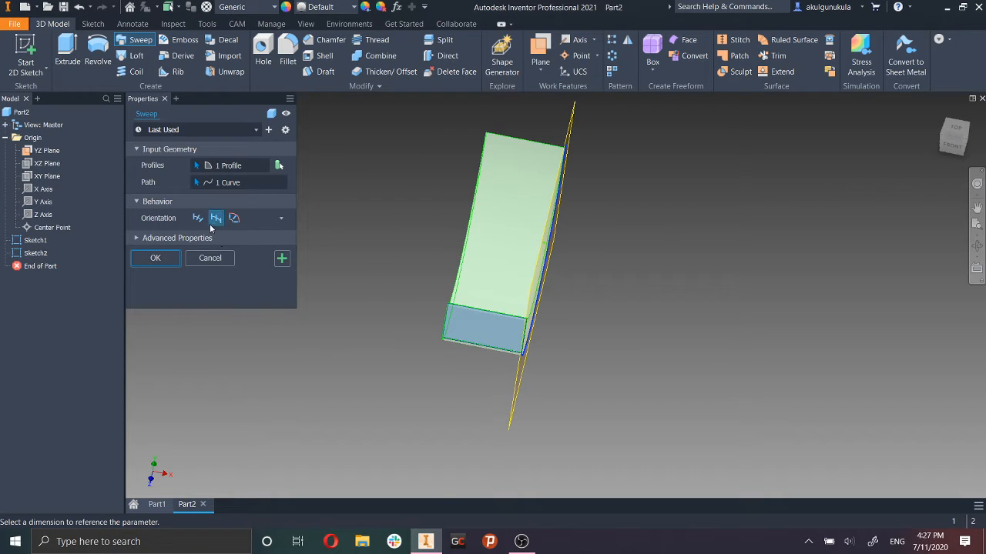
pyautogui.click(198, 219)
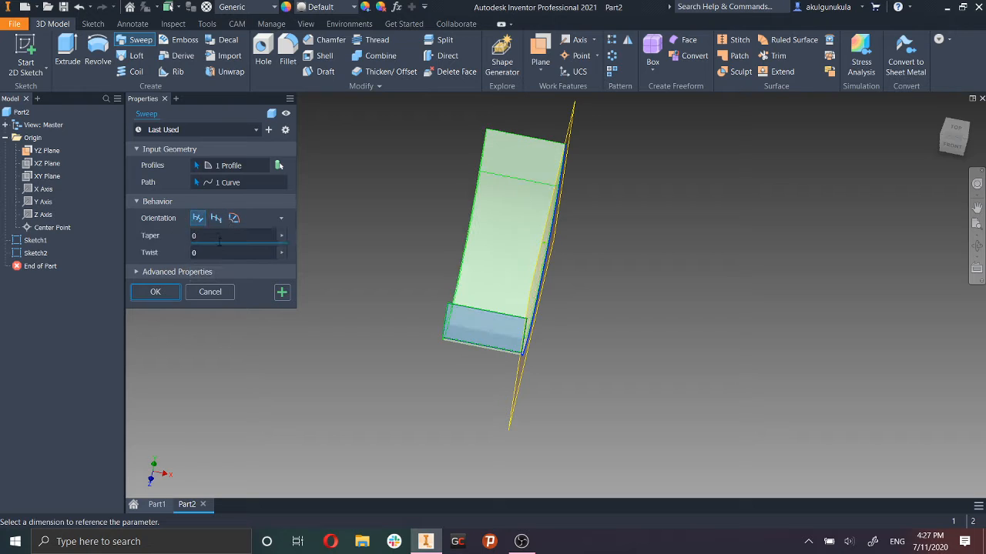
pyautogui.write('-2')
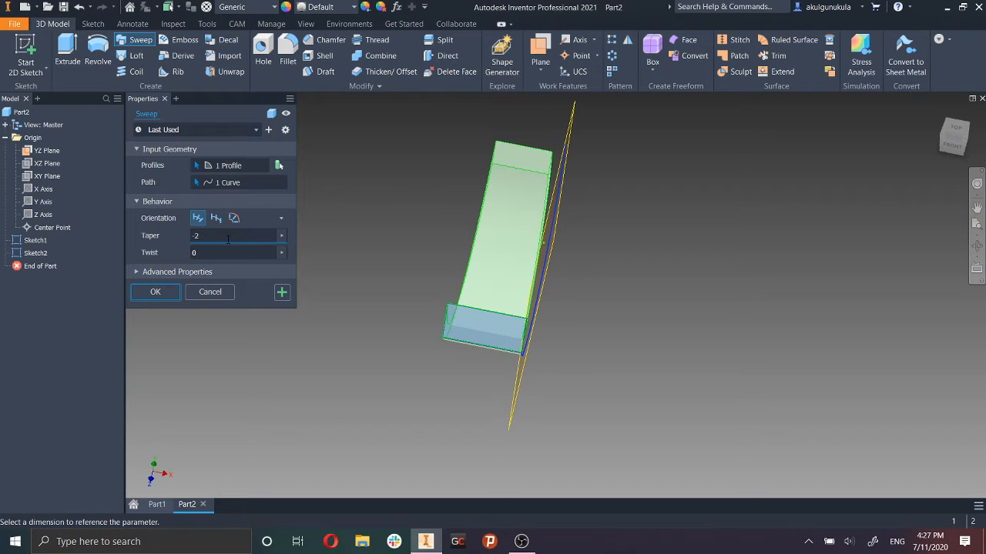
pyautogui.write('2')
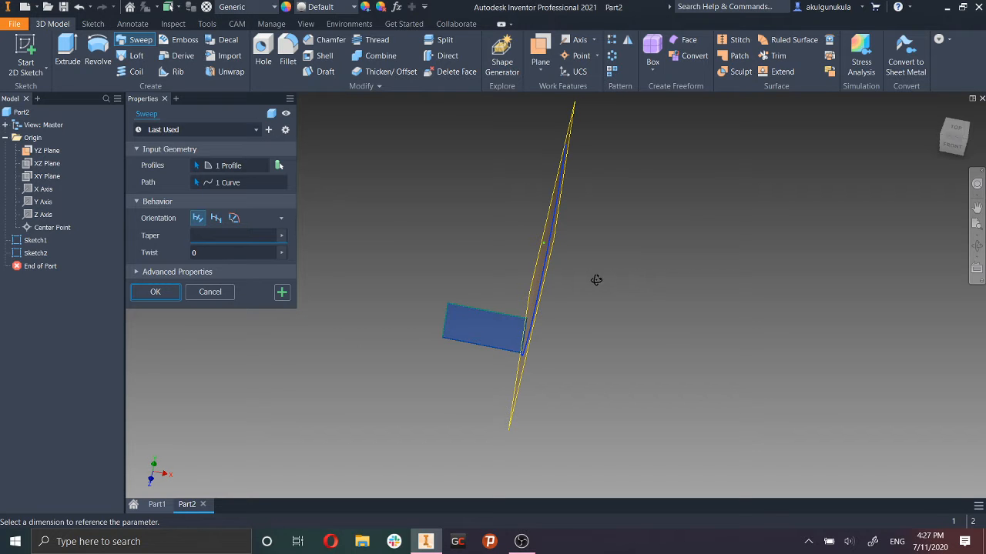
pyautogui.keyDown('shift'); pyautogui.moveTo(596, 280); pyautogui.dragTo(362, 265, button='middle'); pyautogui.keyUp('shift')
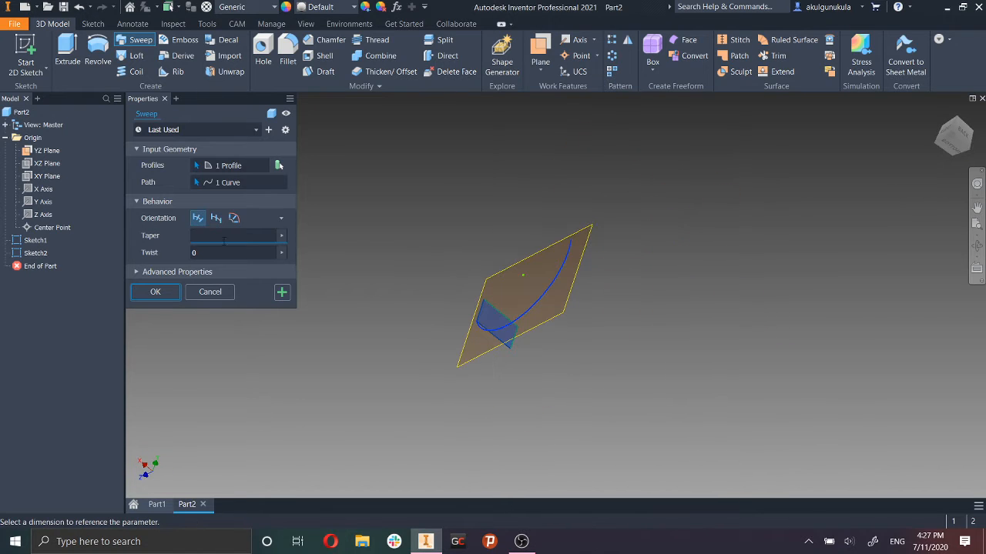
pyautogui.keyDown('shift'); pyautogui.moveTo(612, 327); pyautogui.dragTo(561, 337, button='middle'); pyautogui.keyUp('shift')
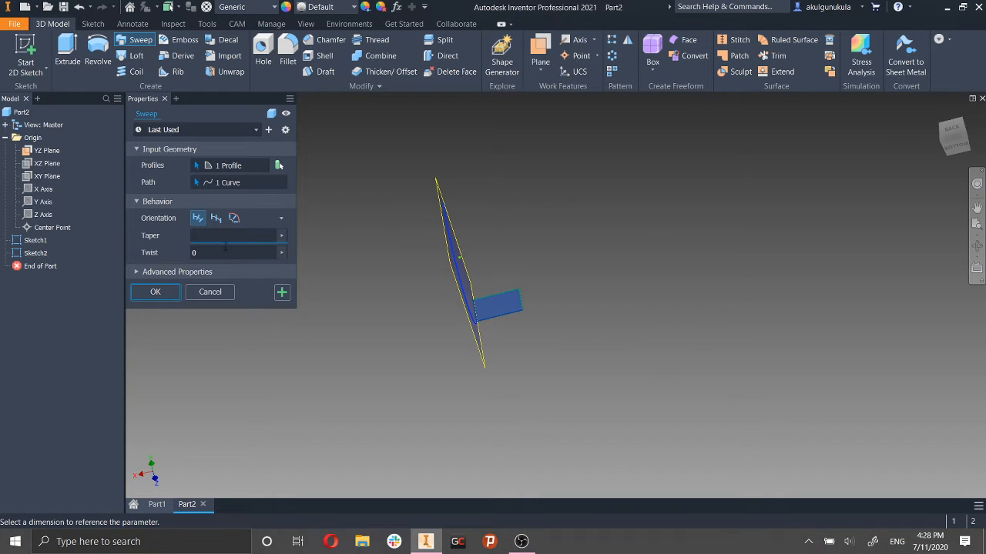
# Set the sweep's taper to 0 and its twist to 60 degrees, and examine the twisted preview.
pyautogui.write('0')
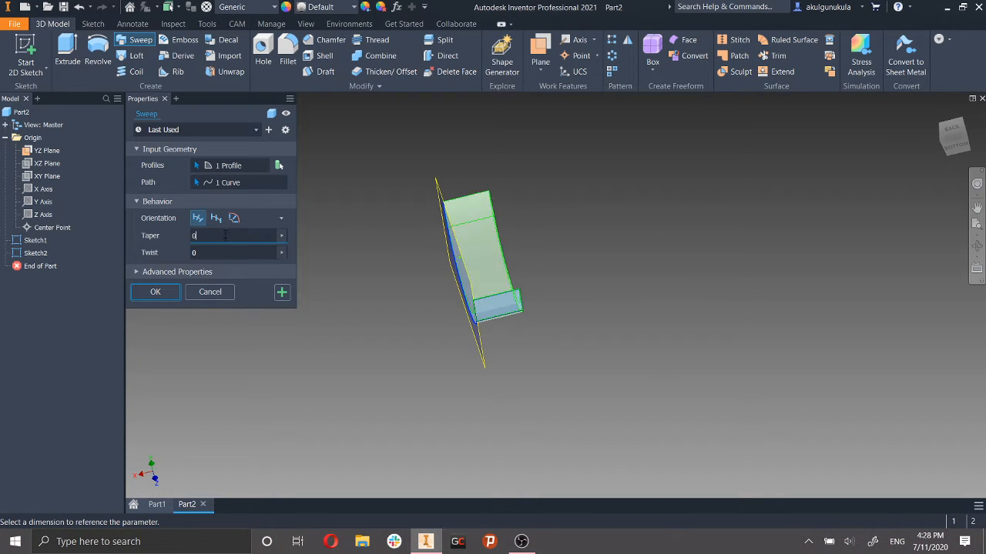
pyautogui.press('Tab')
pyautogui.press('BackSpace')
pyautogui.keyDown('shift'); pyautogui.moveTo(459, 254); pyautogui.dragTo(357, 338, button='middle'); pyautogui.keyUp('shift')
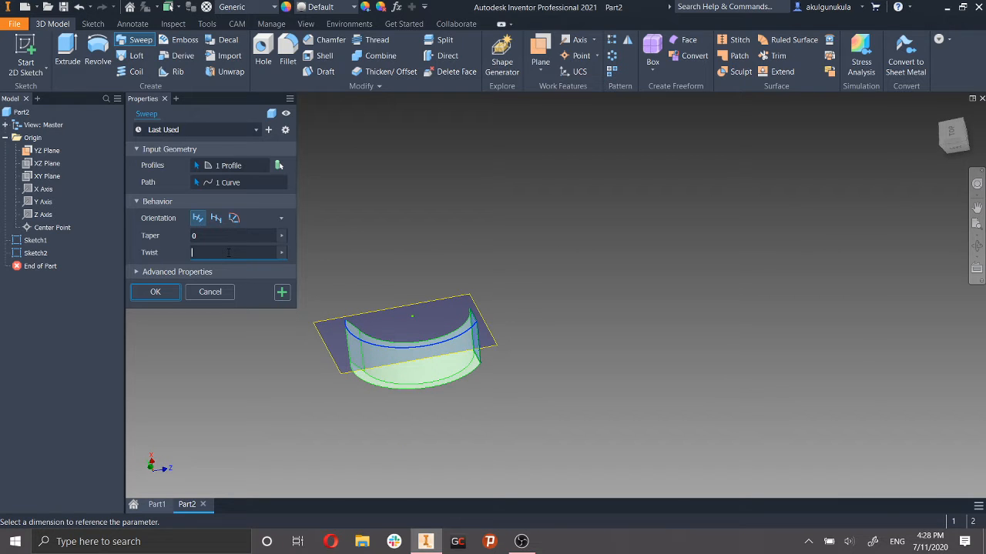
pyautogui.keyDown('shift'); pyautogui.moveTo(474, 316); pyautogui.dragTo(509, 304, button='middle'); pyautogui.keyUp('shift')
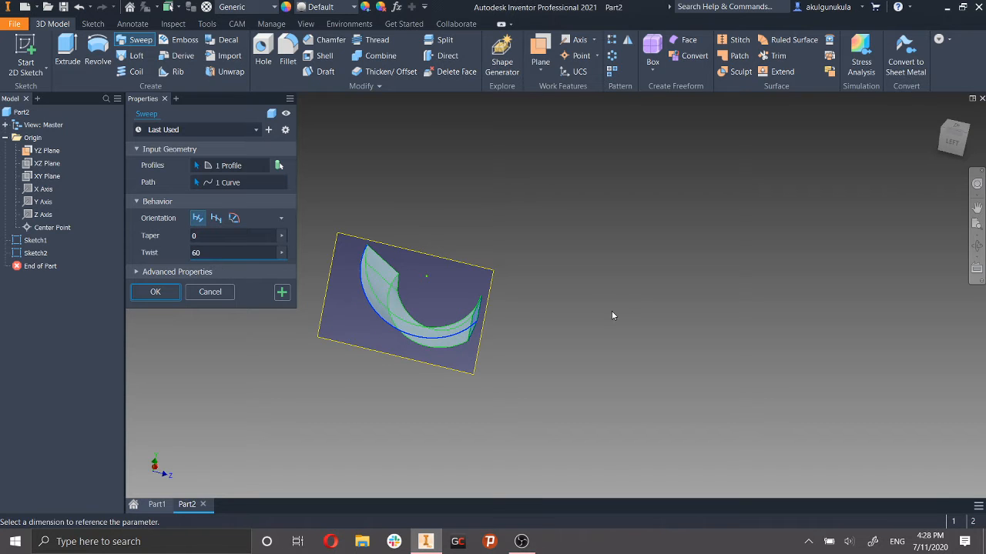
pyautogui.keyDown('shift'); pyautogui.moveTo(492, 304); pyautogui.dragTo(552, 301, button='middle'); pyautogui.keyUp('shift')
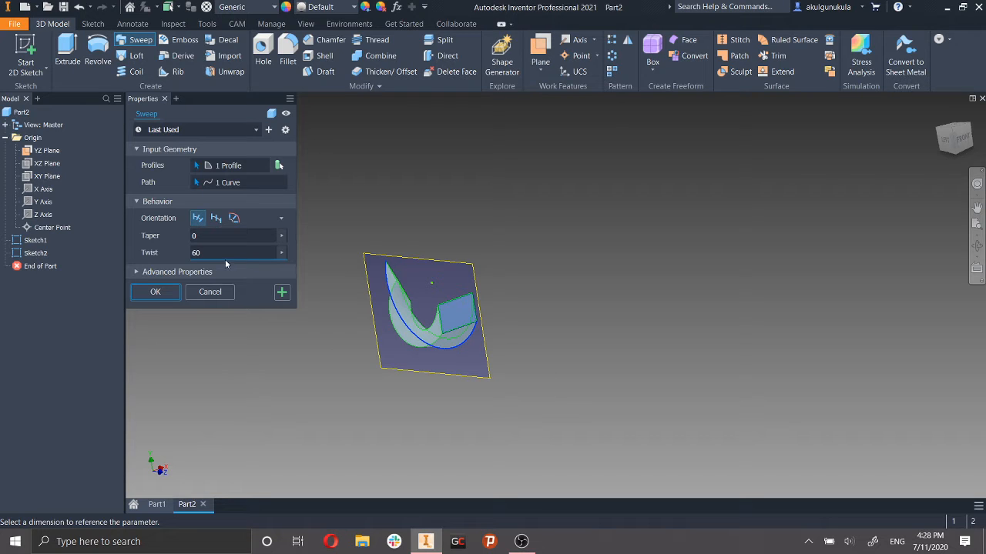
# Compare the fixed sweep orientation with the follow-path orientation without taper or twist, and cancel the sweep.
pyautogui.click(216, 218)
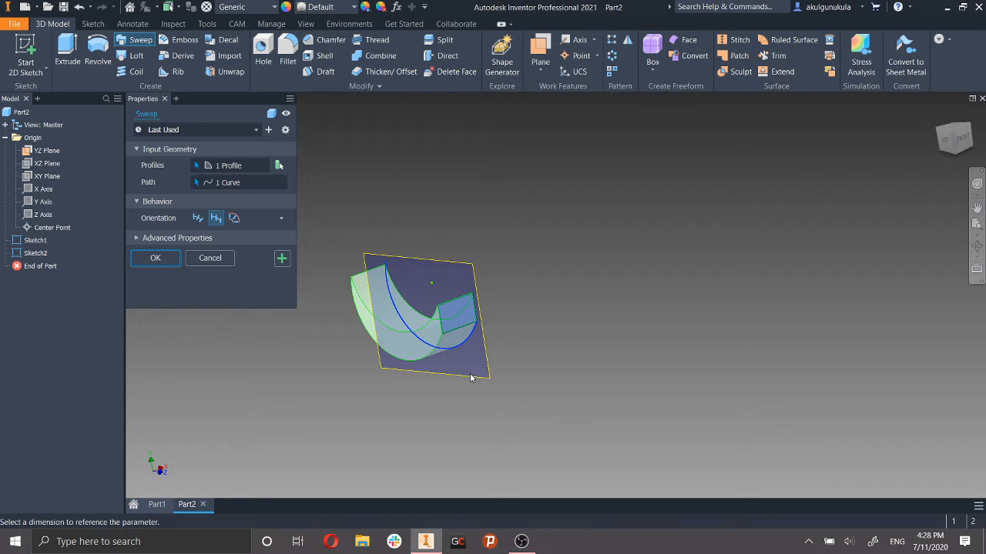
pyautogui.keyDown('shift'); pyautogui.moveTo(522, 379); pyautogui.dragTo(612, 371, button='middle'); pyautogui.keyUp('shift')
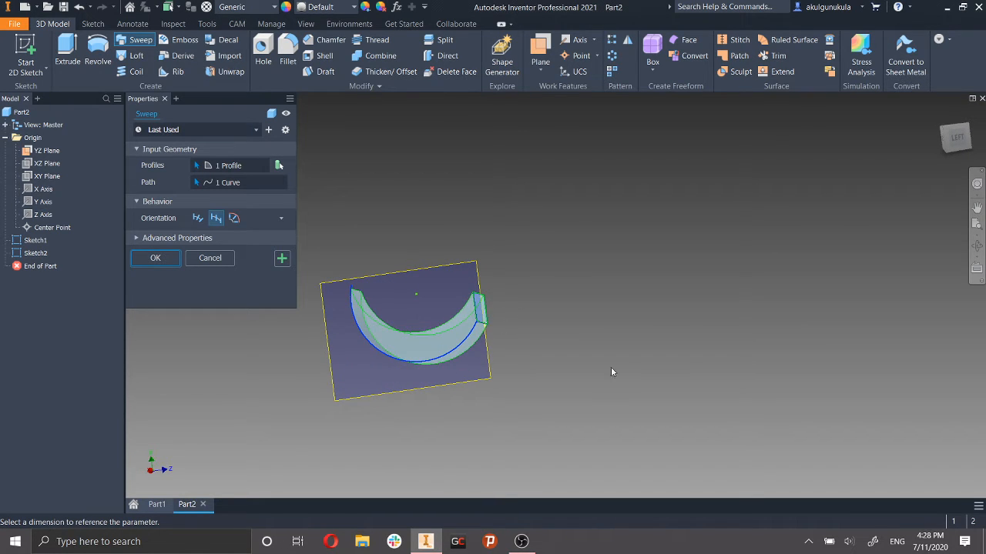
pyautogui.keyDown('shift'); pyautogui.moveTo(612, 371); pyautogui.dragTo(629, 392, button='middle'); pyautogui.keyUp('shift')
pyautogui.keyDown('shift'); pyautogui.moveTo(521, 342); pyautogui.dragTo(472, 379, button='middle'); pyautogui.keyUp('shift')
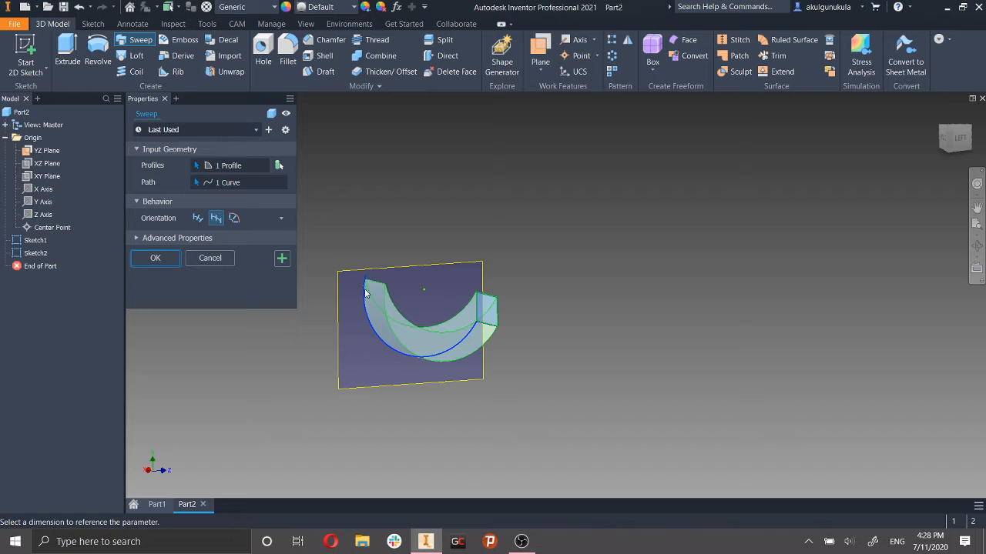
pyautogui.click(198, 218)
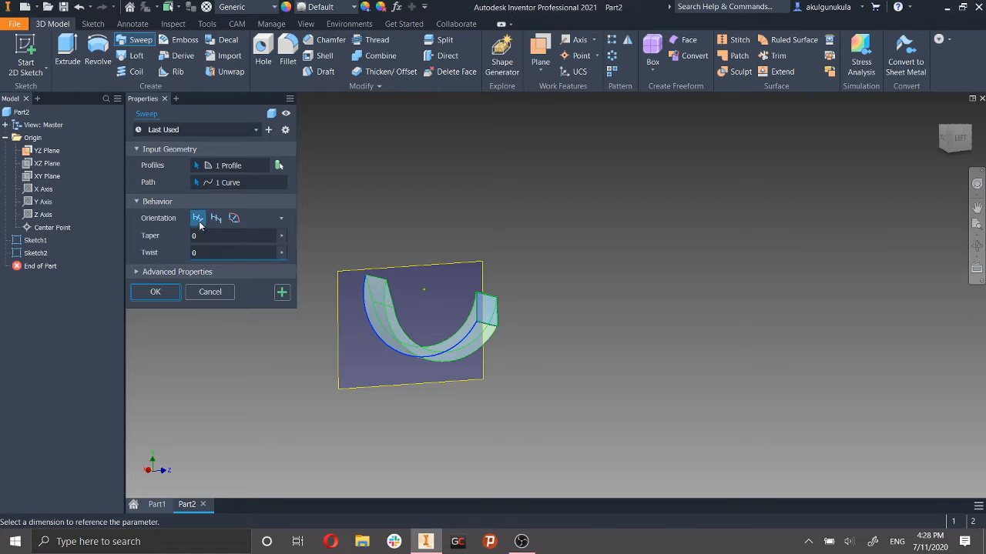
pyautogui.keyDown('shift'); pyautogui.moveTo(483, 348); pyautogui.dragTo(430, 355, button='middle'); pyautogui.keyUp('shift')
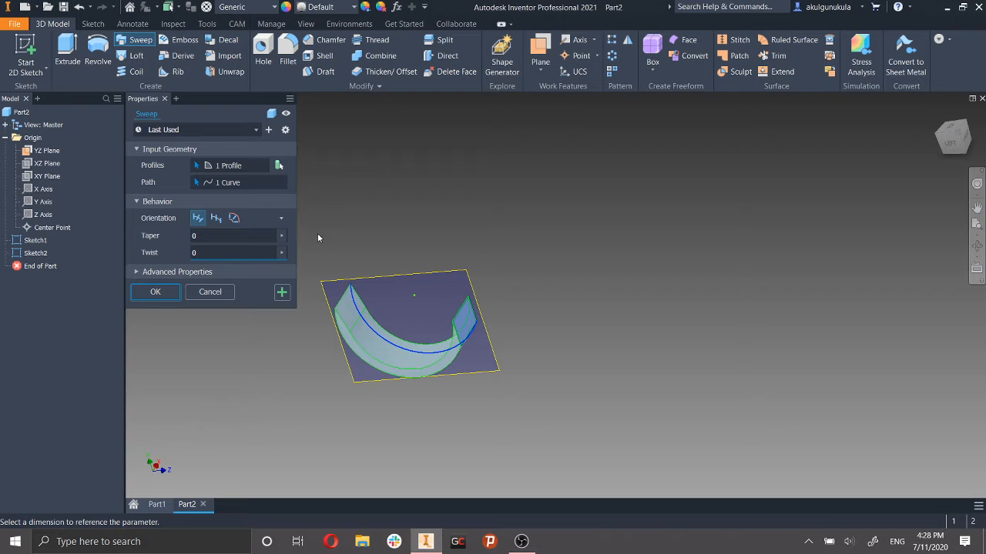
pyautogui.click(221, 292)
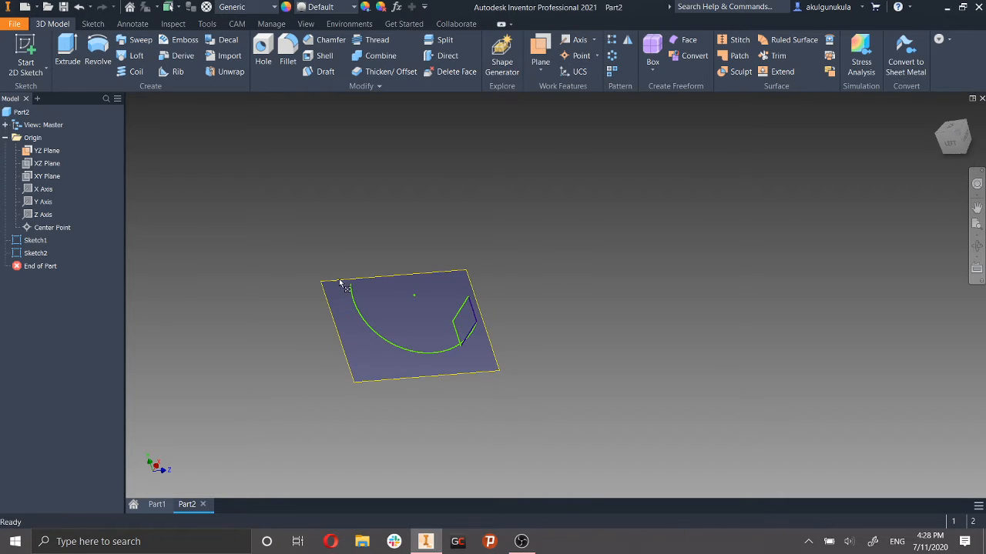
# Sweep the rectangle along the arc with follow-path orientation, a -2 degree taper and 0 degree twist.
pyautogui.click(139, 40)
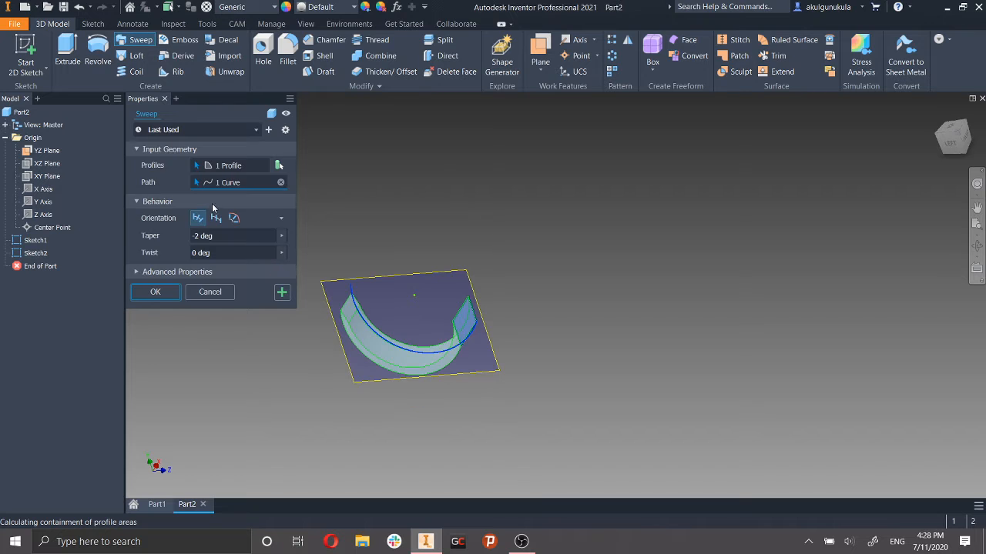
pyautogui.click(157, 292)
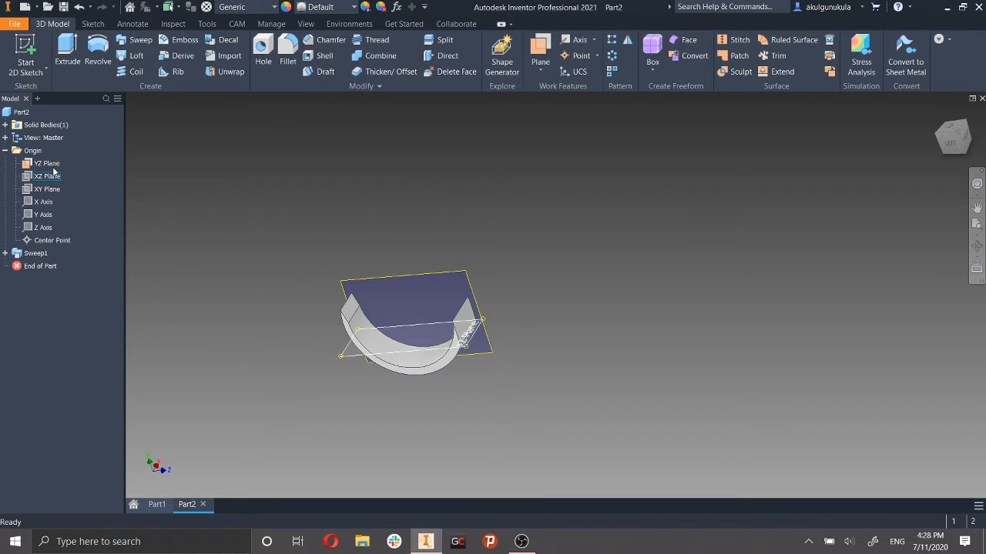
# Hide the YZ origin plane.
pyautogui.rightClick(51, 164)
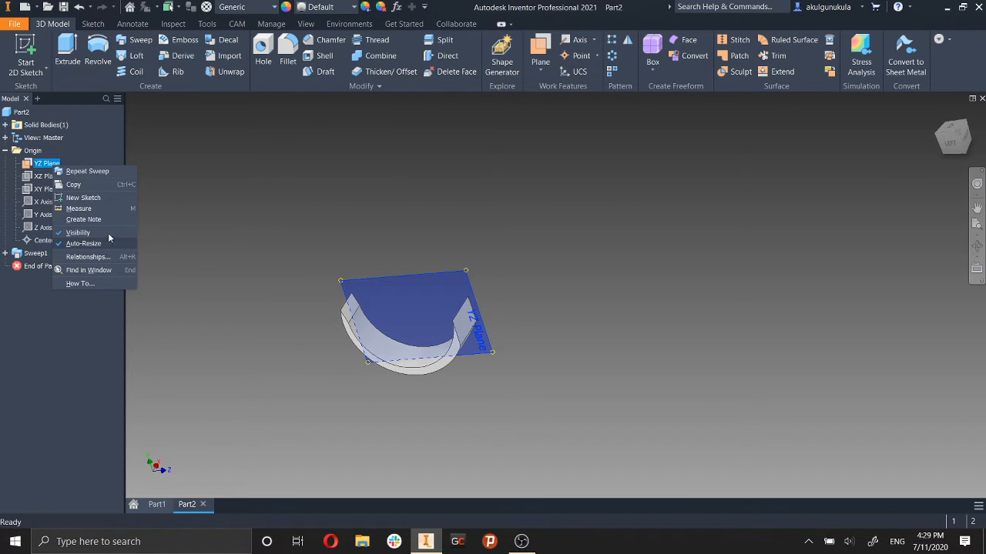
pyautogui.click(111, 229)
pyautogui.rightClick(54, 161)
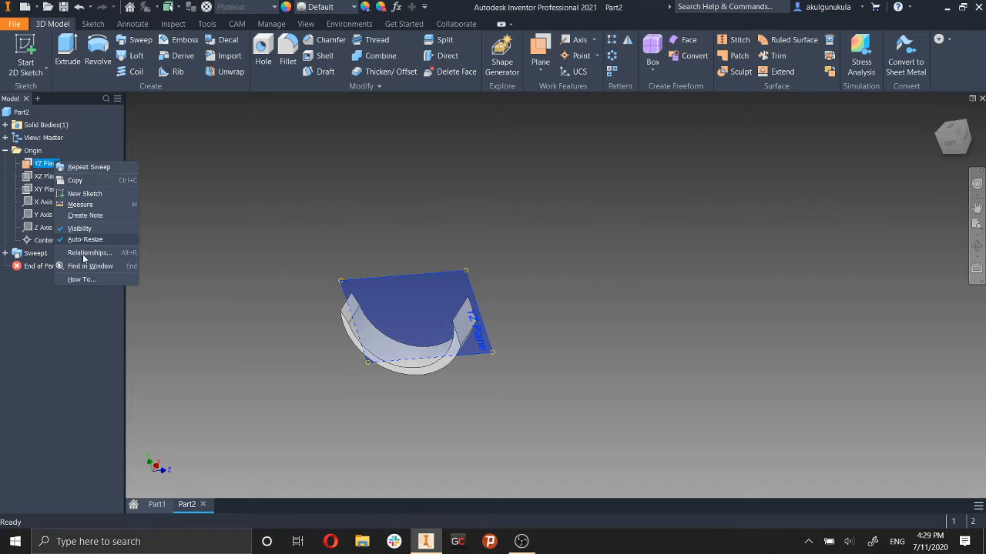
pyautogui.click(91, 229)
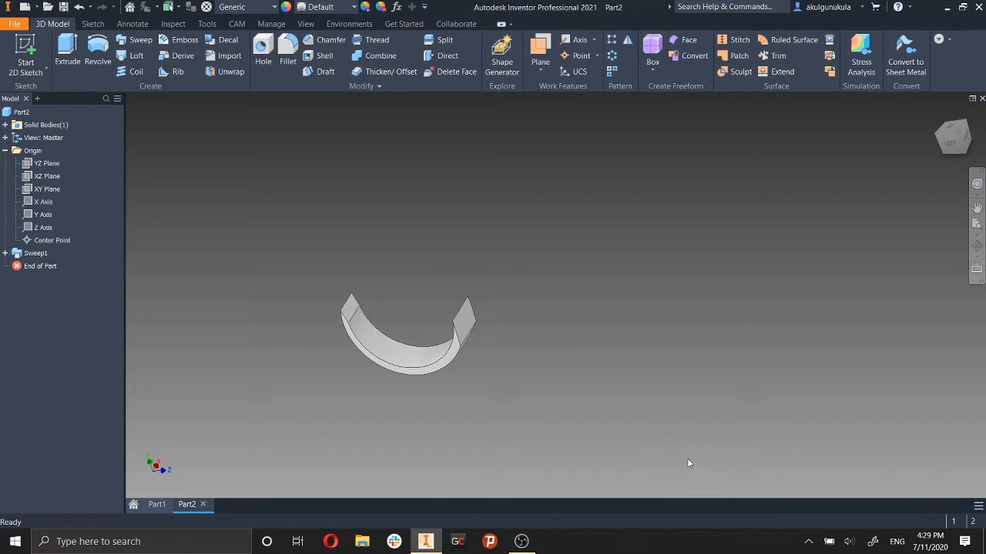
# Look over the available work plane types and examine both ends of the swept body.
pyautogui.keyDown('shift'); pyautogui.moveTo(689, 463); pyautogui.dragTo(467, 458, button='middle'); pyautogui.keyUp('shift')
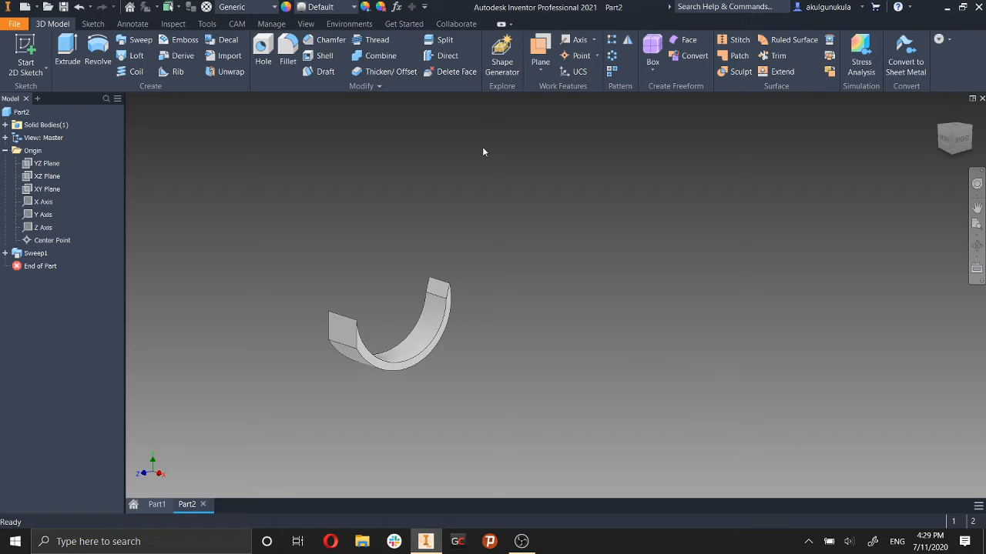
pyautogui.click(539, 71)
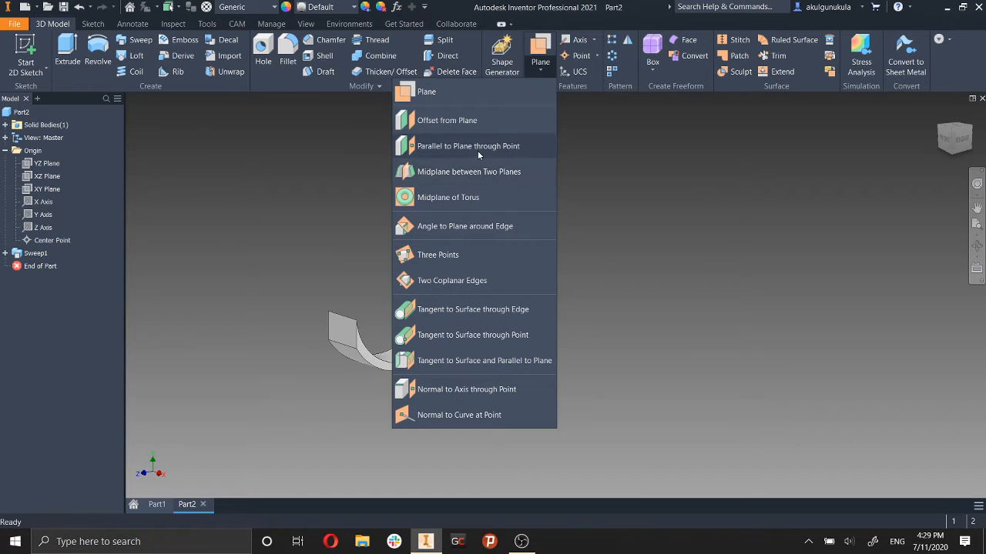
pyautogui.click(666, 298)
pyautogui.keyDown('shift'); pyautogui.moveTo(521, 389); pyautogui.dragTo(408, 357, button='middle'); pyautogui.keyUp('shift')
pyautogui.moveTo(270, 314)
pyautogui.keyDown('shift'); pyautogui.mouseDown(button='middle')
pyautogui.moveTo(352, 346)
pyautogui.moveTo(312, 351)
pyautogui.moveTo(416, 347)
pyautogui.moveTo(271, 325)
pyautogui.mouseUp(button='middle'); pyautogui.keyUp('shift')
pyautogui.scroll(-6, 265, 324)
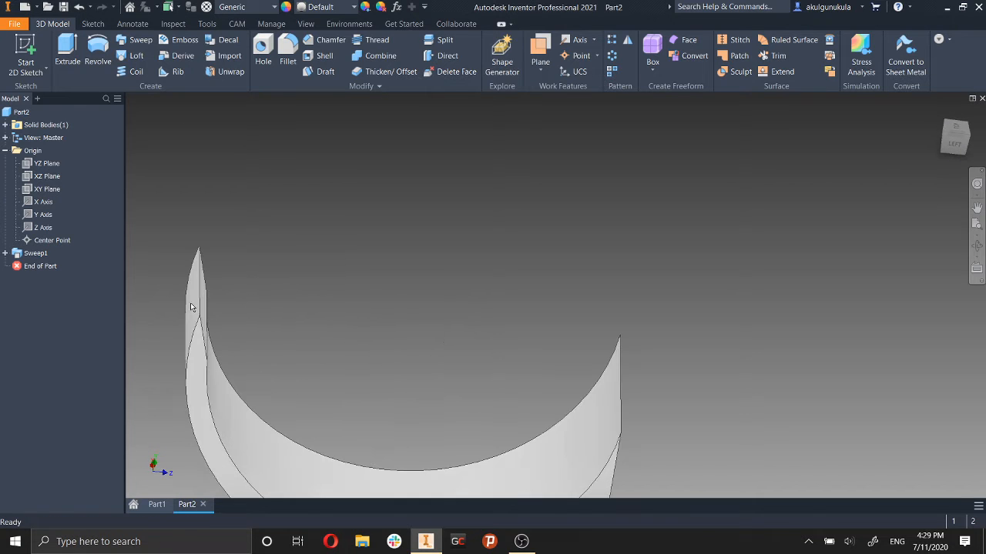
pyautogui.keyDown('shift'); pyautogui.moveTo(191, 307); pyautogui.dragTo(202, 330, button='middle'); pyautogui.keyUp('shift')
pyautogui.keyDown('shift'); pyautogui.moveTo(528, 387); pyautogui.dragTo(825, 298, button='middle'); pyautogui.keyUp('shift')
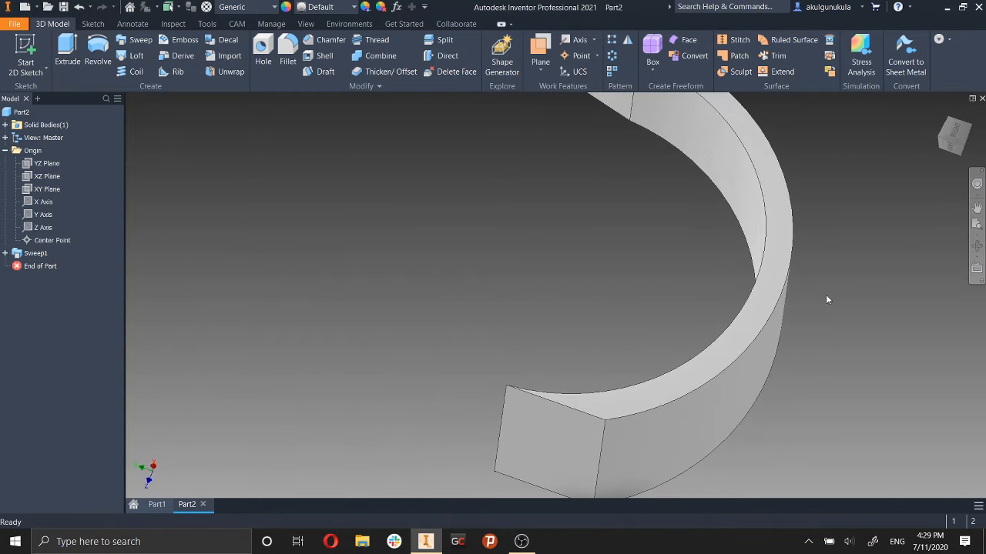
pyautogui.scroll(5, 824, 300)
pyautogui.keyDown('shift'); pyautogui.moveTo(799, 348); pyautogui.dragTo(543, 354, button='middle'); pyautogui.keyUp('shift')
# Create a work plane midway between the two end faces of the swept body with Midplane between Two Planes.
pyautogui.click(545, 69)
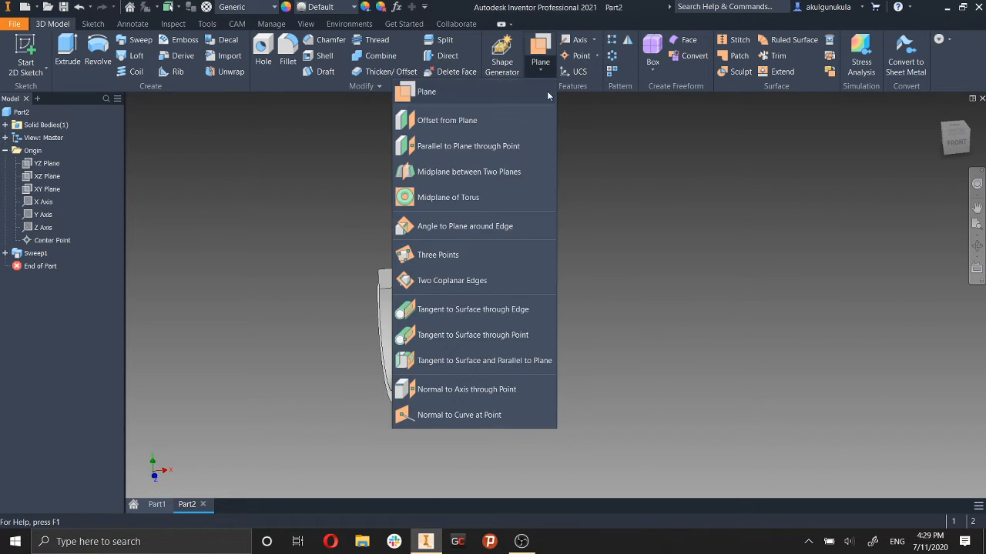
pyautogui.click(450, 171)
pyautogui.keyDown('shift'); pyautogui.moveTo(568, 356); pyautogui.dragTo(376, 396, button='middle'); pyautogui.keyUp('shift')
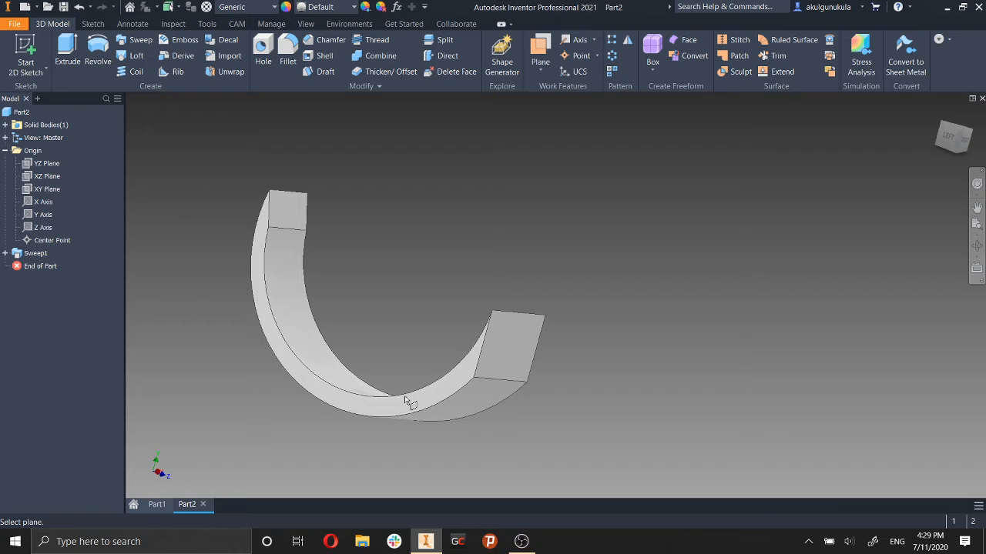
pyautogui.click(542, 73)
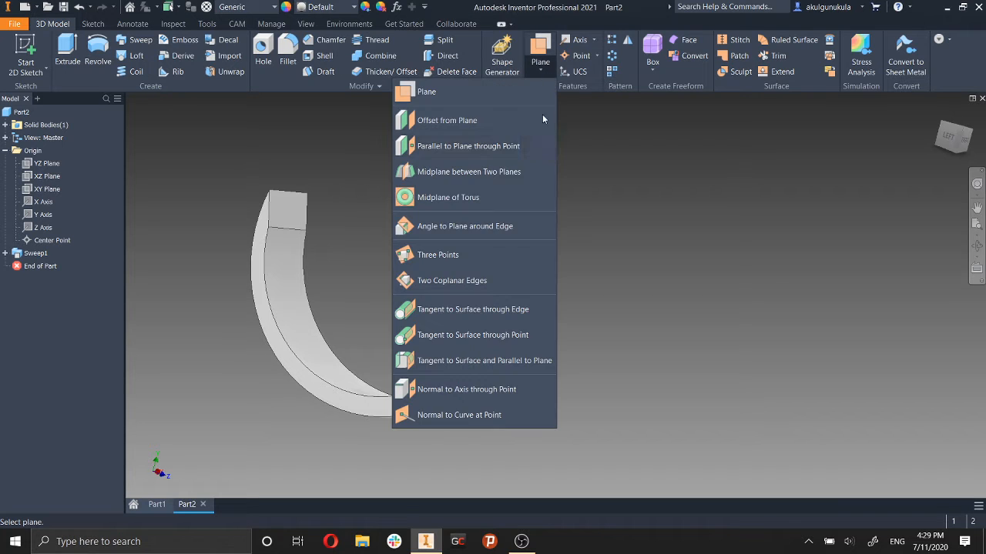
pyautogui.click(468, 167)
pyautogui.keyDown('shift'); pyautogui.moveTo(539, 399); pyautogui.dragTo(486, 407, button='middle'); pyautogui.keyUp('shift')
pyautogui.keyDown('shift'); pyautogui.moveTo(557, 385); pyautogui.dragTo(643, 396, button='middle'); pyautogui.keyUp('shift')
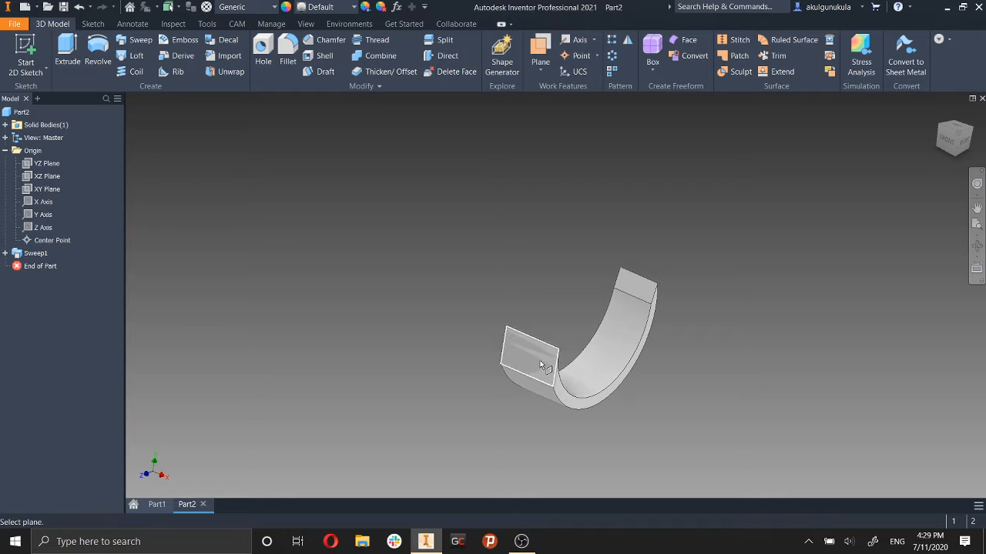
pyautogui.keyDown('shift'); pyautogui.moveTo(678, 426); pyautogui.dragTo(639, 455, button='middle'); pyautogui.keyUp('shift')
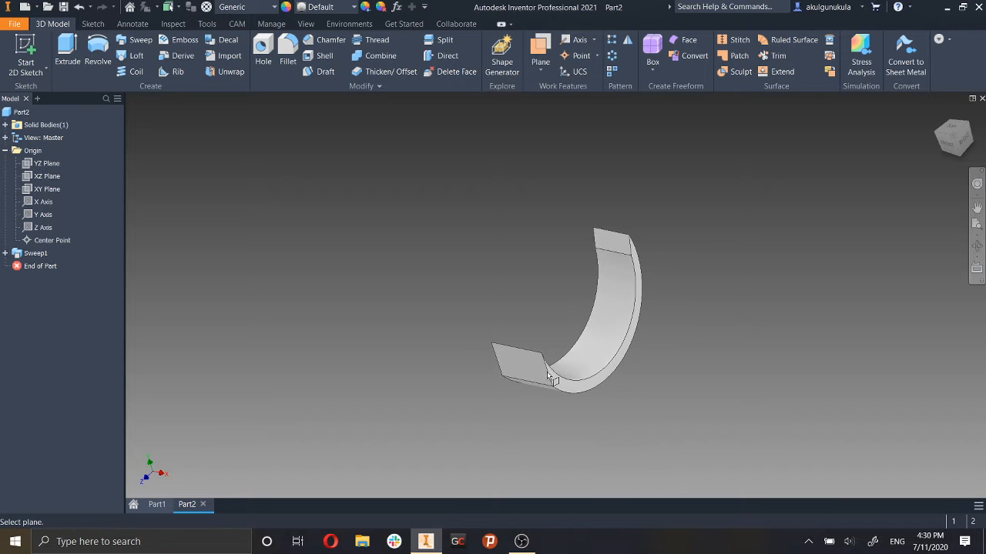
pyautogui.keyDown('shift'); pyautogui.moveTo(640, 390); pyautogui.dragTo(647, 408, button='middle'); pyautogui.keyUp('shift')
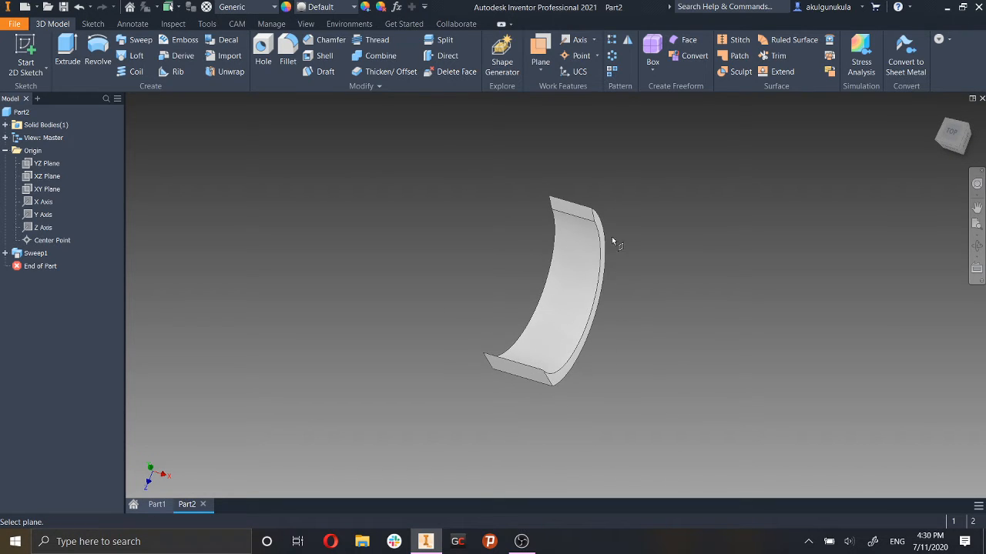
pyautogui.keyDown('shift'); pyautogui.moveTo(603, 332); pyautogui.dragTo(636, 299, button='middle'); pyautogui.keyUp('shift')
pyautogui.keyDown('shift'); pyautogui.moveTo(803, 377); pyautogui.dragTo(708, 280, button='middle'); pyautogui.keyUp('shift')
pyautogui.scroll(3, 628, 223)
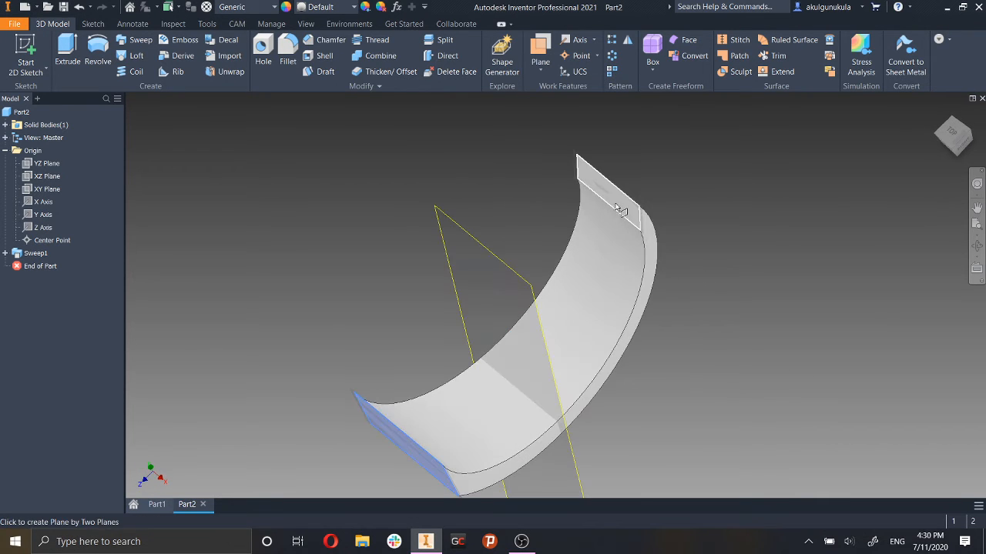
pyautogui.click(620, 210)
pyautogui.scroll(-5, 752, 332)
pyautogui.keyDown('shift'); pyautogui.moveTo(753, 333); pyautogui.dragTo(791, 351, button='middle'); pyautogui.keyUp('shift')
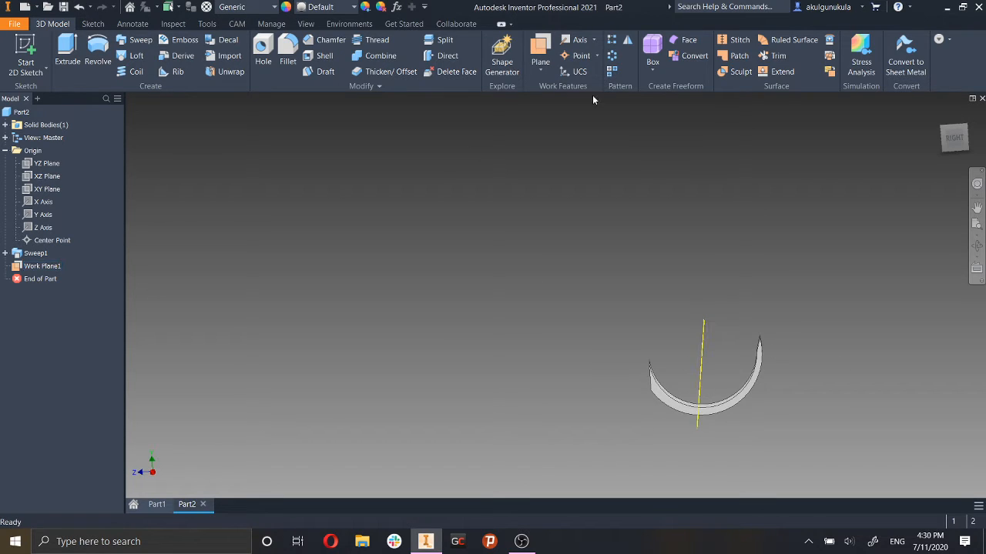
# Create a work plane parallel to the swept body's positive-Z end face, offset 2 cm away from the body.
pyautogui.click(542, 67)
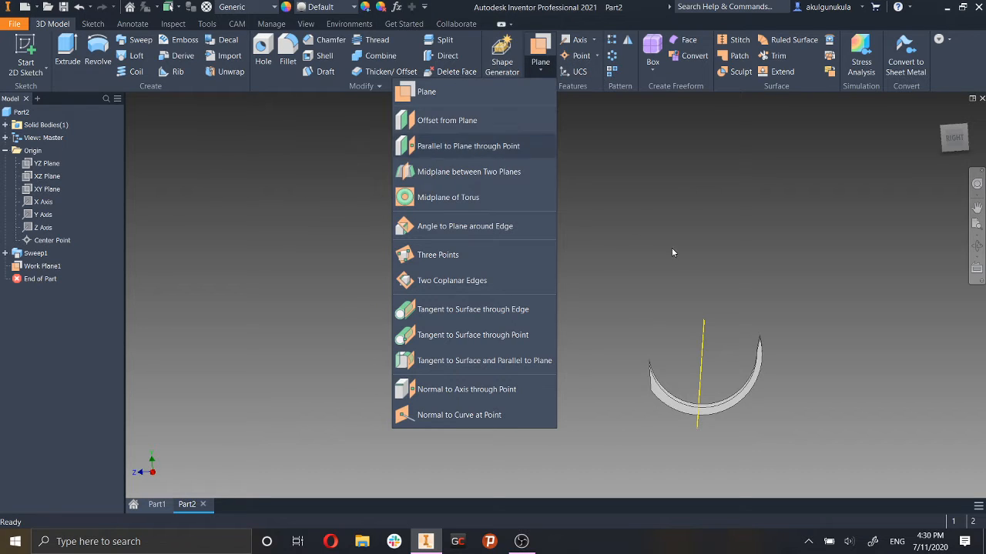
pyautogui.click(514, 146)
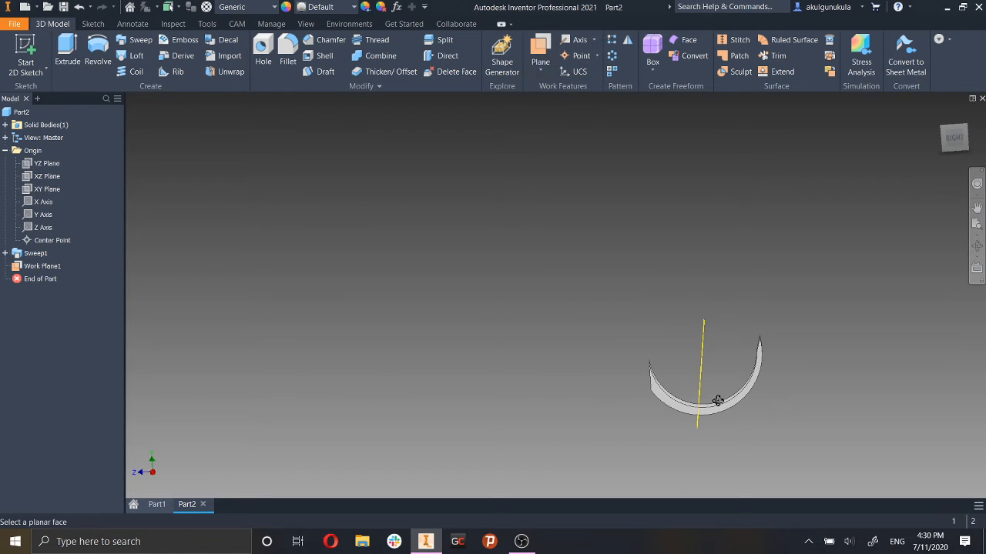
pyautogui.keyDown('shift'); pyautogui.moveTo(715, 400); pyautogui.dragTo(786, 398, button='middle'); pyautogui.keyUp('shift')
pyautogui.click(638, 371)
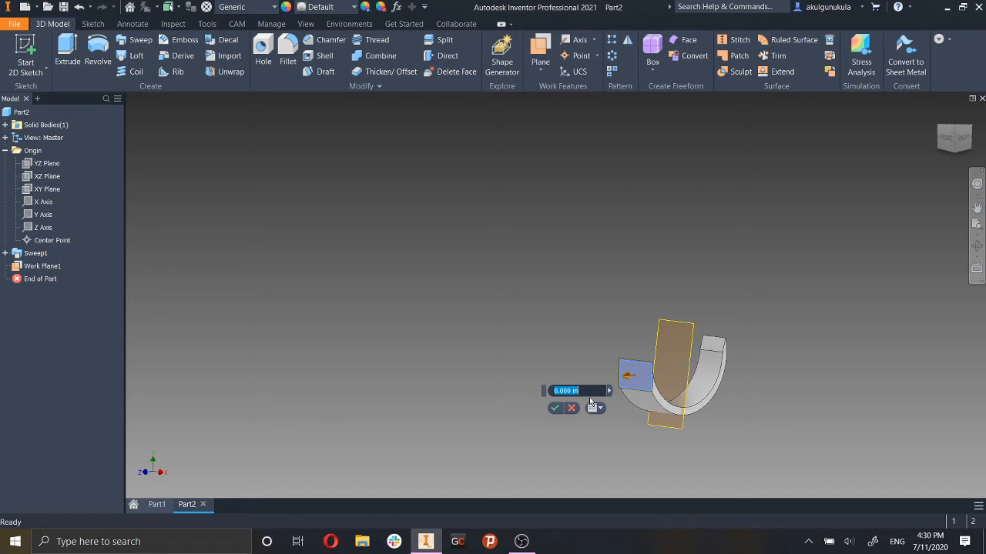
pyautogui.write('-')
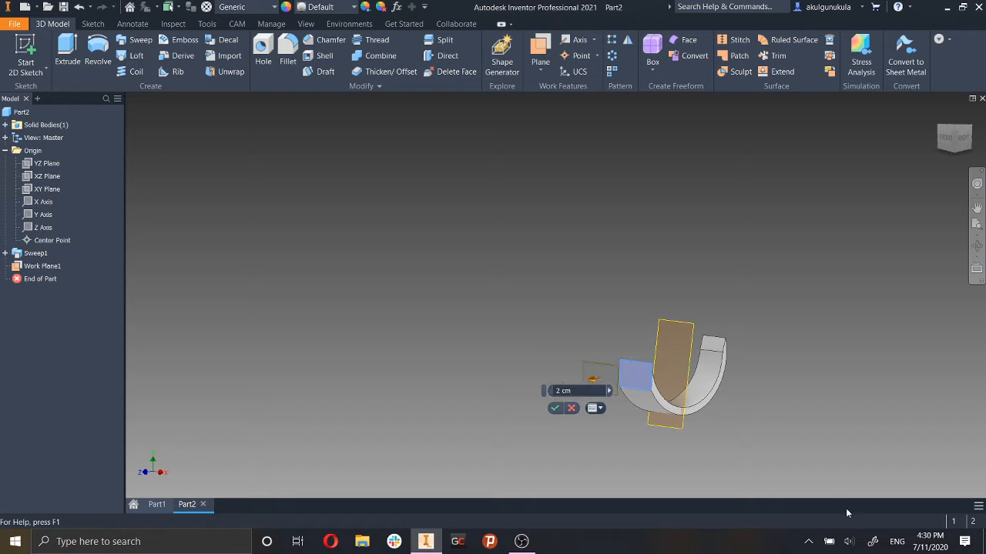
pyautogui.click(560, 408)
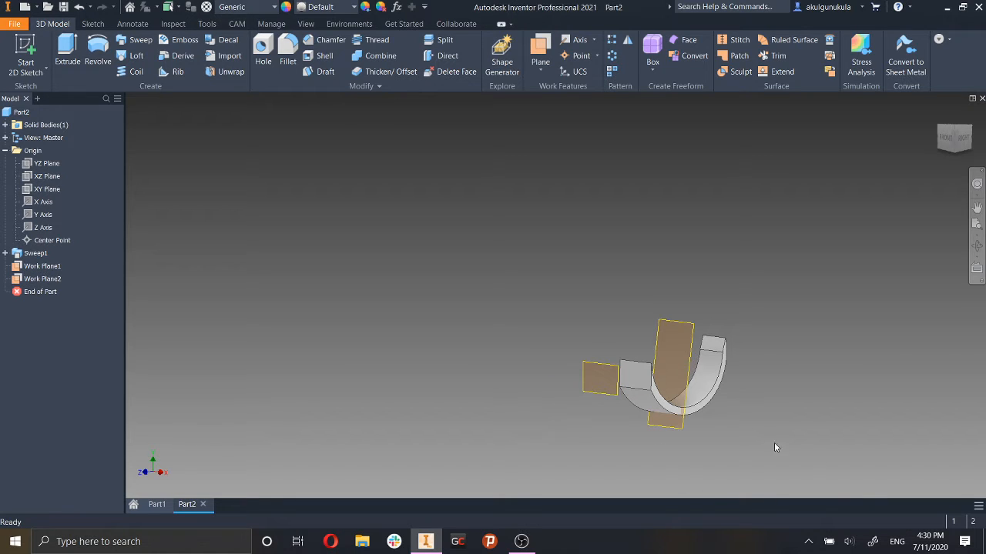
# Measure the distance between the offset work plane and the nearest end face of the swept body, and close the measurement.
pyautogui.keyDown('shift'); pyautogui.moveTo(865, 484); pyautogui.dragTo(799, 484, button='middle'); pyautogui.keyUp('shift')
pyautogui.keyDown('shift'); pyautogui.moveTo(623, 405); pyautogui.dragTo(808, 434, button='middle'); pyautogui.keyUp('shift')
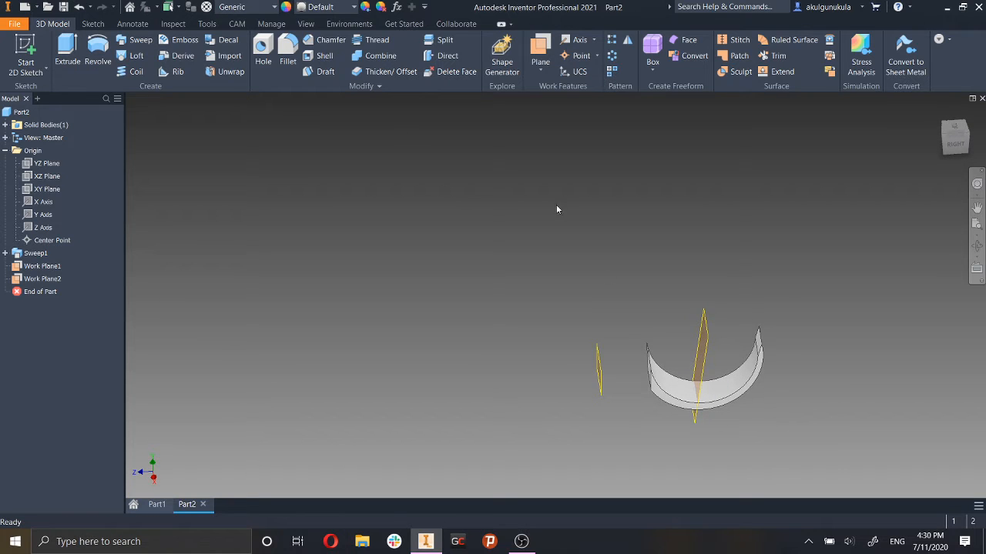
pyautogui.click(302, 23)
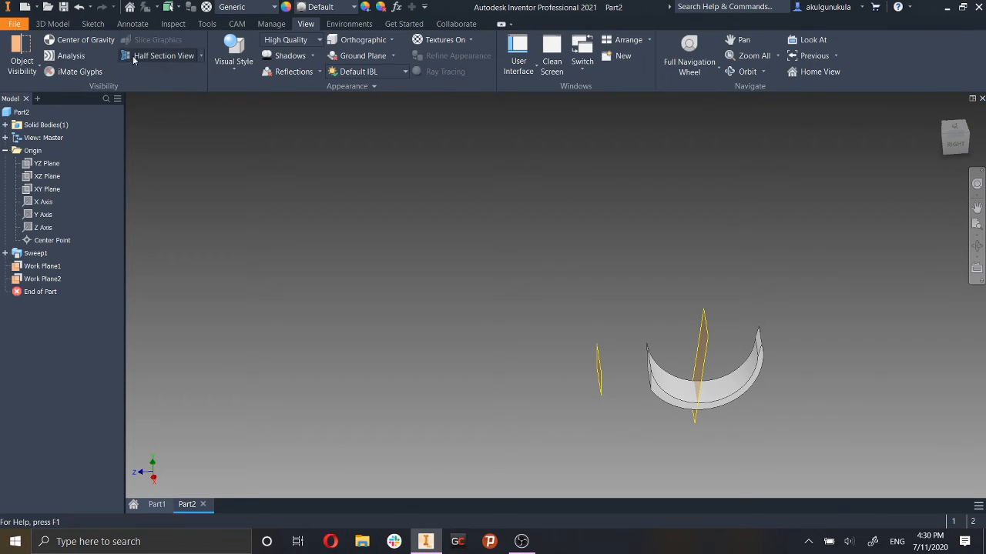
pyautogui.click(204, 24)
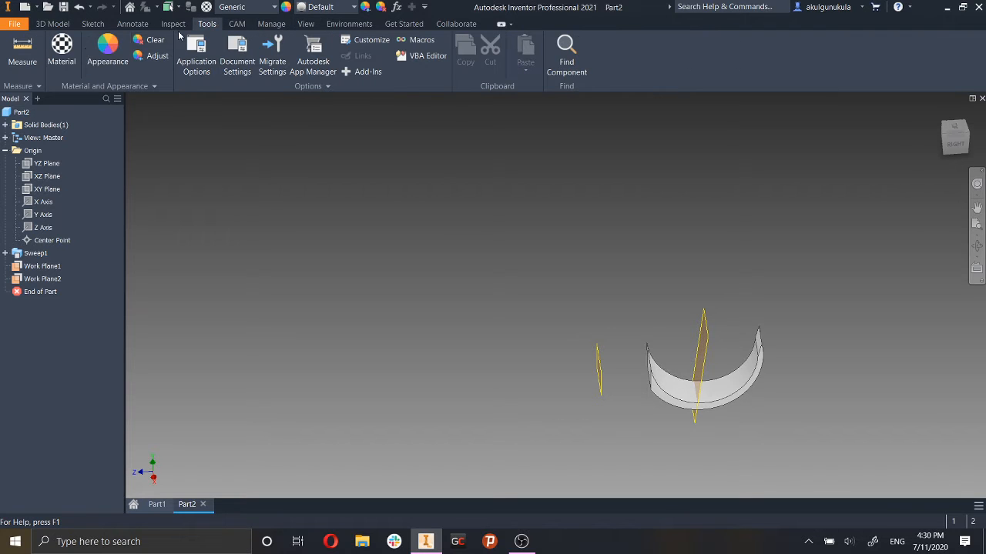
pyautogui.click(23, 48)
pyautogui.keyDown('shift'); pyautogui.moveTo(709, 361); pyautogui.dragTo(644, 370, button='middle'); pyautogui.keyUp('shift')
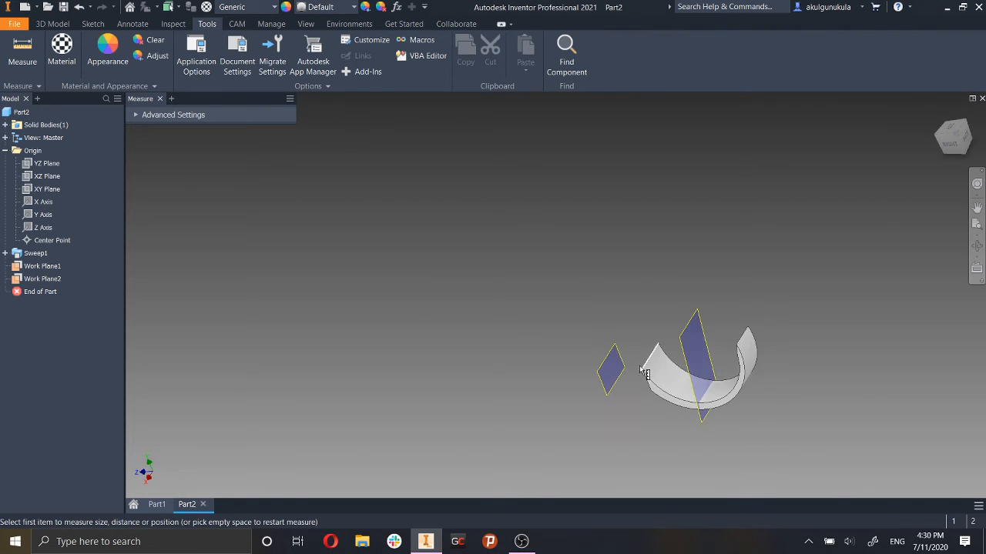
pyautogui.scroll(-3, 610, 370)
pyautogui.click(592, 368)
pyautogui.moveTo(761, 407)
pyautogui.keyDown('shift'); pyautogui.mouseDown(button='middle')
pyautogui.moveTo(862, 405)
pyautogui.moveTo(759, 402)
pyautogui.mouseUp(button='middle'); pyautogui.keyUp('shift')
pyautogui.click(676, 365)
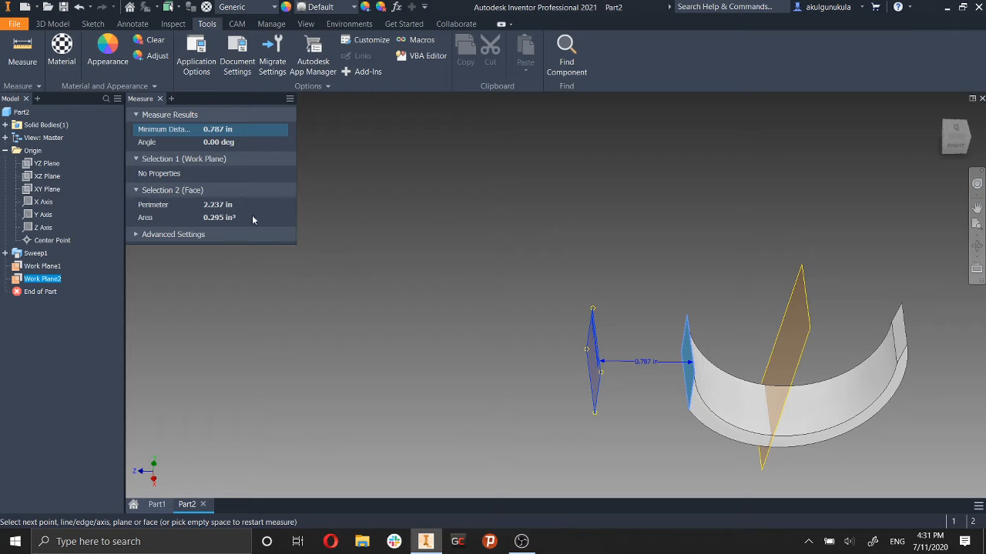
pyautogui.click(160, 99)
# Measure the perimeter and area of the swept body's end face nearest the offset work plane.
pyautogui.click(32, 69)
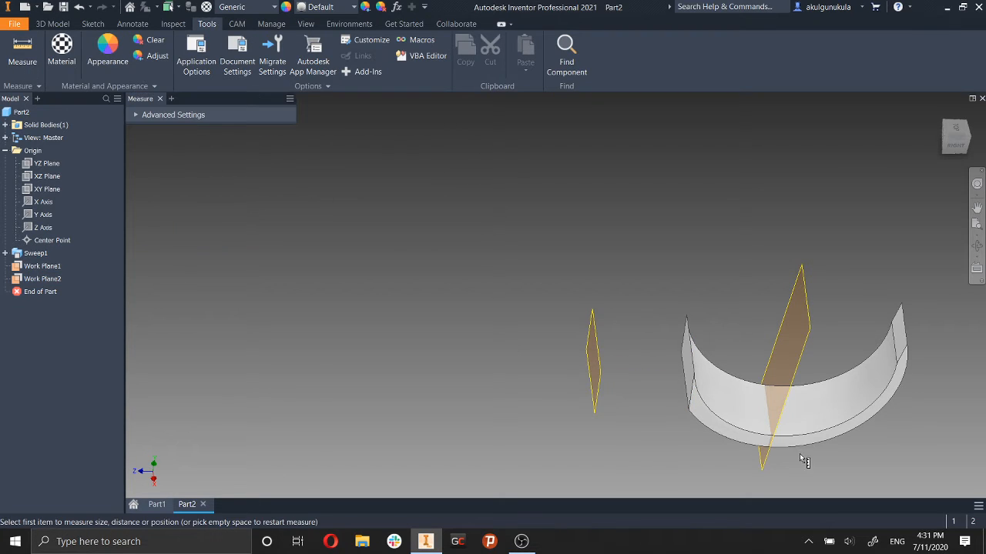
pyautogui.moveTo(768, 412); pyautogui.dragTo(768, 413, button='middle')
pyautogui.scroll(-5, 836, 403)
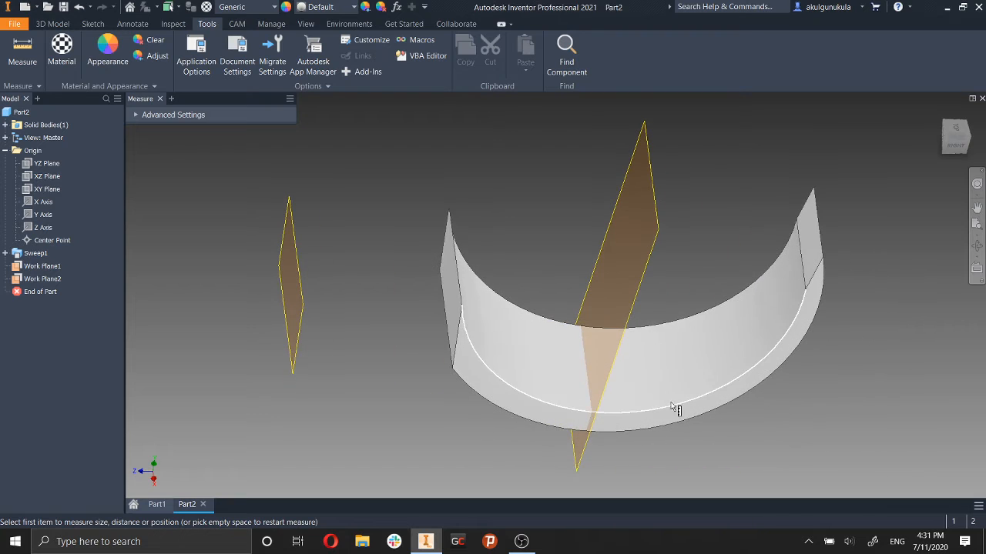
pyautogui.keyDown('shift'); pyautogui.moveTo(609, 416); pyautogui.dragTo(553, 317, button='middle'); pyautogui.keyUp('shift')
pyautogui.click(552, 317)
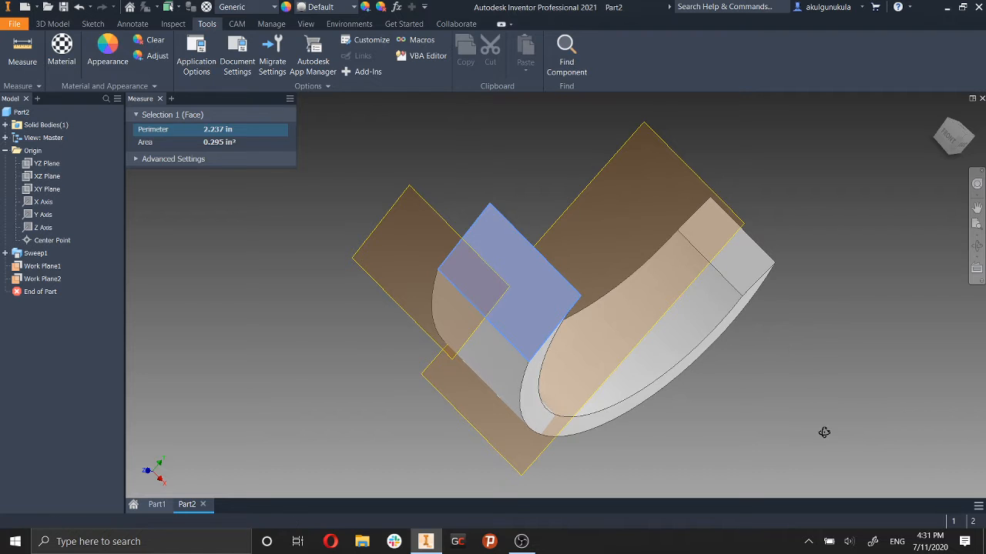
pyautogui.keyDown('shift'); pyautogui.moveTo(824, 433); pyautogui.dragTo(791, 407, button='middle'); pyautogui.keyUp('shift')
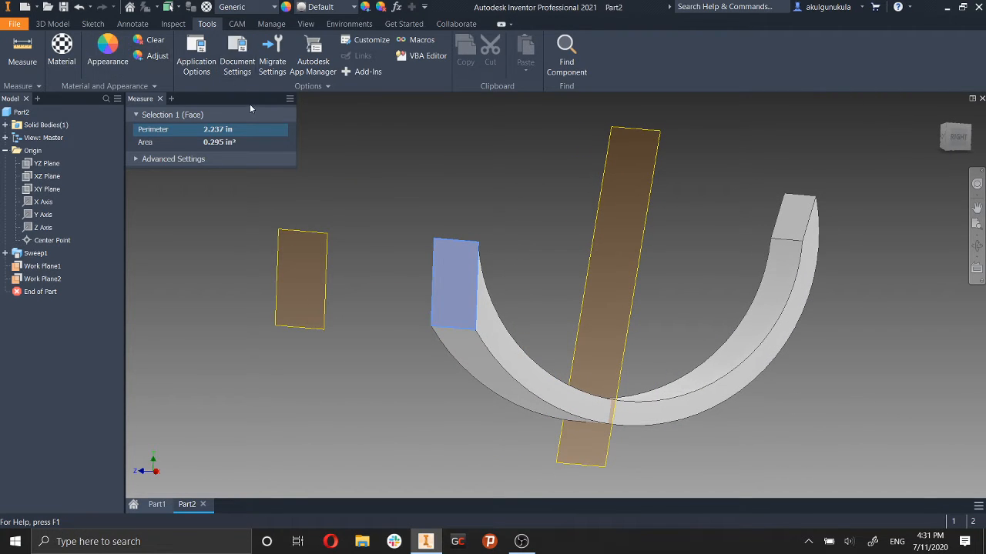
# Look through the save, content center and color settings in the application options, keeping the UI theme at Dark (pre-release).
pyautogui.click(193, 53)
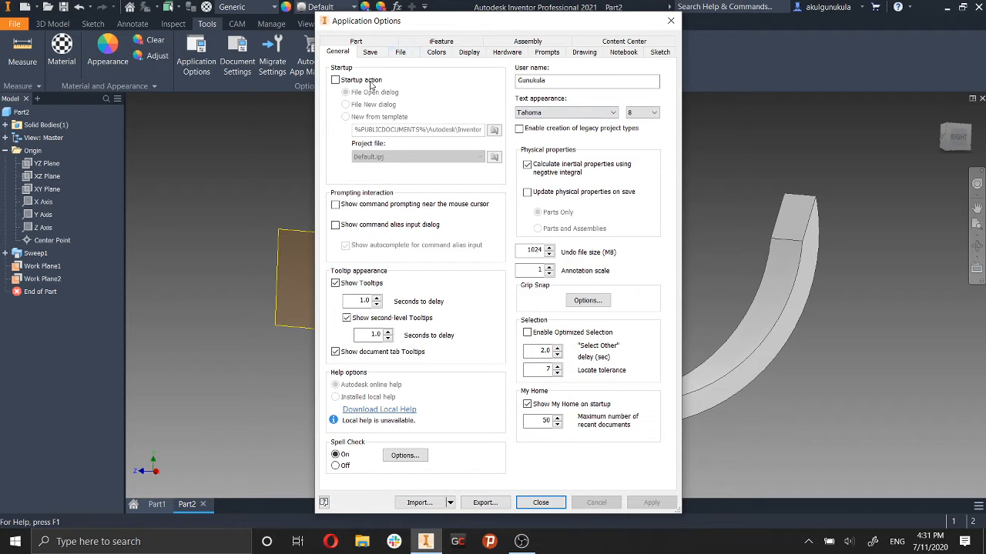
pyautogui.click(369, 51)
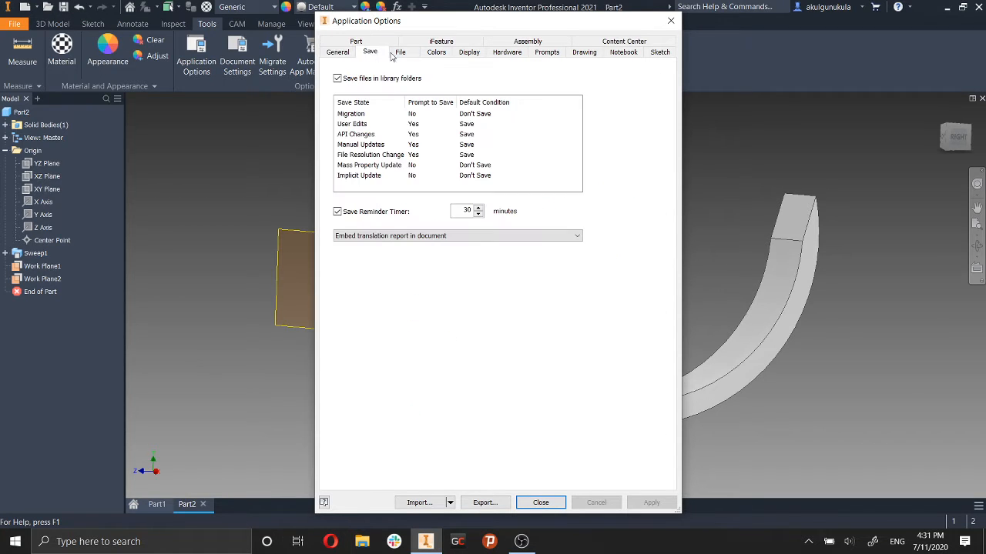
pyautogui.click(586, 42)
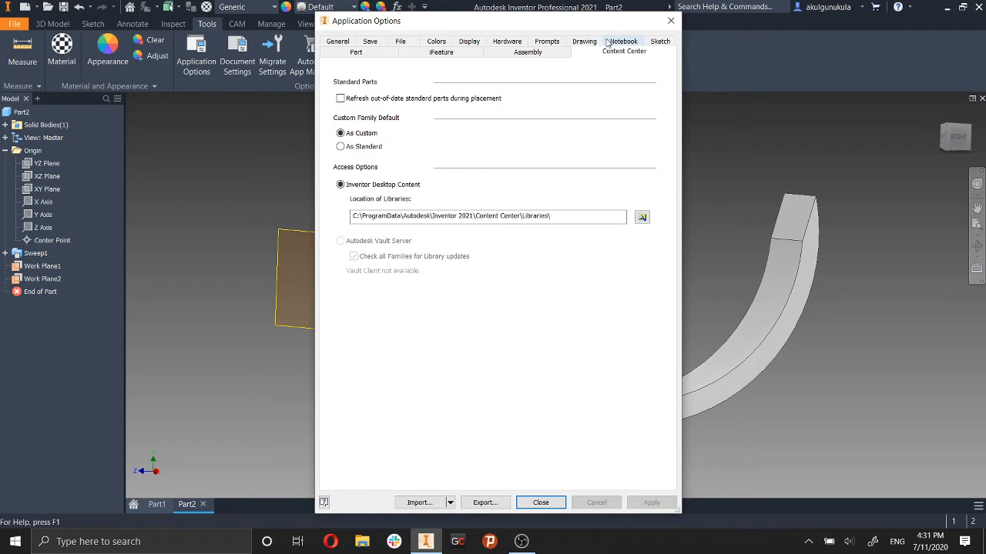
pyautogui.click(518, 54)
pyautogui.click(443, 41)
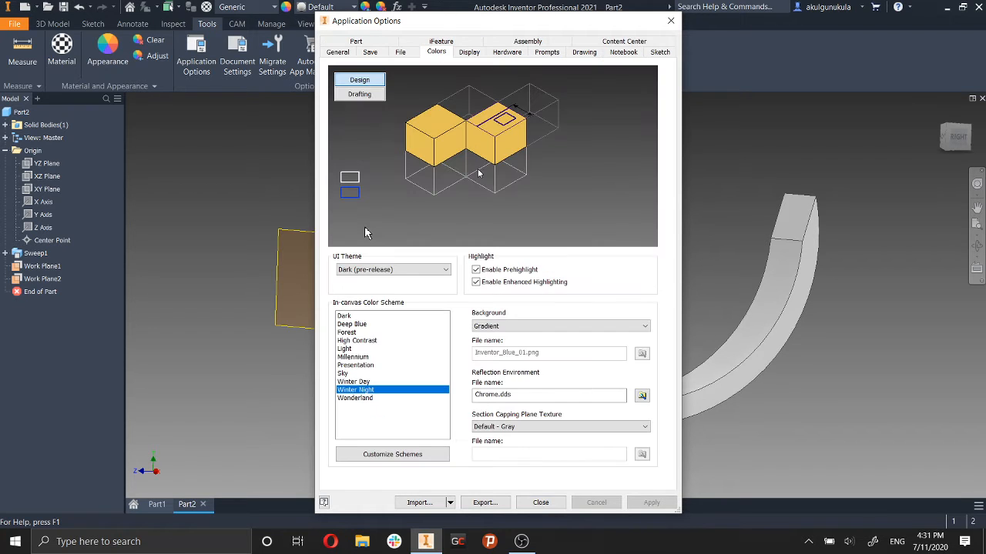
pyautogui.click(428, 270)
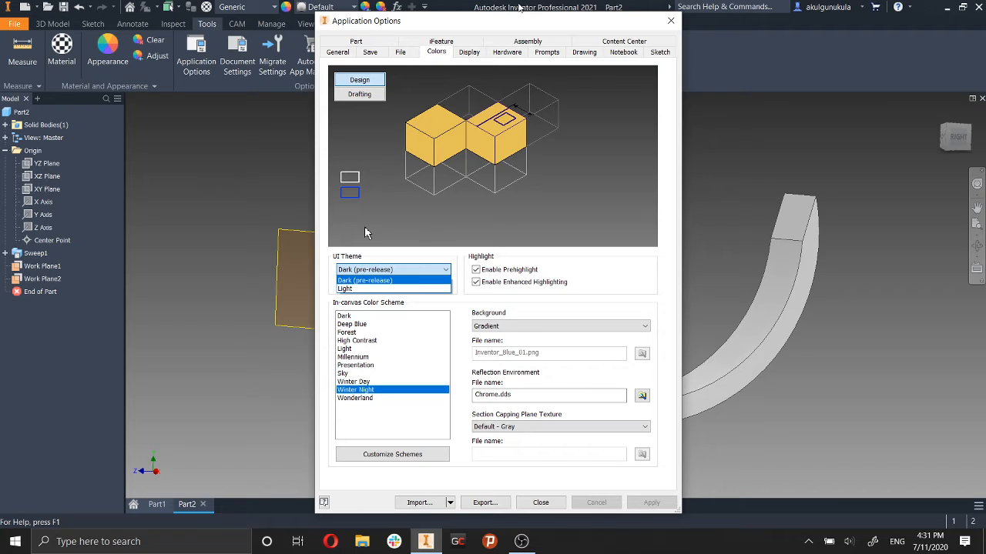
pyautogui.click(387, 280)
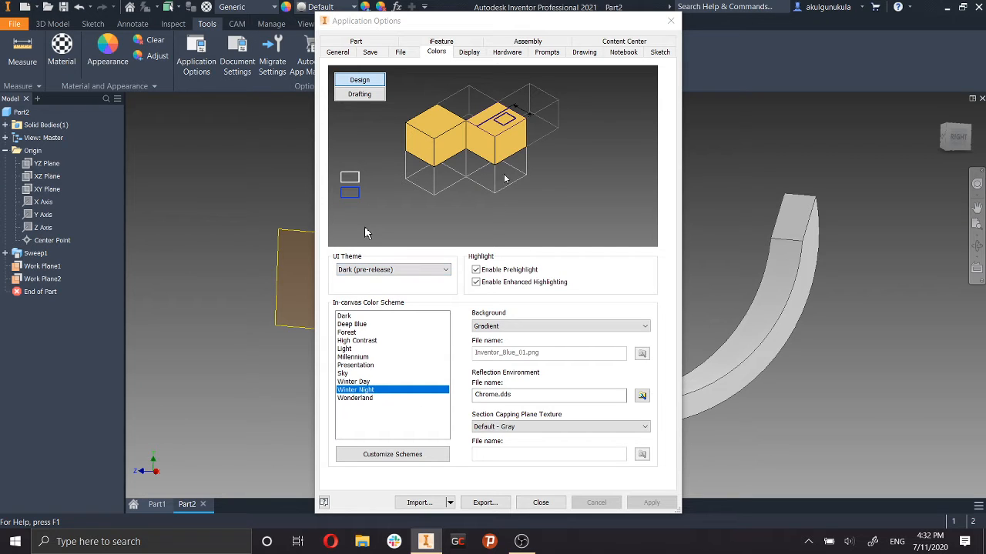
# Preview the Winter Day color scheme, return to Winter Night, view the assembly settings and close the application options.
pyautogui.click(389, 382)
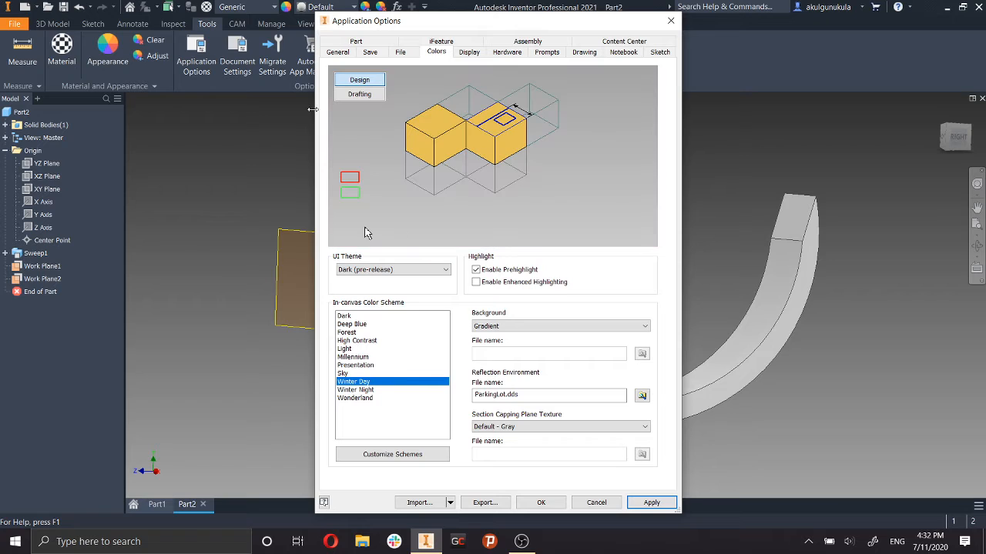
pyautogui.click(370, 389)
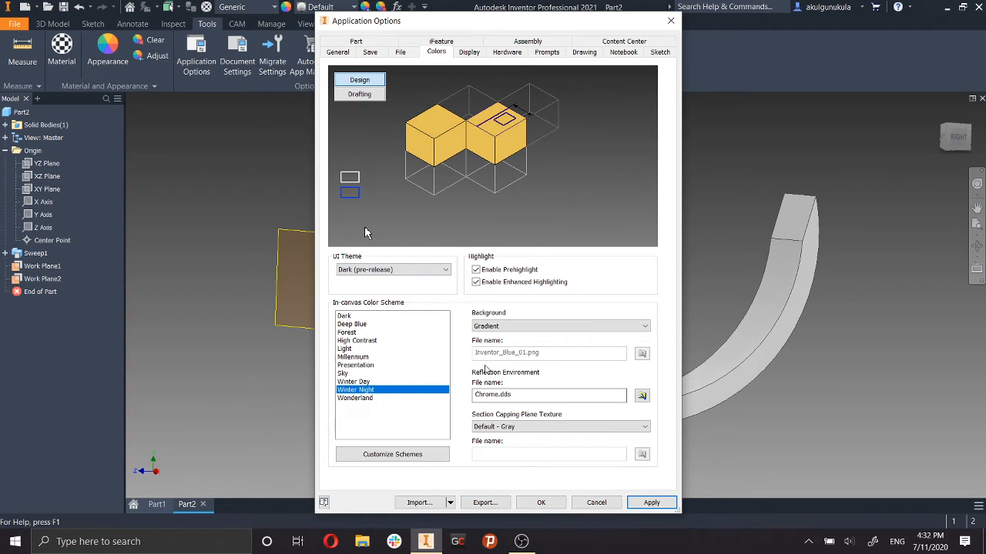
pyautogui.click(529, 43)
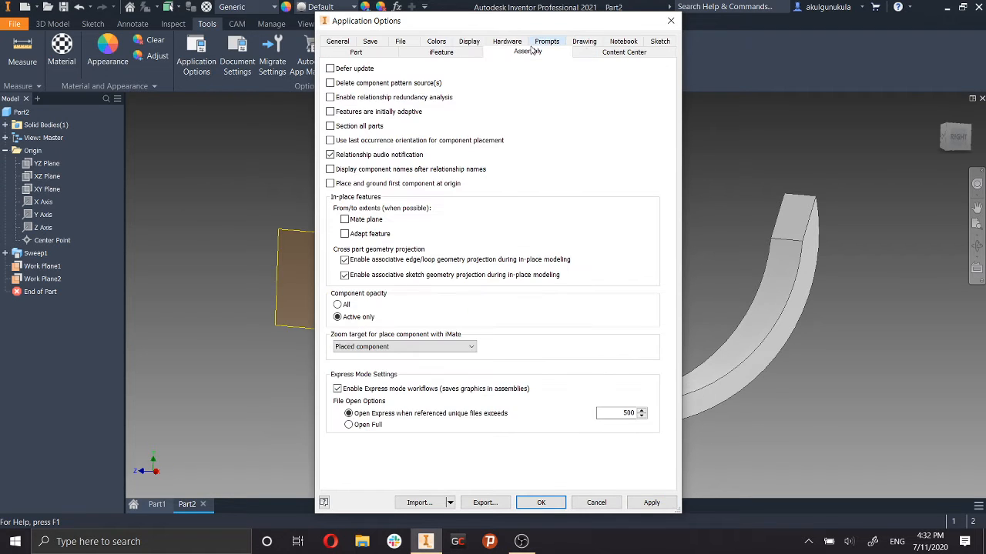
pyautogui.click(670, 21)
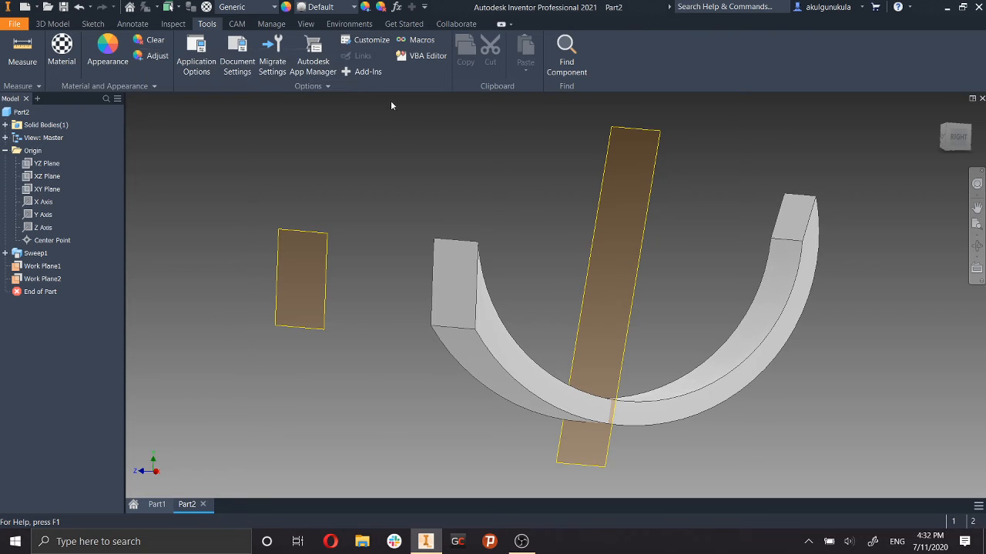
# Open the keyboard shortcut customization and look through the commands and their assigned keys, especially the entries around Sweep and Spline.
pyautogui.click(359, 40)
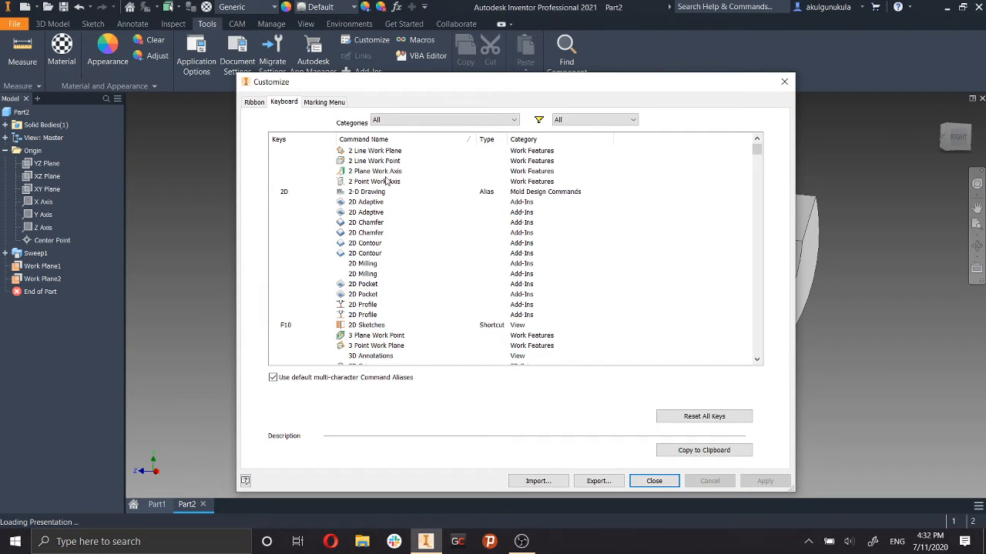
pyautogui.scroll(-13, 387, 180)
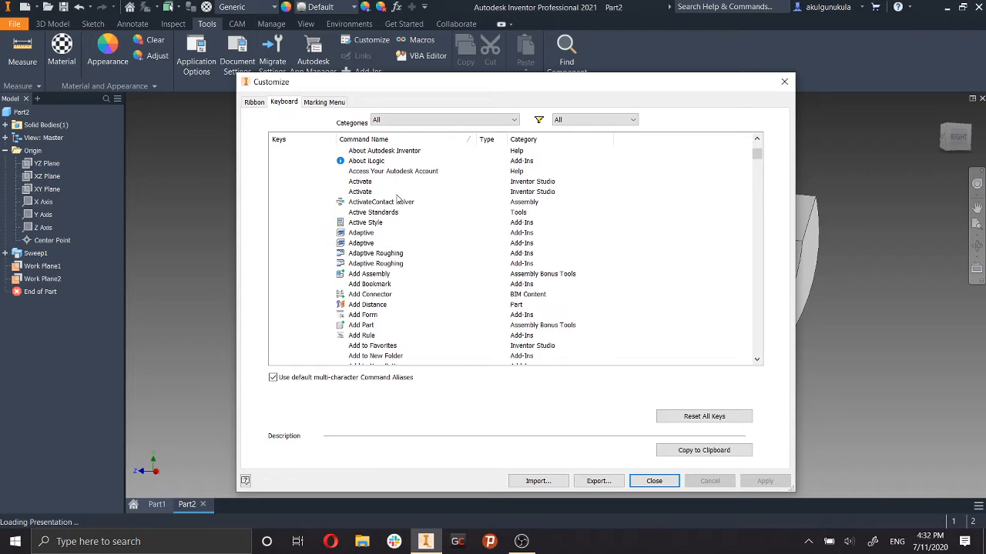
pyautogui.scroll(-20, 408, 236)
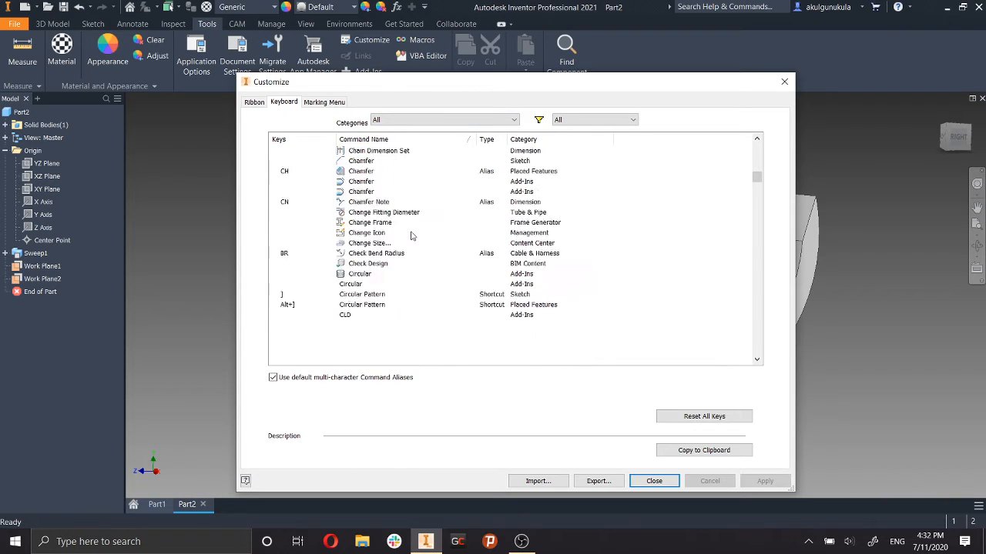
pyautogui.scroll(-20, 411, 235)
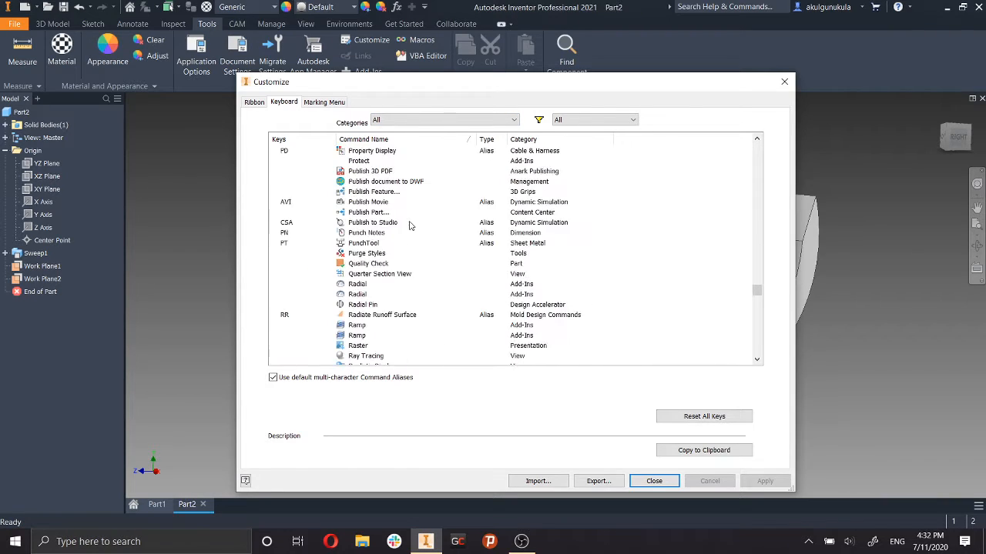
pyautogui.scroll(-20, 409, 225)
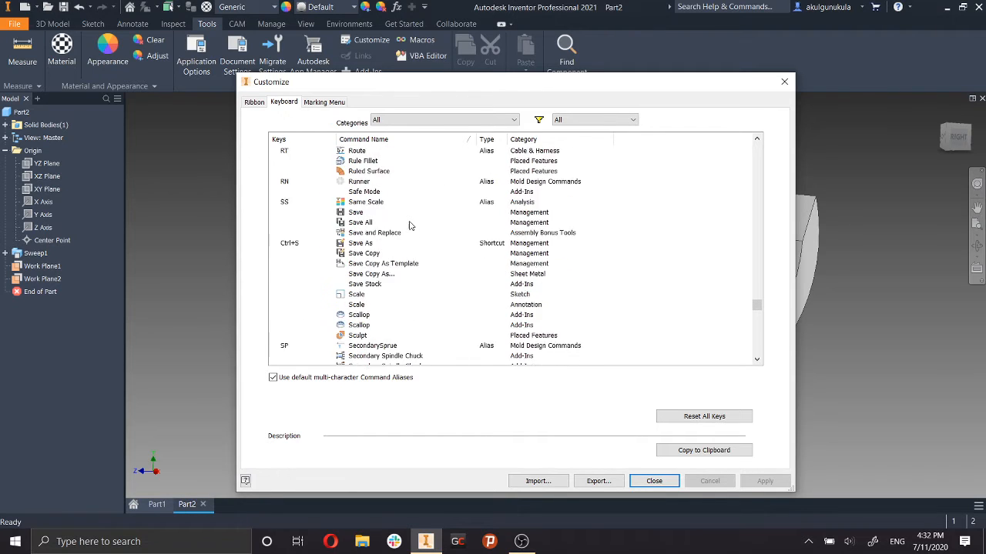
pyautogui.scroll(-20, 409, 226)
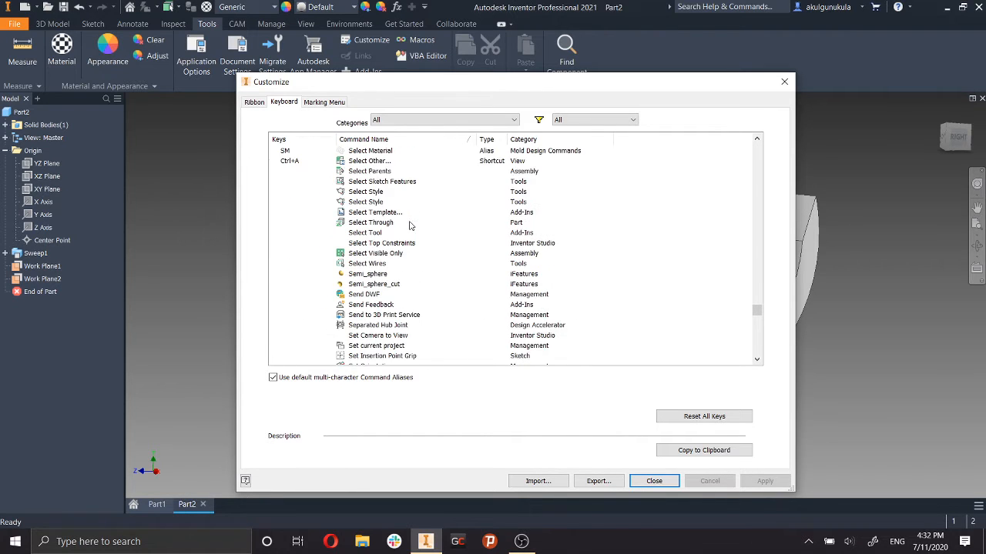
pyautogui.scroll(-20, 410, 226)
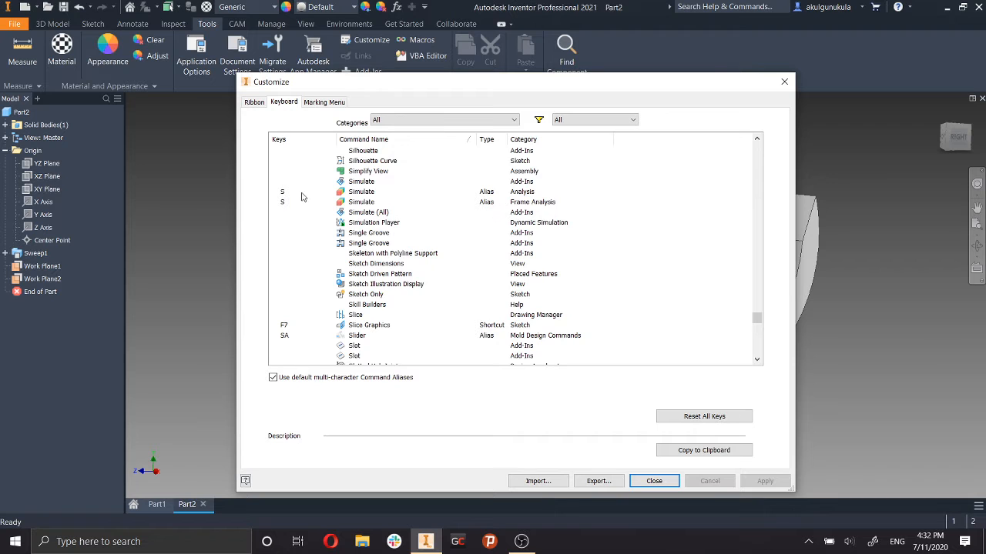
pyautogui.scroll(-15, 351, 206)
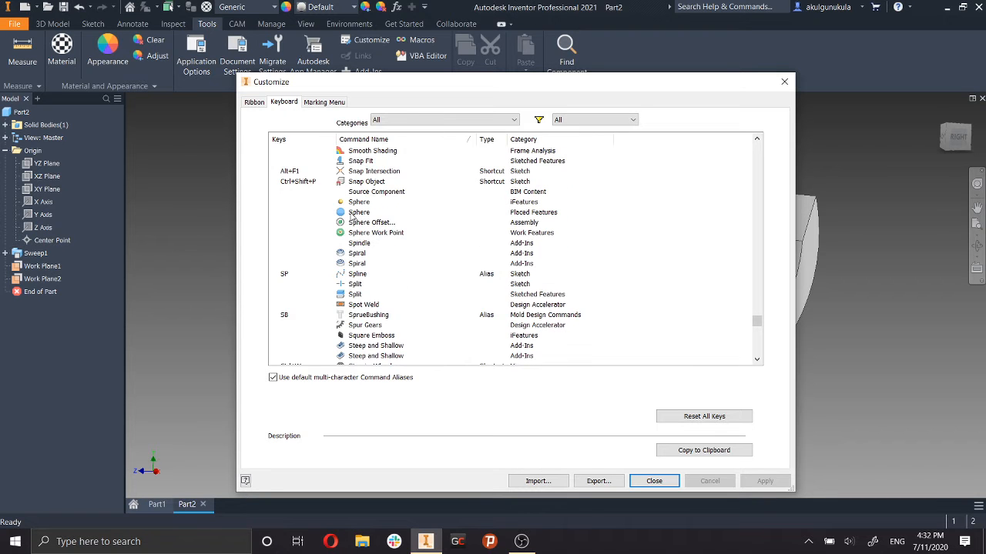
pyautogui.scroll(-20, 352, 218)
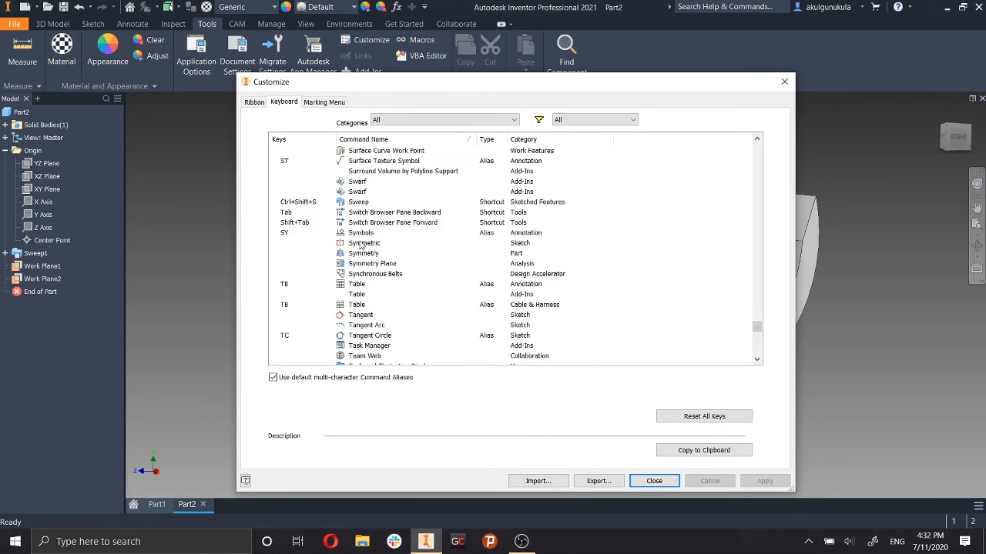
pyautogui.scroll(-1, 360, 245)
pyautogui.scroll(5, 360, 245)
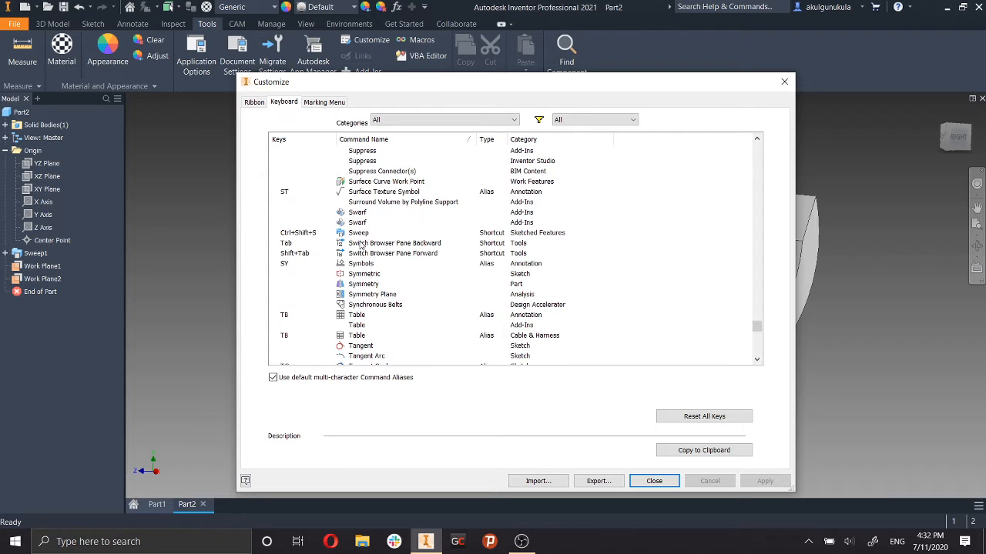
pyautogui.scroll(8, 373, 250)
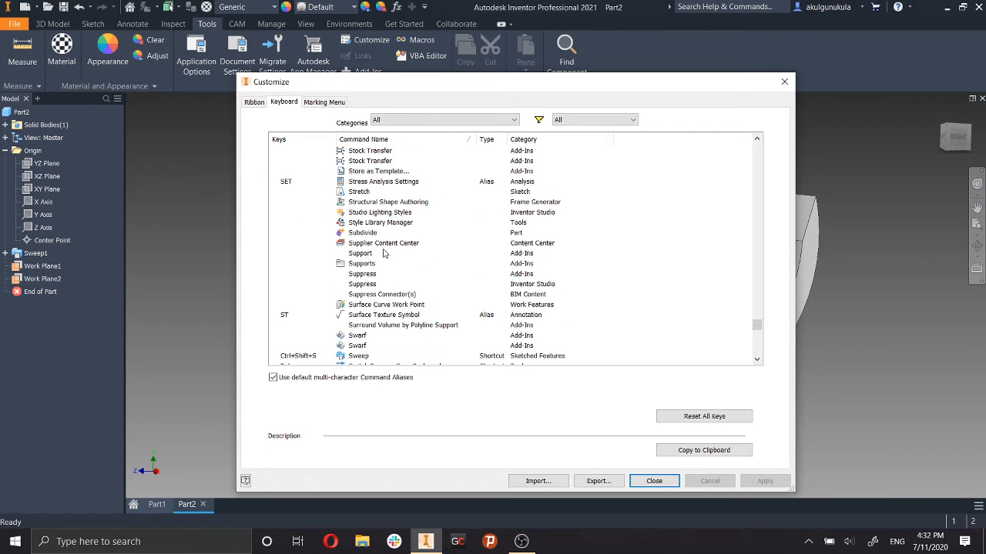
pyautogui.scroll(10, 384, 254)
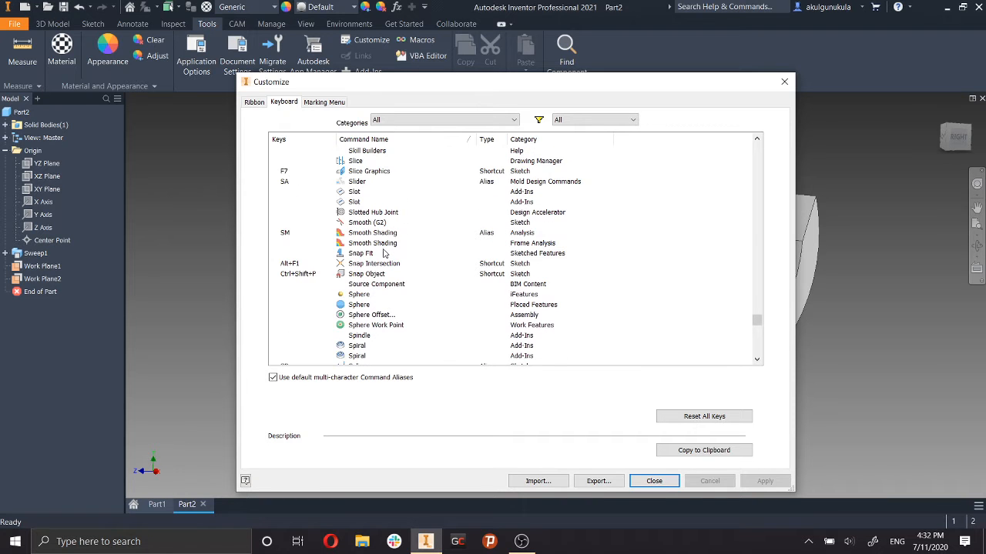
pyautogui.scroll(-5, 384, 255)
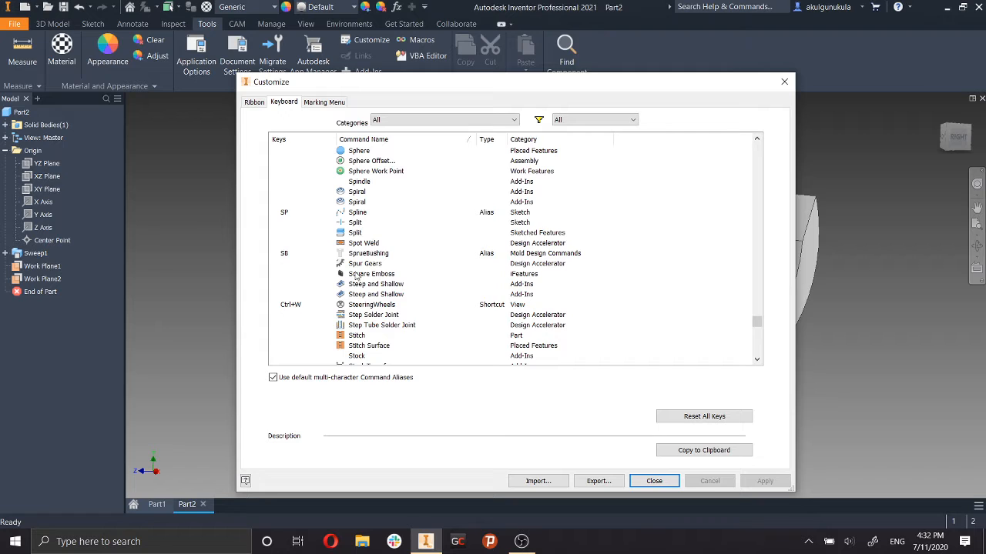
pyautogui.scroll(2, 360, 243)
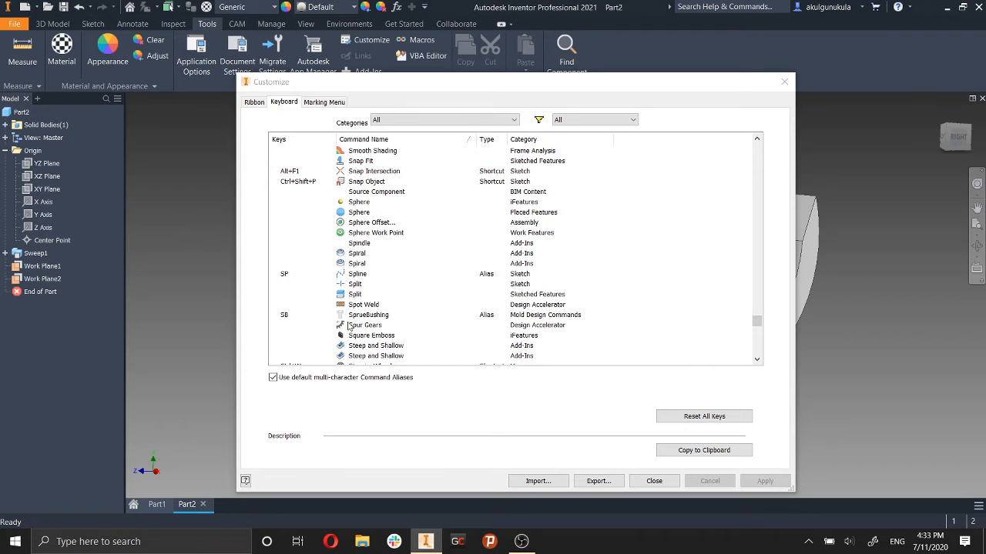
# View the ribbon customization, filter the keyboard commands to Assigned, look through their aliases and shortcuts, and close the customization.
pyautogui.click(260, 103)
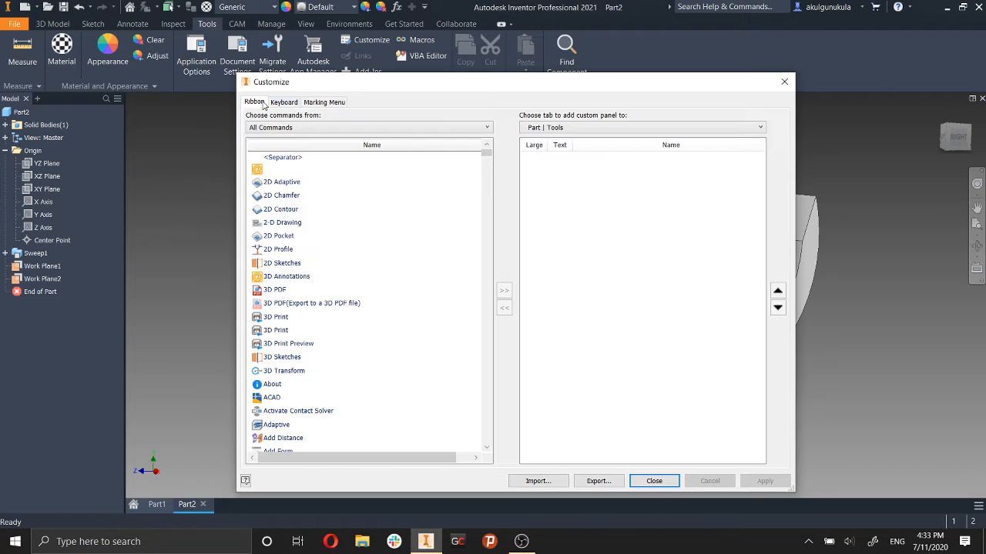
pyautogui.click(285, 102)
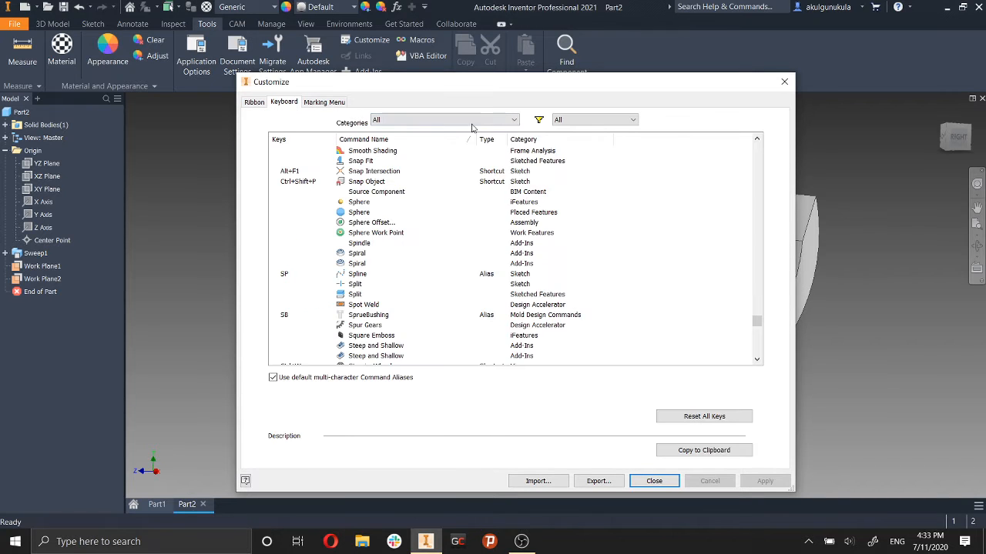
pyautogui.click(614, 121)
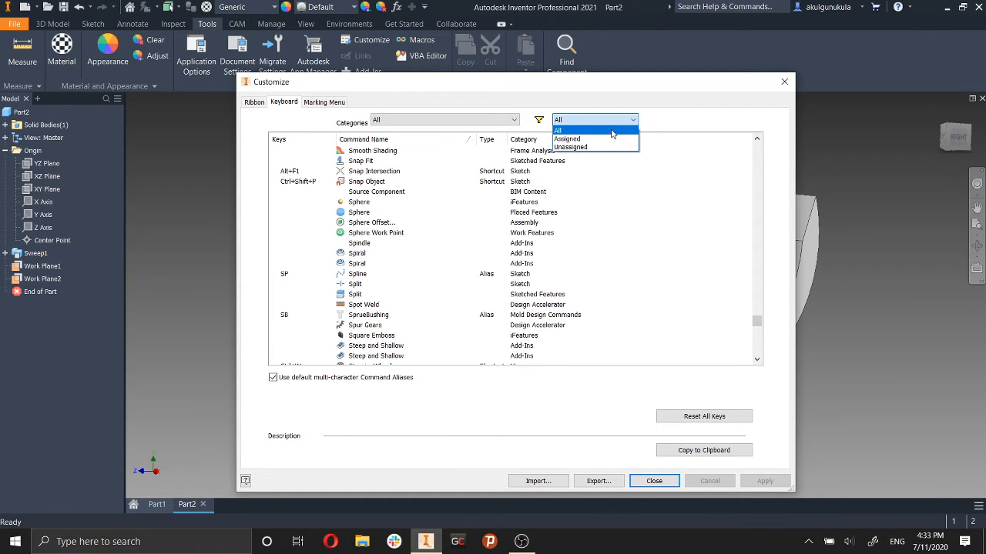
pyautogui.click(613, 138)
pyautogui.scroll(-20, 409, 182)
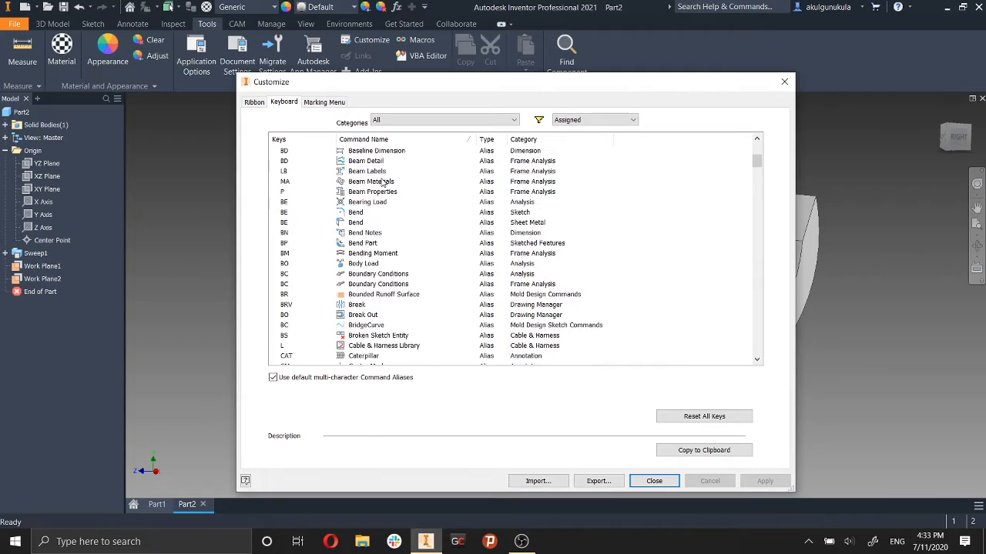
pyautogui.scroll(20, 487, 245)
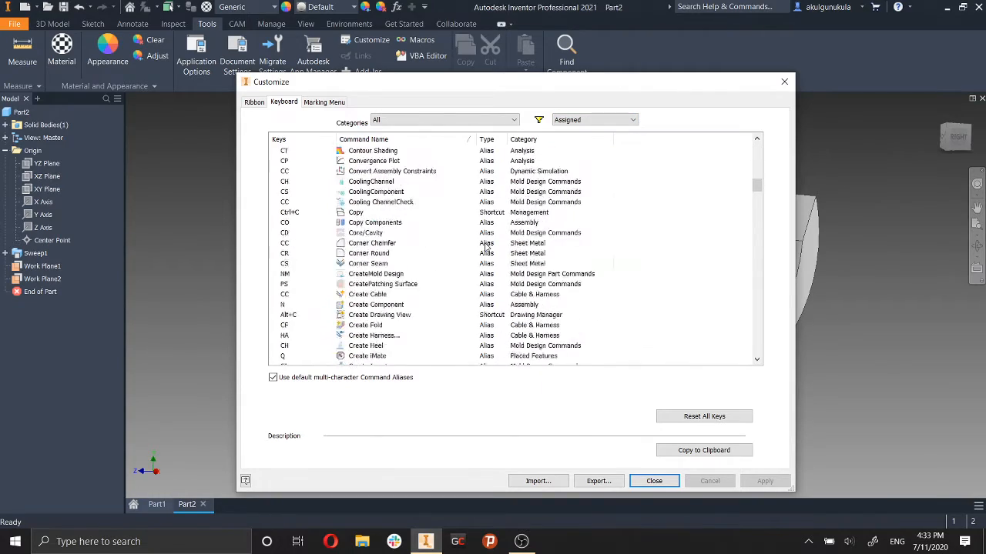
pyautogui.scroll(-20, 472, 264)
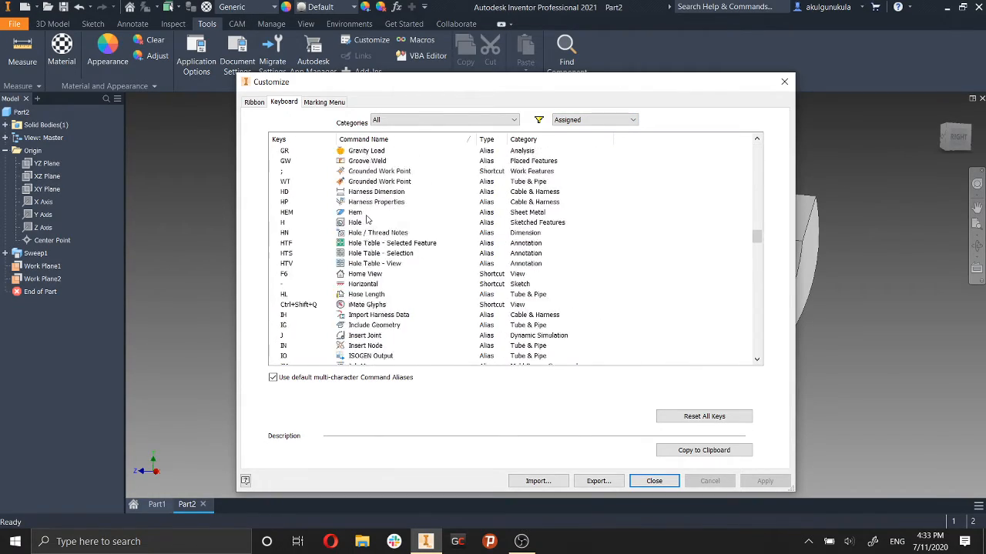
pyautogui.click(589, 120)
pyautogui.click(559, 130)
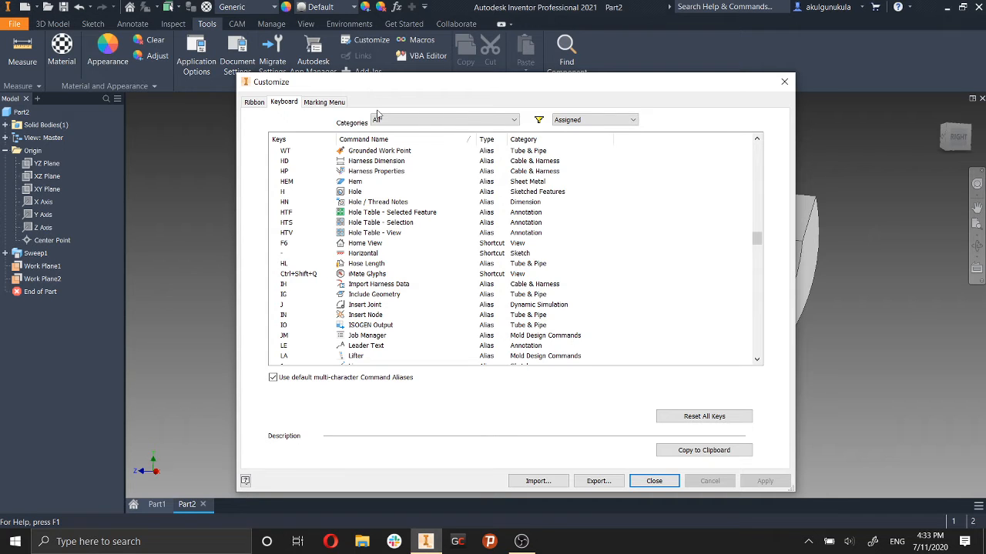
pyautogui.click(784, 82)
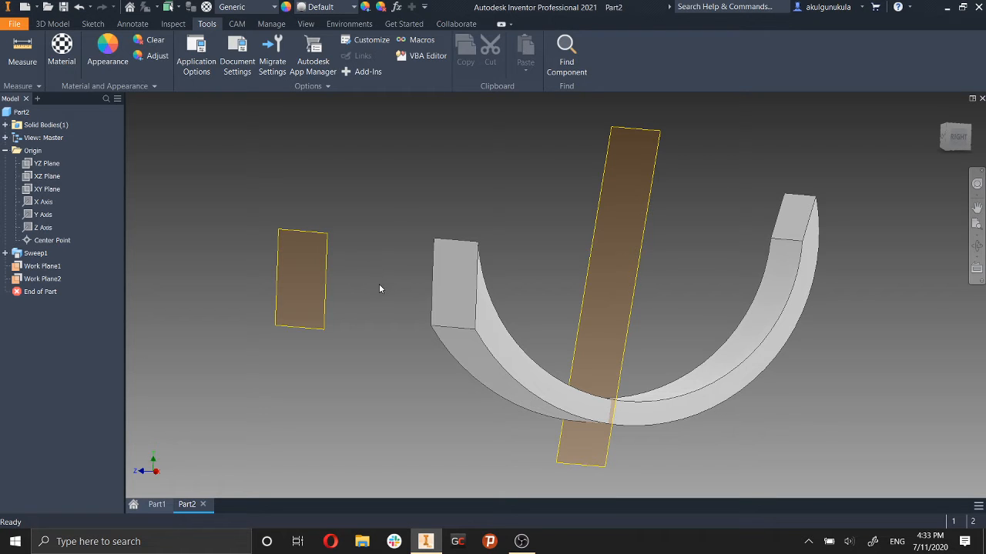
# Mirror the swept body across the offset work plane beside its end face.
pyautogui.keyDown('shift'); pyautogui.moveTo(436, 220); pyautogui.dragTo(418, 227, button='middle'); pyautogui.keyUp('shift')
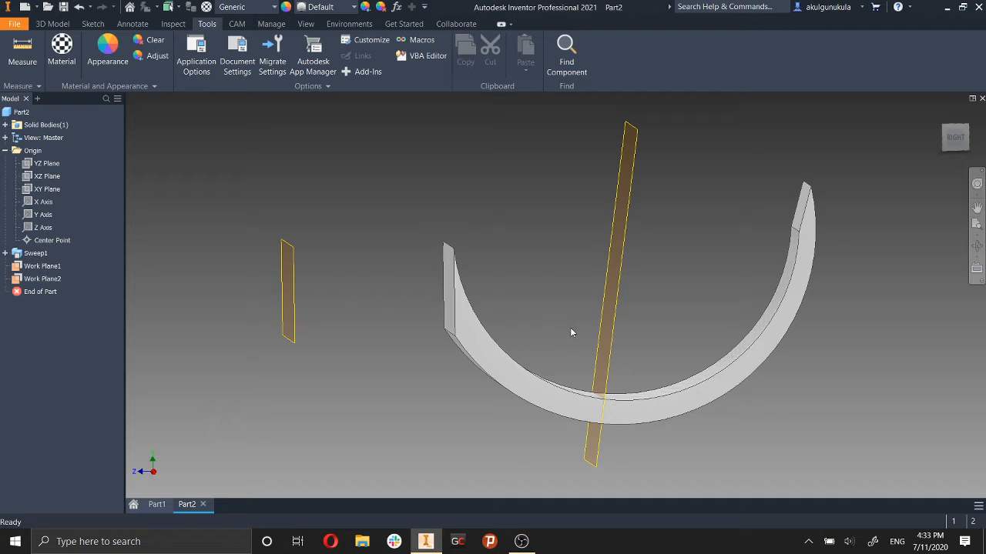
pyautogui.keyDown('shift'); pyautogui.moveTo(567, 336); pyautogui.dragTo(593, 355, button='middle'); pyautogui.keyUp('shift')
pyautogui.click(433, 350)
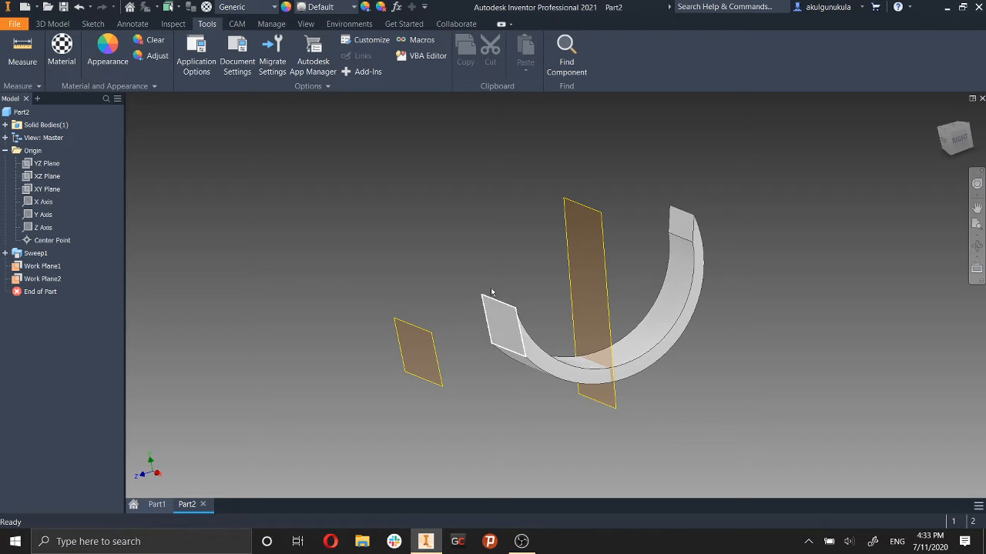
pyautogui.click(50, 23)
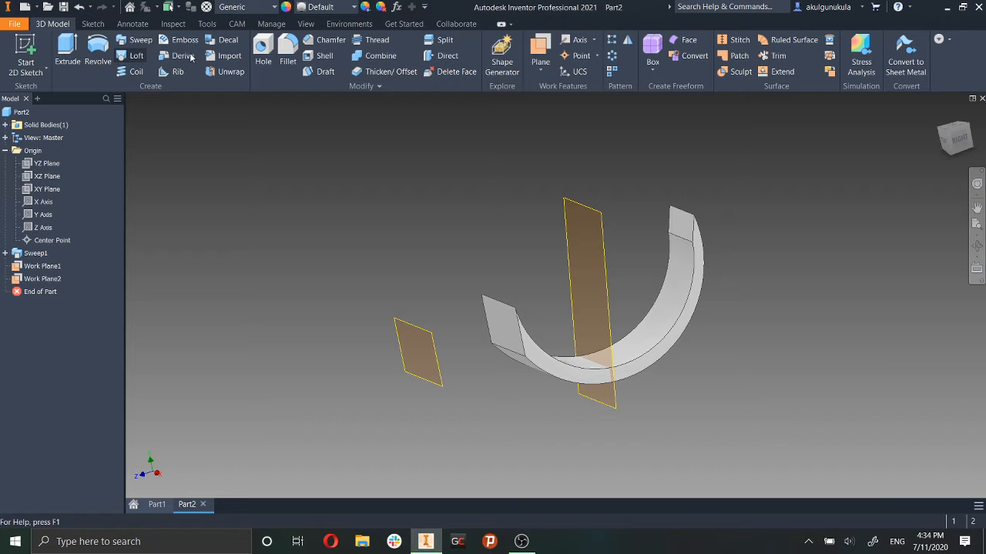
pyautogui.click(627, 40)
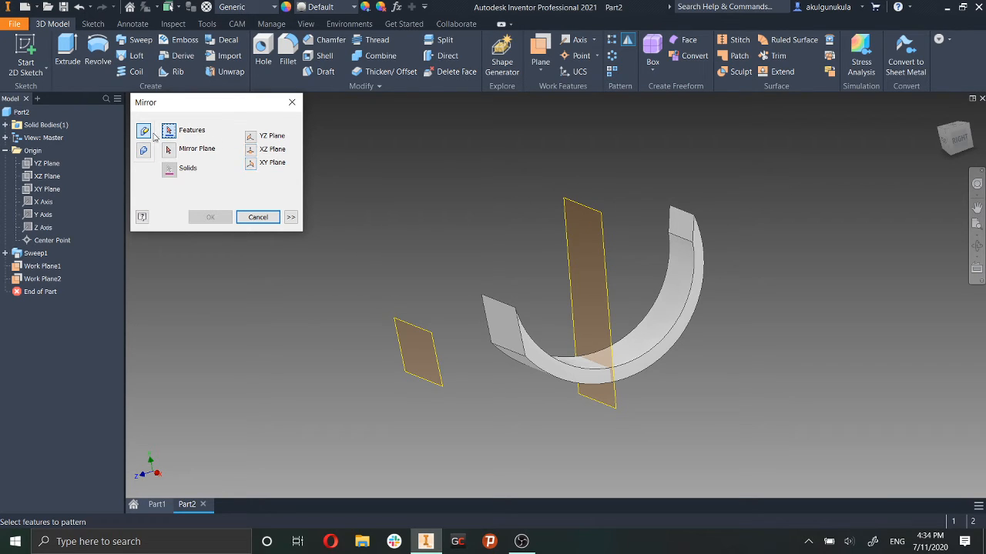
pyautogui.click(510, 339)
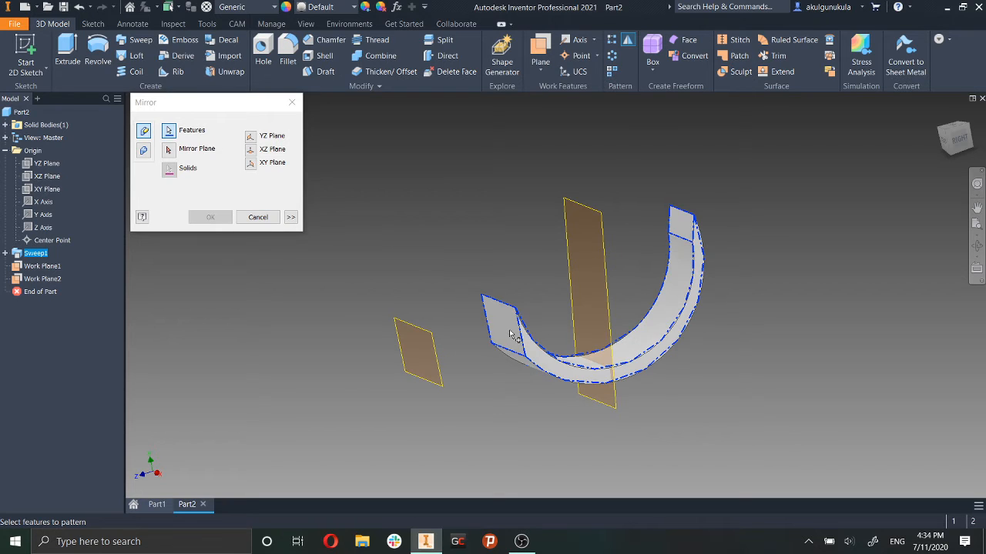
pyautogui.click(173, 151)
pyautogui.click(420, 331)
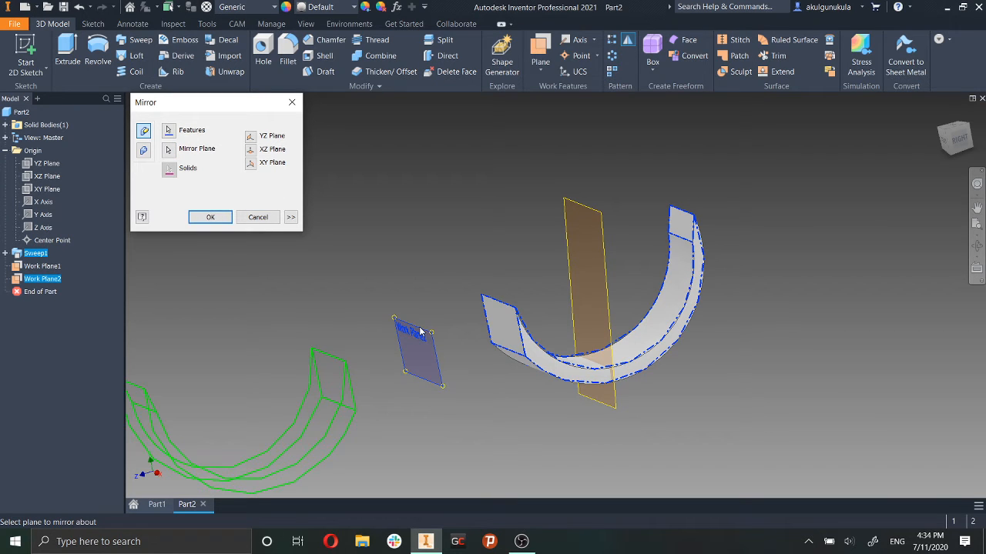
pyautogui.keyDown('shift'); pyautogui.moveTo(556, 401); pyautogui.dragTo(454, 431, button='middle'); pyautogui.keyUp('shift')
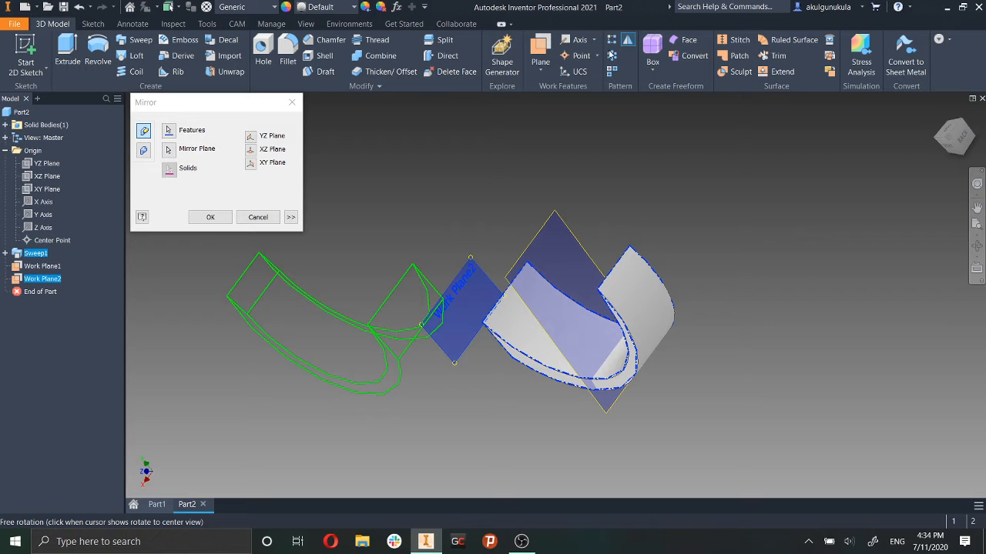
pyautogui.click(218, 219)
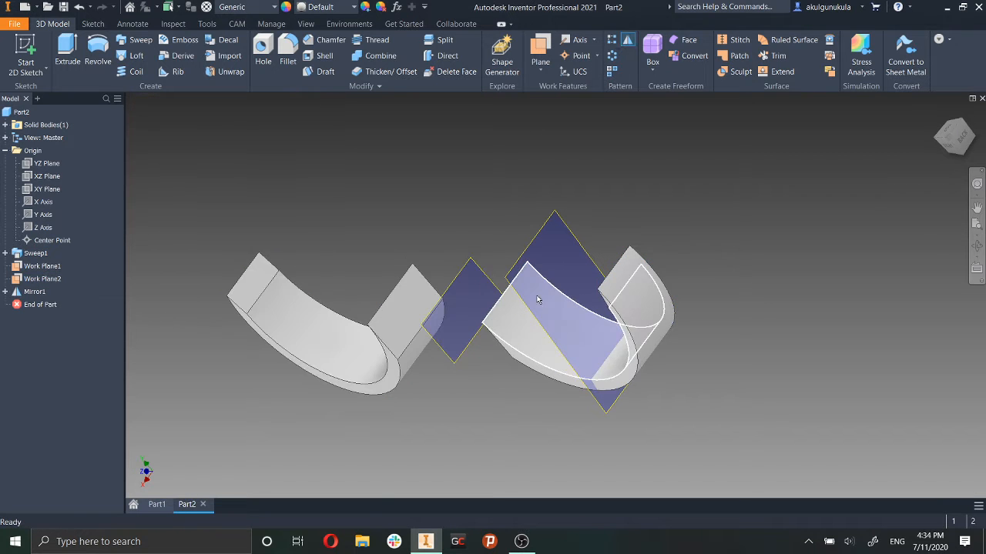
# Delete the offset work plane together with the mirrored copy that depends on it.
pyautogui.moveTo(534, 295)
pyautogui.keyDown('shift'); pyautogui.mouseDown(button='middle')
pyautogui.moveTo(673, 260)
pyautogui.moveTo(633, 265)
pyautogui.moveTo(611, 247)
pyautogui.moveTo(559, 253)
pyautogui.moveTo(541, 285)
pyautogui.mouseUp(button='middle'); pyautogui.keyUp('shift')
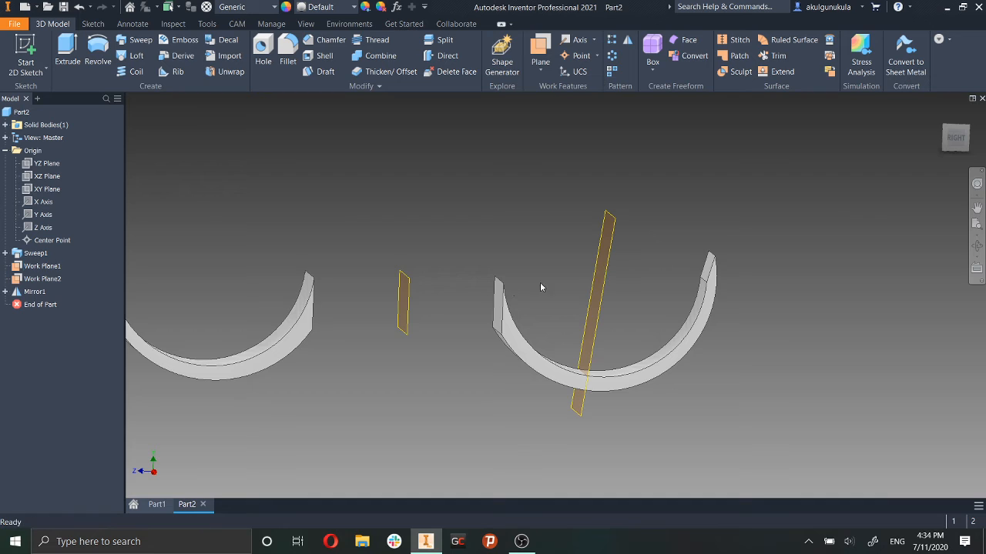
pyautogui.rightClick(408, 303)
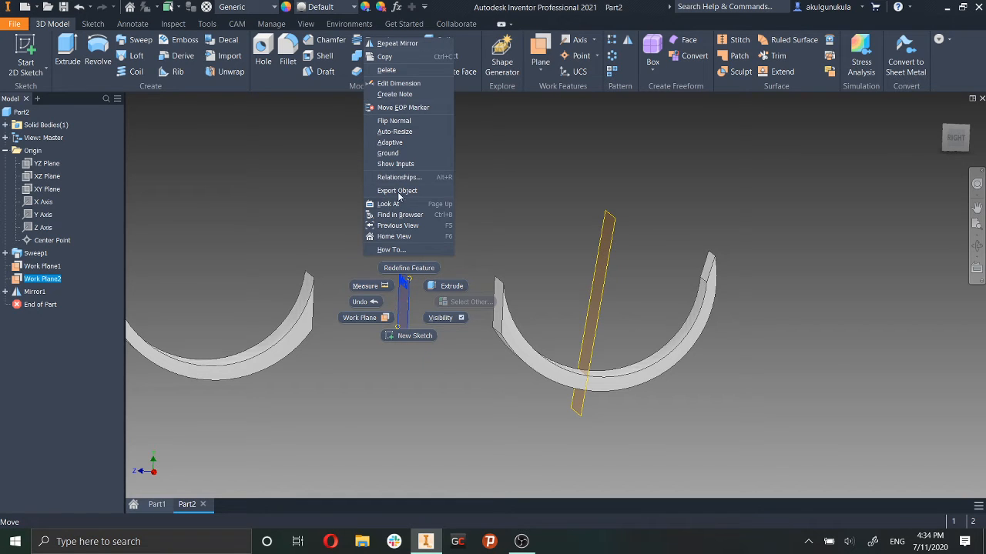
pyautogui.click(401, 71)
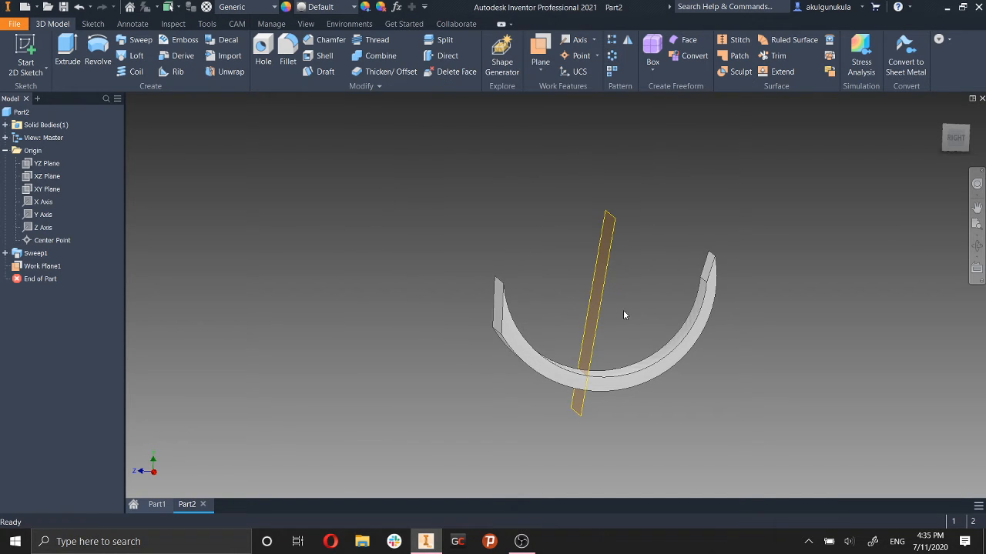
# Create a circular pattern of the swept body about its vertical end edge, with 6 occurrences over 360 degrees.
pyautogui.keyDown('shift'); pyautogui.moveTo(481, 337); pyautogui.dragTo(601, 274, button='middle'); pyautogui.keyUp('shift')
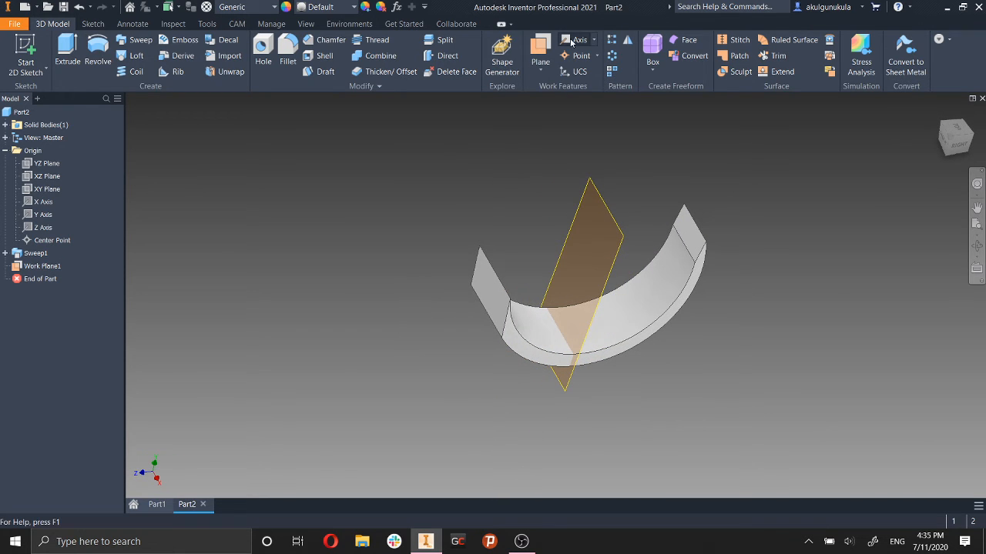
pyautogui.click(612, 59)
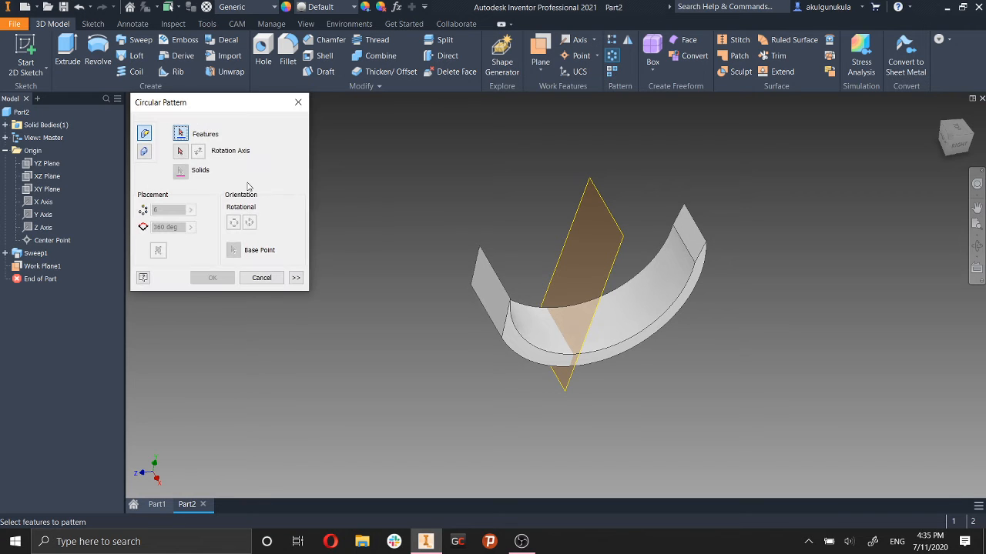
pyautogui.click(669, 330)
pyautogui.click(180, 151)
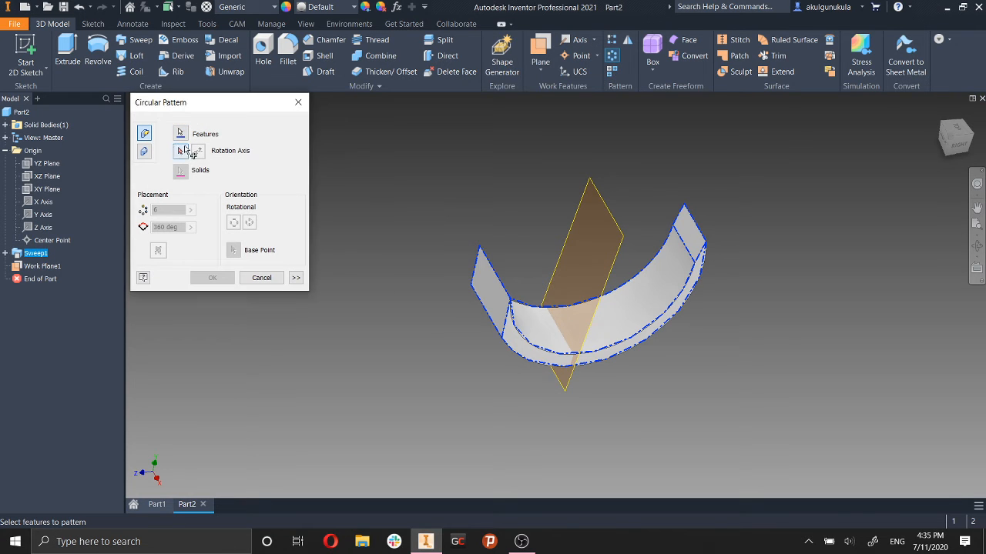
pyautogui.click(511, 325)
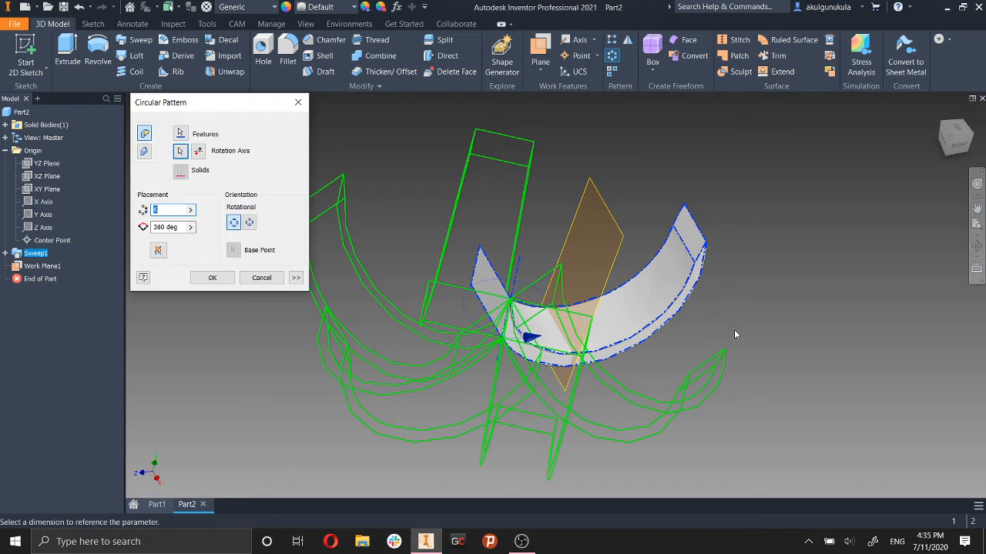
pyautogui.press('F4')
pyautogui.moveTo(737, 334); pyautogui.dragTo(717, 352)
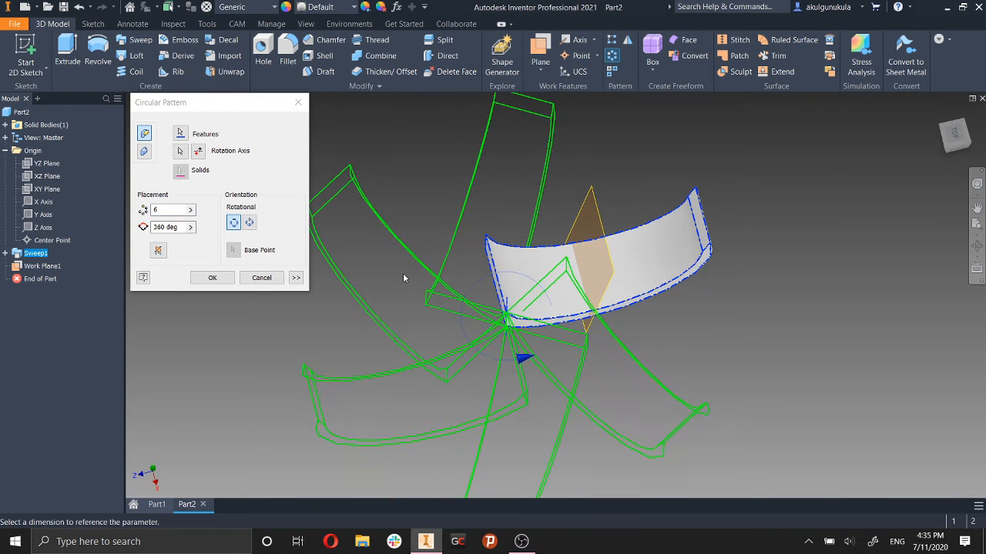
pyautogui.click(213, 282)
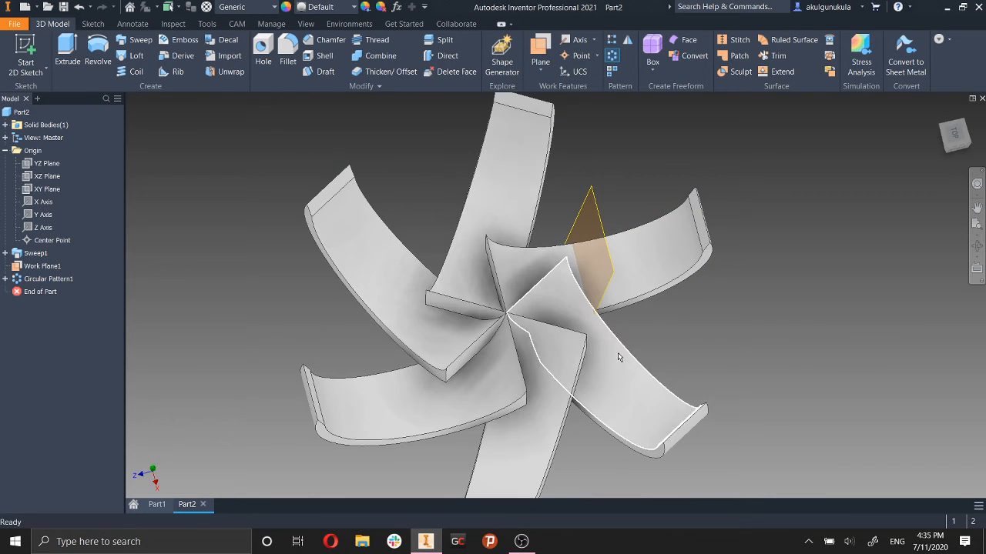
# Examine the circular pattern of curved blades from several angles, including the blade tips.
pyautogui.scroll(-3, 645, 360)
pyautogui.keyDown('shift'); pyautogui.moveTo(630, 366); pyautogui.dragTo(770, 311, button='middle'); pyautogui.keyUp('shift')
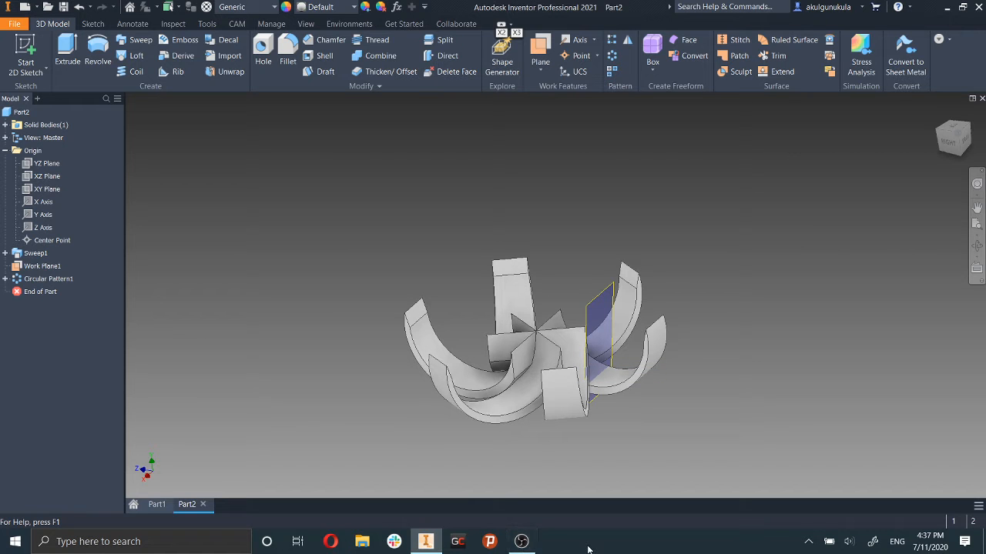
pyautogui.keyDown('shift'); pyautogui.moveTo(570, 433); pyautogui.dragTo(688, 441, button='middle'); pyautogui.keyUp('shift')
pyautogui.keyDown('shift'); pyautogui.moveTo(657, 425); pyautogui.dragTo(634, 427, button='middle'); pyautogui.keyUp('shift')
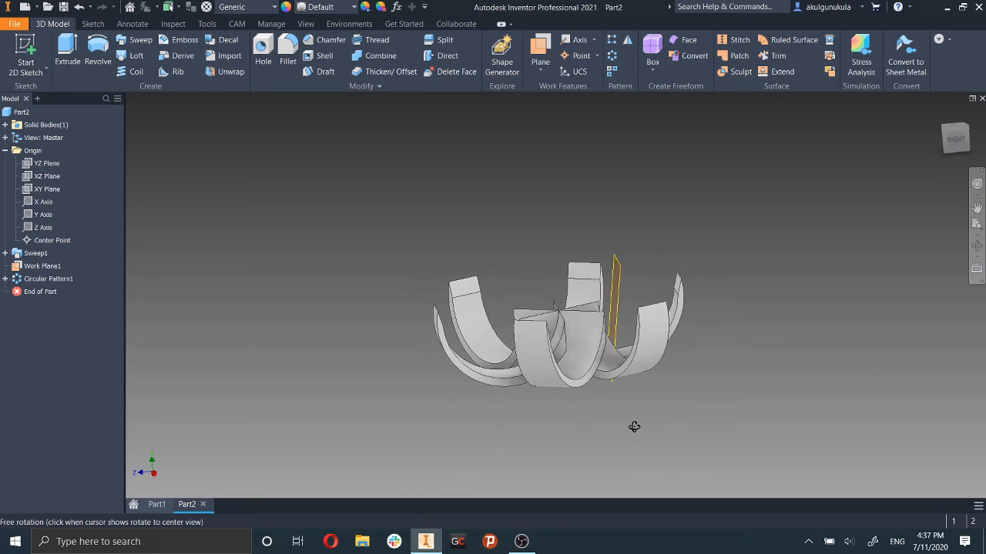
pyautogui.scroll(3, 632, 423)
pyautogui.scroll(-3, 556, 399)
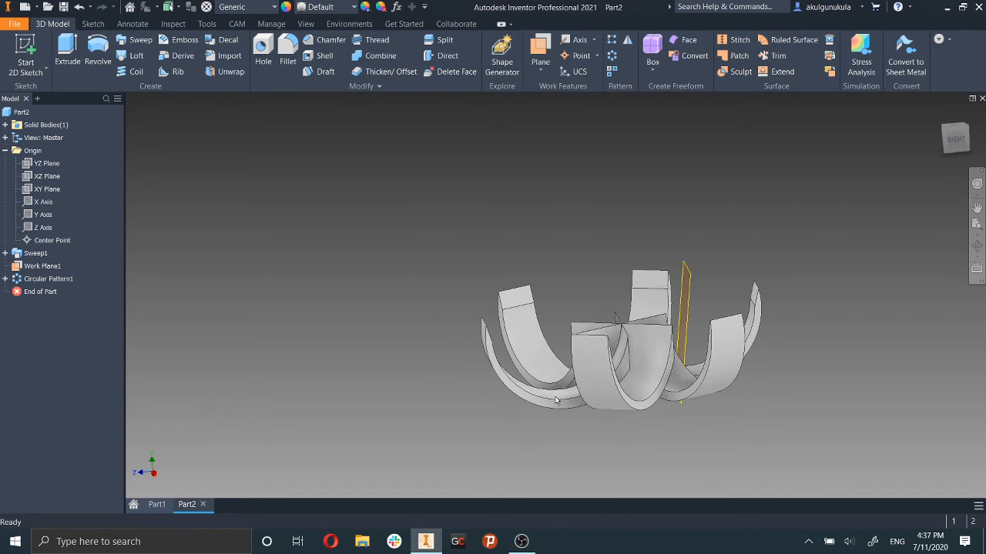
pyautogui.scroll(3, 556, 400)
pyautogui.keyDown('shift'); pyautogui.moveTo(548, 365); pyautogui.dragTo(500, 383, button='middle'); pyautogui.keyUp('shift')
pyautogui.scroll(-6, 521, 393)
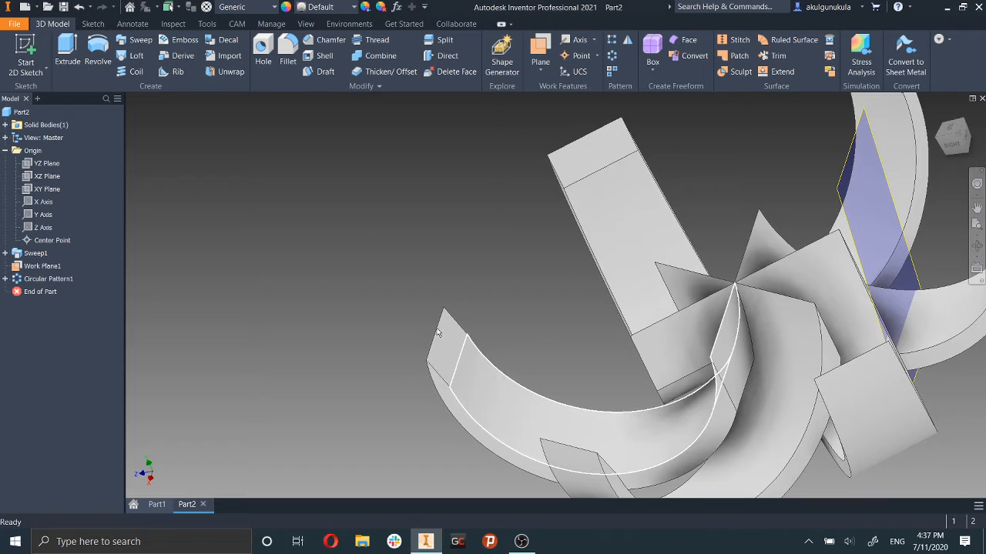
# Fillet one tip edge on each of two neighbouring blades with a constant 0.125 in radius.
pyautogui.click(288, 48)
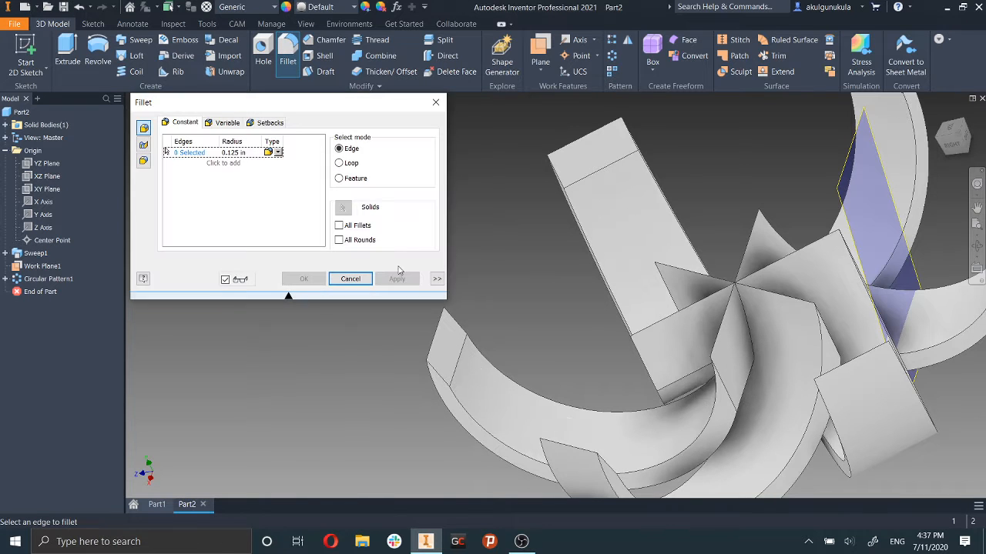
pyautogui.click(233, 153)
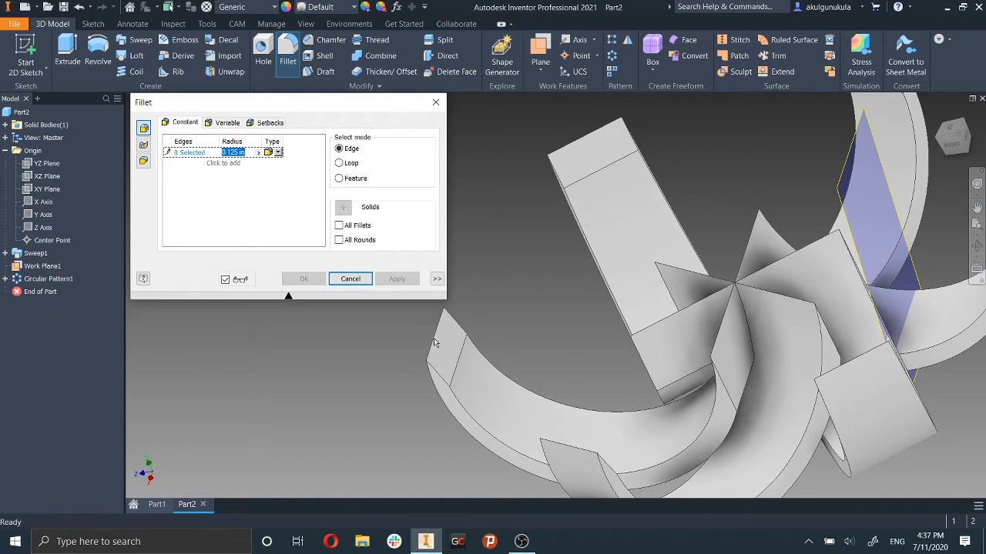
pyautogui.moveTo(535, 290); pyautogui.dragTo(652, 295, button='middle')
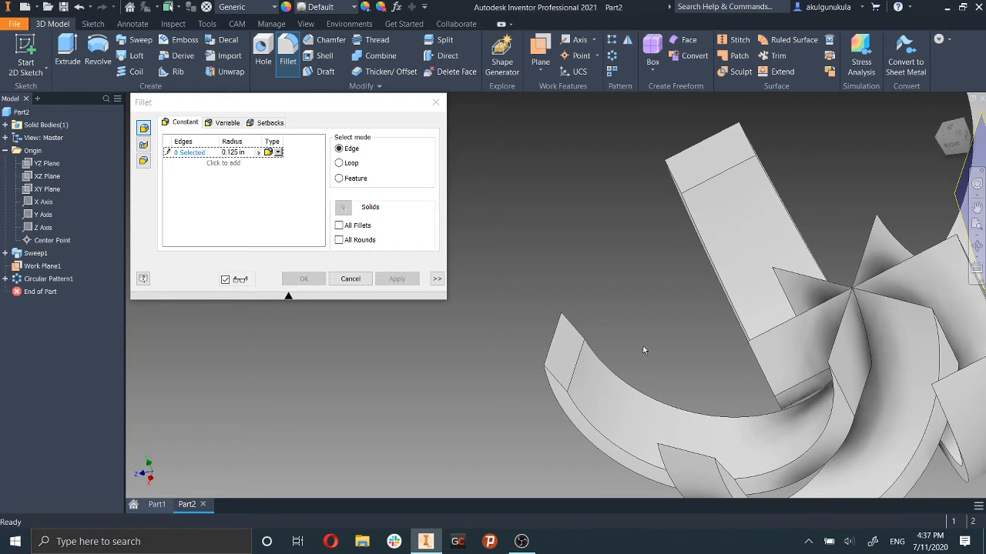
pyautogui.keyDown('shift'); pyautogui.moveTo(614, 335); pyautogui.dragTo(366, 233, button='middle'); pyautogui.keyUp('shift')
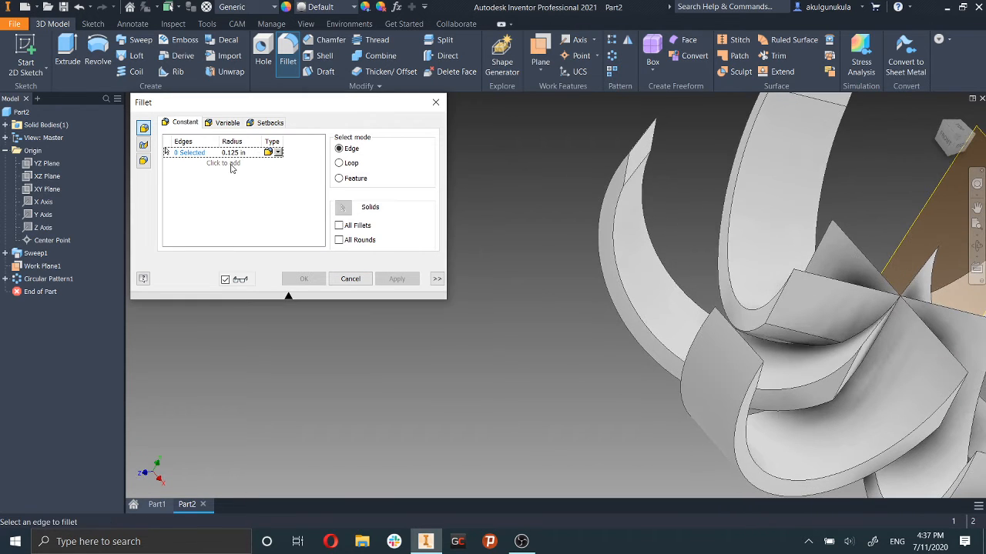
pyautogui.click(801, 397)
pyautogui.keyDown('shift'); pyautogui.moveTo(801, 396); pyautogui.dragTo(716, 418, button='middle'); pyautogui.keyUp('shift')
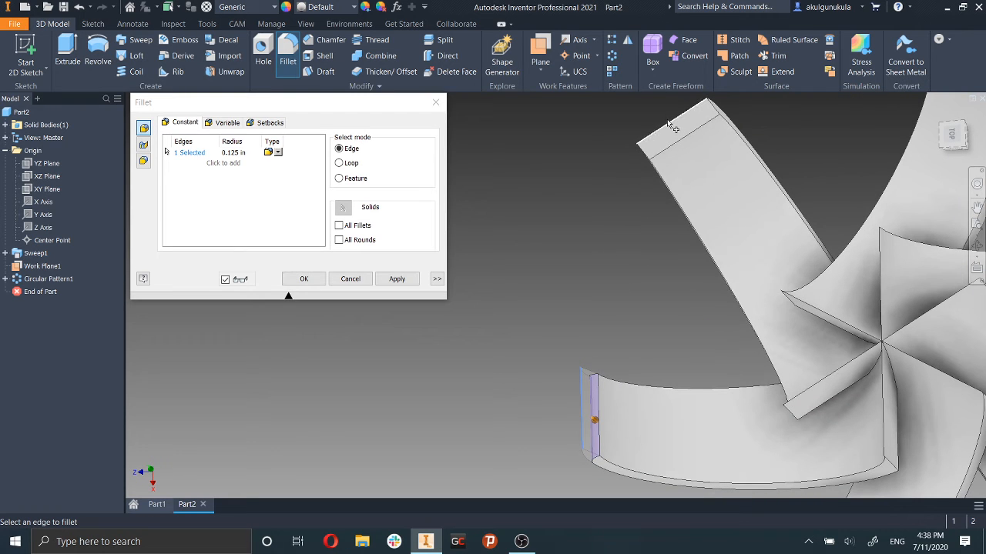
pyautogui.click(676, 150)
pyautogui.keyDown('shift'); pyautogui.moveTo(872, 364); pyautogui.dragTo(845, 339, button='middle'); pyautogui.keyUp('shift')
pyautogui.keyDown('shift'); pyautogui.moveTo(816, 389); pyautogui.dragTo(724, 316, button='middle'); pyautogui.keyUp('shift')
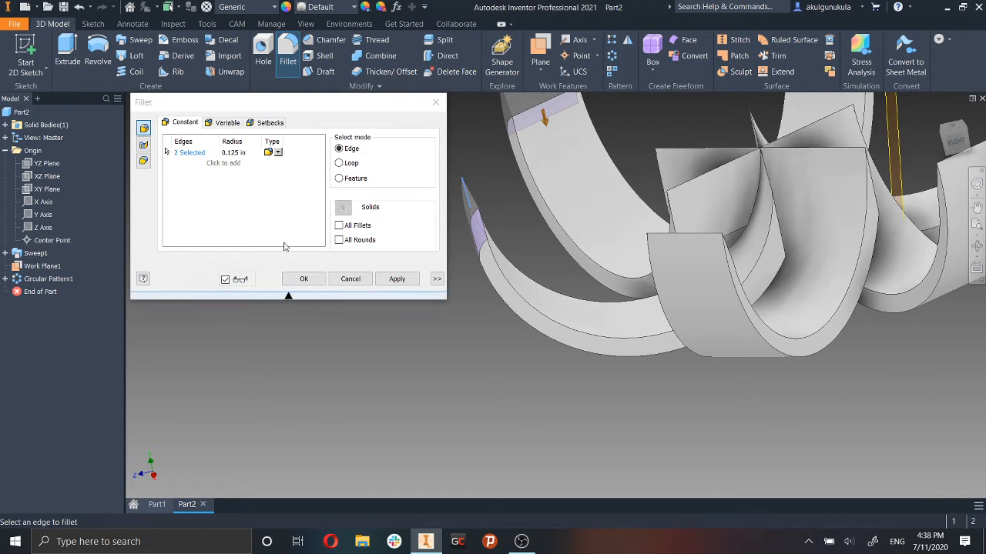
pyautogui.click(93, 25)
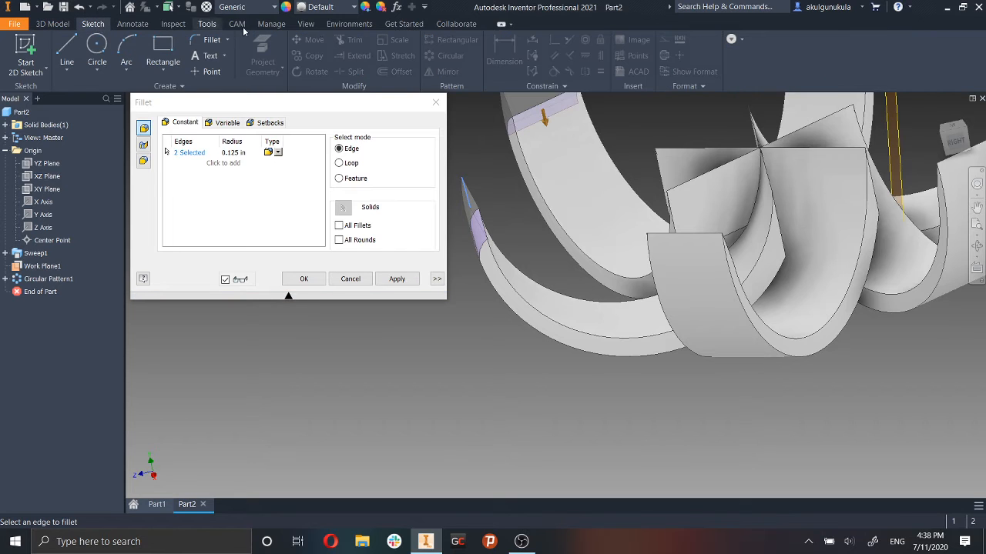
pyautogui.click(52, 23)
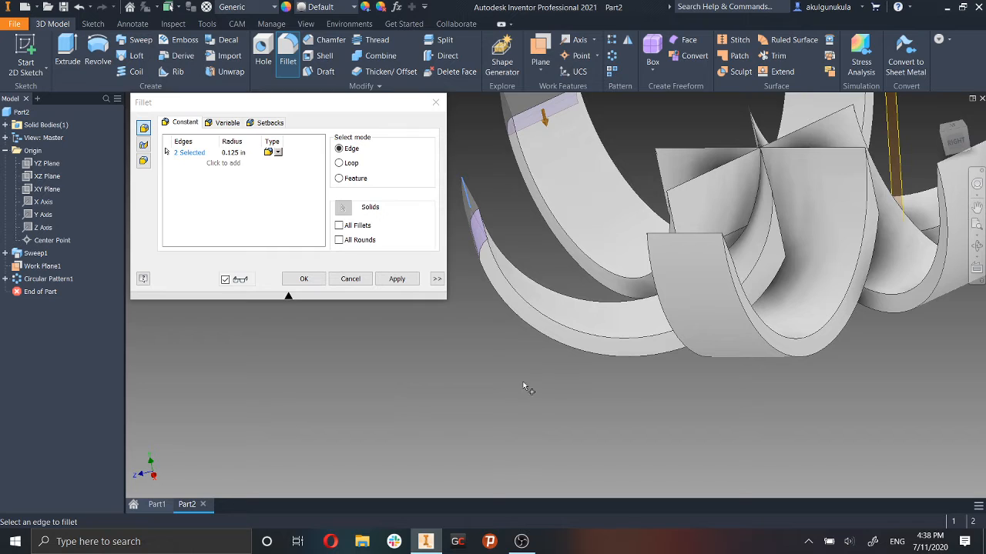
pyautogui.click(397, 278)
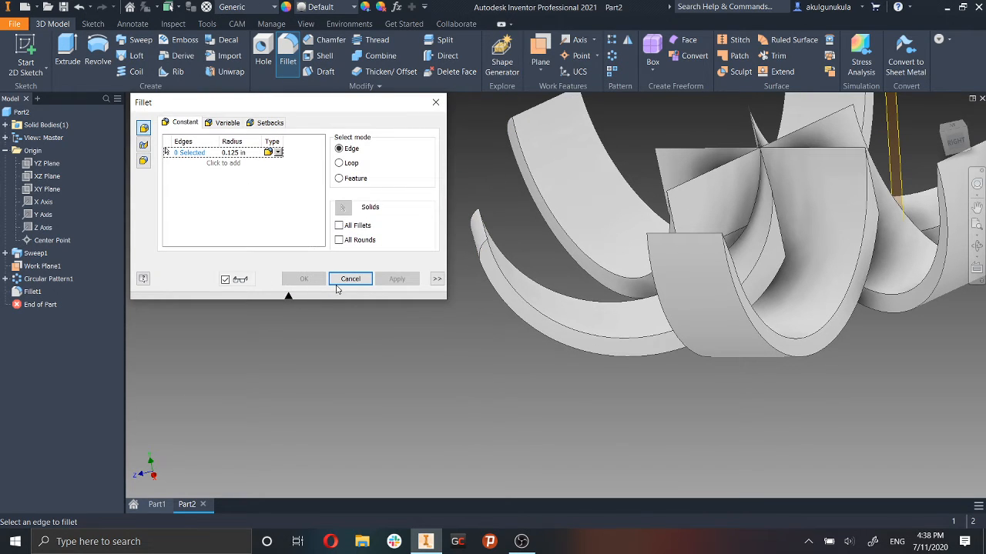
pyautogui.click(347, 279)
# Add a separate 0.125 in constant fillet to another blade tip edge.
pyautogui.scroll(3, 720, 360)
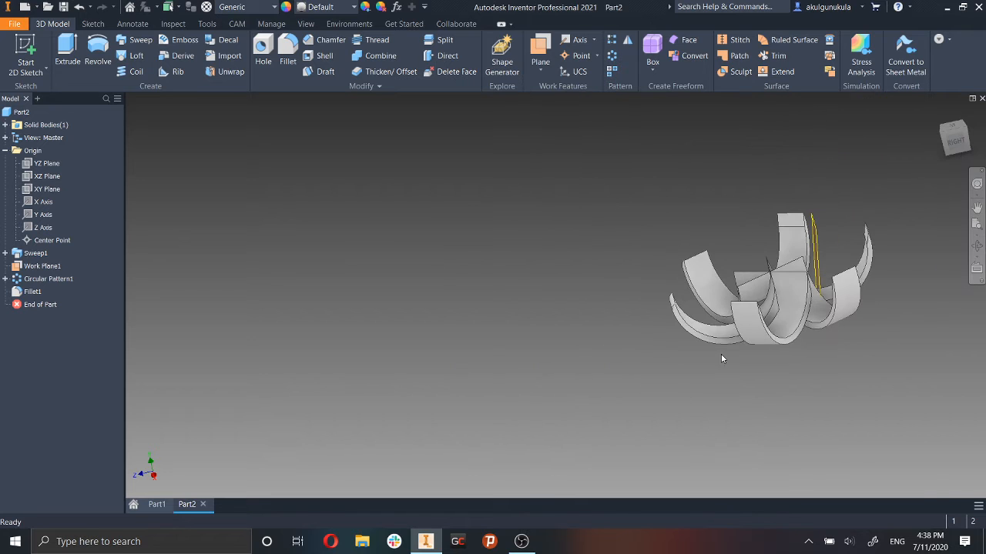
pyautogui.scroll(-3, 700, 357)
pyautogui.keyDown('shift'); pyautogui.moveTo(697, 353); pyautogui.dragTo(841, 332, button='middle'); pyautogui.keyUp('shift')
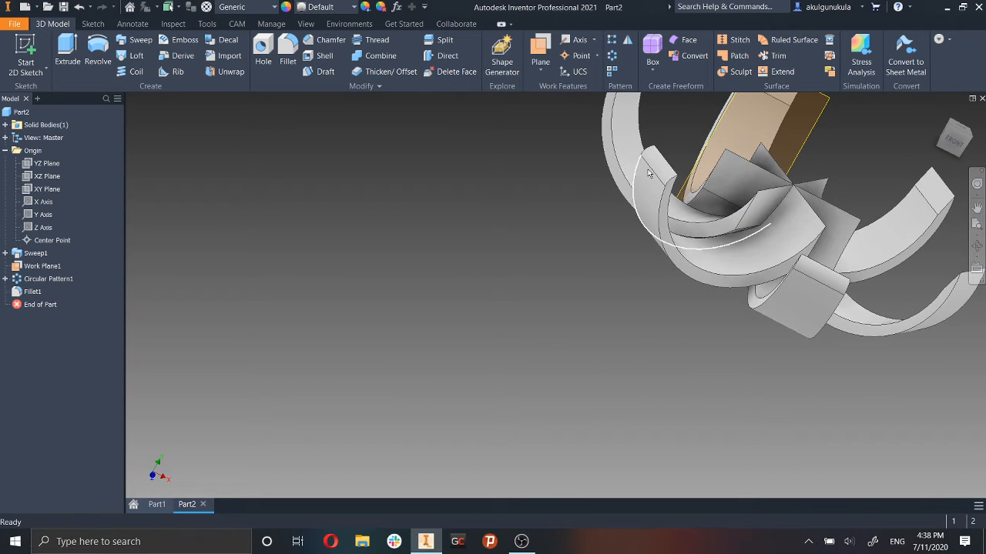
pyautogui.keyDown('shift'); pyautogui.moveTo(671, 190); pyautogui.dragTo(584, 215, button='middle'); pyautogui.keyUp('shift')
pyautogui.scroll(-3, 641, 174)
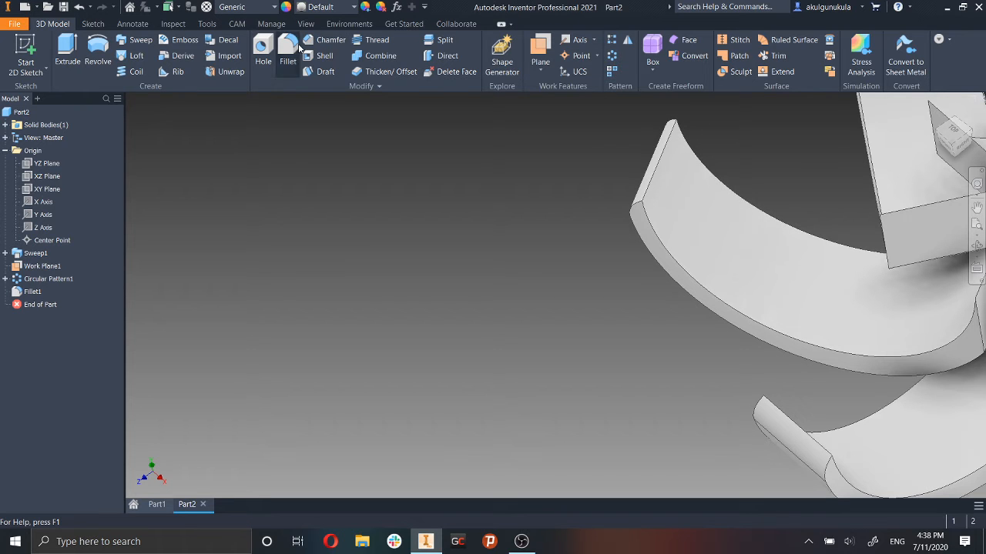
pyautogui.click(297, 48)
pyautogui.click(658, 179)
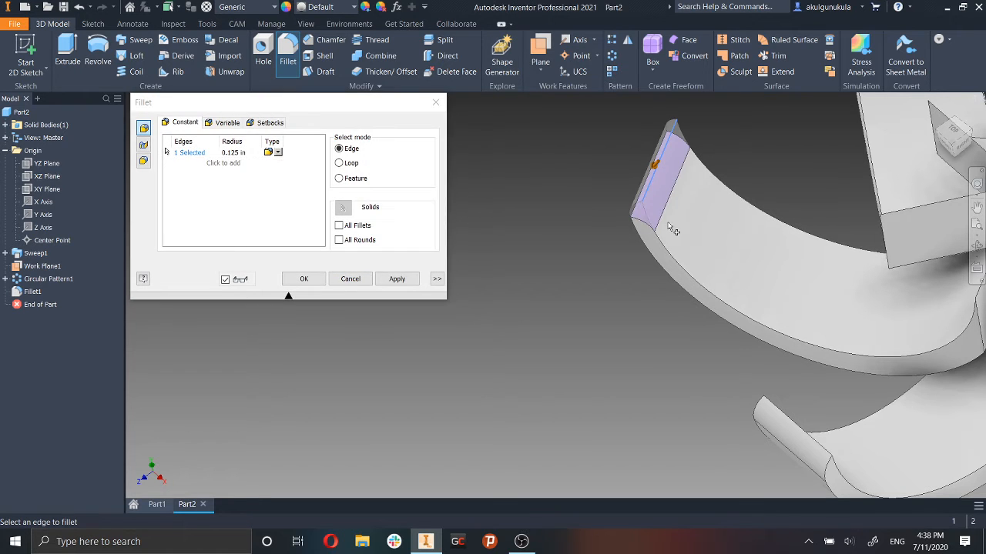
pyautogui.keyDown('shift'); pyautogui.moveTo(668, 226); pyautogui.dragTo(664, 186, button='middle'); pyautogui.keyUp('shift')
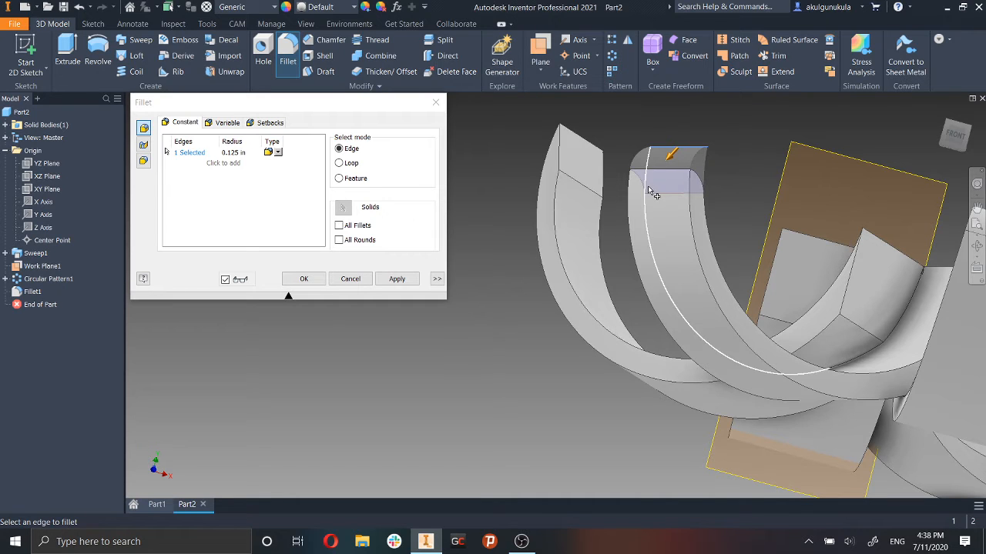
pyautogui.click(397, 278)
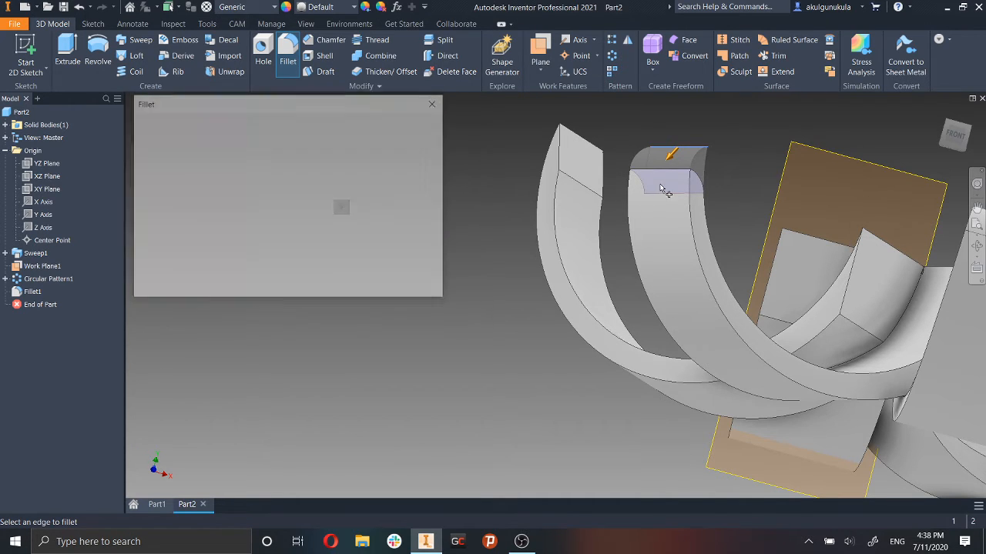
pyautogui.keyDown('shift'); pyautogui.moveTo(670, 218); pyautogui.dragTo(685, 231, button='middle'); pyautogui.keyUp('shift')
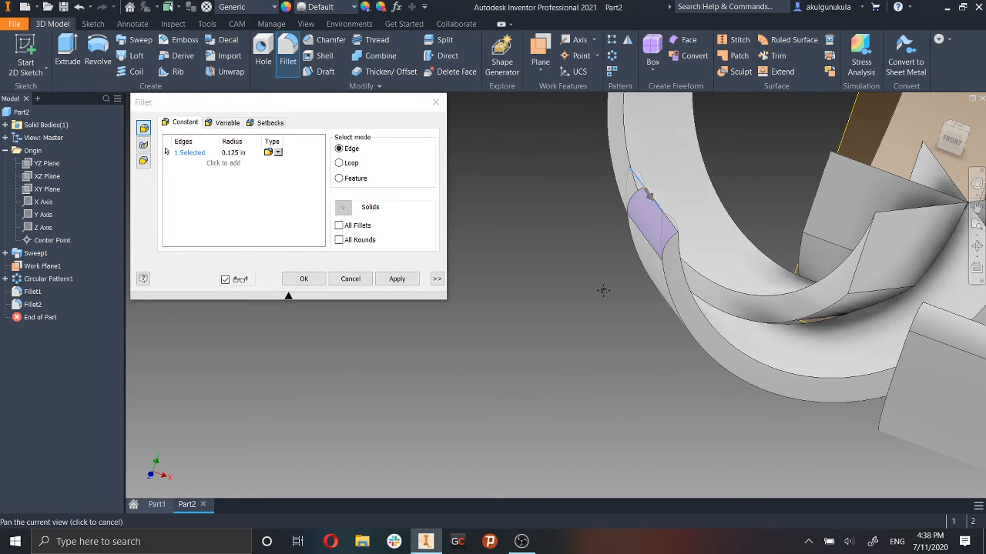
pyautogui.keyDown('shift'); pyautogui.moveTo(599, 286); pyautogui.dragTo(554, 305, button='middle'); pyautogui.keyUp('shift')
pyautogui.keyDown('shift'); pyautogui.moveTo(635, 300); pyautogui.dragTo(562, 319, button='middle'); pyautogui.keyUp('shift')
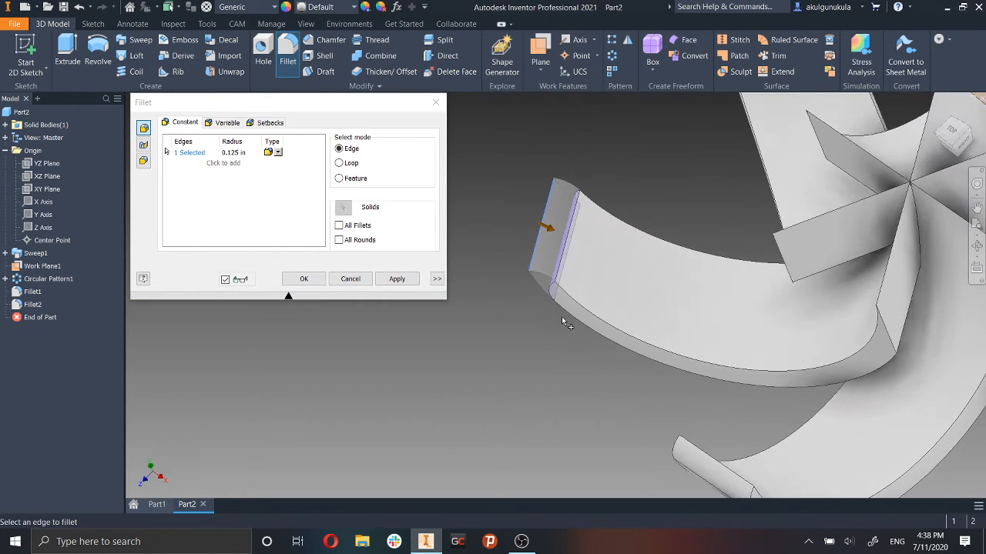
pyautogui.scroll(3, 641, 324)
pyautogui.moveTo(650, 324); pyautogui.dragTo(770, 270, button='middle')
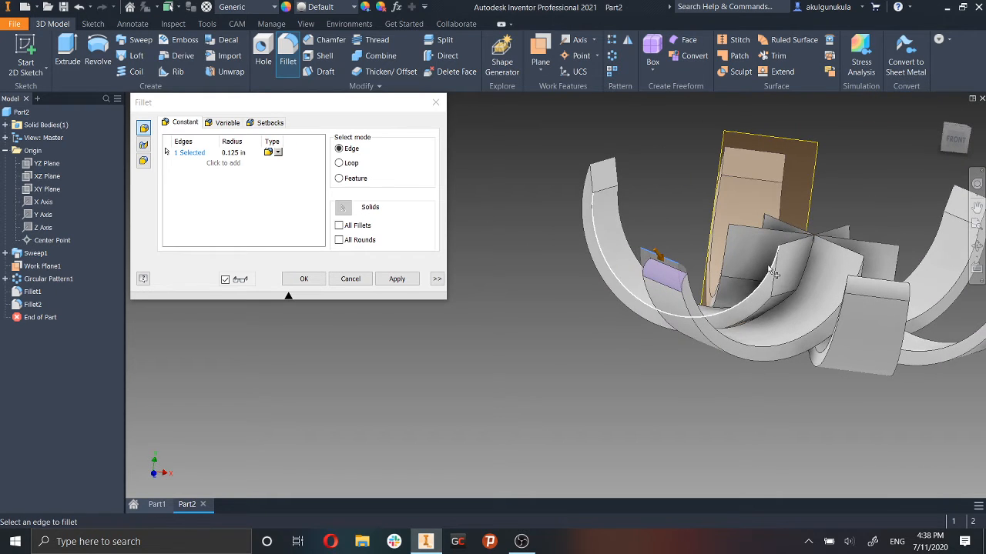
pyautogui.click(350, 279)
pyautogui.click(354, 284)
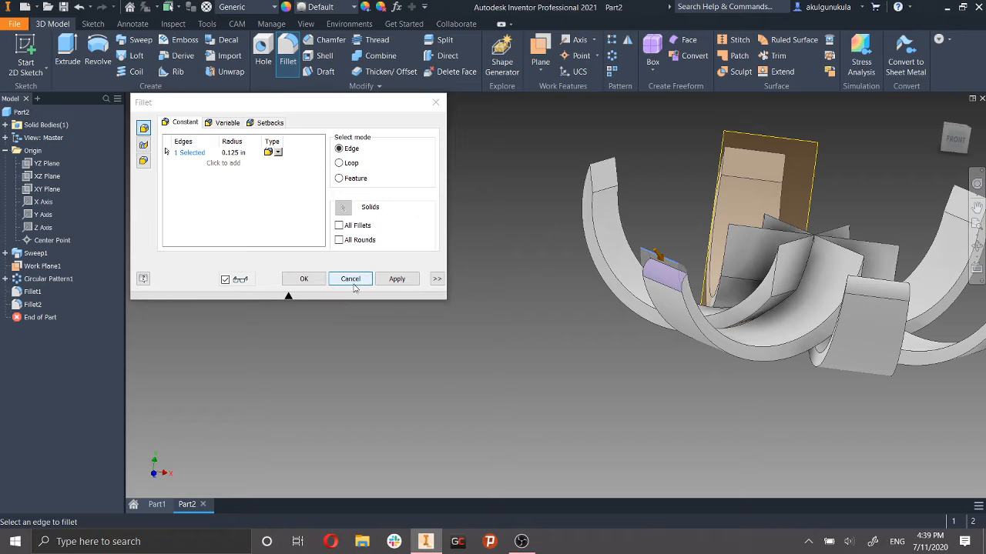
pyautogui.click(351, 279)
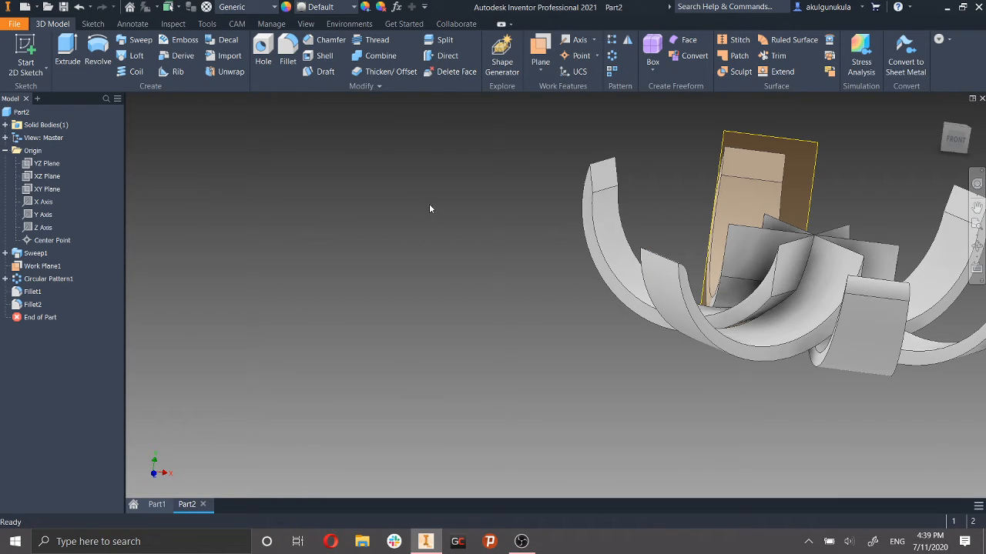
# Open the part file Lego 4x2.ipt and turn its studded face into view.
pyautogui.press('alt')
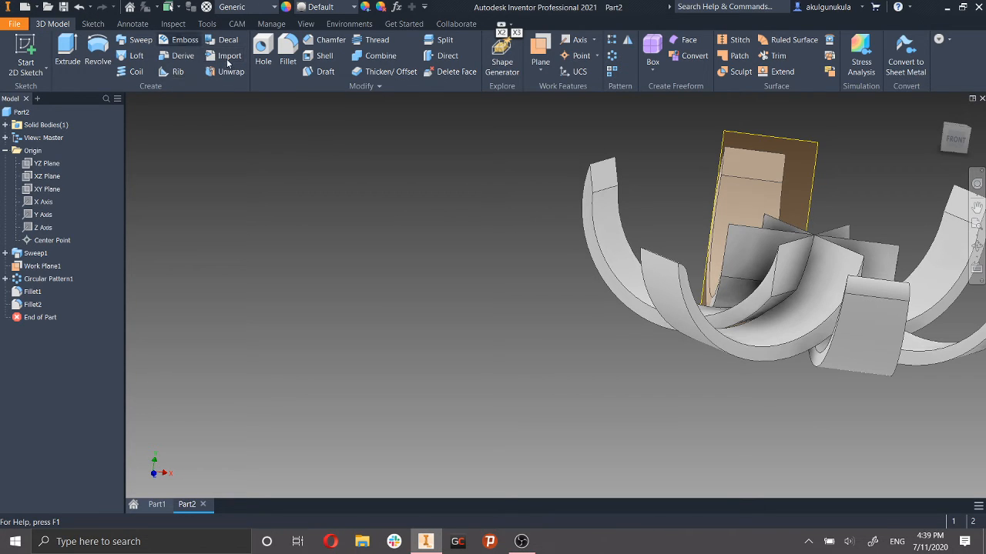
pyautogui.click(134, 504)
pyautogui.click(313, 362)
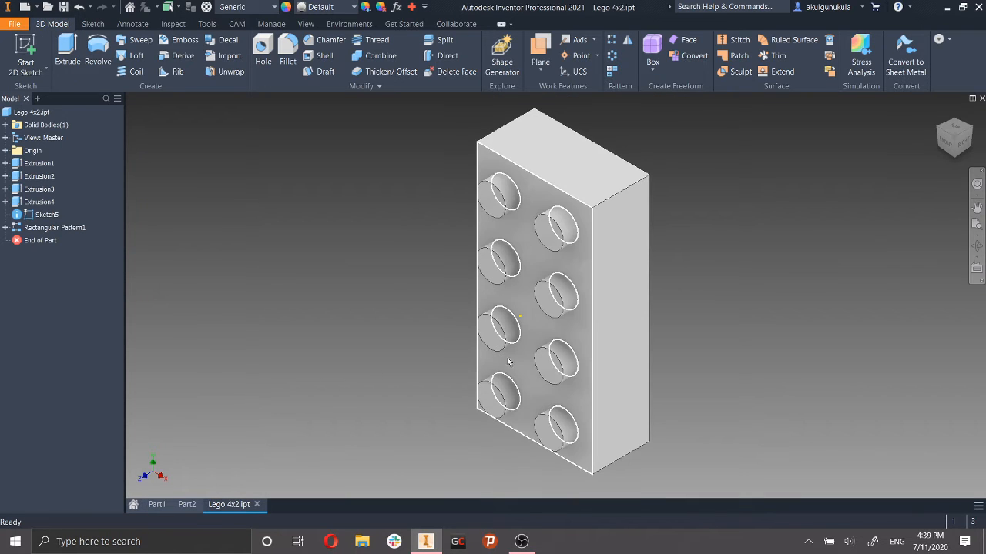
pyautogui.keyDown('shift'); pyautogui.moveTo(508, 325); pyautogui.dragTo(628, 302, button='middle'); pyautogui.keyUp('shift')
pyautogui.click(287, 60)
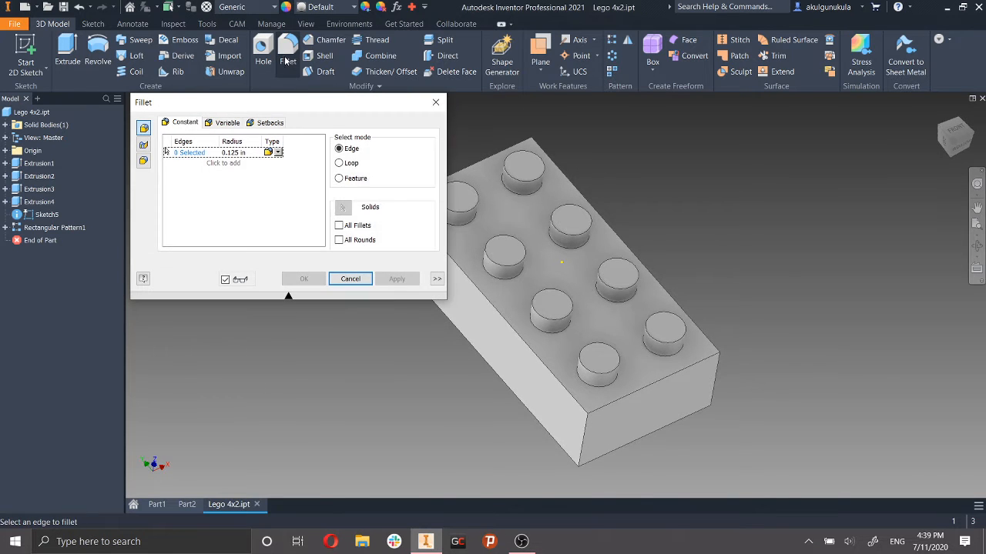
pyautogui.click(435, 101)
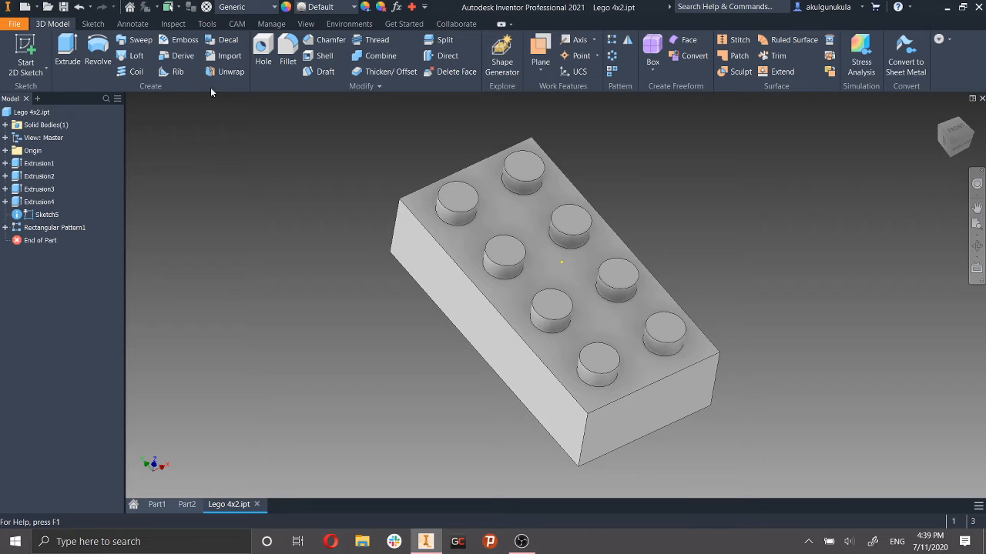
pyautogui.keyDown('shift'); pyautogui.moveTo(660, 391); pyautogui.dragTo(636, 409, button='middle'); pyautogui.keyUp('shift')
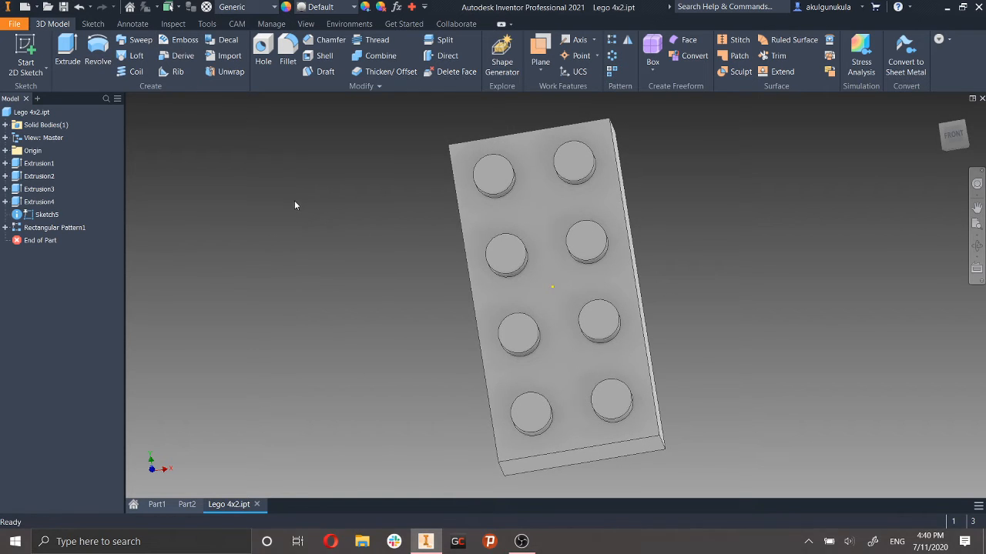
# Start a 2D sketch on the circular top face of the brick's upper-left stud.
pyautogui.keyDown('shift'); pyautogui.moveTo(327, 202); pyautogui.dragTo(450, 202, button='middle'); pyautogui.keyUp('shift')
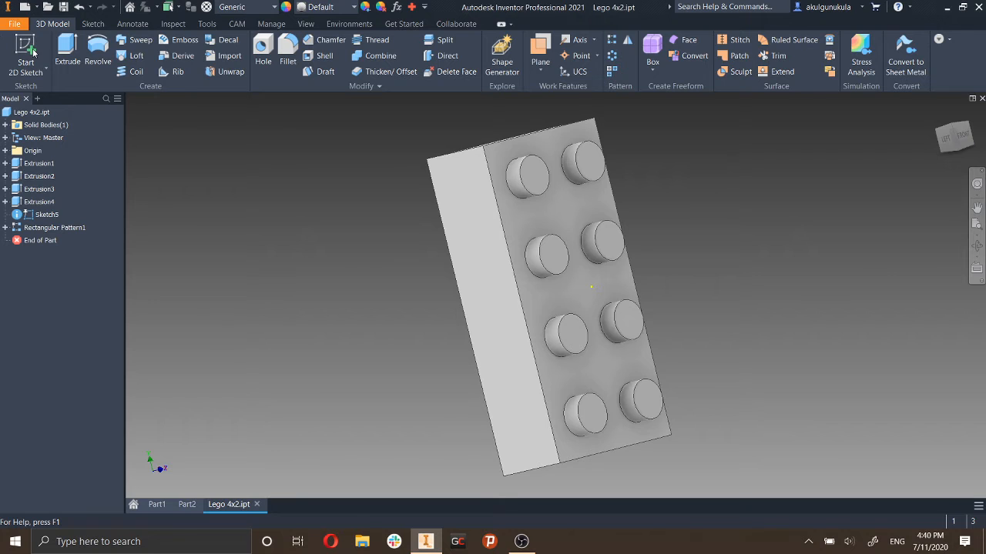
pyautogui.click(25, 52)
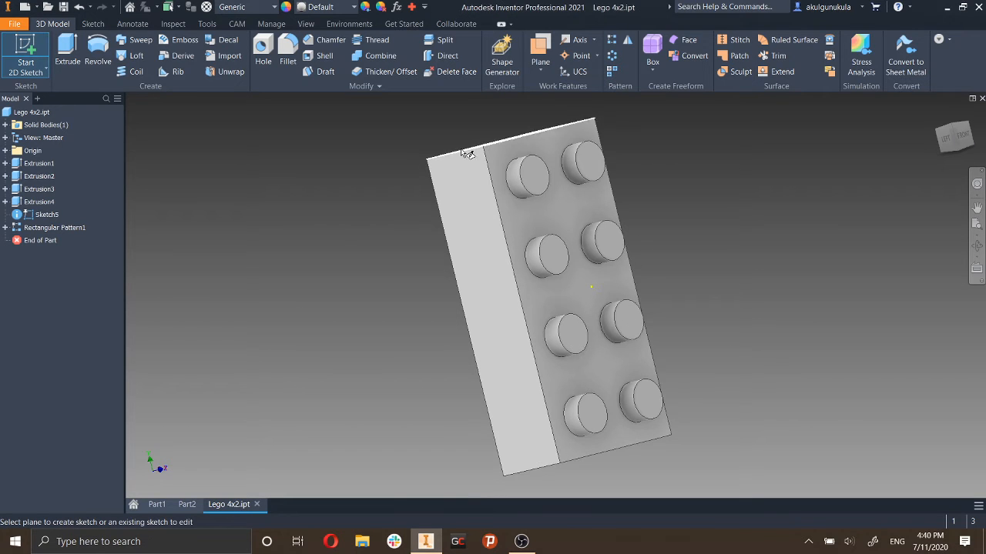
pyautogui.click(533, 175)
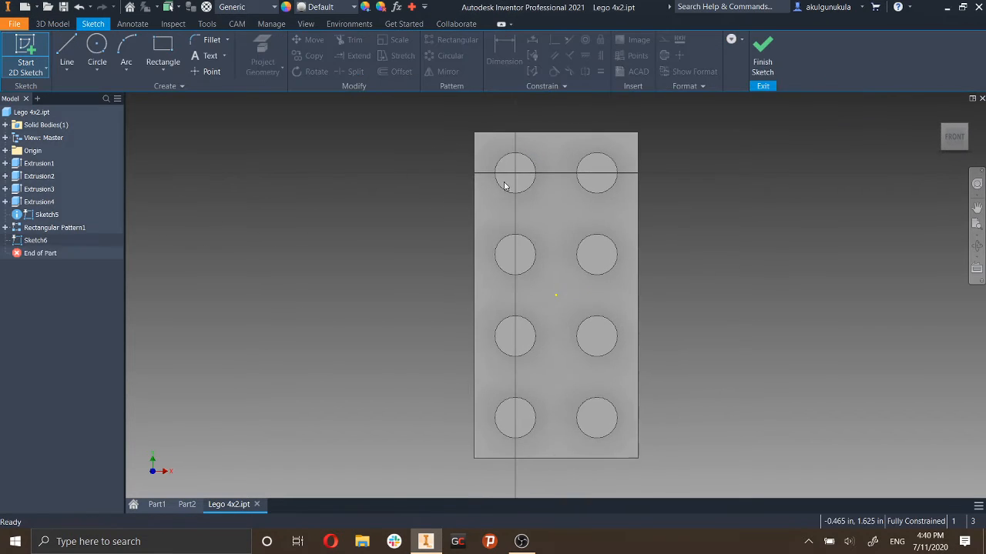
pyautogui.scroll(-5, 541, 174)
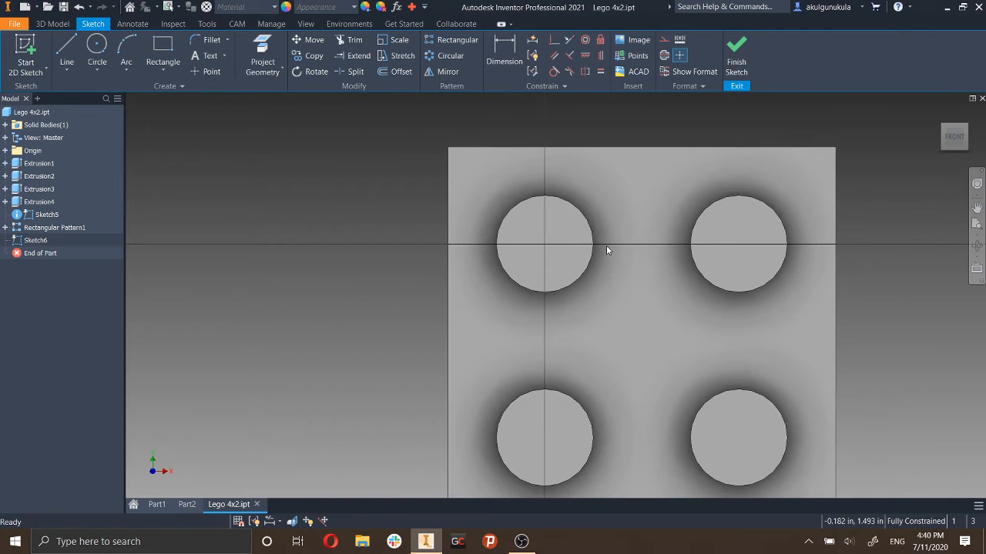
pyautogui.moveTo(581, 285); pyautogui.dragTo(519, 345, button='middle')
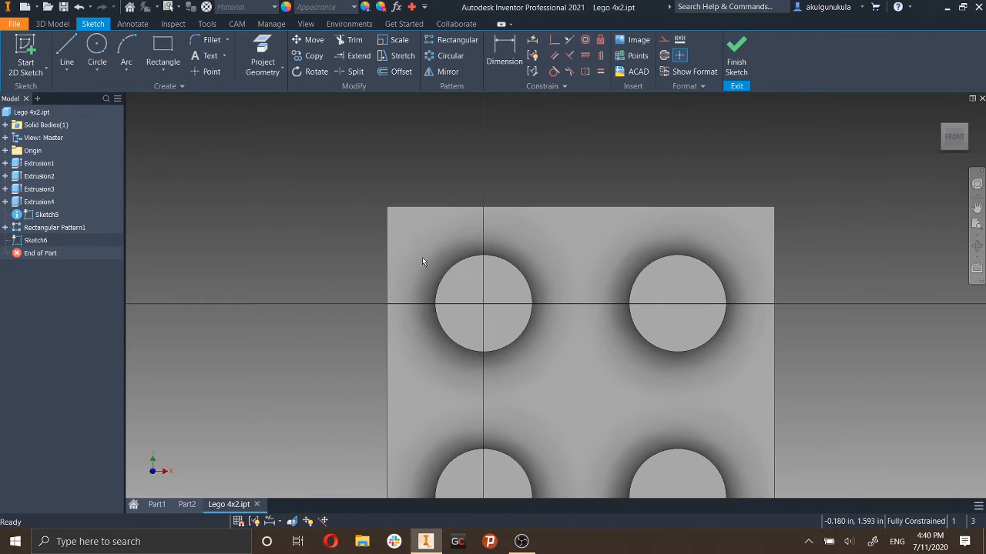
# Add the sketch text "Lego" in Tahoma at 0.120 in, inside a text box drawn on the upper-left stud.
pyautogui.click(206, 57)
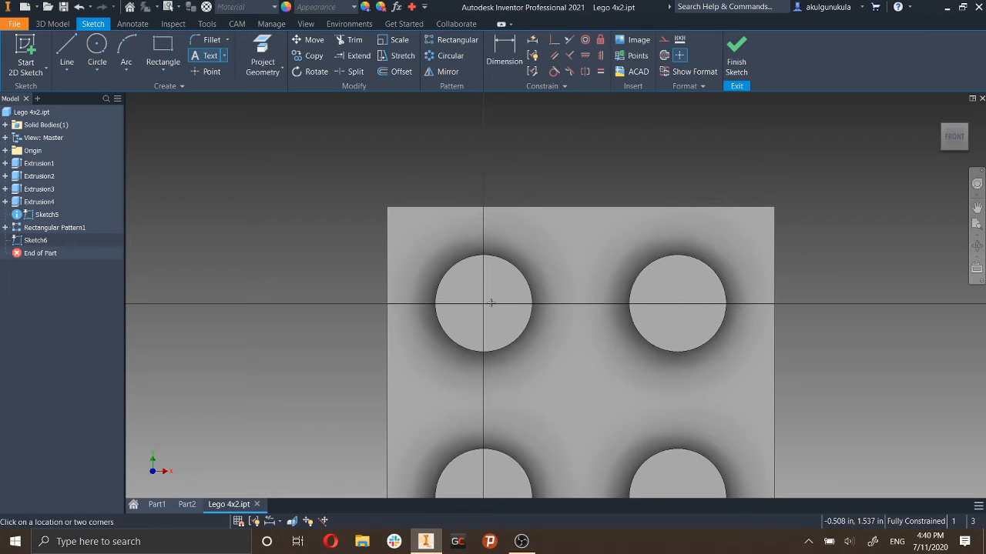
pyautogui.moveTo(450, 272); pyautogui.dragTo(515, 328)
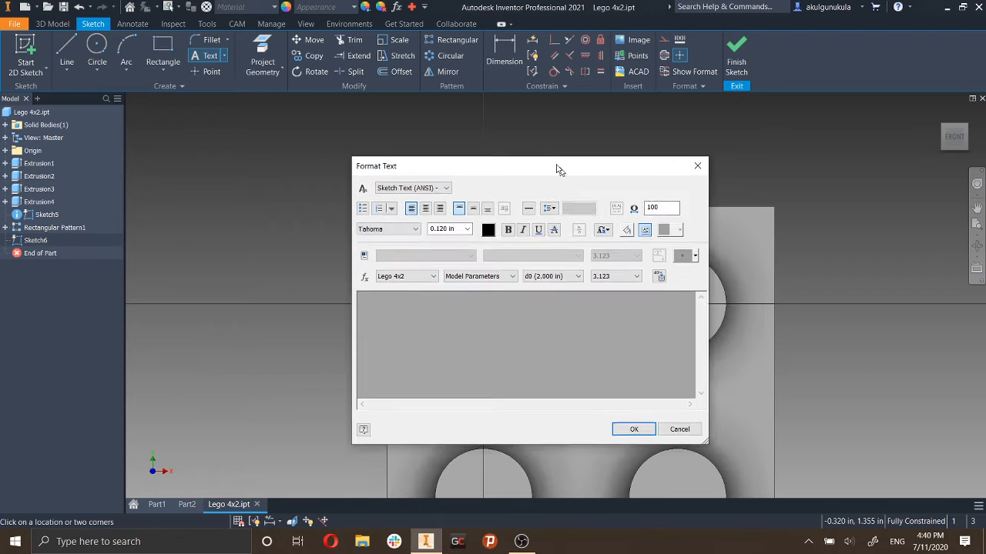
pyautogui.moveTo(560, 170); pyautogui.dragTo(553, 102)
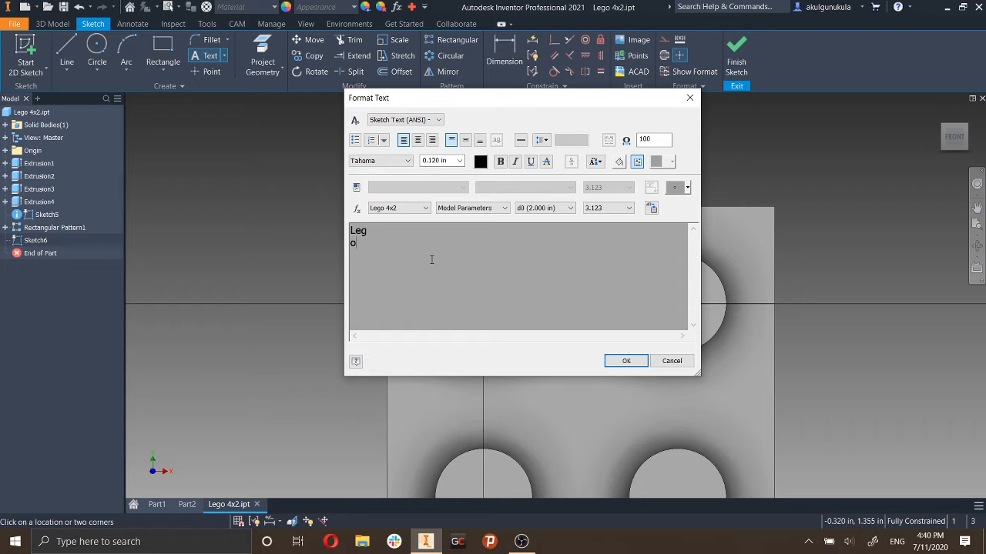
pyautogui.click(626, 361)
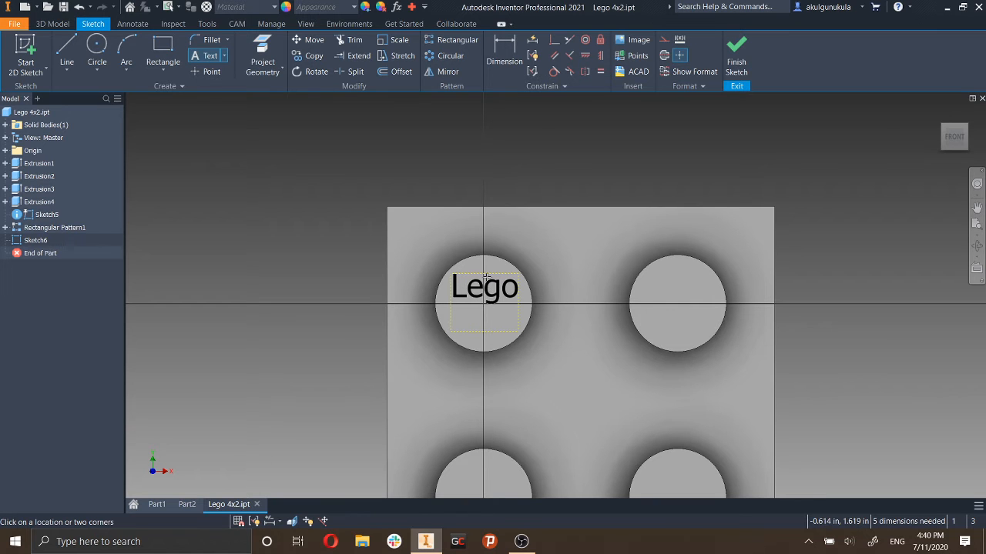
pyautogui.click(506, 306)
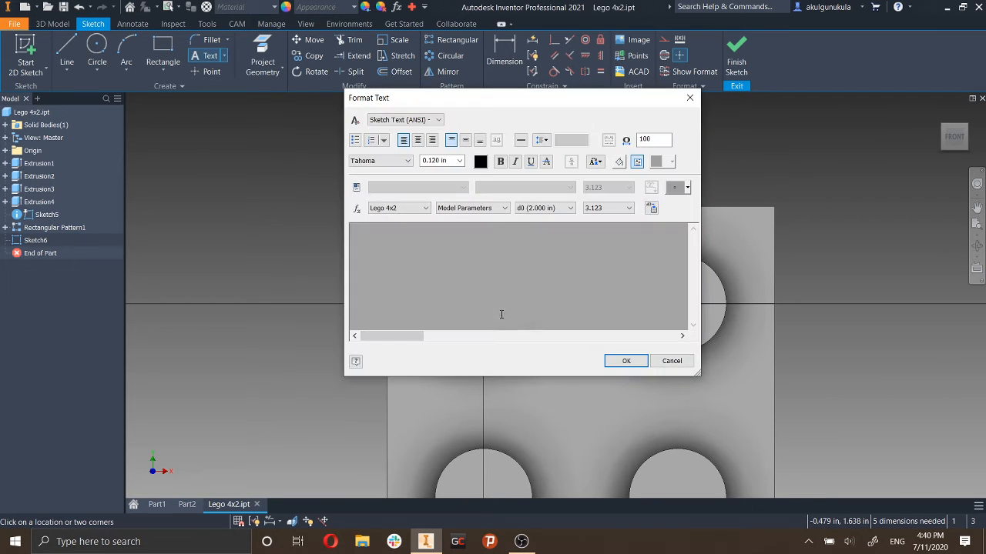
pyautogui.click(672, 361)
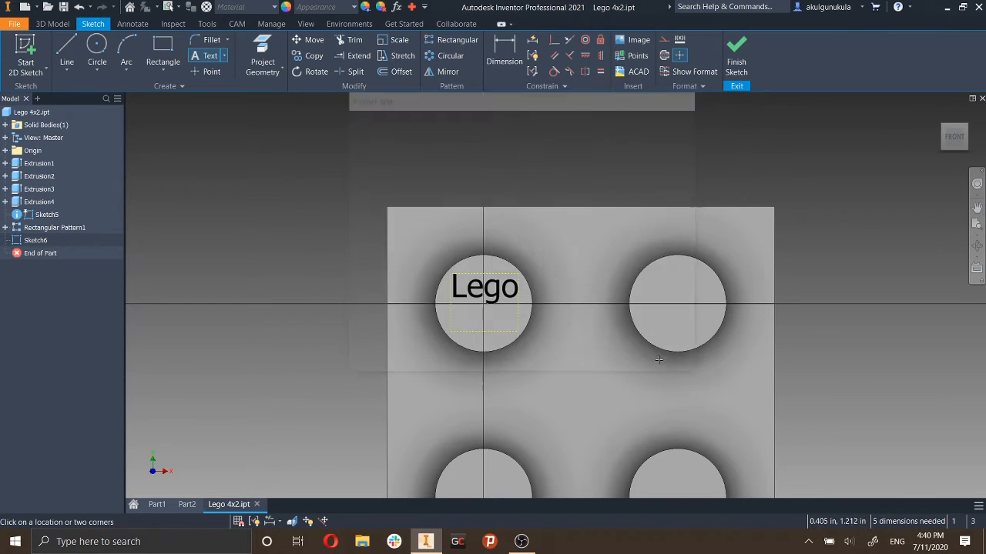
# Move the Lego text slightly down so that it sits centred on the stud face.
pyautogui.click(209, 55)
pyautogui.moveTo(497, 290)
pyautogui.mouseDown()
pyautogui.moveTo(451, 289)
pyautogui.moveTo(509, 268)
pyautogui.moveTo(474, 297)
pyautogui.moveTo(502, 313)
pyautogui.mouseUp()
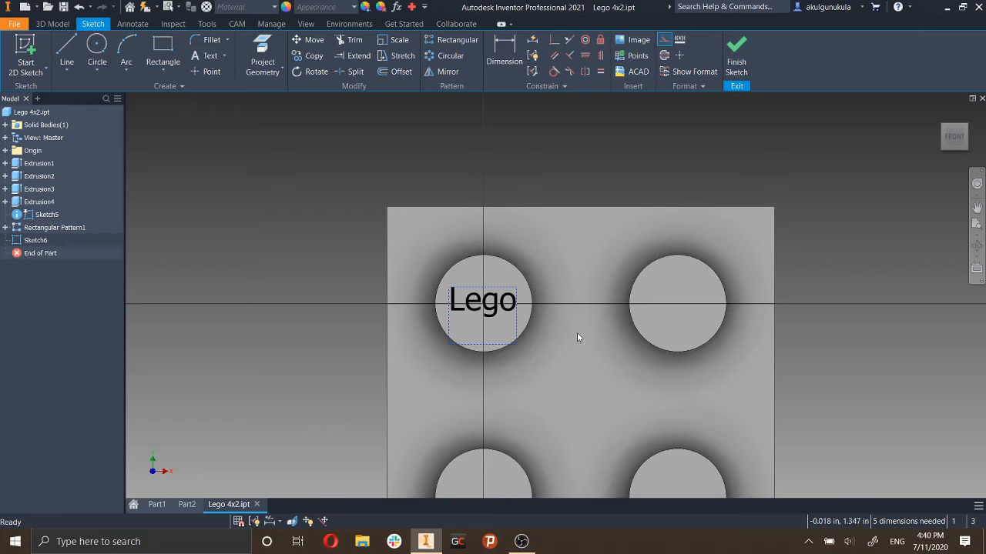
pyautogui.moveTo(501, 312)
pyautogui.mouseDown()
pyautogui.moveTo(511, 311)
pyautogui.moveTo(501, 313)
pyautogui.mouseUp()
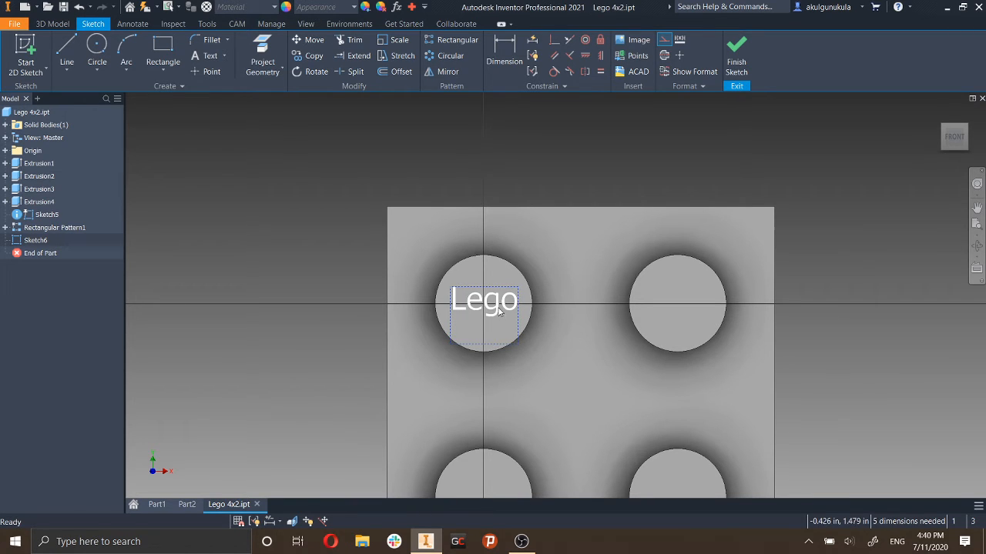
# Try to change the Lego text to the Papyrus font at a height of 0.125 in.
pyautogui.doubleClick(498, 310)
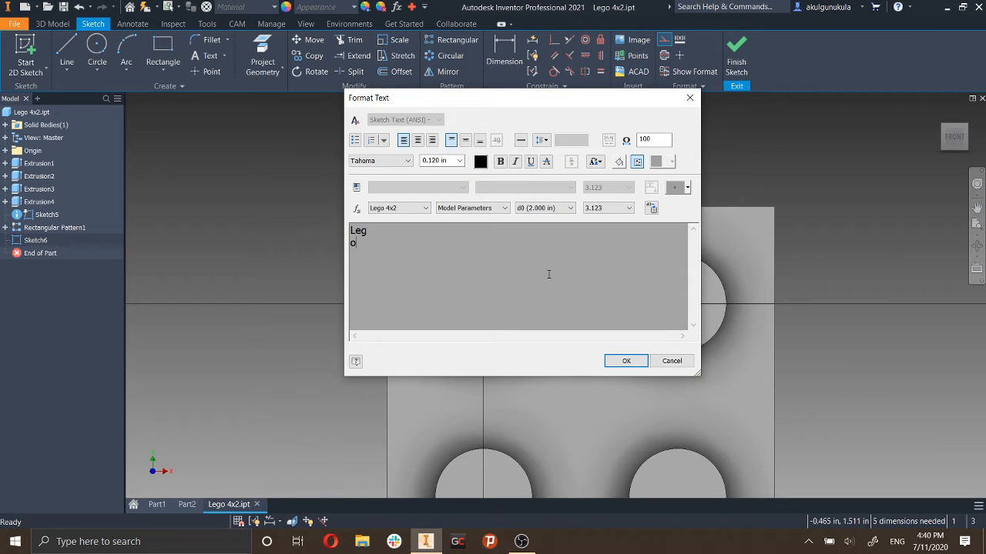
pyautogui.click(460, 161)
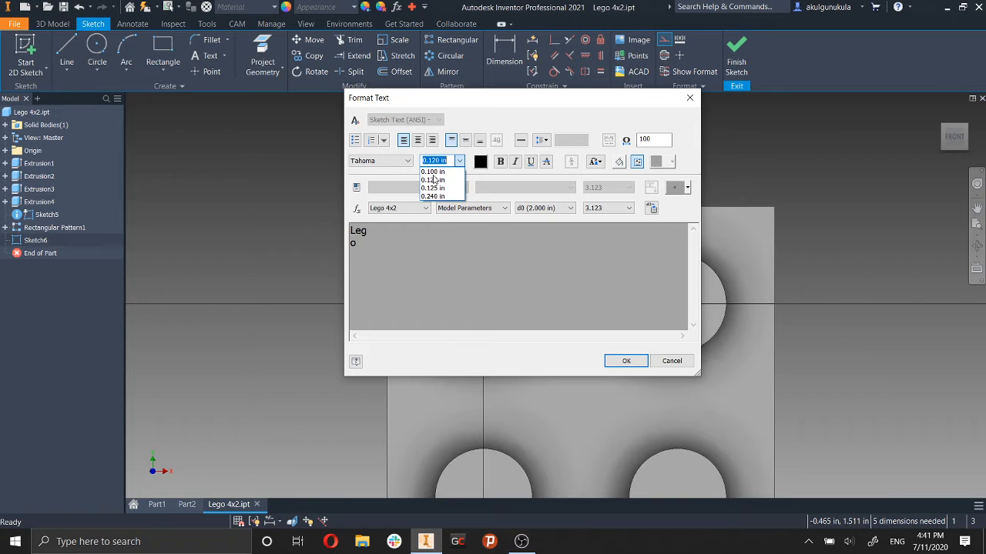
pyautogui.click(443, 160)
pyautogui.click(443, 160)
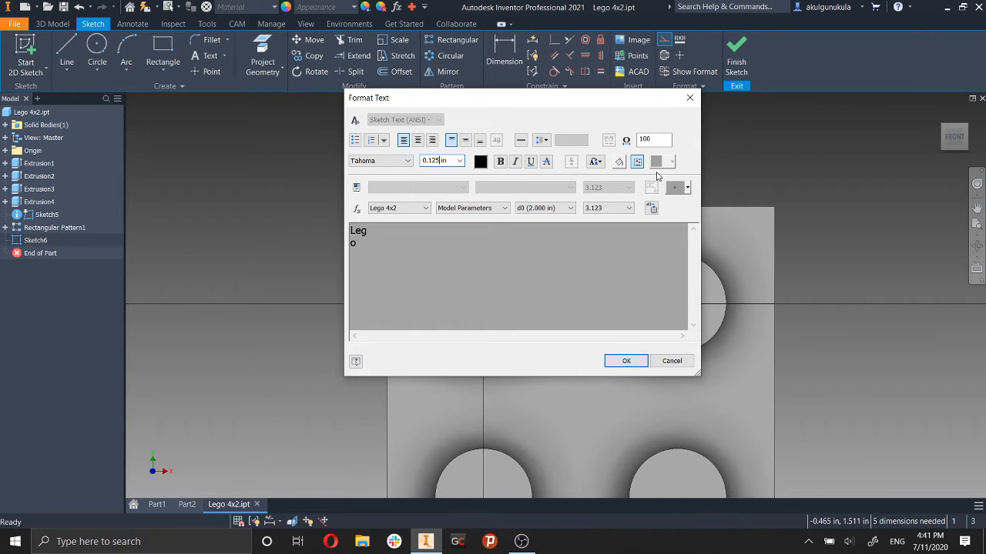
pyautogui.click(385, 160)
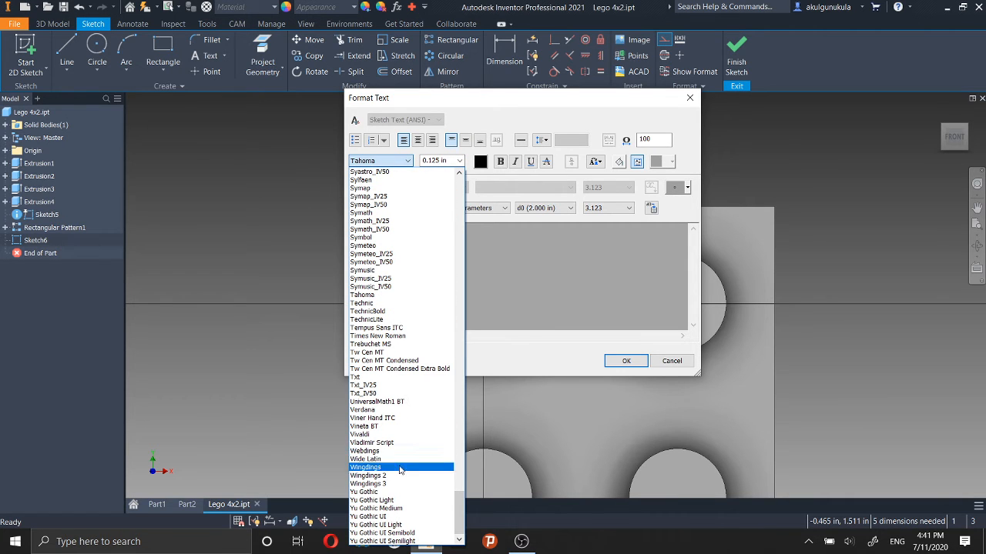
pyautogui.scroll(7, 394, 485)
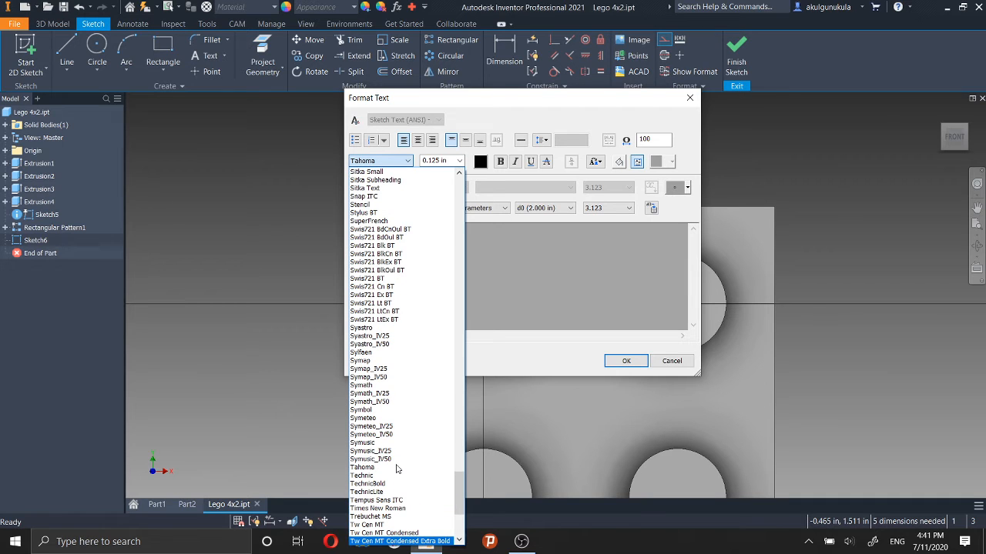
pyautogui.scroll(8, 397, 431)
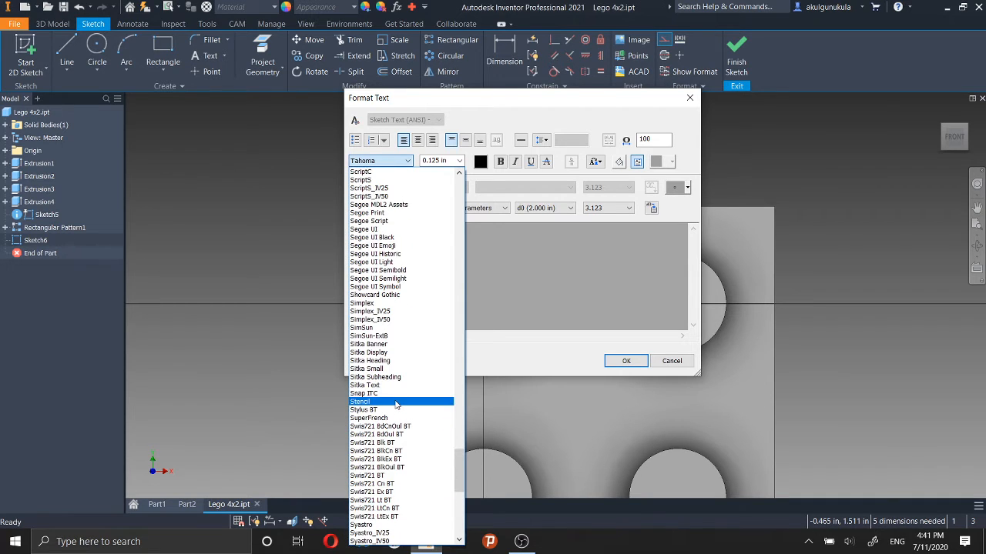
pyautogui.scroll(11, 395, 405)
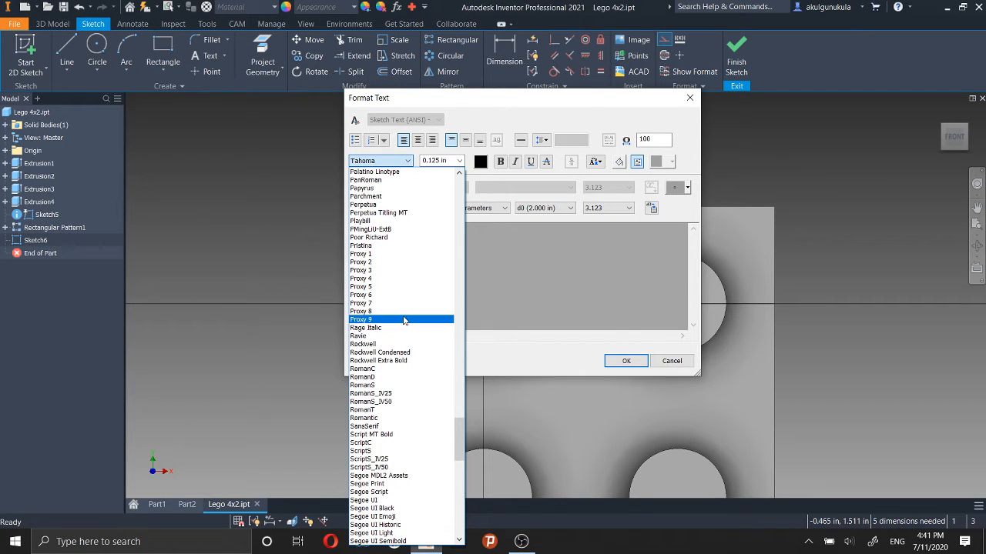
pyautogui.scroll(4, 400, 323)
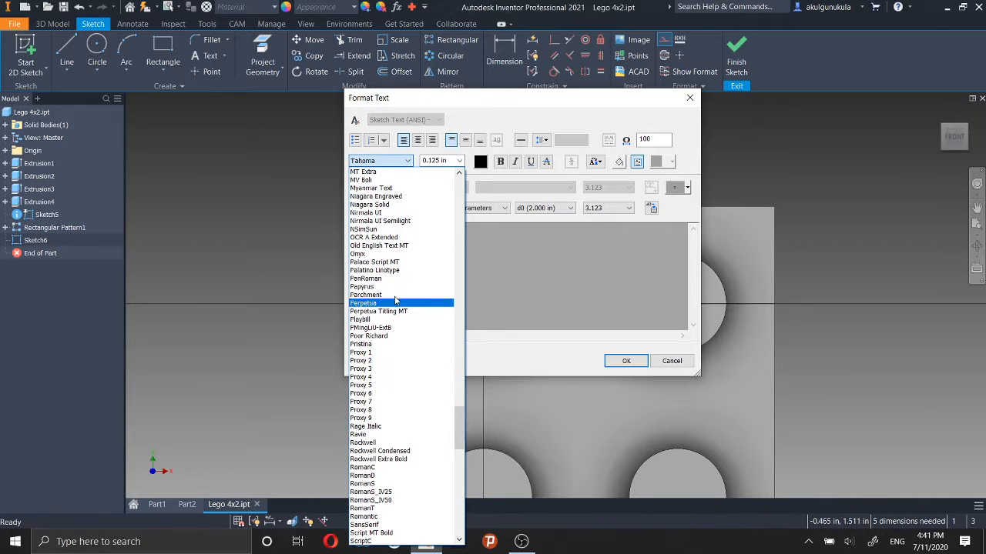
pyautogui.click(398, 287)
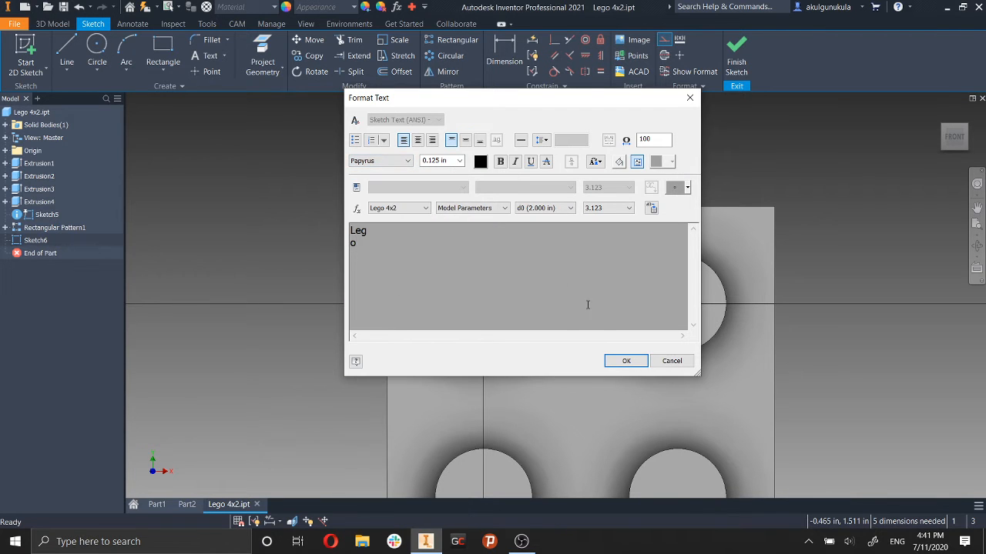
pyautogui.click(625, 359)
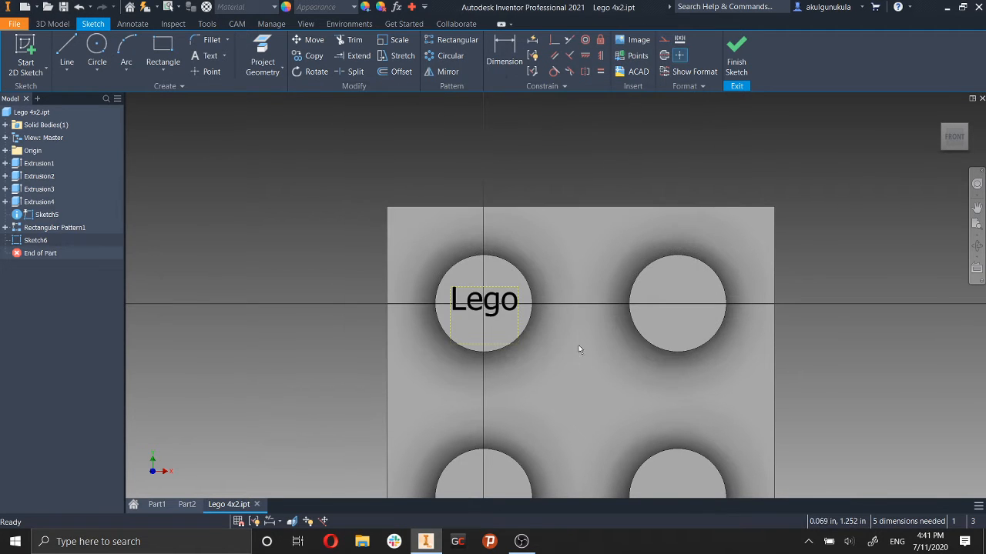
# Format all of the Lego text in Comic Sans MS at a height of 0.125 in.
pyautogui.doubleClick(474, 302)
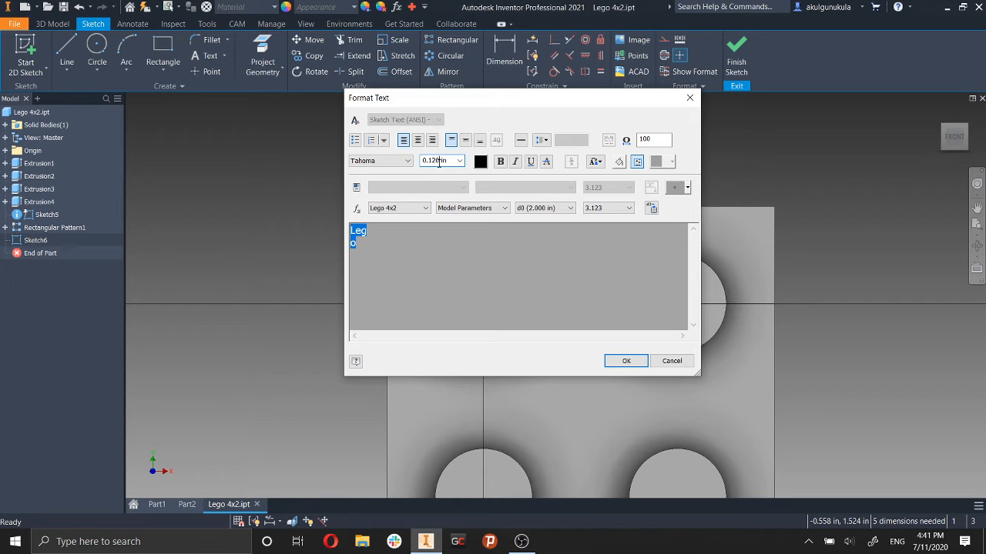
pyautogui.click(406, 161)
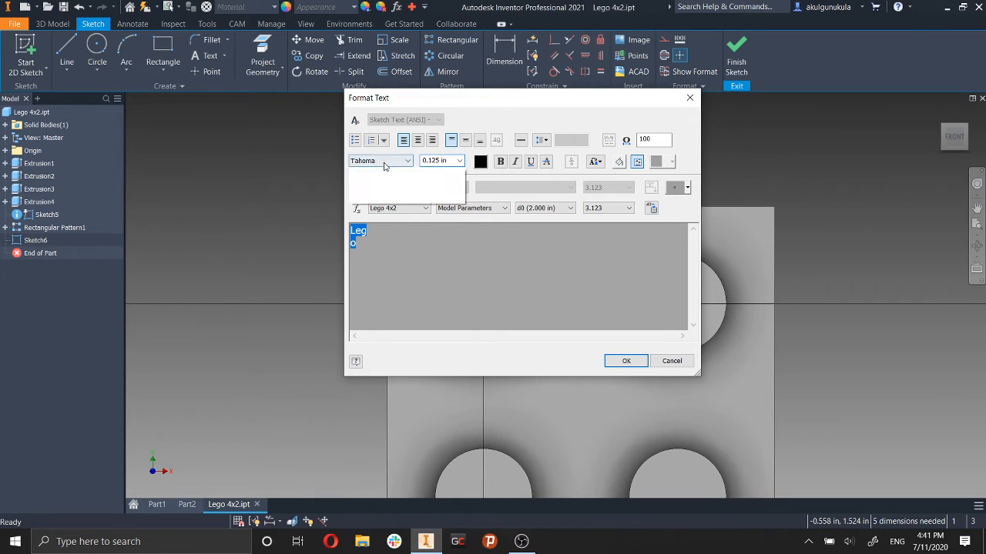
pyautogui.scroll(20, 385, 231)
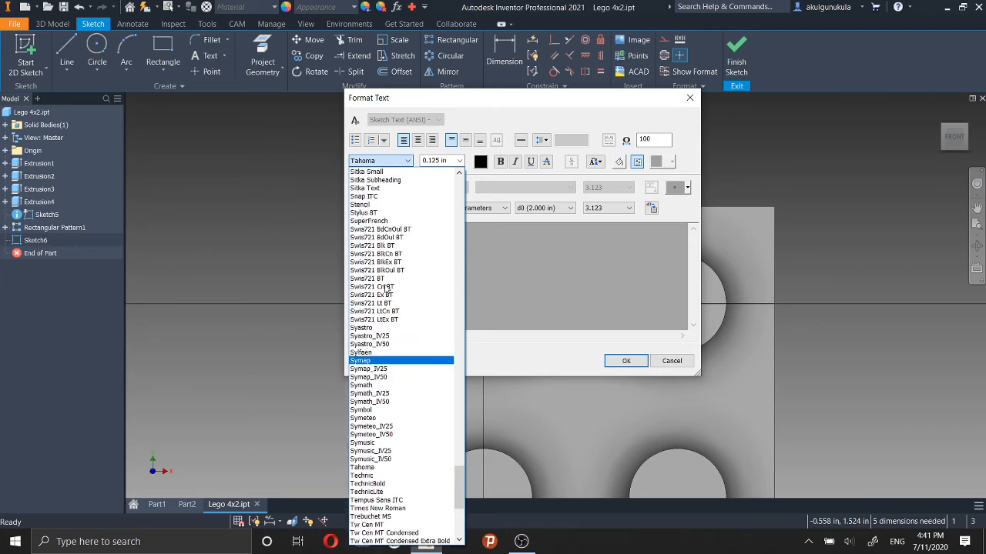
pyautogui.scroll(20, 384, 287)
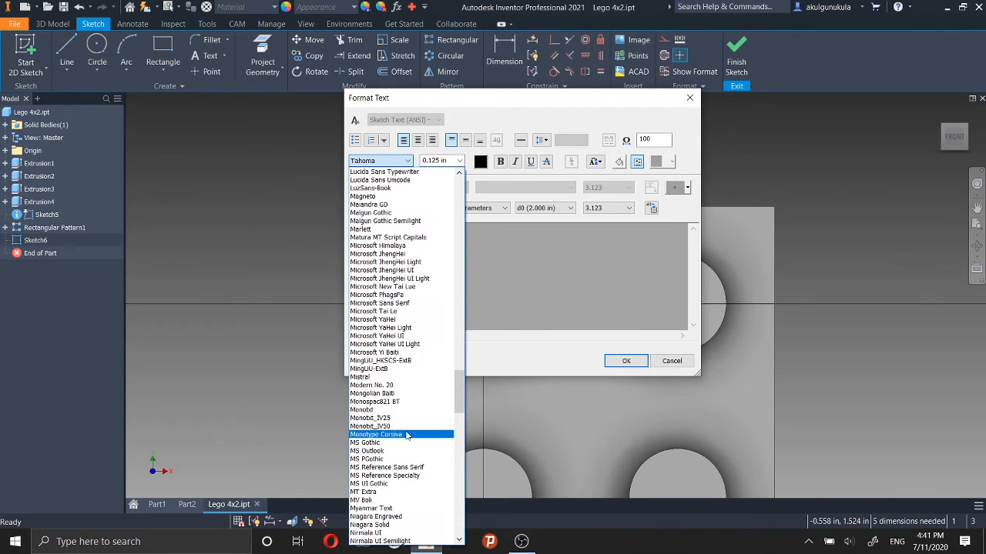
pyautogui.scroll(20, 403, 359)
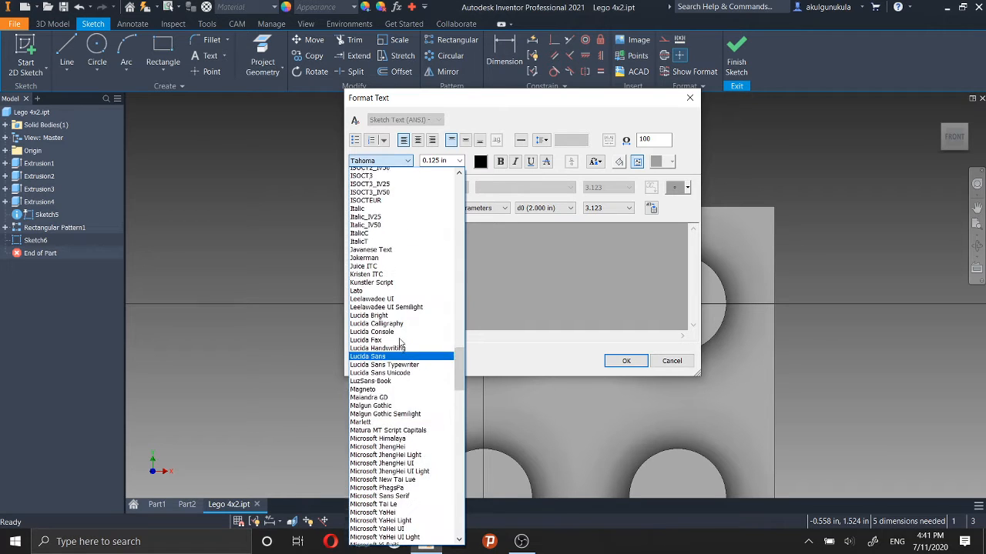
pyautogui.scroll(20, 402, 350)
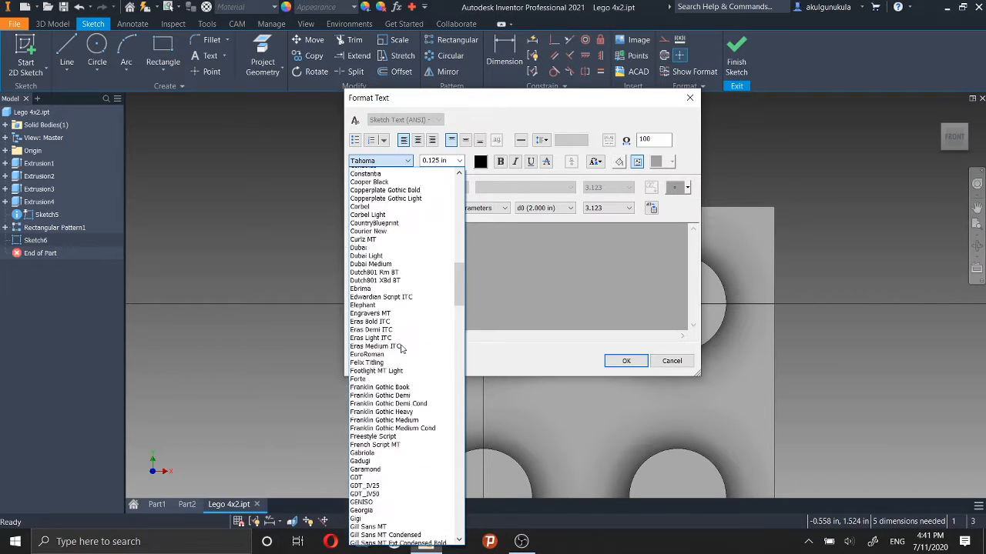
pyautogui.scroll(-20, 401, 350)
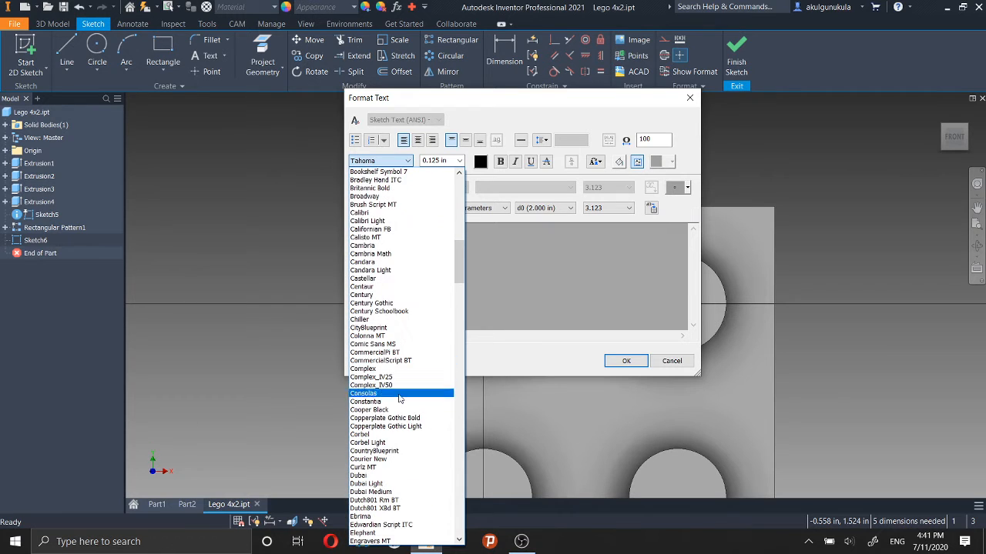
pyautogui.click(397, 344)
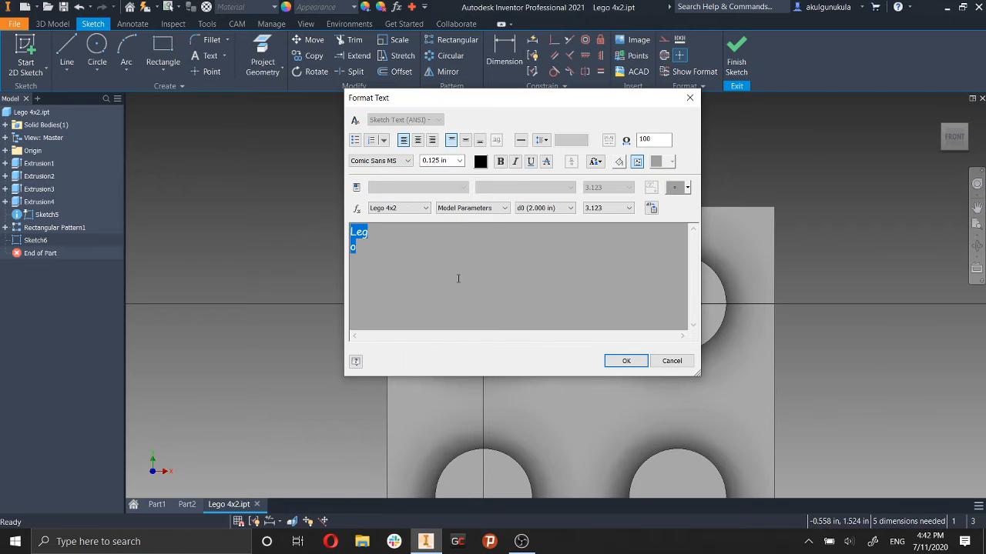
pyautogui.click(626, 361)
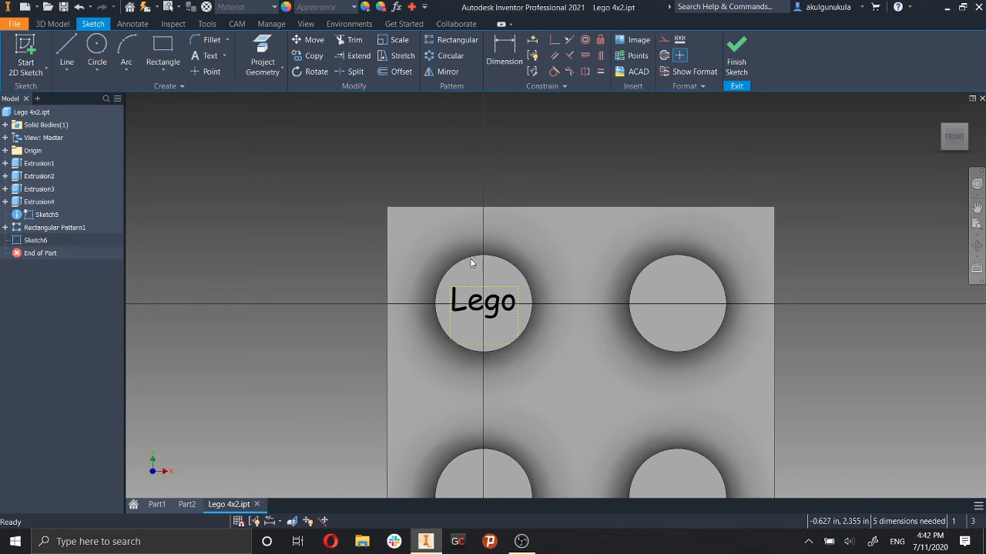
# Finish the sketch and start an Emboss with the Lego text on the stud as profile, trying the Engrave from Face type.
pyautogui.click(735, 66)
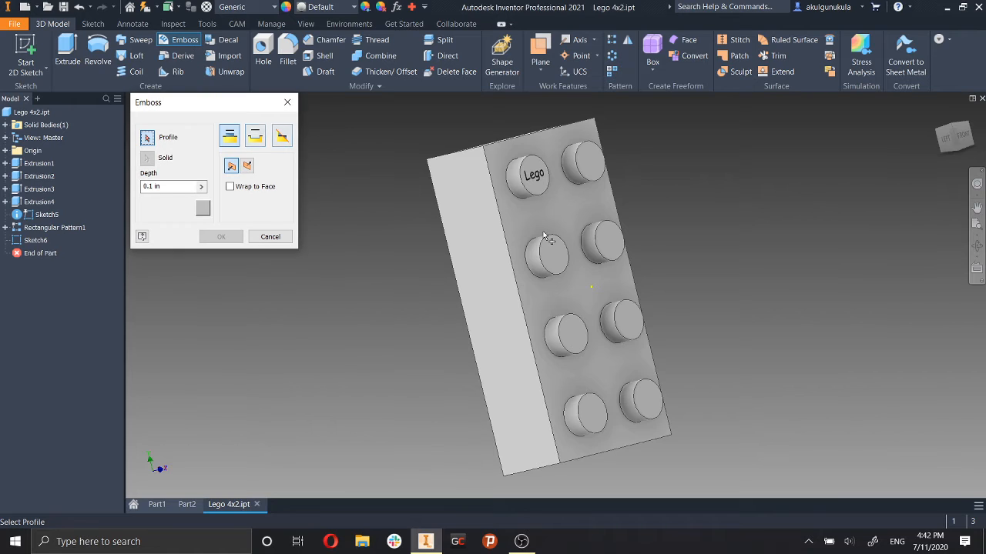
pyautogui.click(542, 179)
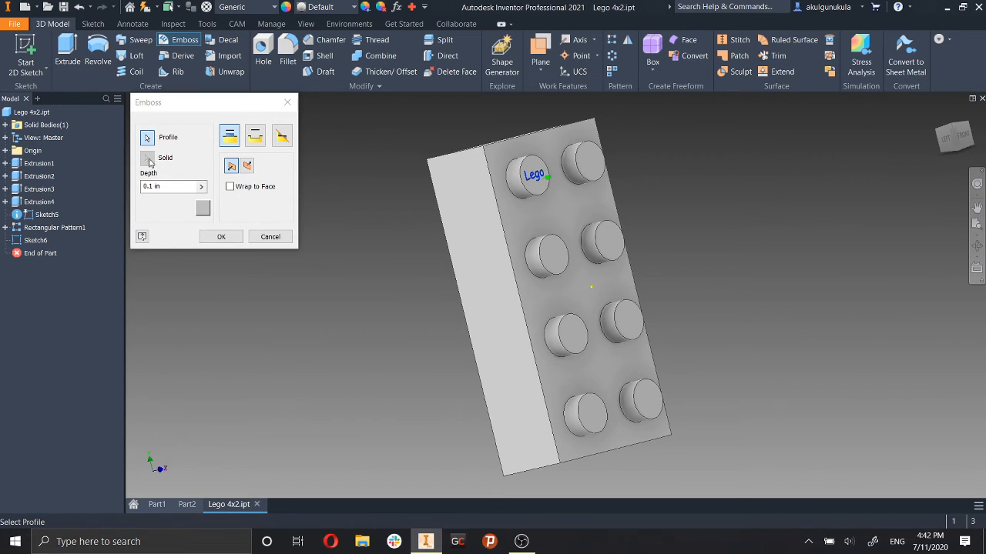
pyautogui.click(146, 160)
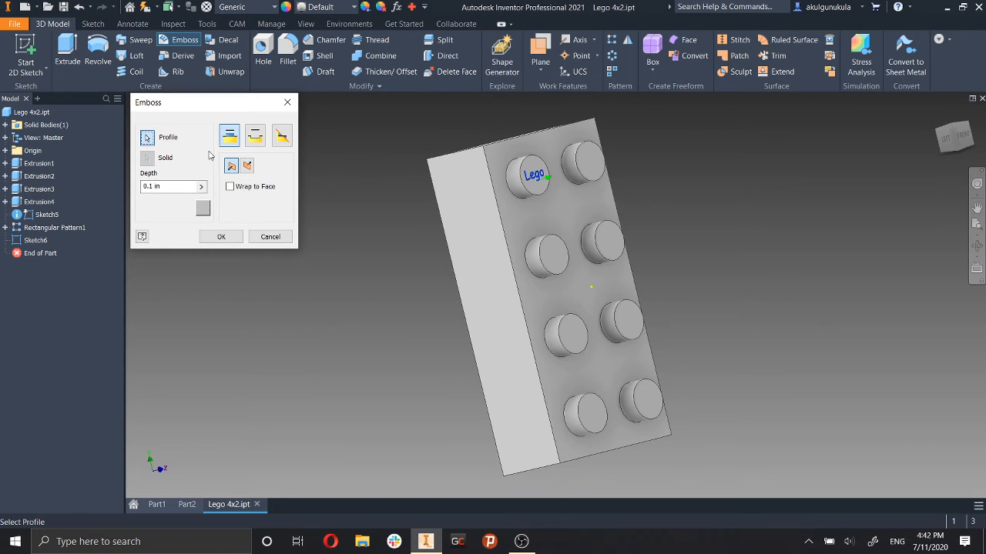
pyautogui.click(233, 143)
pyautogui.keyDown('shift'); pyautogui.moveTo(528, 264); pyautogui.dragTo(477, 214, button='middle'); pyautogui.keyUp('shift')
pyautogui.keyDown('shift'); pyautogui.moveTo(577, 268); pyautogui.dragTo(522, 279, button='middle'); pyautogui.keyUp('shift')
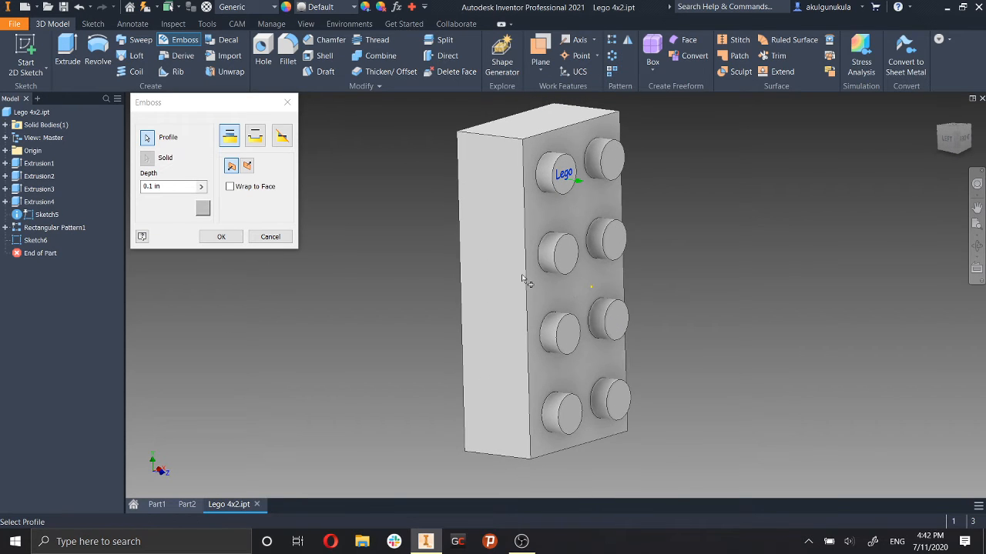
pyautogui.keyDown('shift'); pyautogui.moveTo(588, 268); pyautogui.dragTo(562, 266, button='middle'); pyautogui.keyUp('shift')
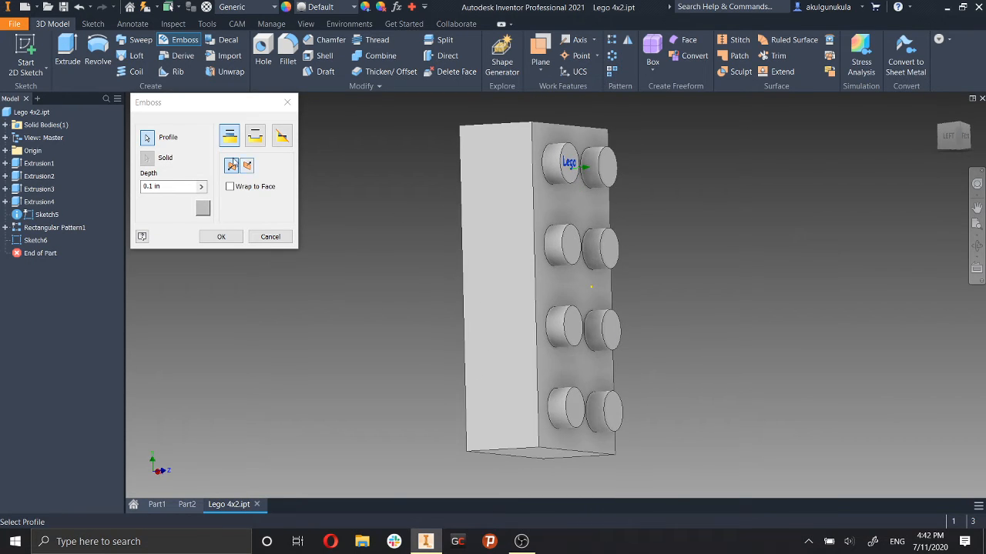
pyautogui.click(257, 141)
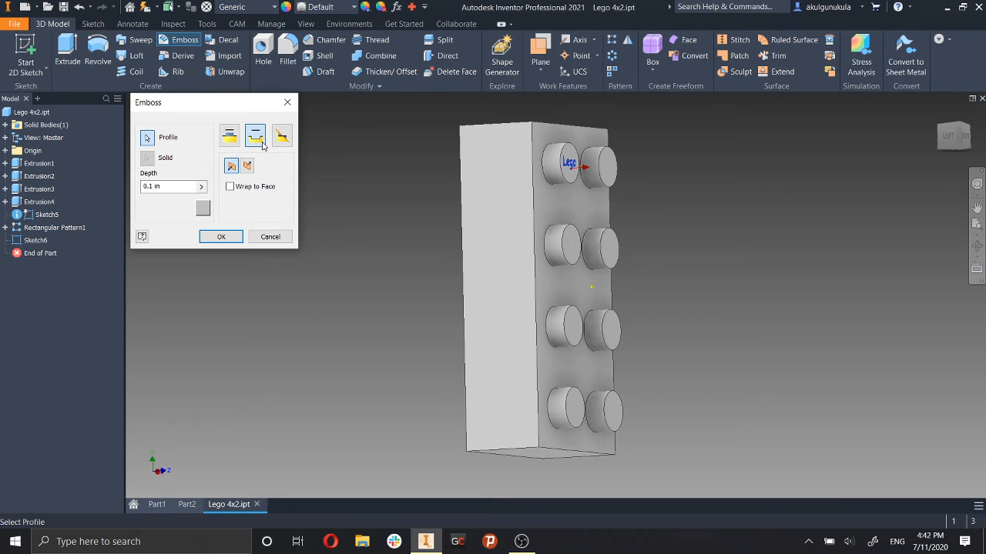
# Switch to Opera, search the web for "lego brick 4x2", view the orange brick image, and return to Inventor.
pyautogui.click(330, 541)
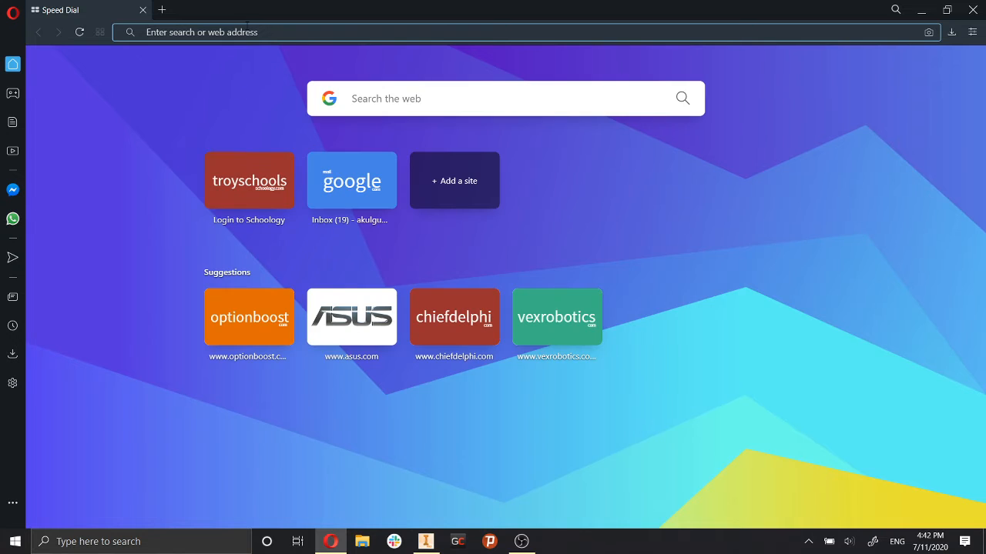
pyautogui.write('lego')
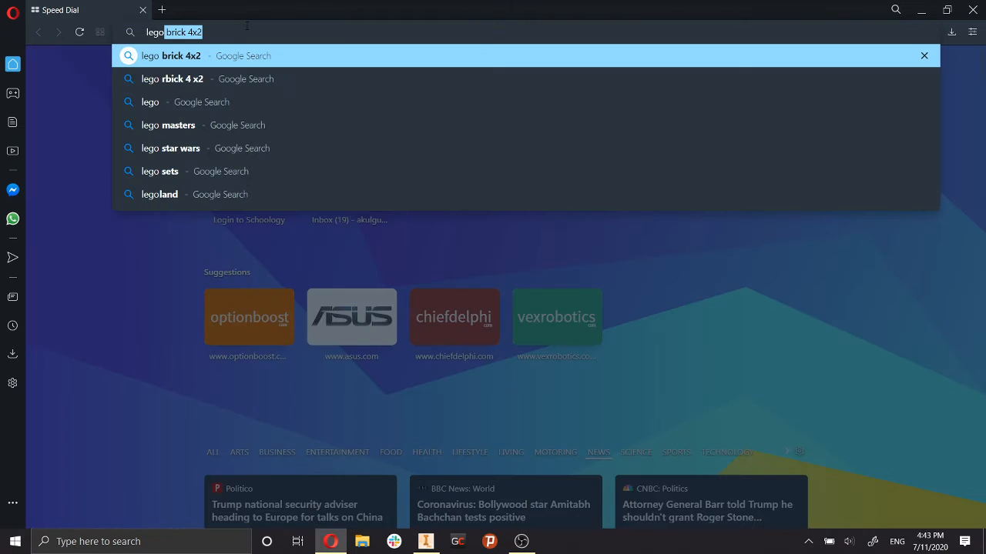
pyautogui.press('Return')
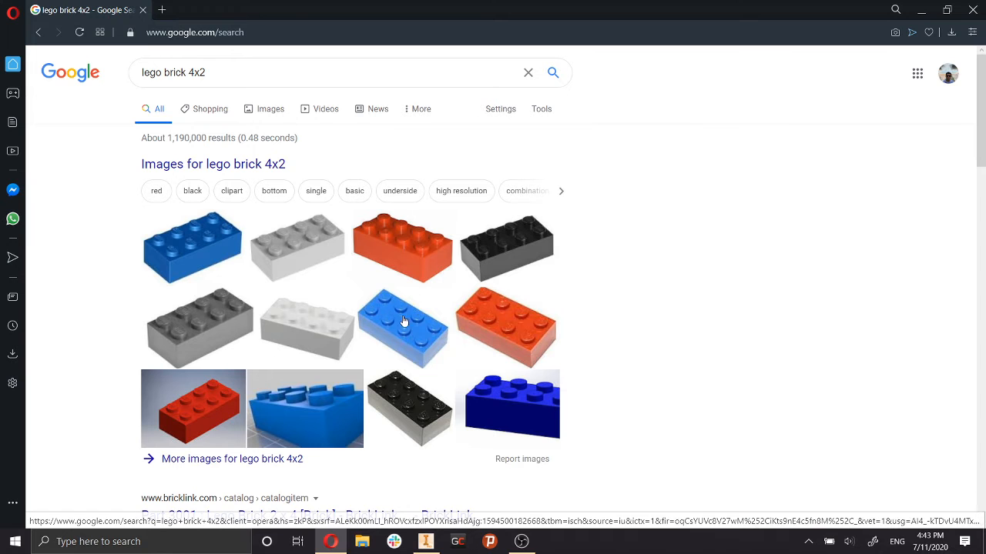
pyautogui.click(385, 253)
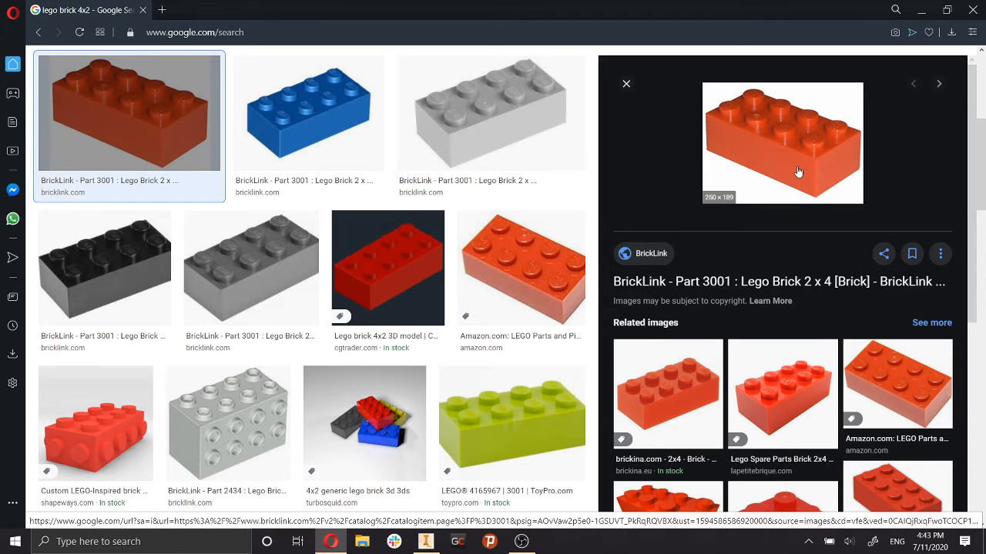
pyautogui.click(425, 541)
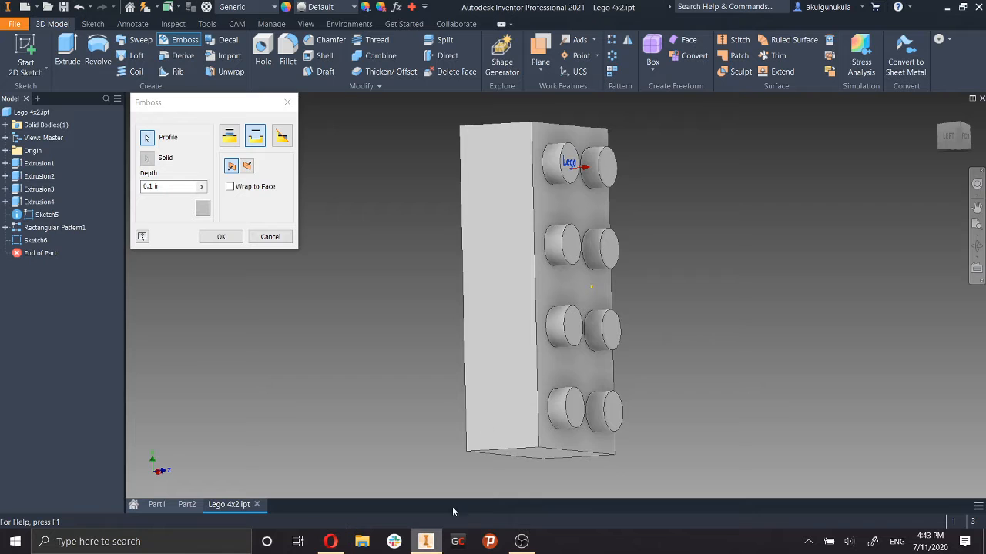
# Emboss the Lego text outward from the stud's face at a depth of 0.1 in.
pyautogui.click(230, 141)
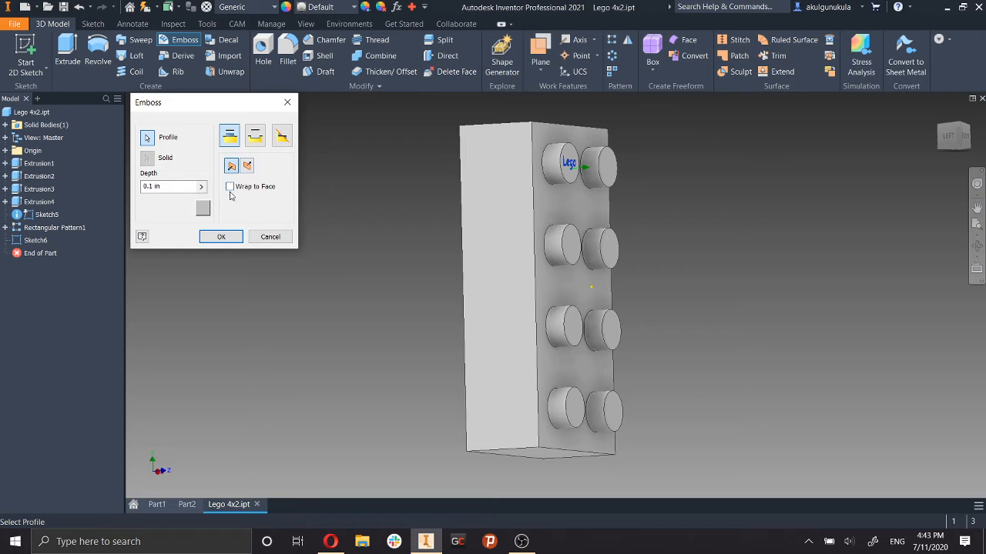
pyautogui.click(200, 186)
pyautogui.click(183, 193)
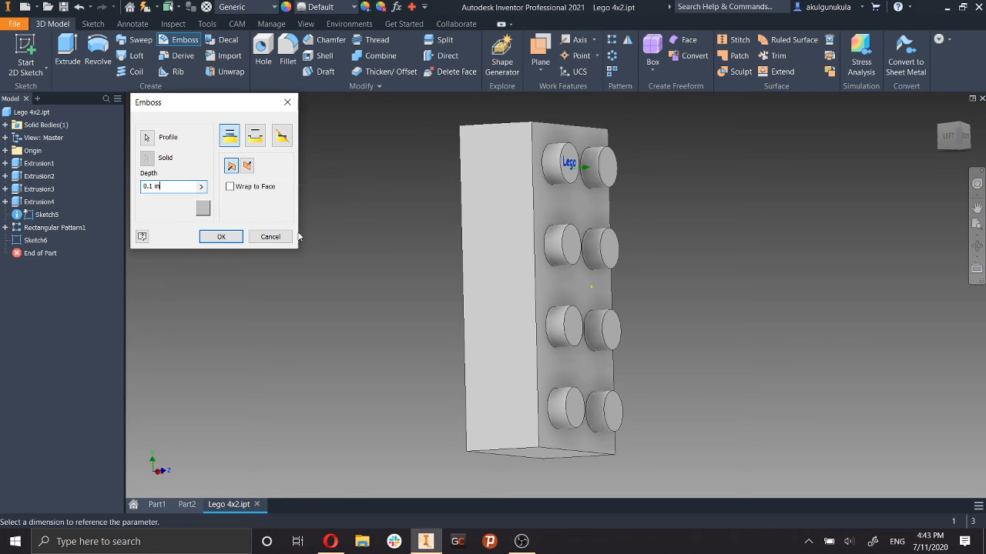
pyautogui.click(221, 236)
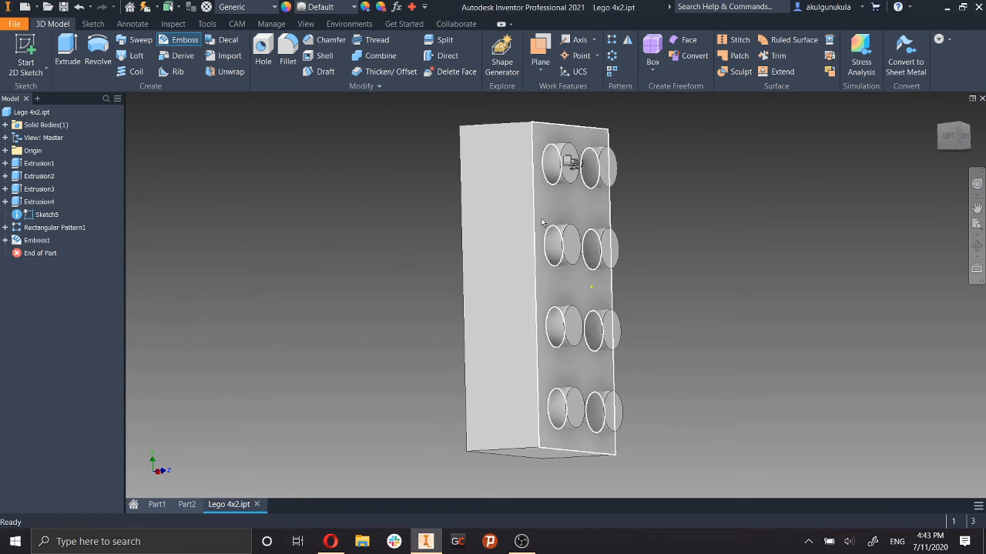
pyautogui.scroll(5, 577, 162)
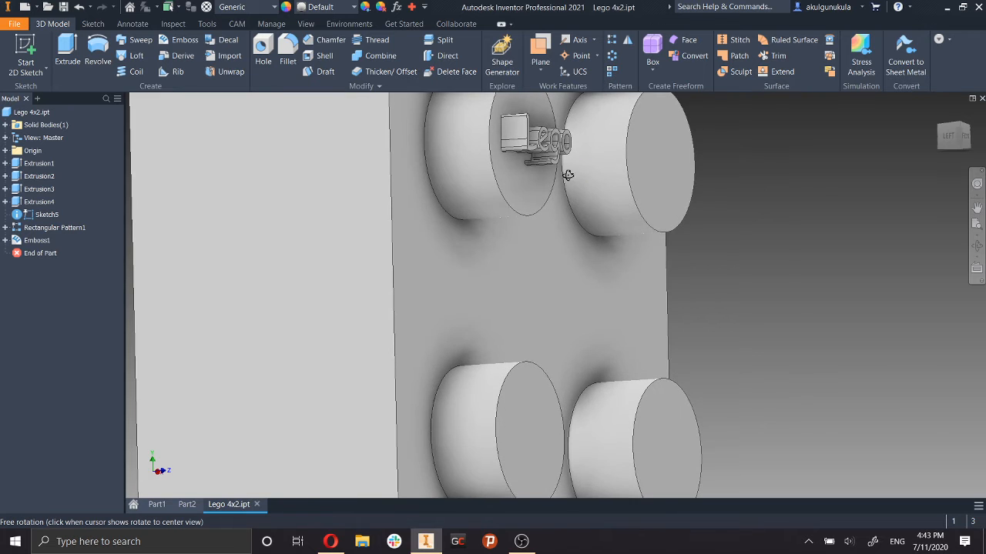
pyautogui.keyDown('shift'); pyautogui.moveTo(568, 172); pyautogui.dragTo(499, 170, button='middle'); pyautogui.keyUp('shift')
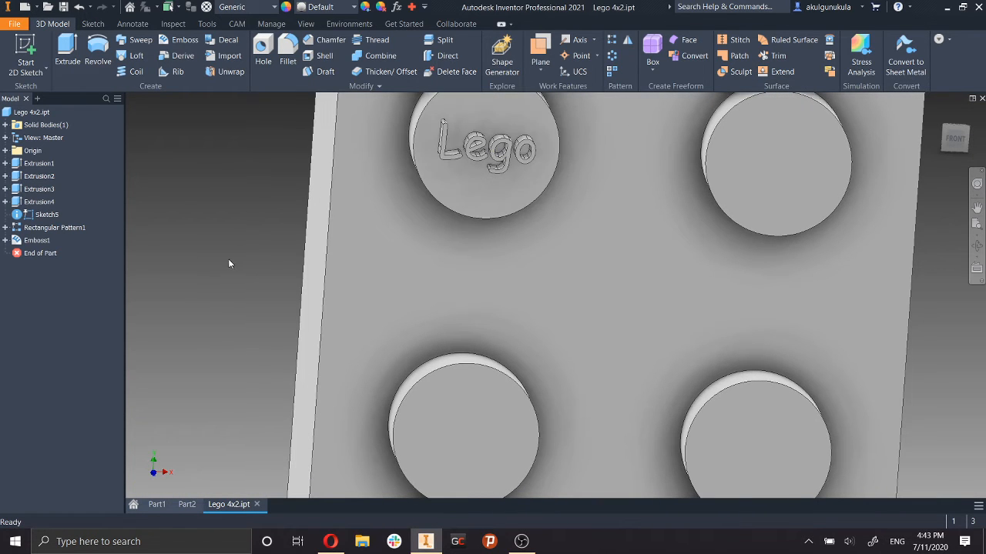
# Set the depth of the Lego text emboss to 0.01 in.
pyautogui.doubleClick(36, 240)
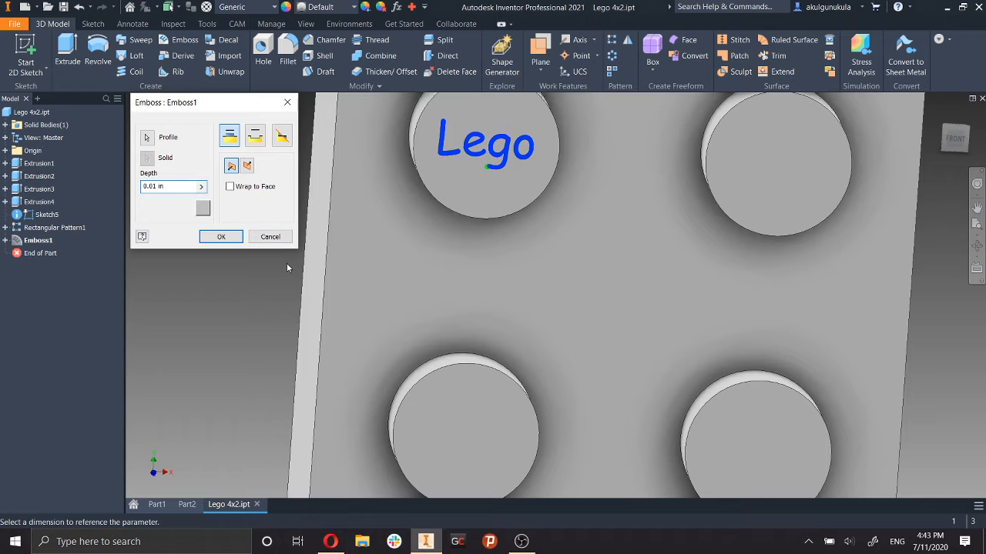
pyautogui.click(226, 238)
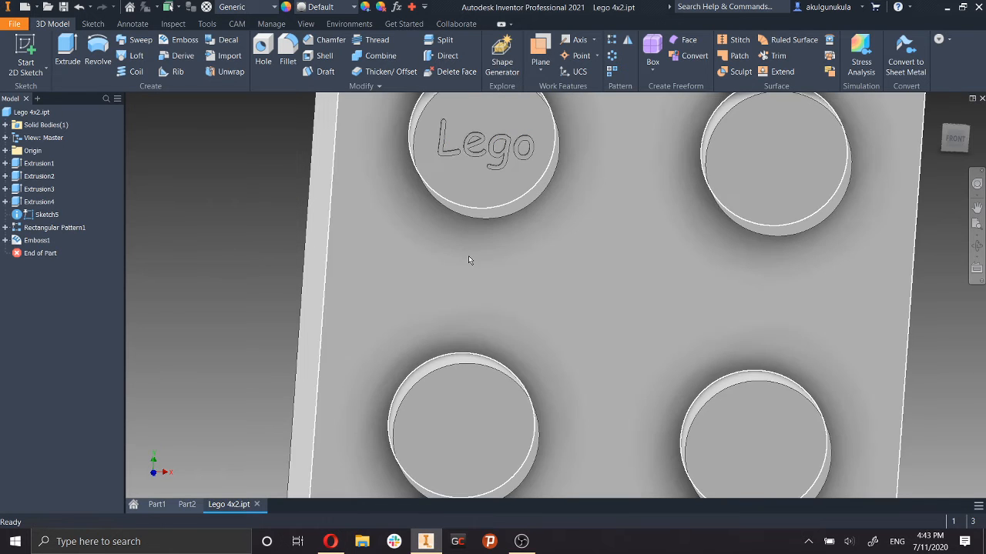
pyautogui.keyDown('shift'); pyautogui.moveTo(468, 259); pyautogui.dragTo(591, 222, button='middle'); pyautogui.keyUp('shift')
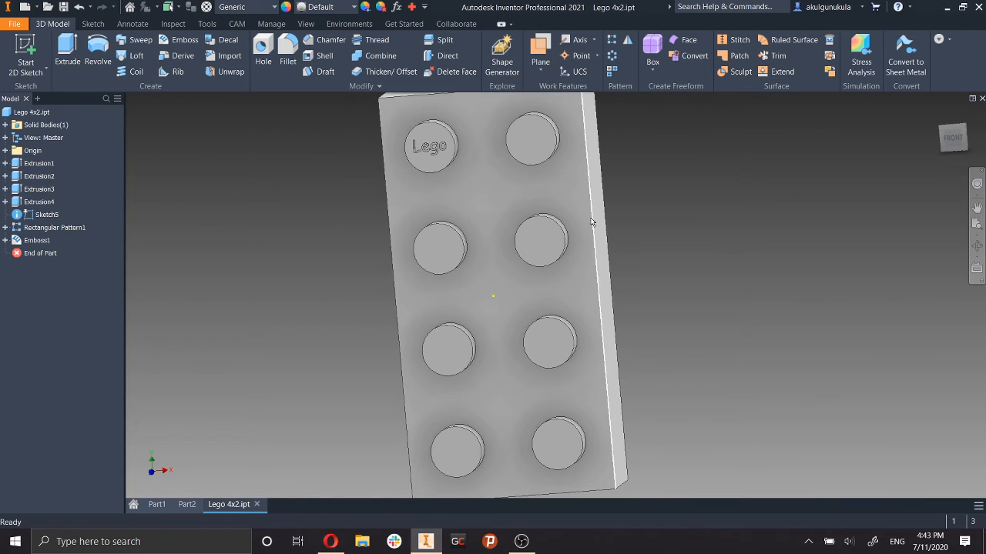
# Compare the embossed stud with the blue 2 x 4 brick photo in Opera's image results, and return to Inventor.
pyautogui.click(330, 543)
pyautogui.click(425, 541)
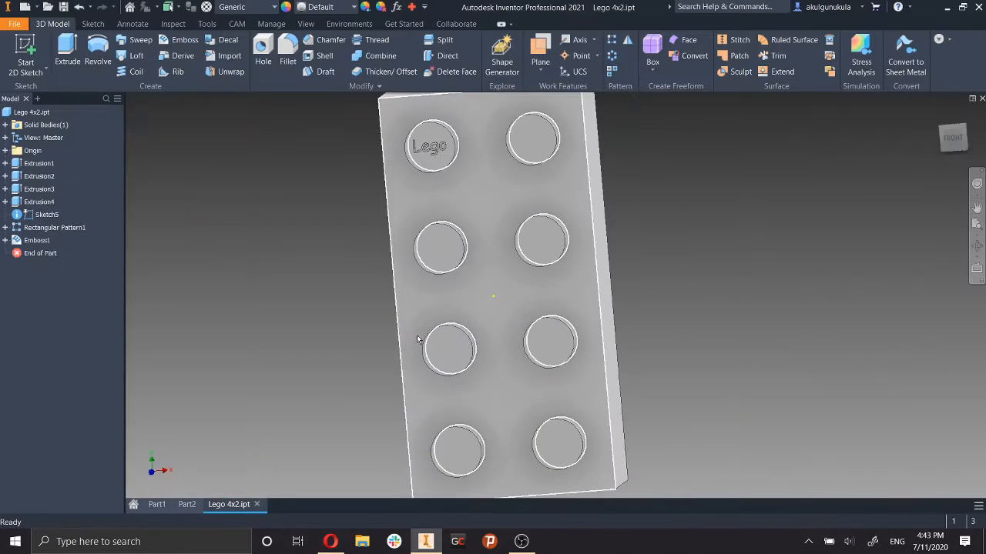
pyautogui.keyDown('shift'); pyautogui.moveTo(482, 311); pyautogui.dragTo(545, 310, button='middle'); pyautogui.keyUp('shift')
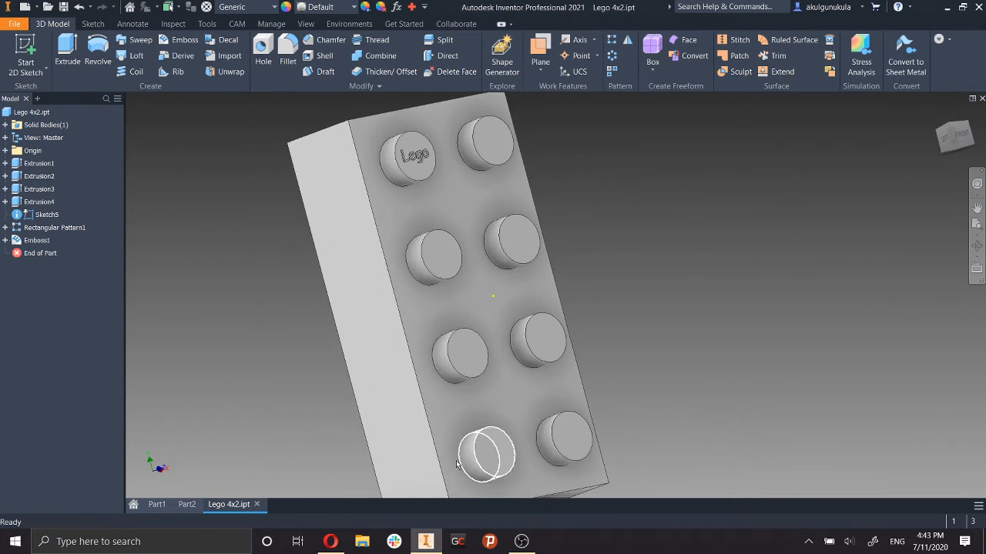
pyautogui.click(330, 542)
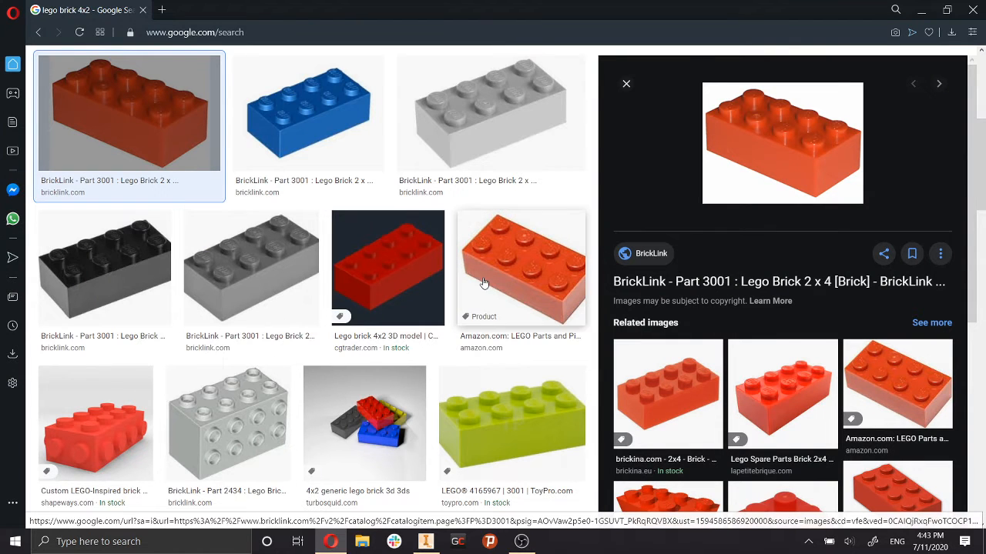
pyautogui.click(299, 133)
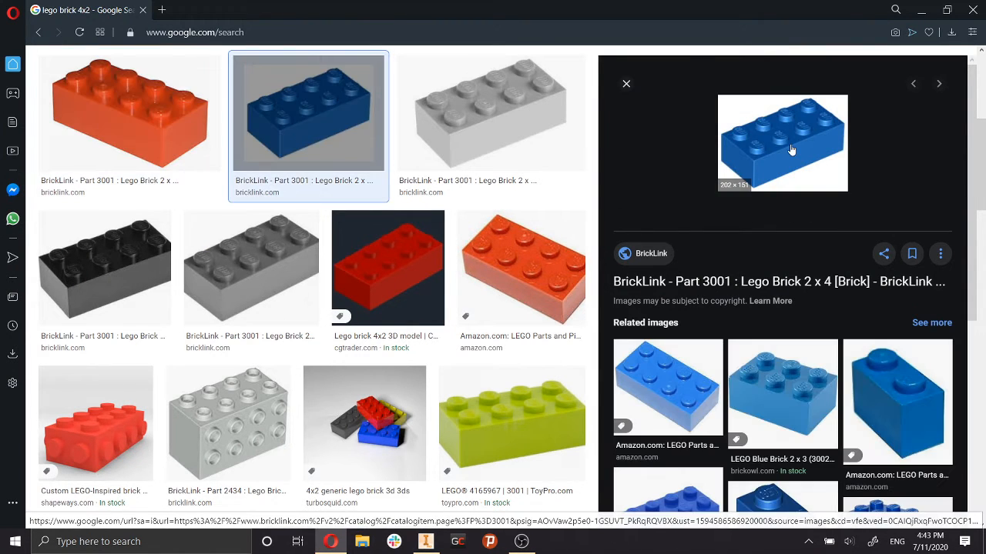
pyautogui.keyDown('ctrl'); pyautogui.scroll(3, 780, 145); pyautogui.keyUp('ctrl')
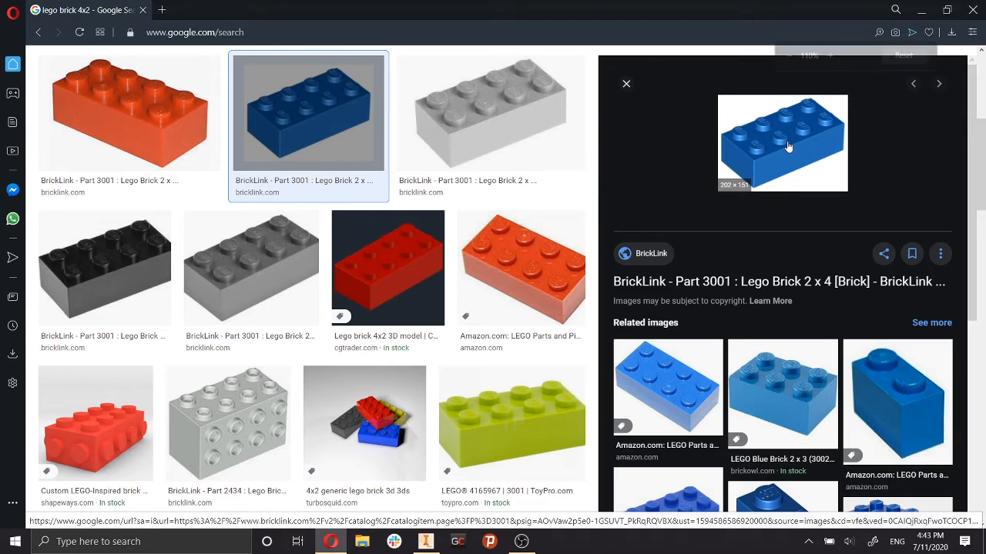
pyautogui.keyDown('ctrl'); pyautogui.scroll(-4, 780, 160); pyautogui.keyUp('ctrl')
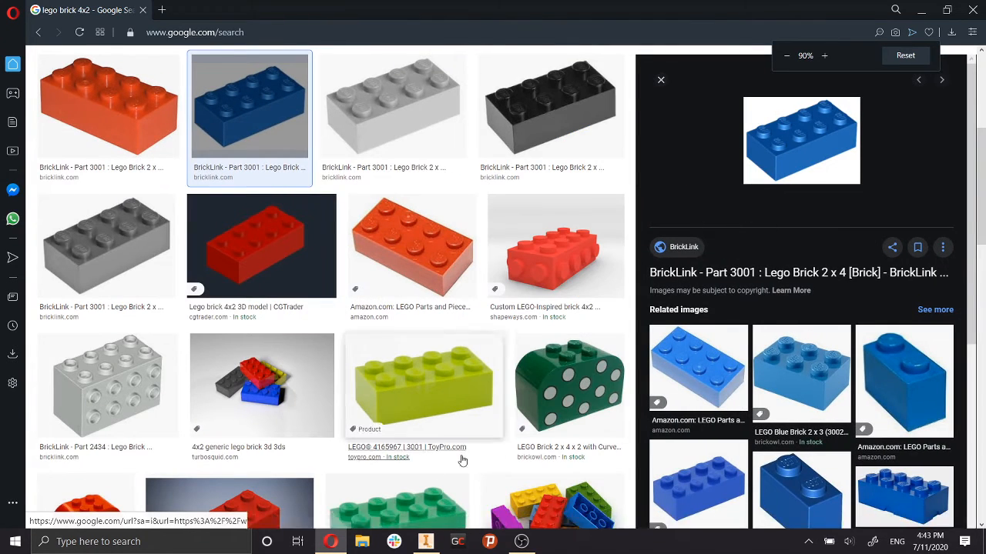
pyautogui.click(425, 542)
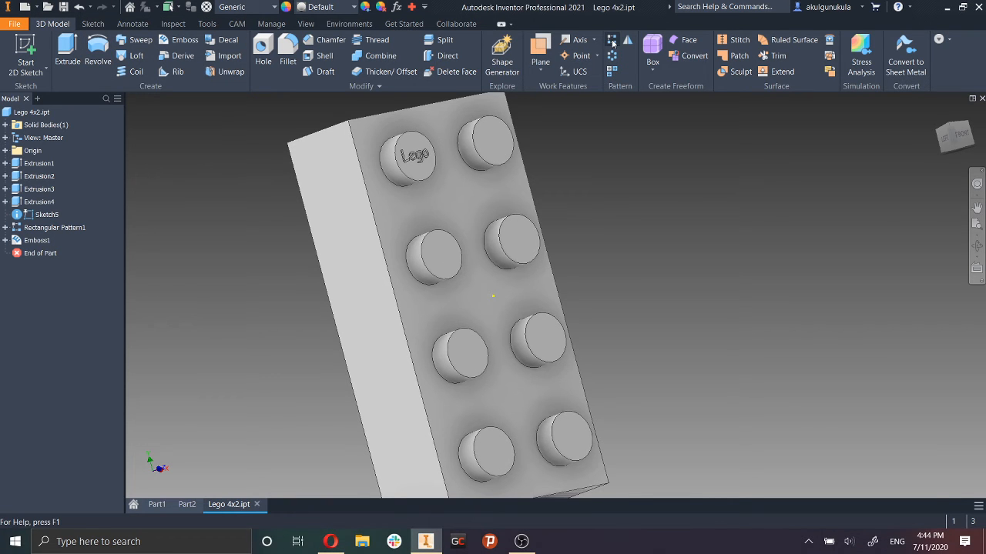
# Start a rectangular pattern of the Lego emboss with 4 occurrences at 1.0 in spacing along the brick's long edge.
pyautogui.hotkey('ctrl', 'shift', 'r')
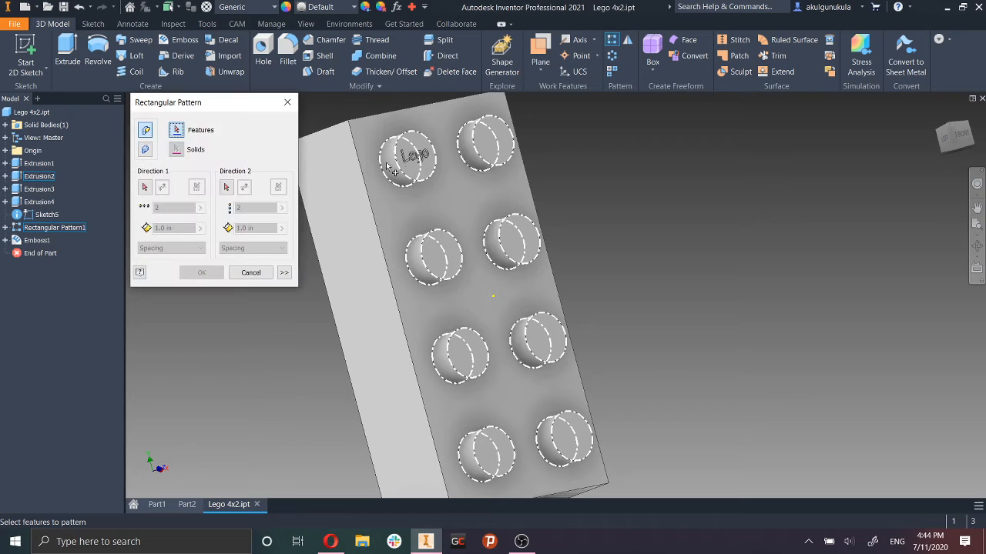
pyautogui.click(37, 240)
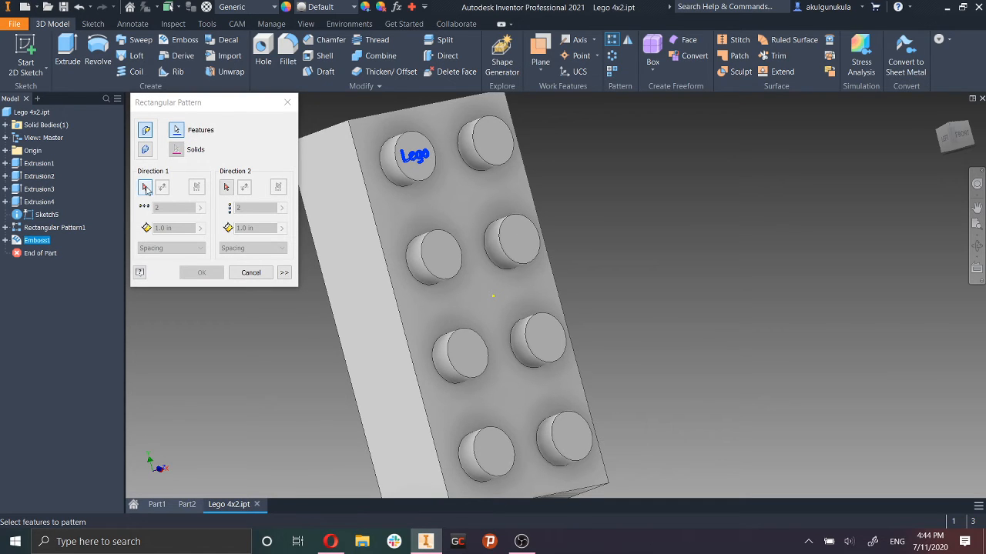
pyautogui.click(146, 190)
pyautogui.click(373, 216)
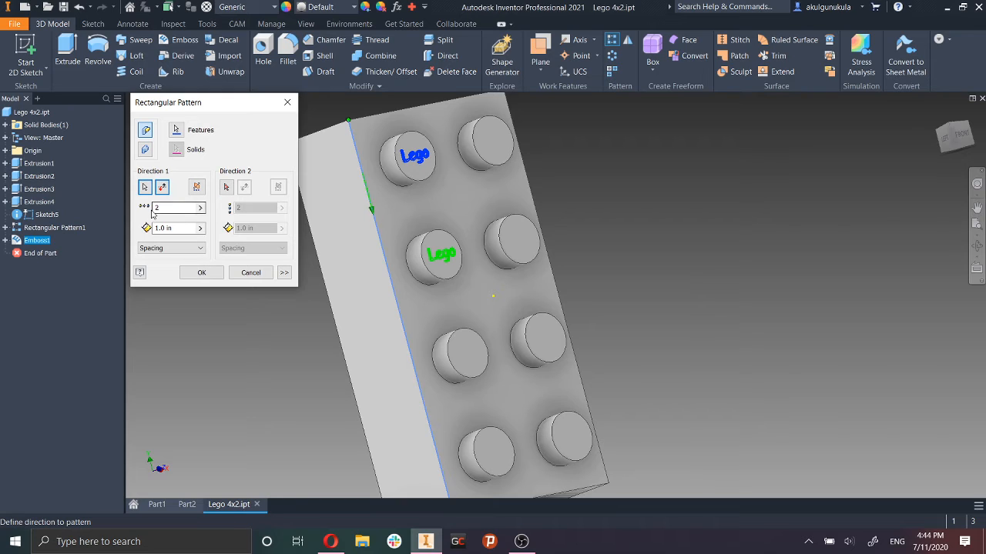
pyautogui.click(175, 208)
pyautogui.write('4')
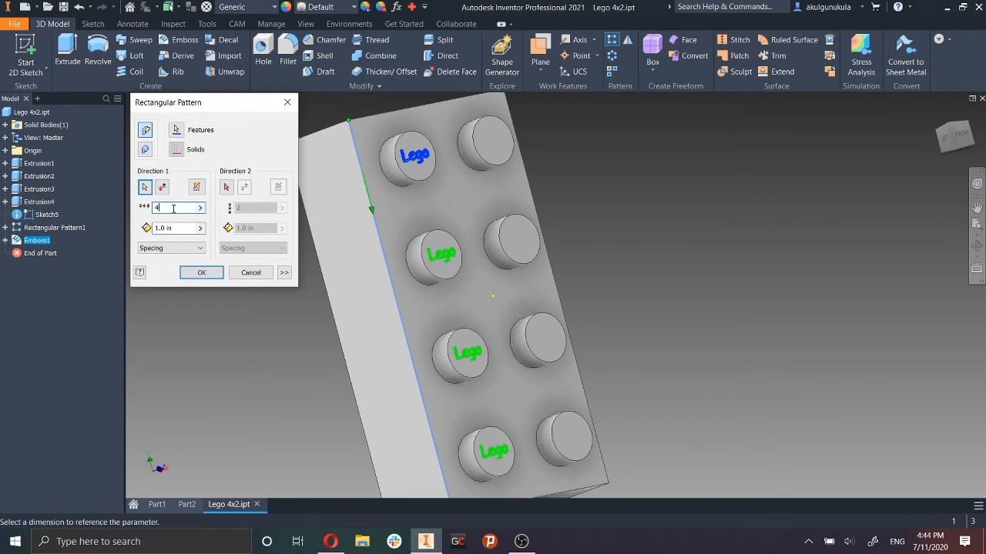
# Add a flipped second direction along the short edge with 2 occurrences at 1.0 in spacing, and create the pattern over all studs.
pyautogui.click(226, 188)
pyautogui.click(369, 116)
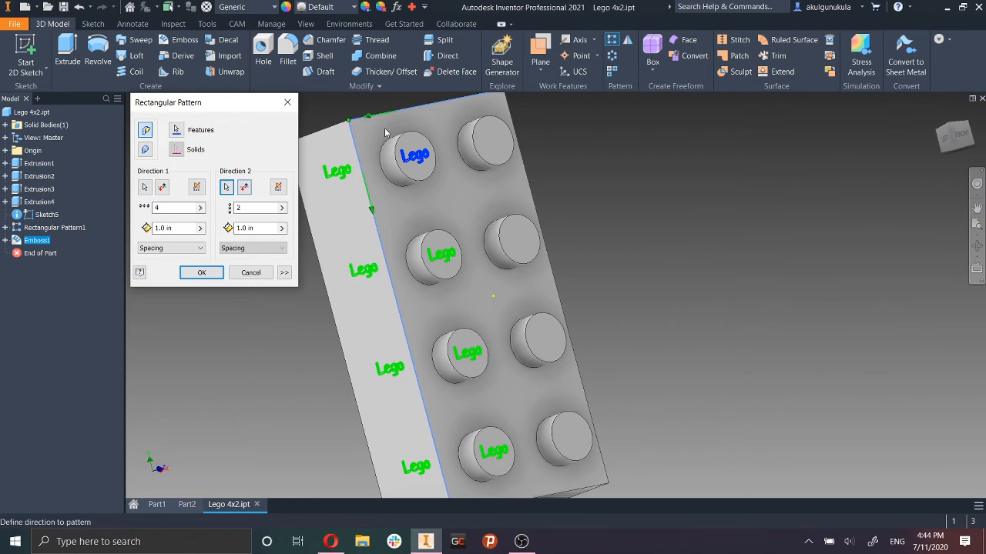
pyautogui.click(244, 187)
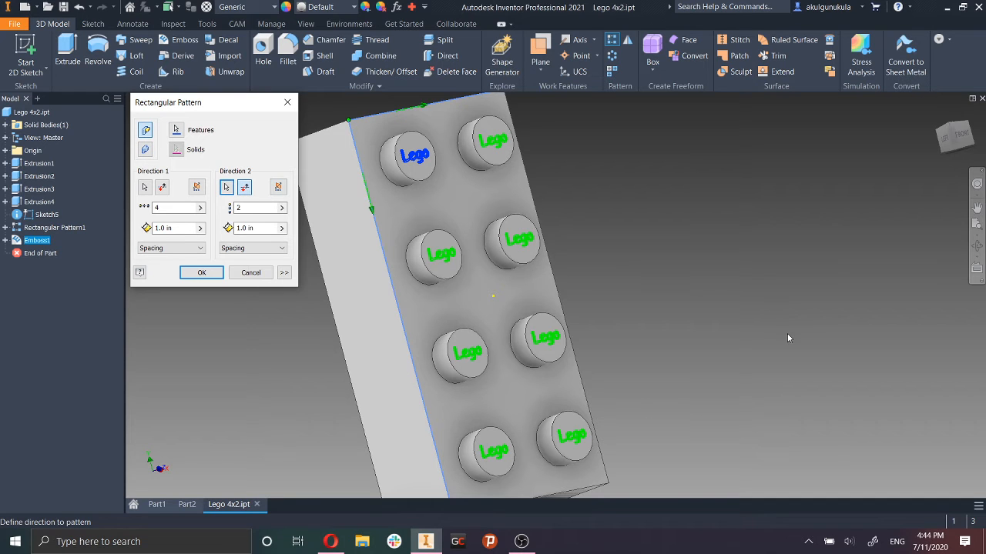
pyautogui.keyDown('shift'); pyautogui.moveTo(788, 337); pyautogui.dragTo(601, 338, button='middle'); pyautogui.keyUp('shift')
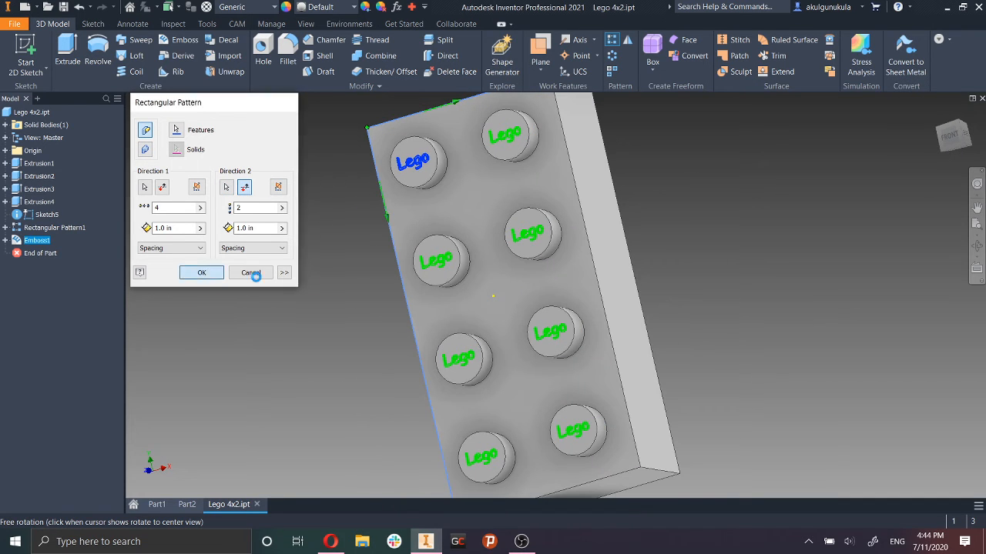
pyautogui.click(201, 273)
pyautogui.scroll(-3, 757, 334)
pyautogui.keyDown('shift'); pyautogui.moveTo(759, 334); pyautogui.dragTo(850, 354, button='middle'); pyautogui.keyUp('shift')
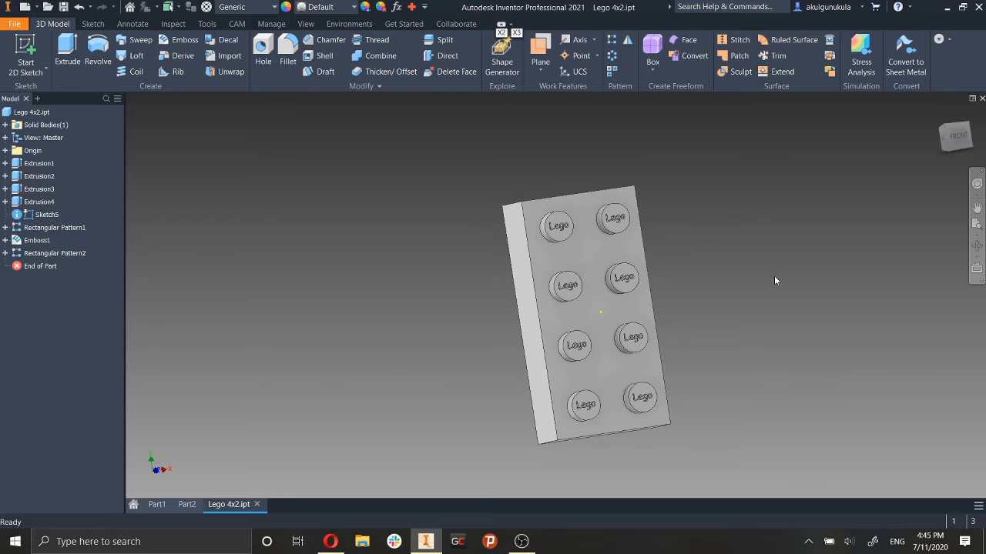
# Review the file types available for opening, including the STEP and SMT formats, and close the Open dialog without opening a file.
pyautogui.click(13, 25)
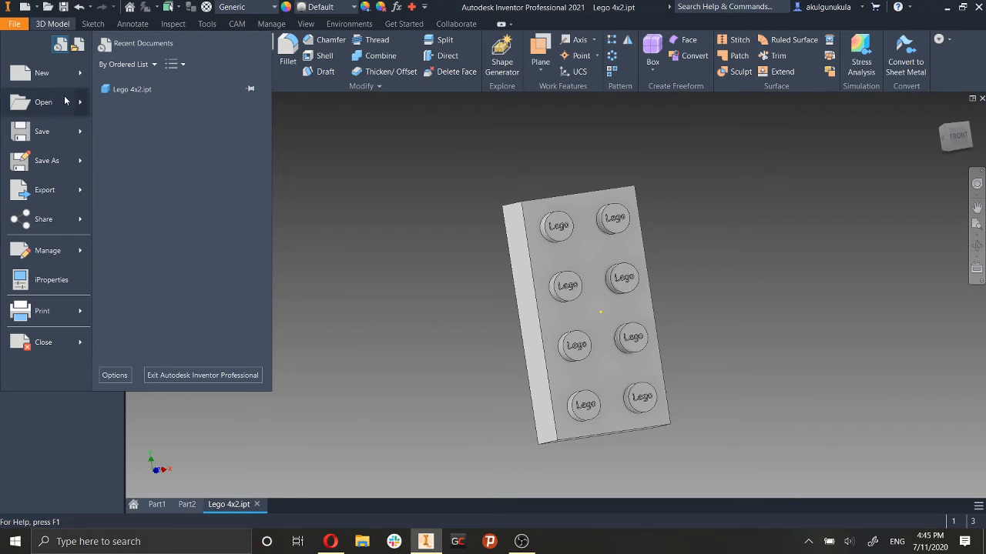
pyautogui.click(39, 109)
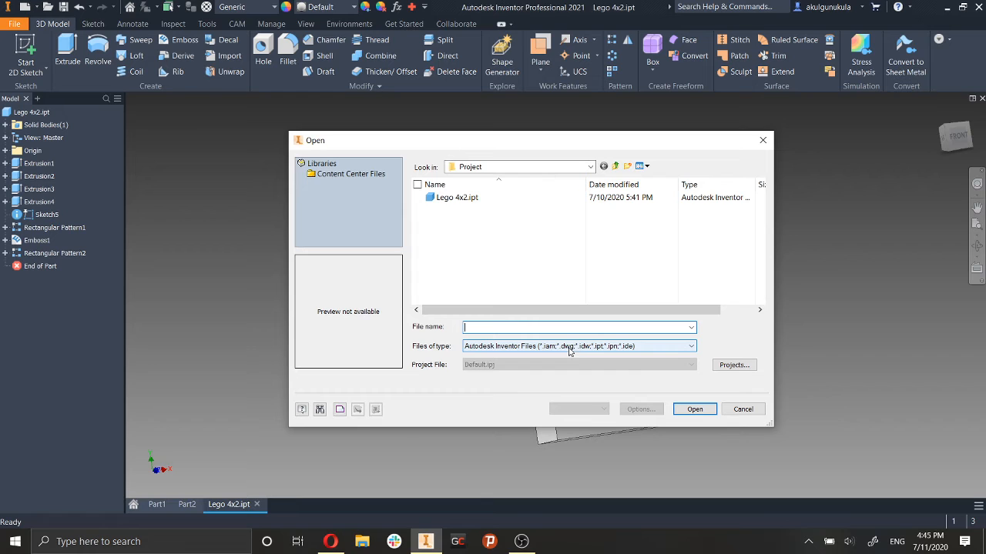
pyautogui.click(633, 348)
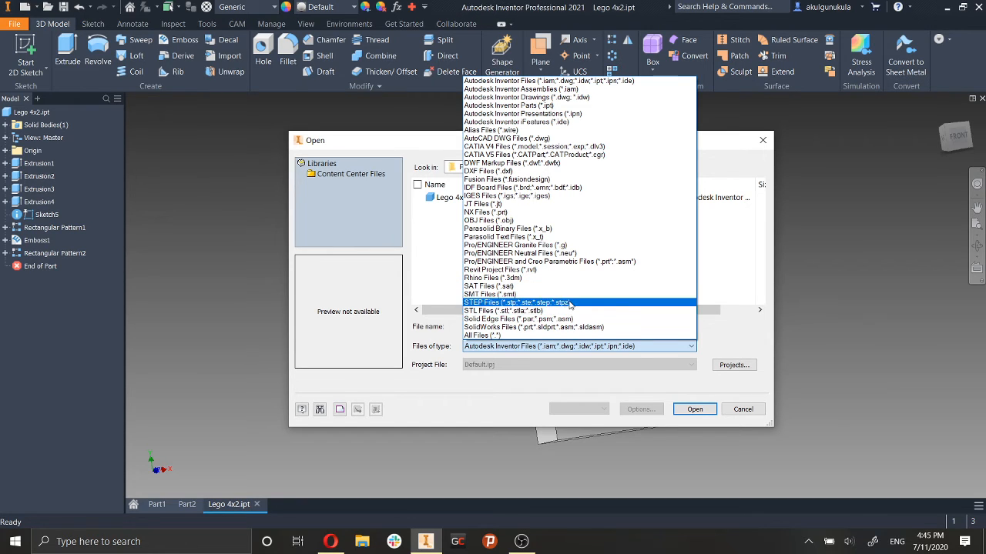
pyautogui.click(654, 294)
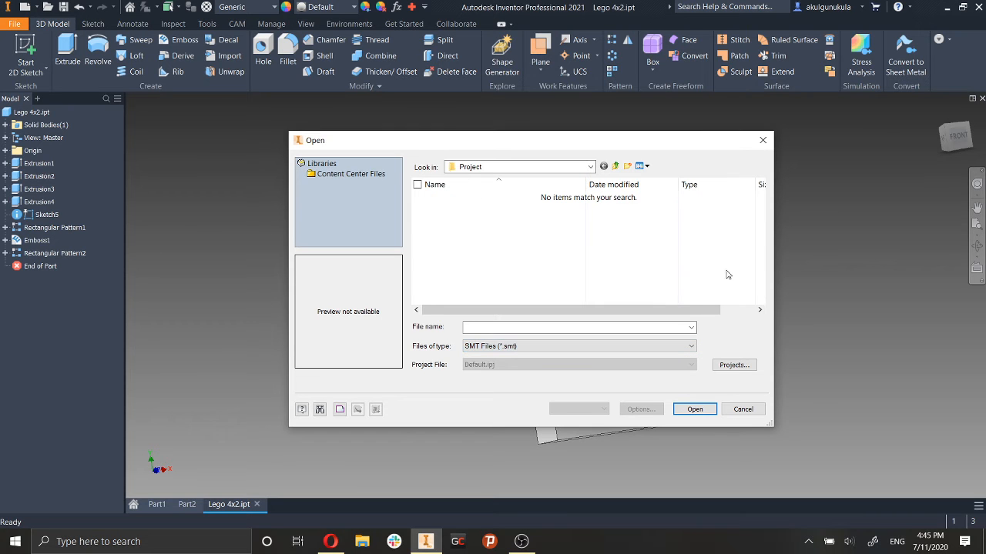
pyautogui.click(762, 140)
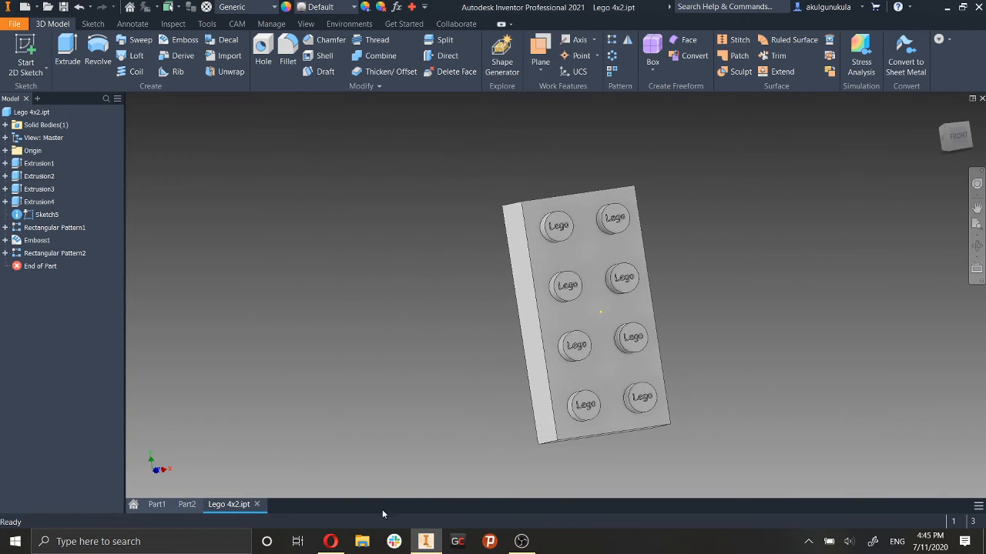
# Switch to Opera, search the web for "vexpro" in a new tab, and open the VEXpro - VEX Robotics site.
pyautogui.click(330, 541)
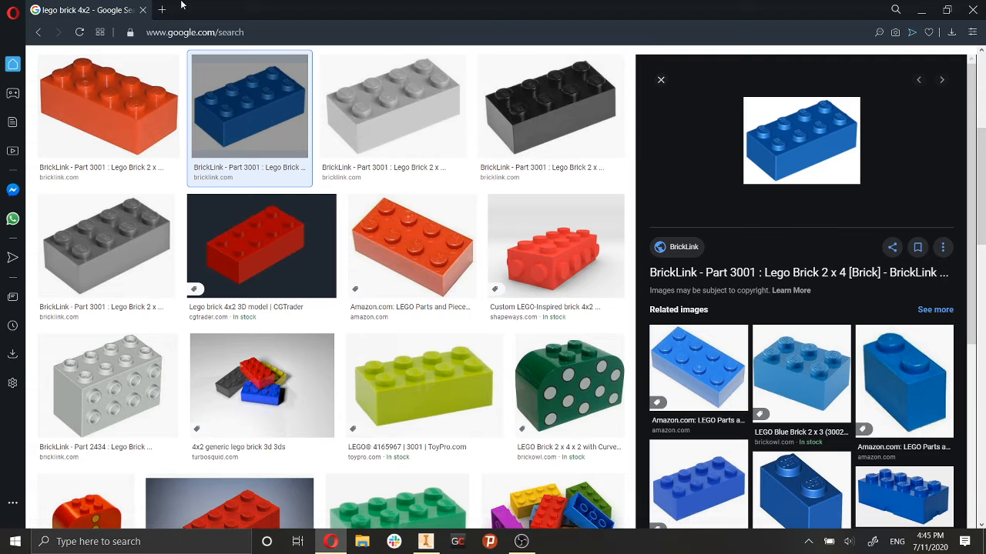
pyautogui.click(162, 11)
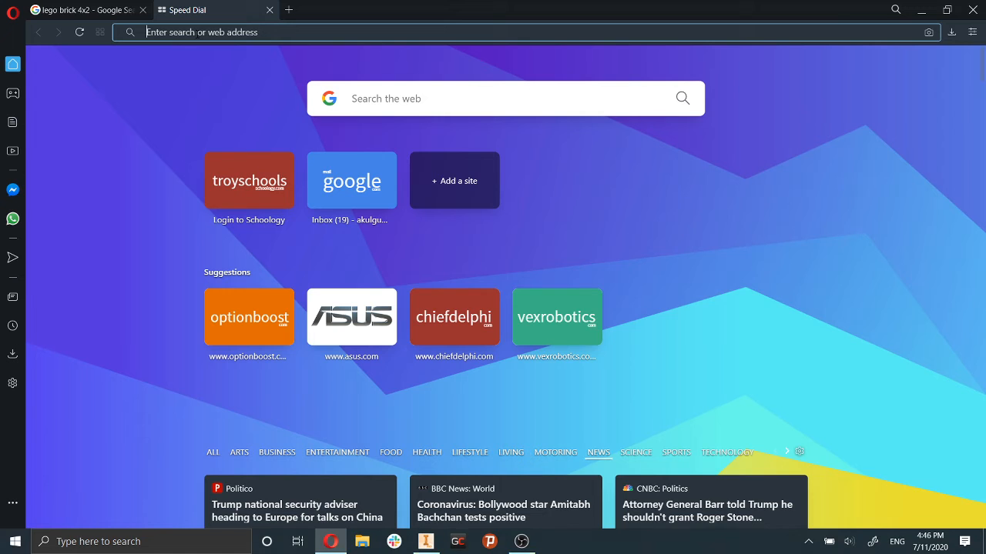
pyautogui.write('vexpro')
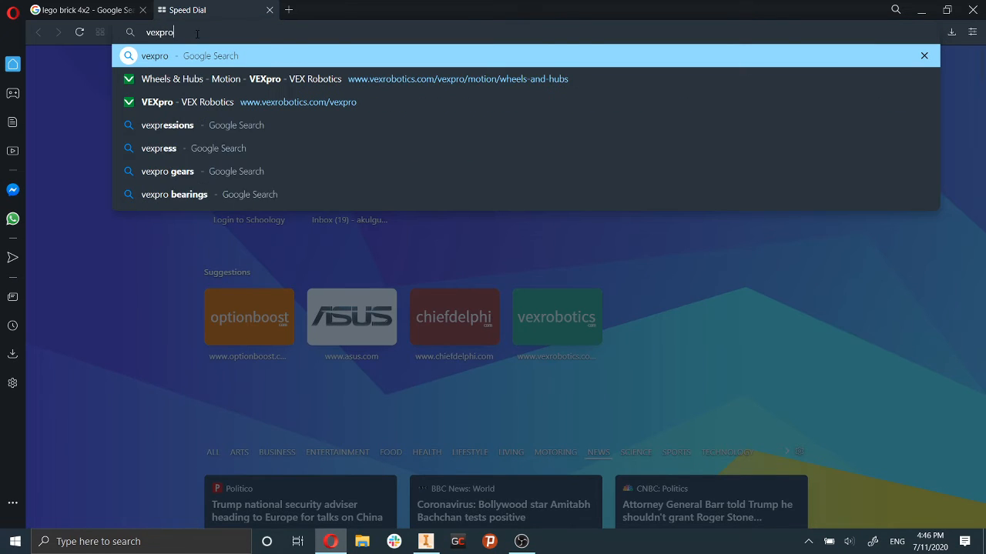
pyautogui.press('Return')
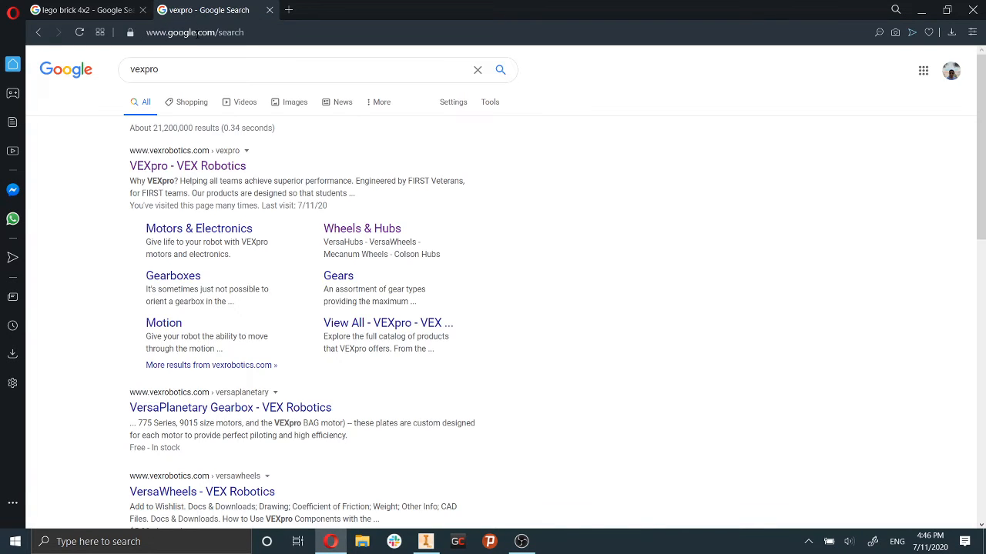
pyautogui.click(190, 167)
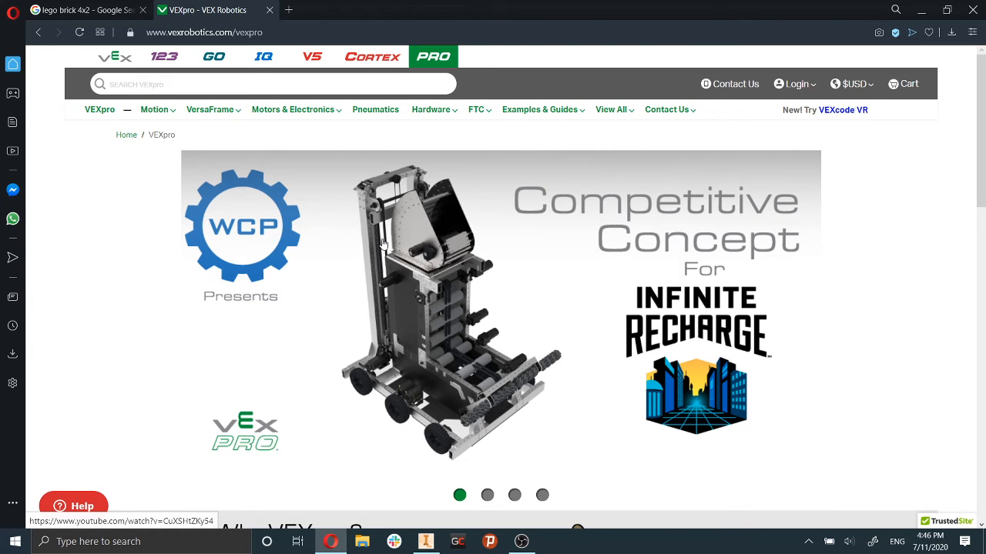
# Browse the VEXpro Motion overview, the Motors & Electronics product list and the VersaFrame section.
pyautogui.moveTo(160, 116)
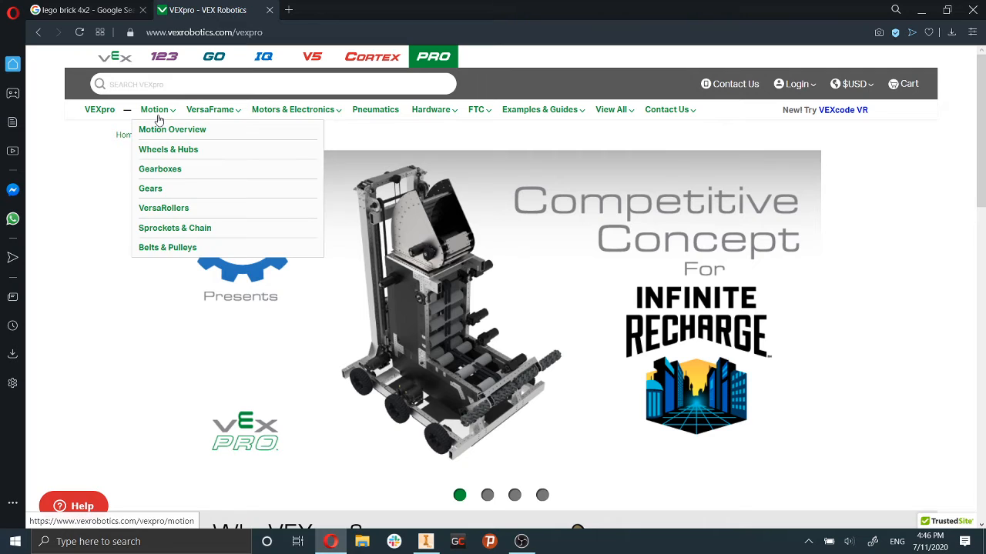
pyautogui.moveTo(216, 110)
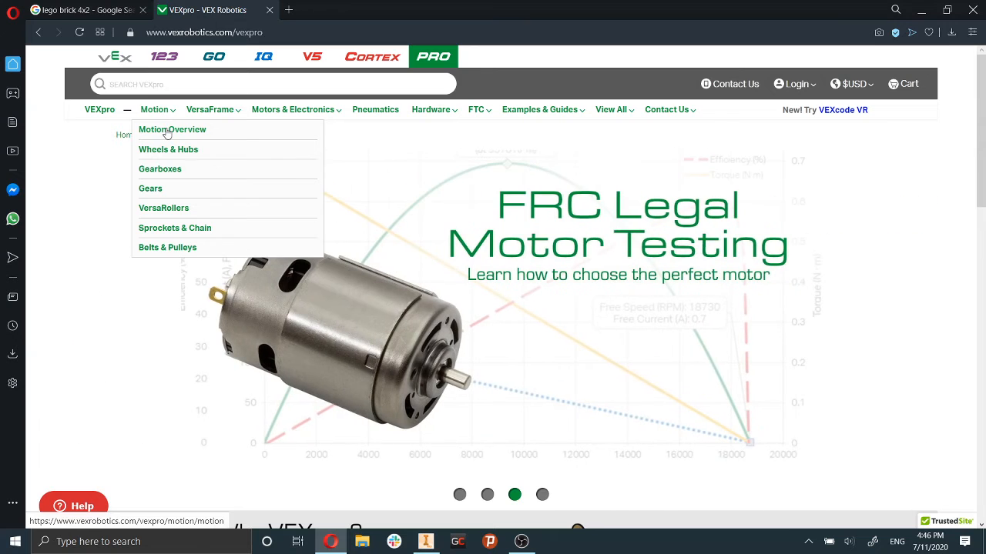
pyautogui.click(167, 130)
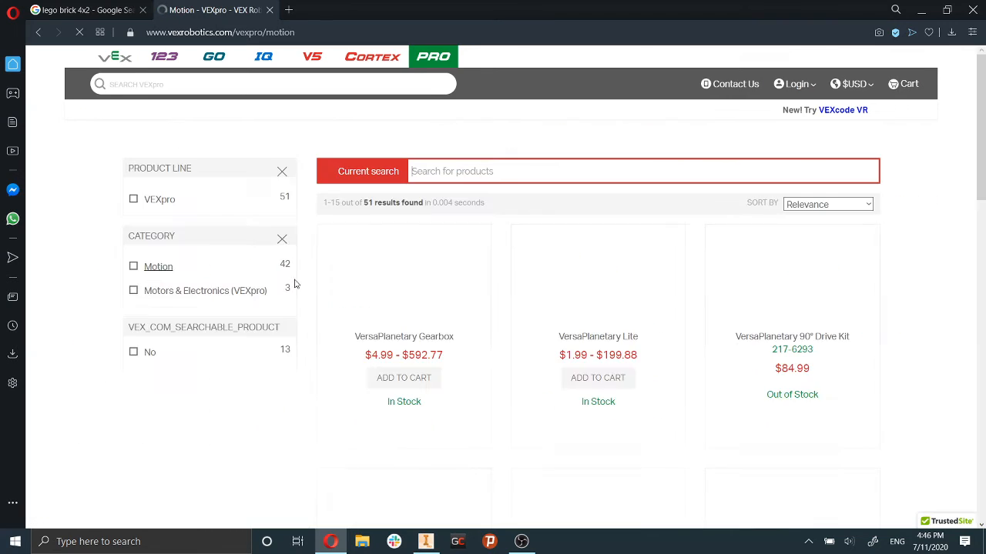
pyautogui.scroll(-1, 395, 273)
pyautogui.scroll(1, 394, 273)
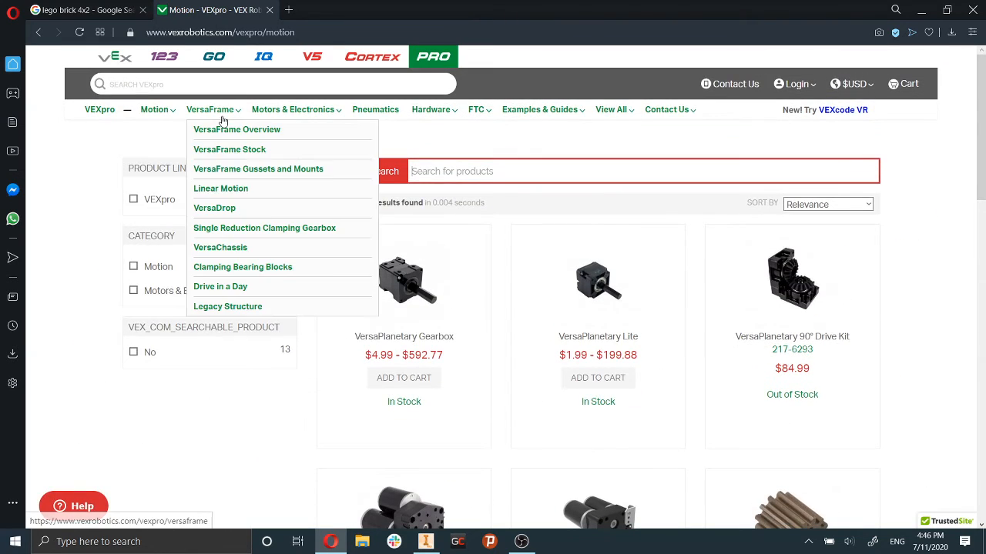
pyautogui.moveTo(154, 109)
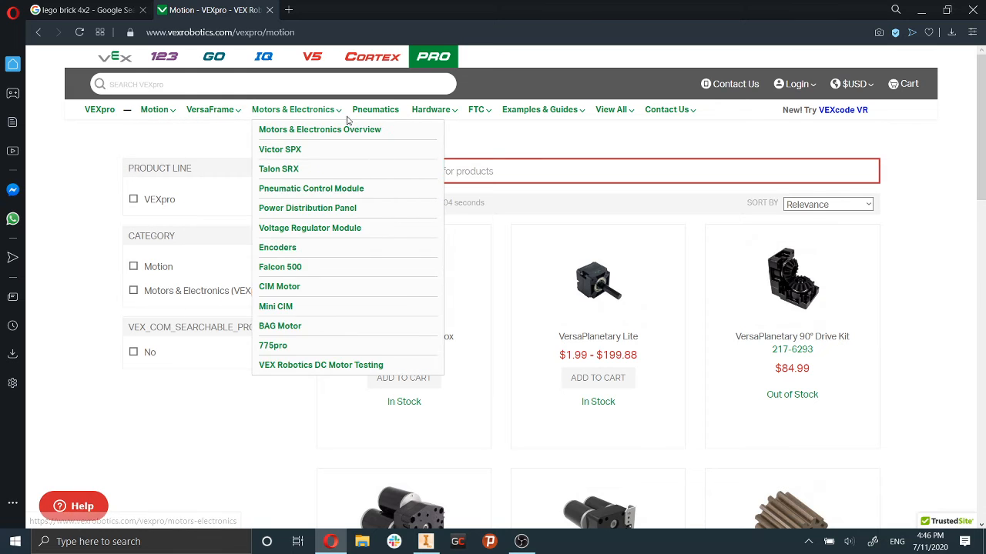
pyautogui.moveTo(292, 116)
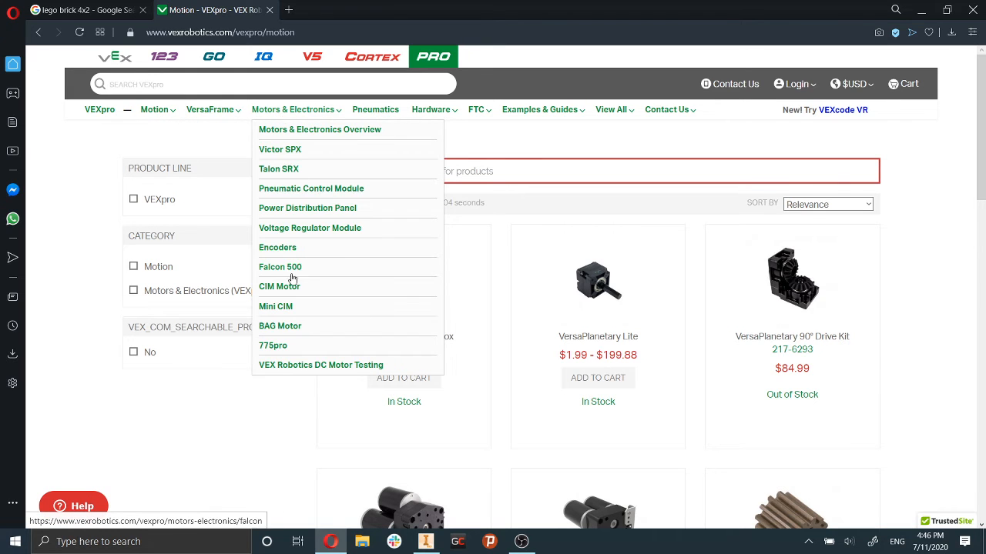
pyautogui.click(209, 109)
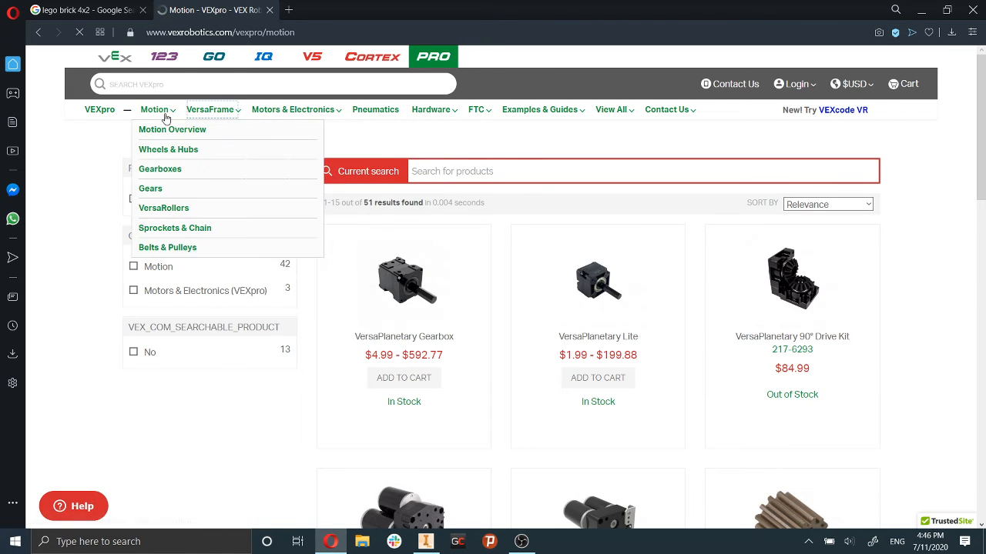
pyautogui.scroll(-4, 273, 235)
pyautogui.scroll(4, 248, 203)
# Open the Falcon 500 motor's product page from the Motors & Electronics category.
pyautogui.moveTo(280, 107)
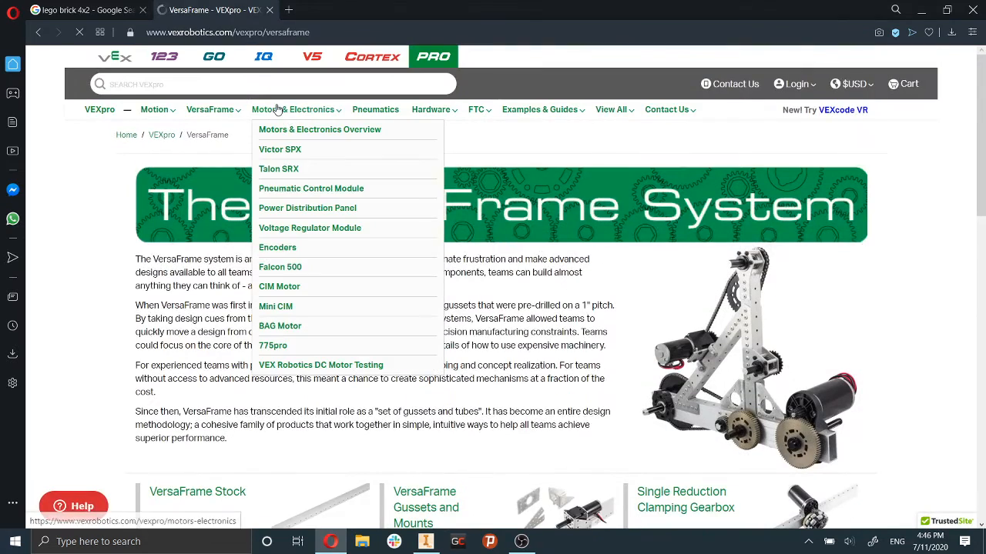
pyautogui.click(286, 266)
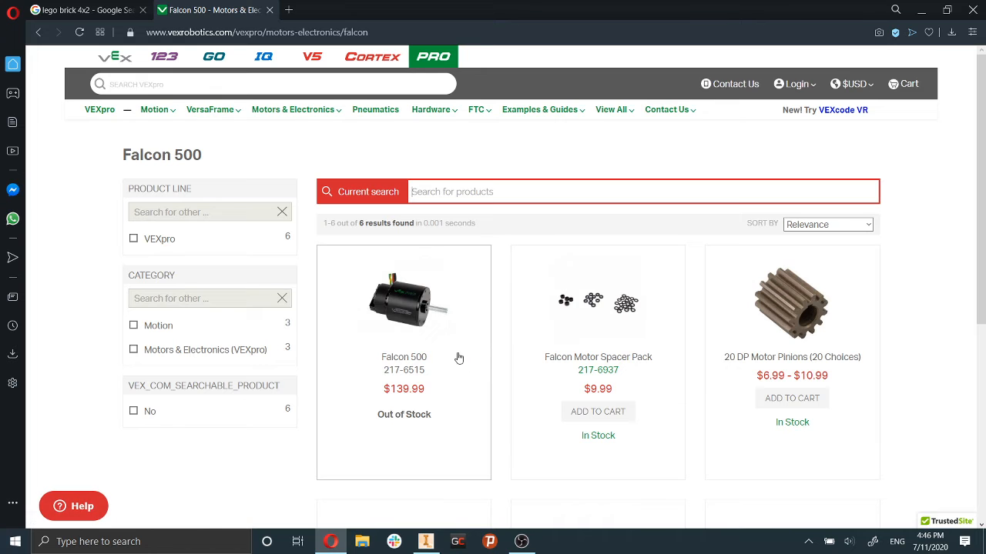
pyautogui.click(439, 324)
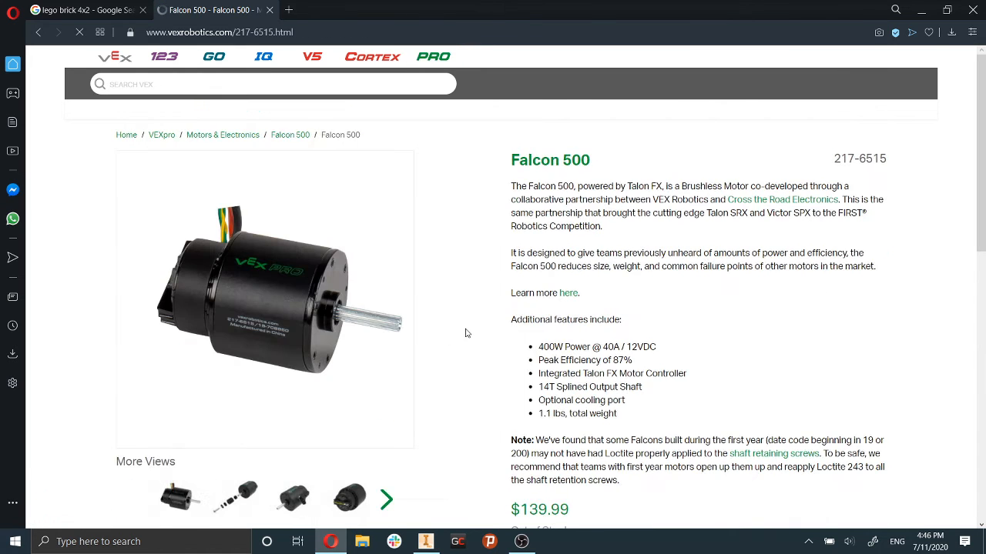
# Download the Falcon 500 STEP model from the product's CAD files, check its download folder, and return to Inventor.
pyautogui.scroll(-6, 550, 331)
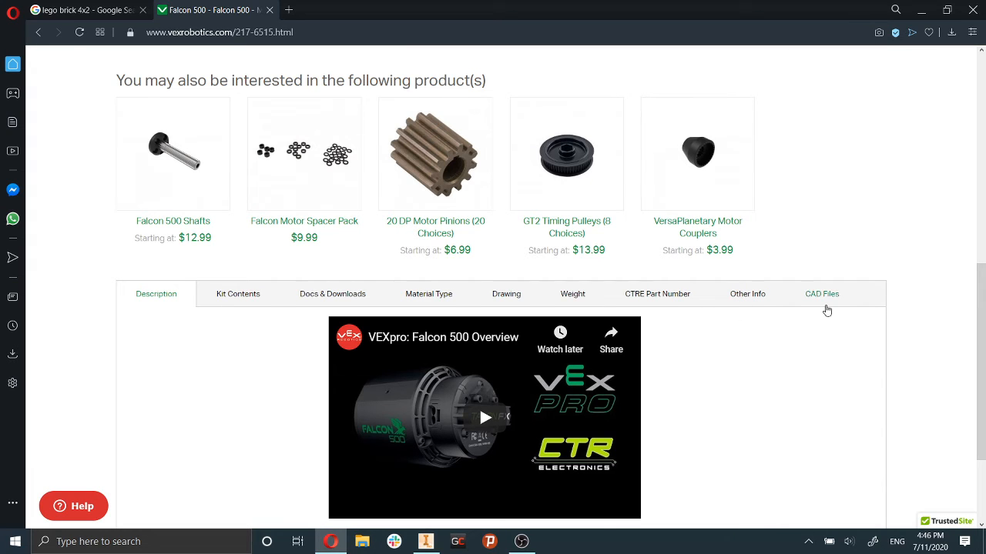
pyautogui.click(823, 296)
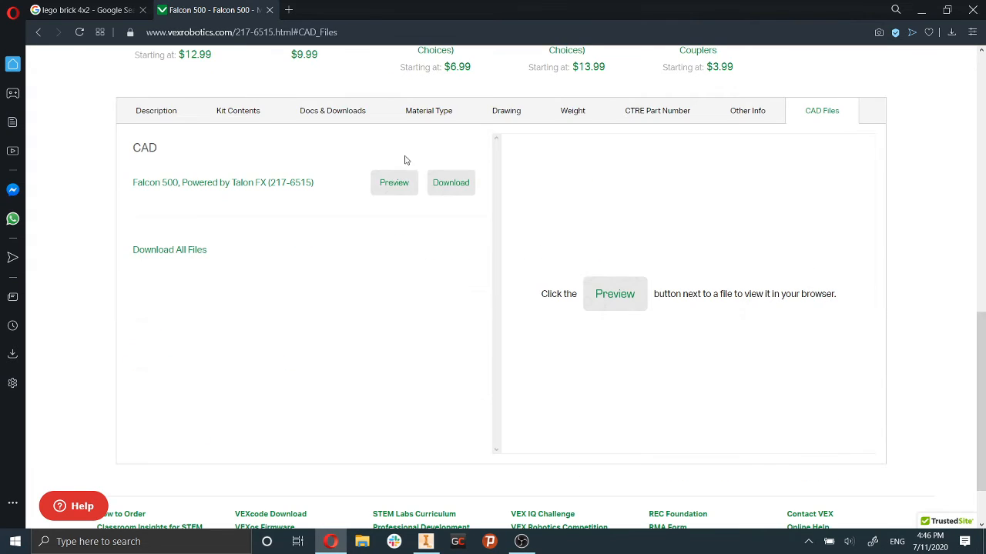
pyautogui.click(447, 184)
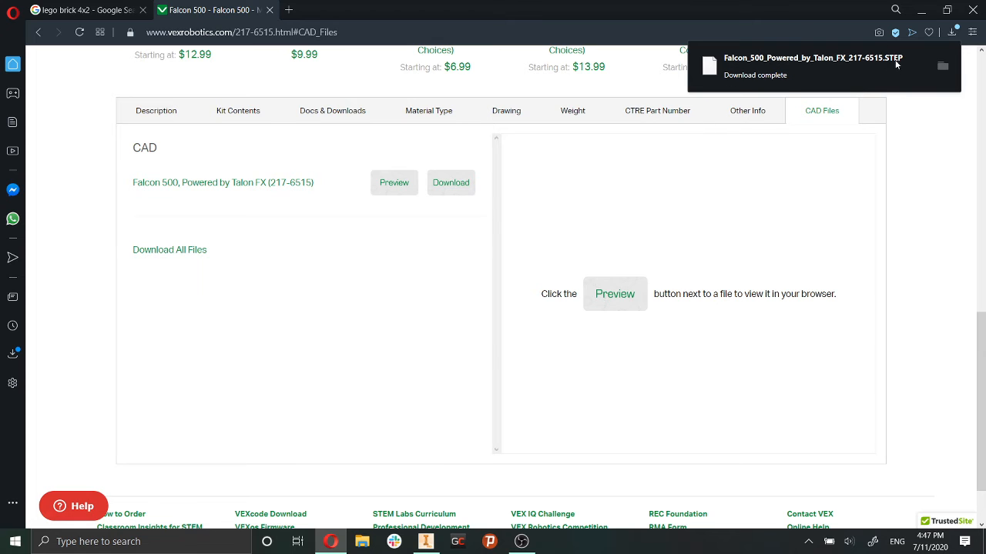
pyautogui.click(941, 66)
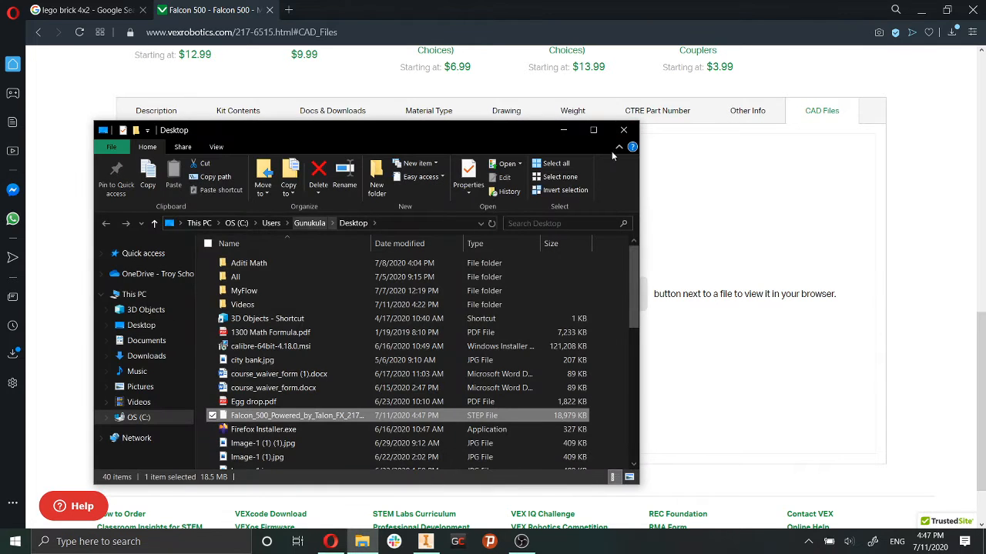
pyautogui.click(623, 129)
pyautogui.click(425, 541)
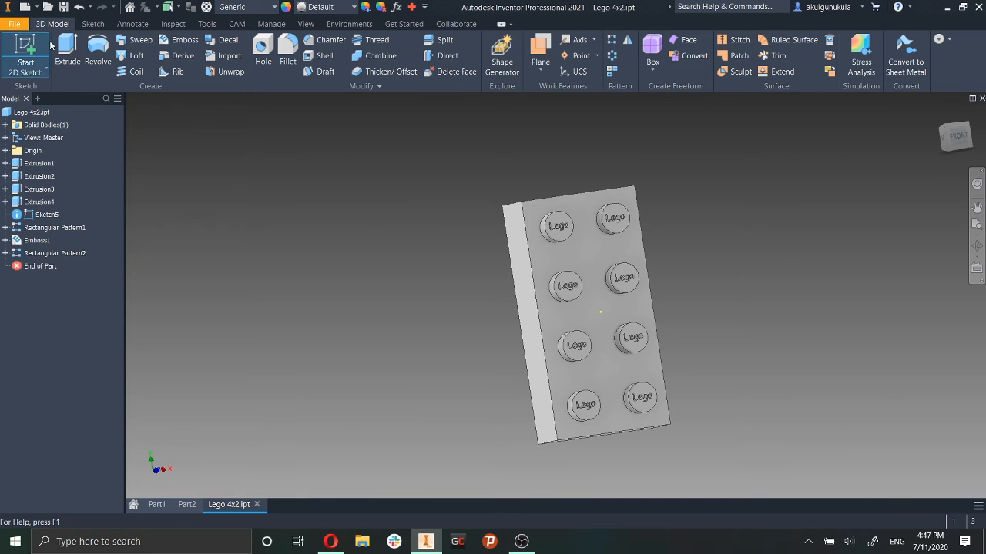
# Start opening a file from the Desktop folder with the file type set to STEP Files.
pyautogui.click(16, 24)
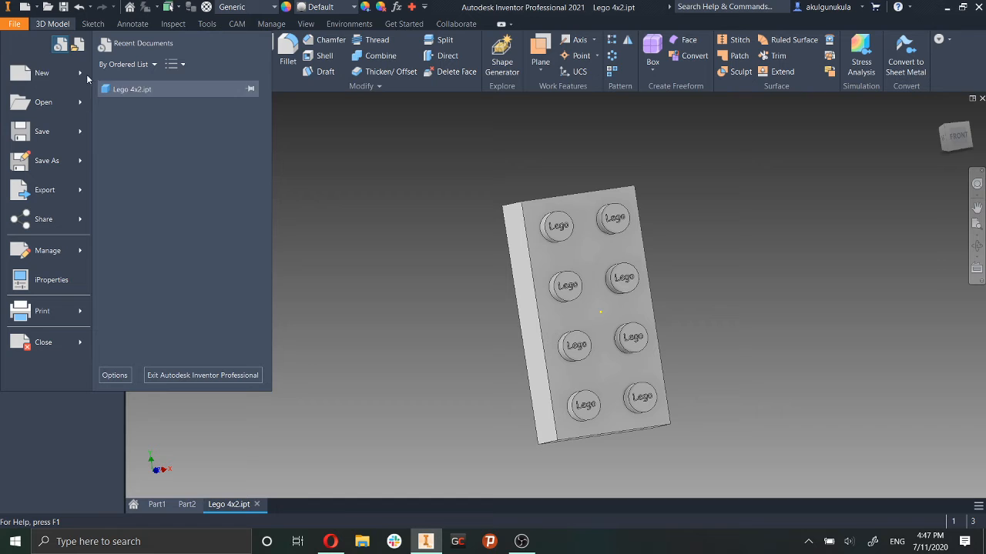
pyautogui.click(227, 91)
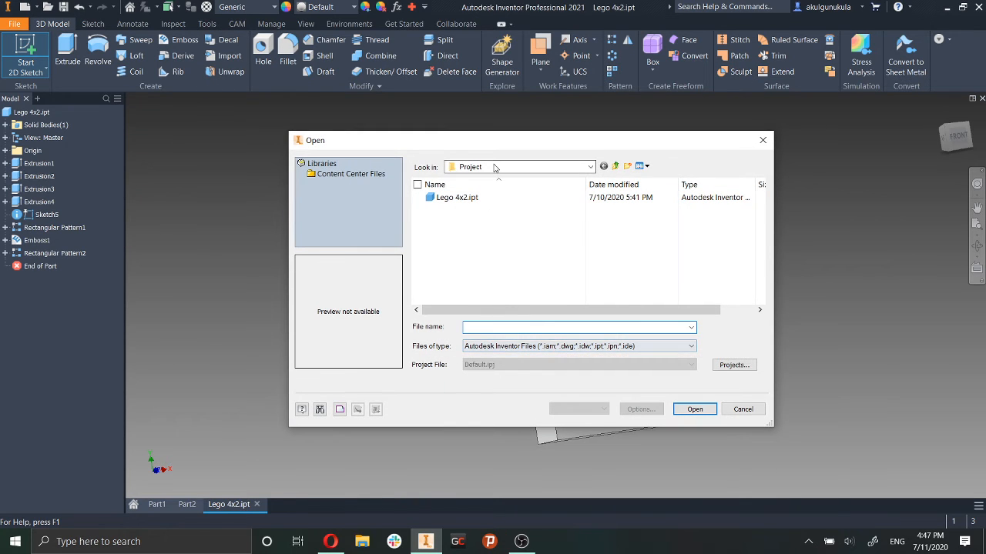
pyautogui.click(462, 167)
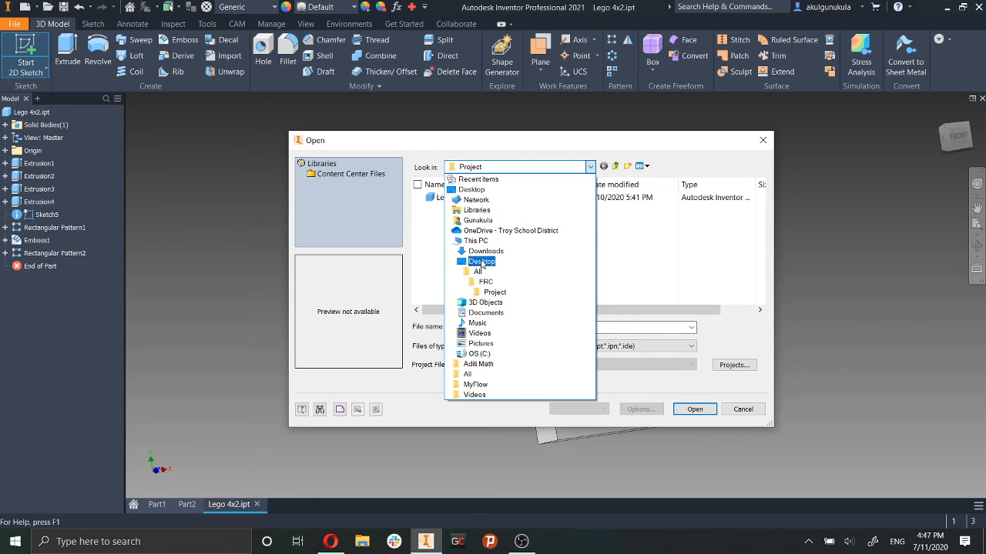
pyautogui.click(479, 264)
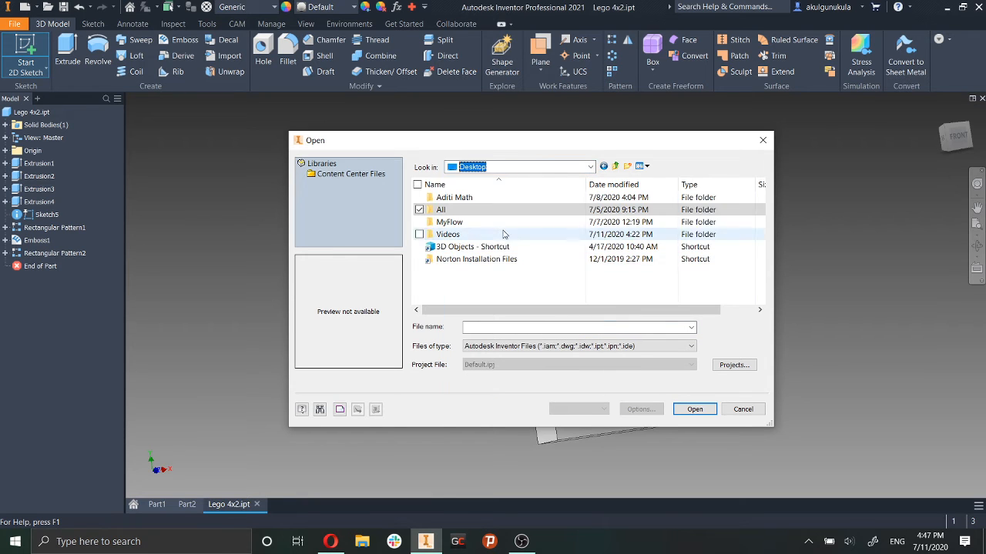
pyautogui.click(555, 348)
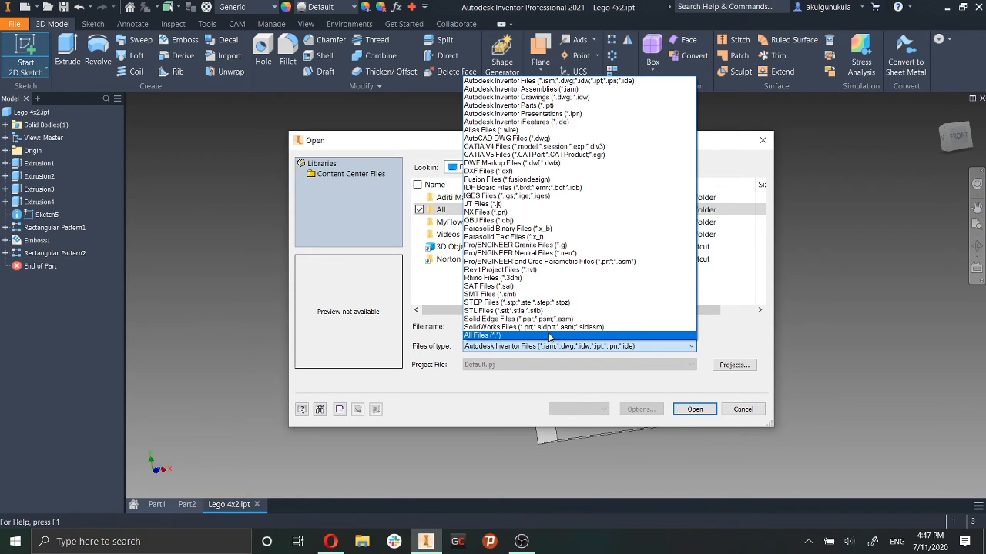
pyautogui.click(550, 303)
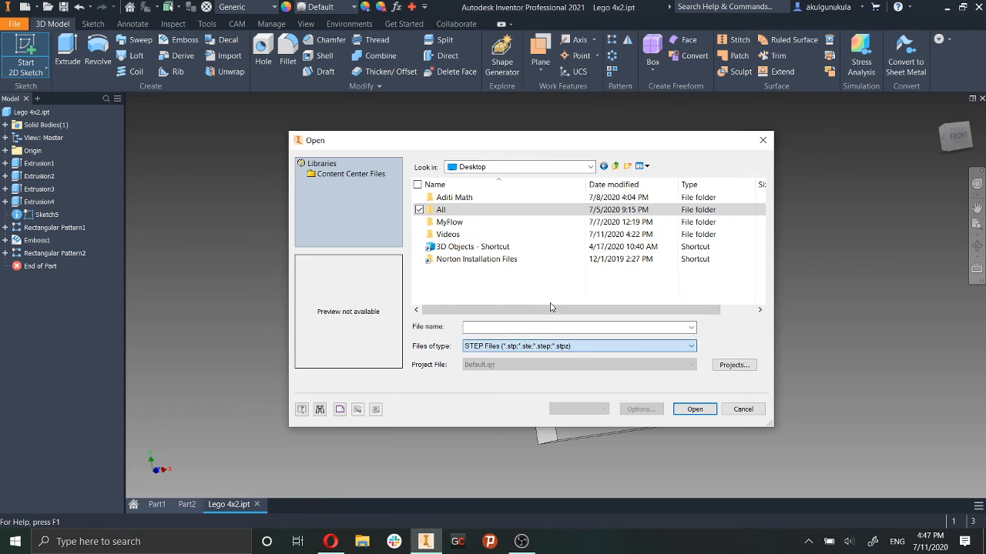
# Import Falcon_500_Powered_by_Talon_FX_217-6515.STEP as a converted model with the default import options.
pyautogui.click(508, 259)
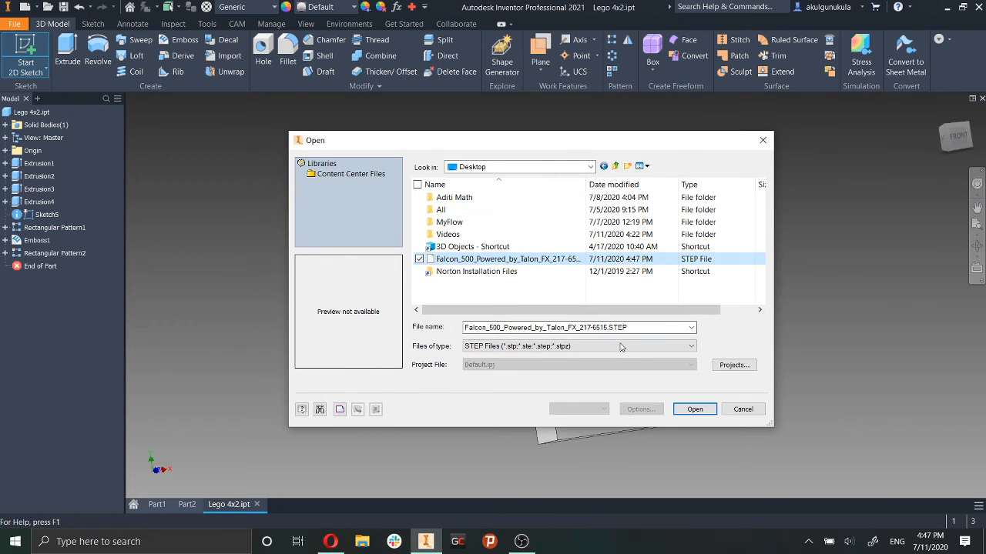
pyautogui.click(694, 409)
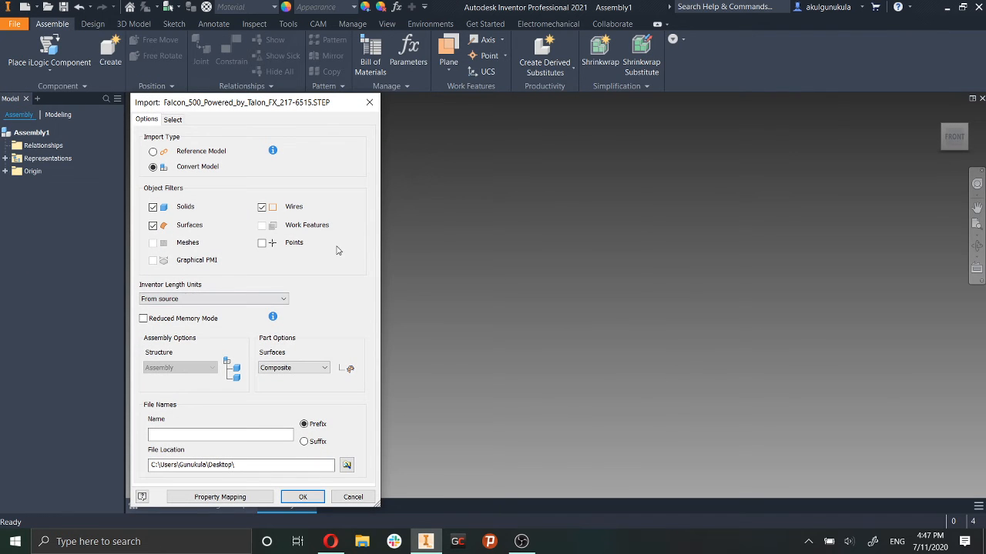
pyautogui.click(303, 497)
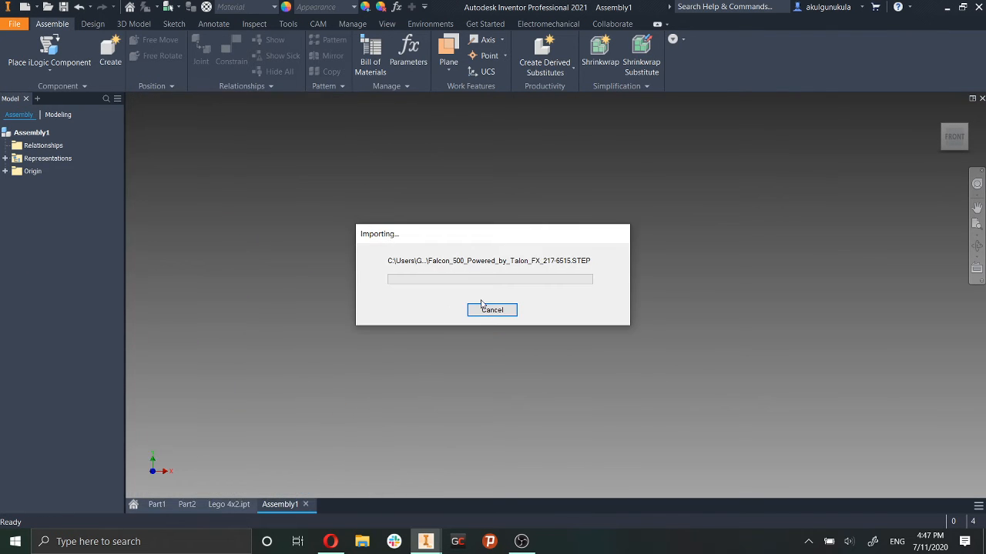
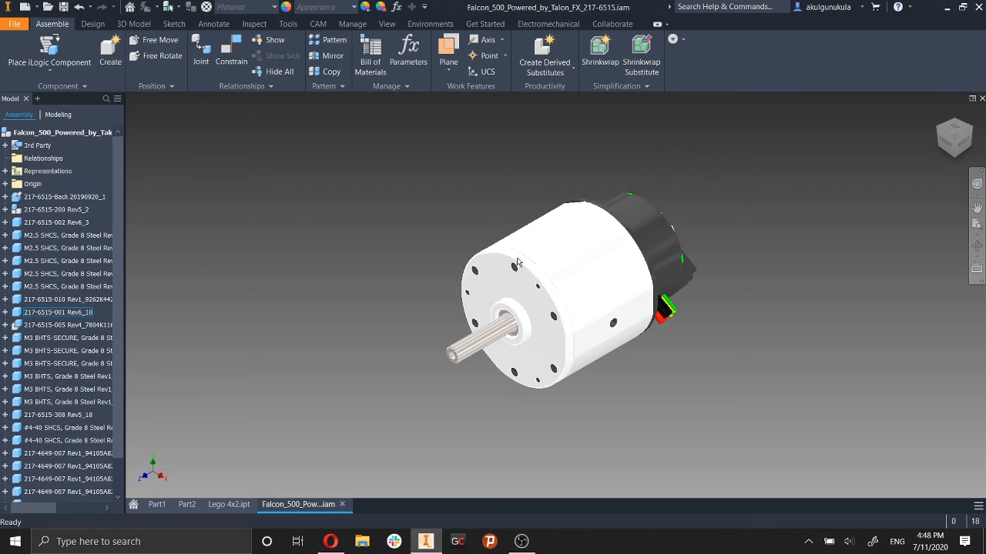
pyautogui.moveTo(536, 279)
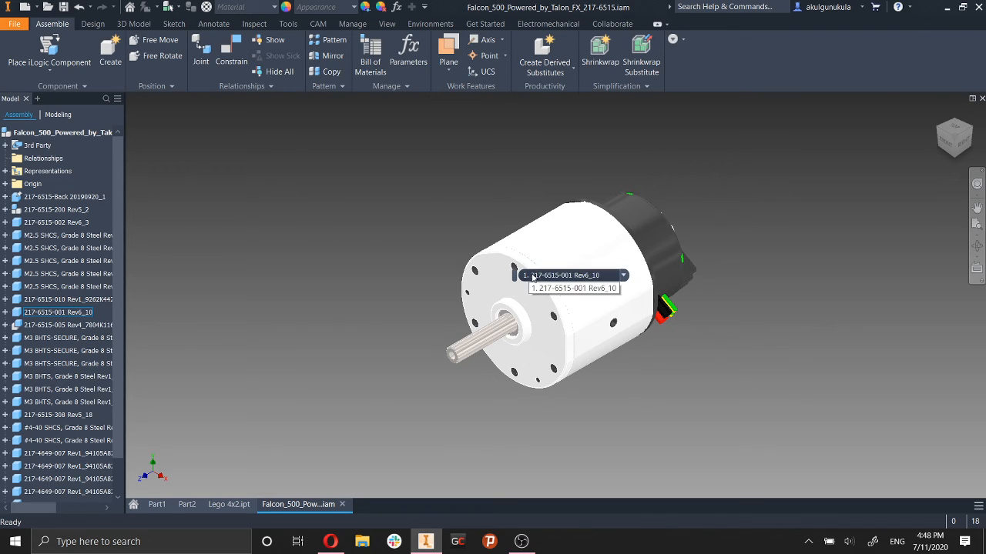
pyautogui.click(16, 25)
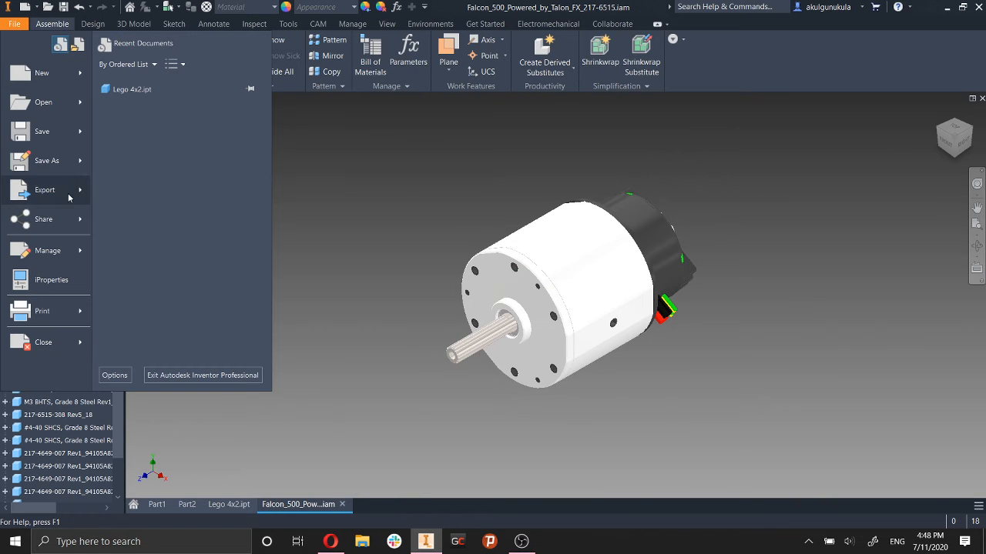
pyautogui.click(46, 161)
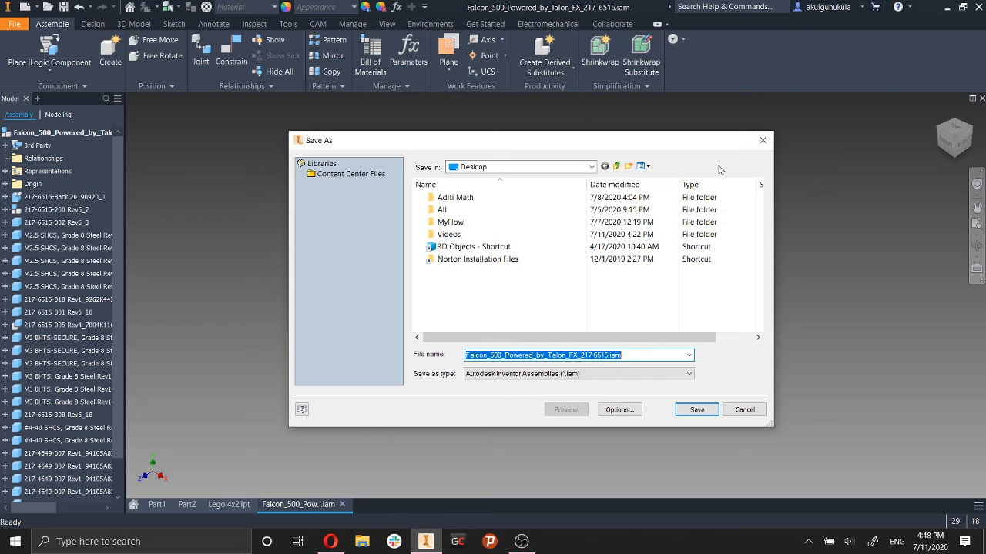
pyautogui.click(764, 140)
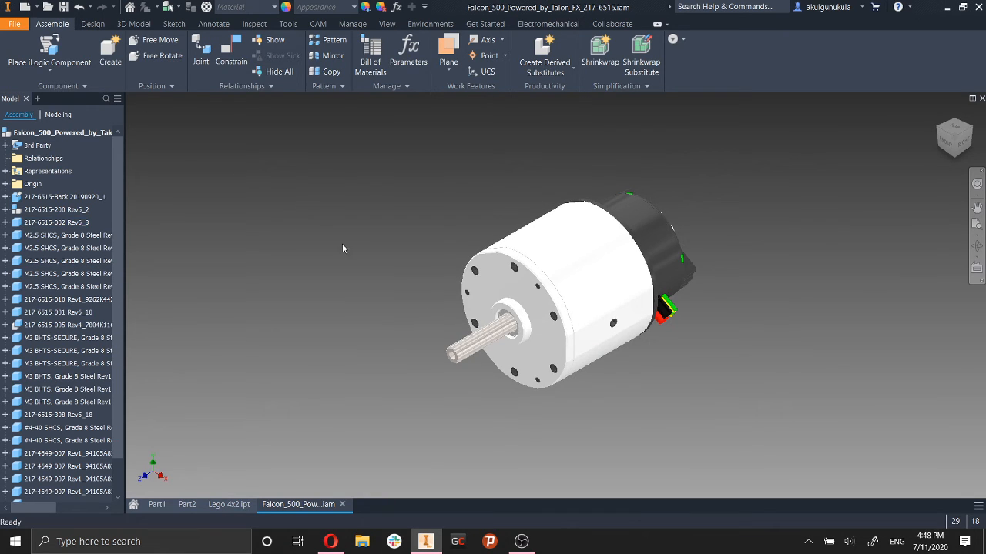
pyautogui.click(288, 24)
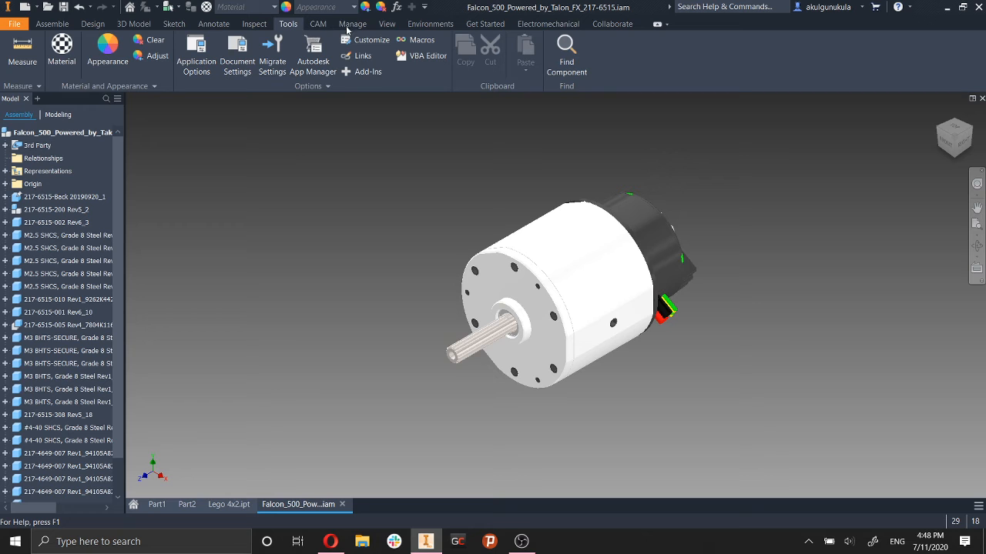
pyautogui.click(387, 24)
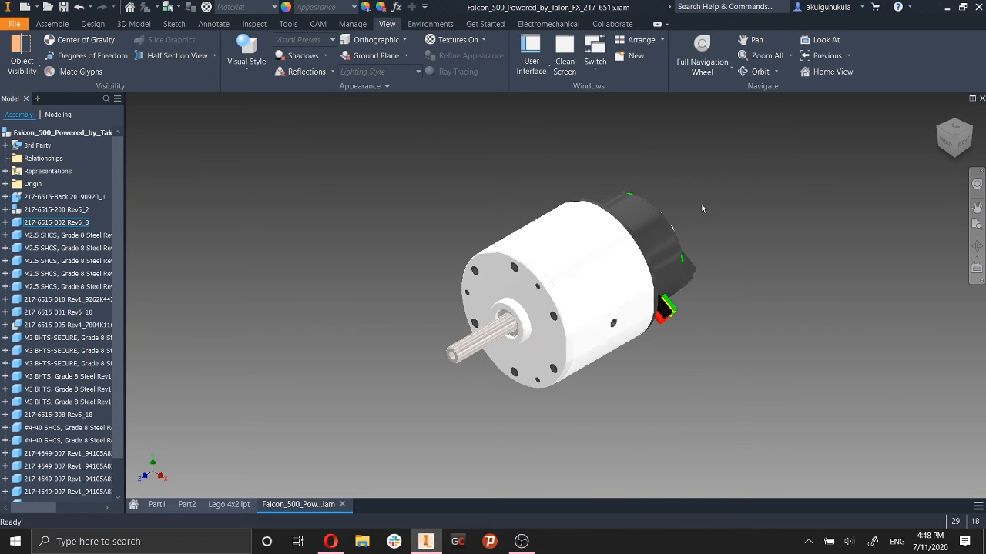
pyautogui.keyDown('shift'); pyautogui.moveTo(711, 347); pyautogui.dragTo(781, 355, button='middle'); pyautogui.keyUp('shift')
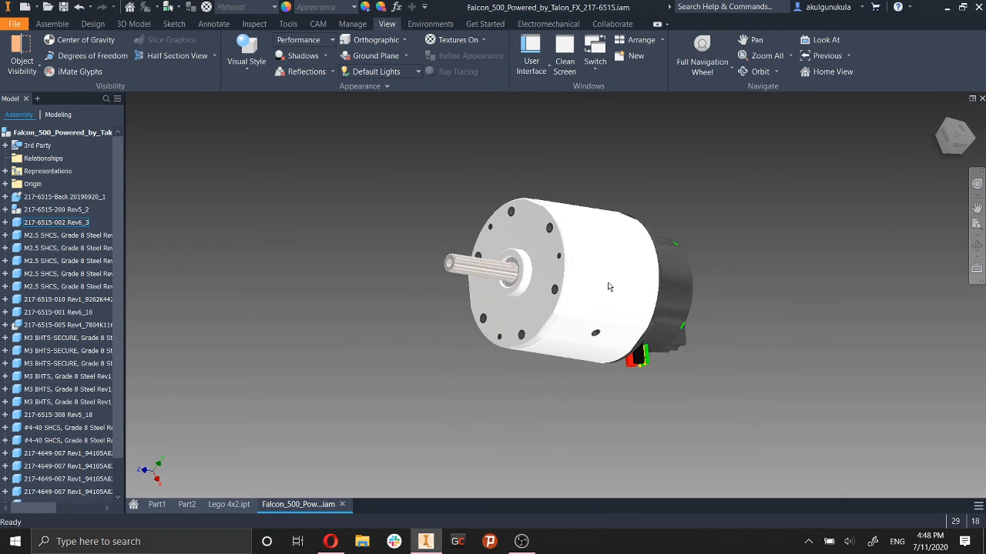
pyautogui.click(67, 225)
pyautogui.rightClick(64, 225)
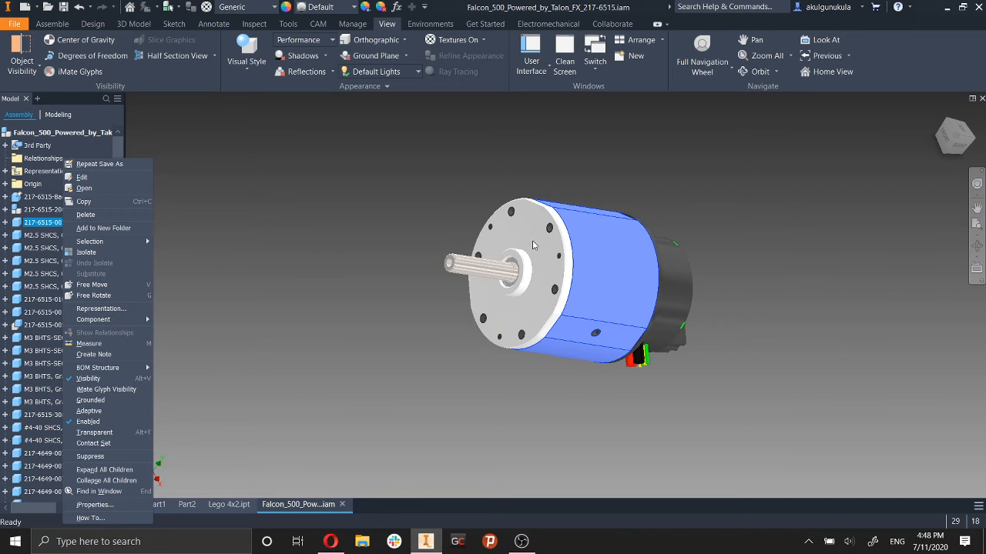
pyautogui.click(357, 221)
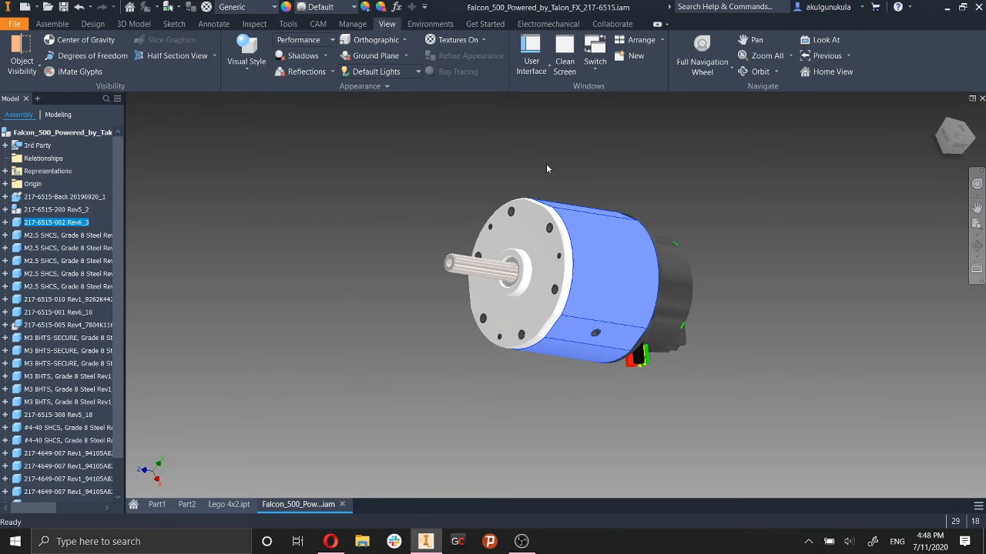
pyautogui.click(25, 63)
pyautogui.click(25, 65)
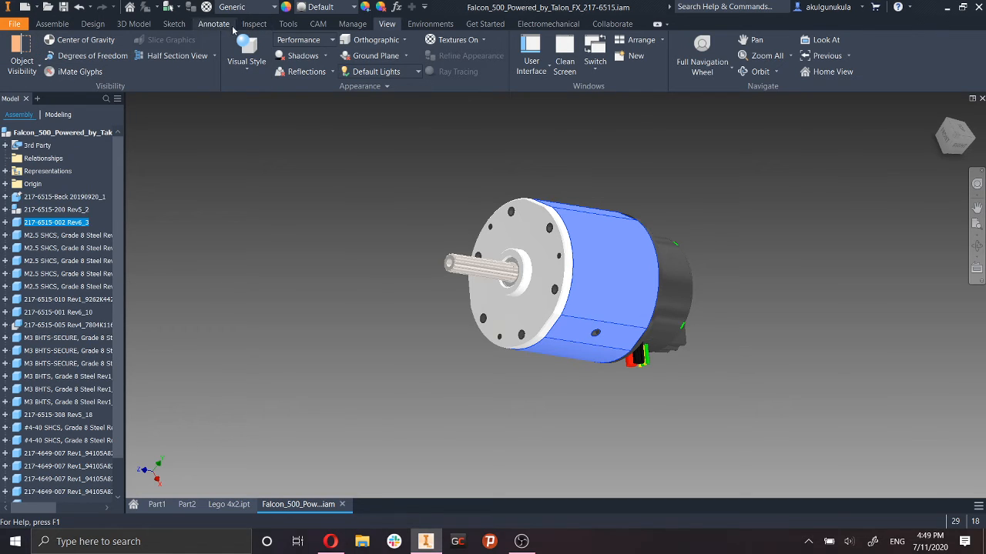
pyautogui.click(289, 24)
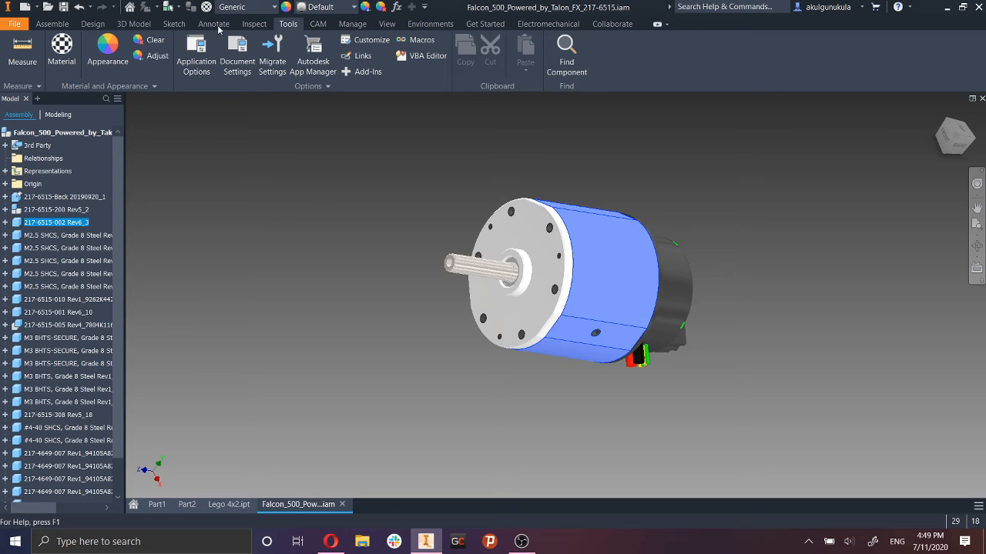
pyautogui.click(217, 25)
pyautogui.click(185, 25)
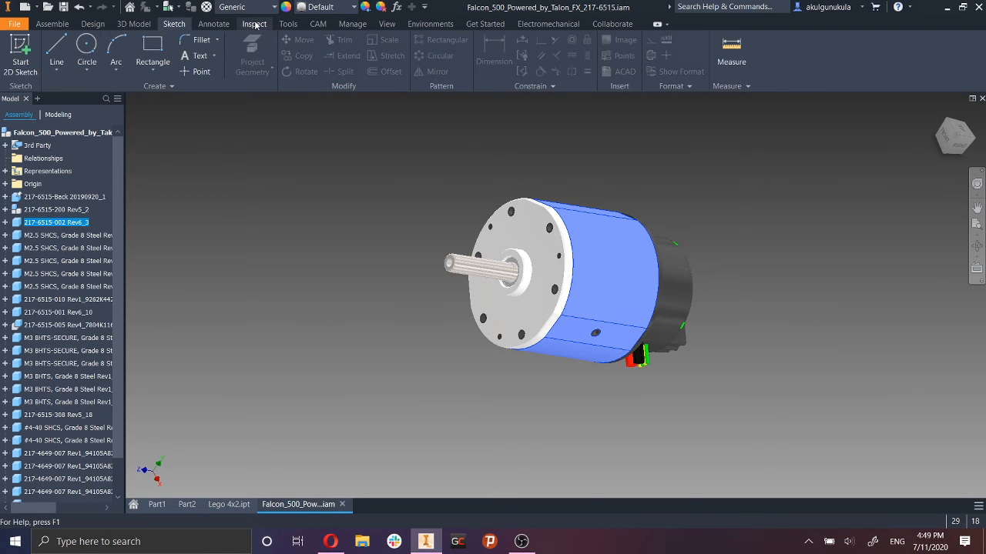
pyautogui.click(256, 23)
pyautogui.click(316, 24)
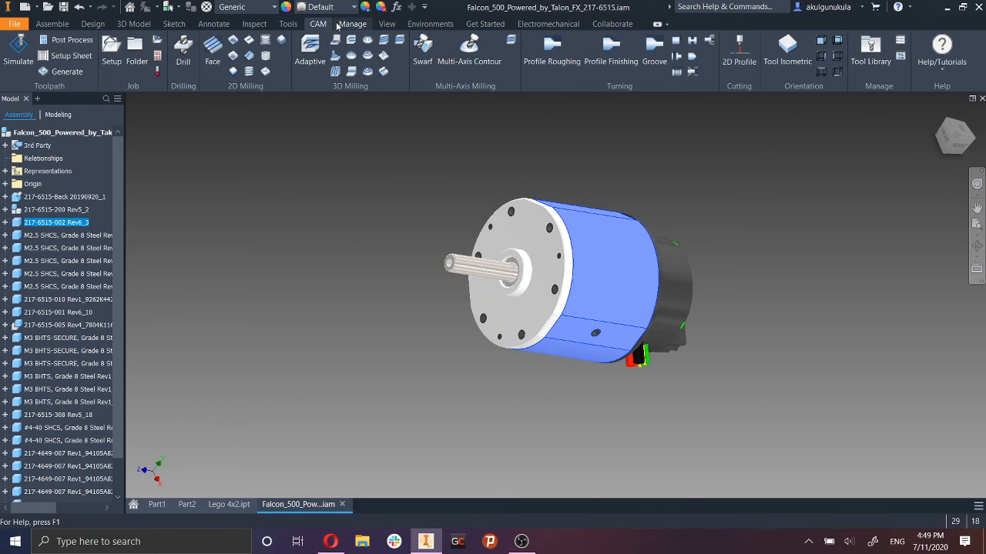
pyautogui.click(339, 24)
# Start a half section view of the motor, using the flat side face of its white housing as the section plane.
pyautogui.click(388, 24)
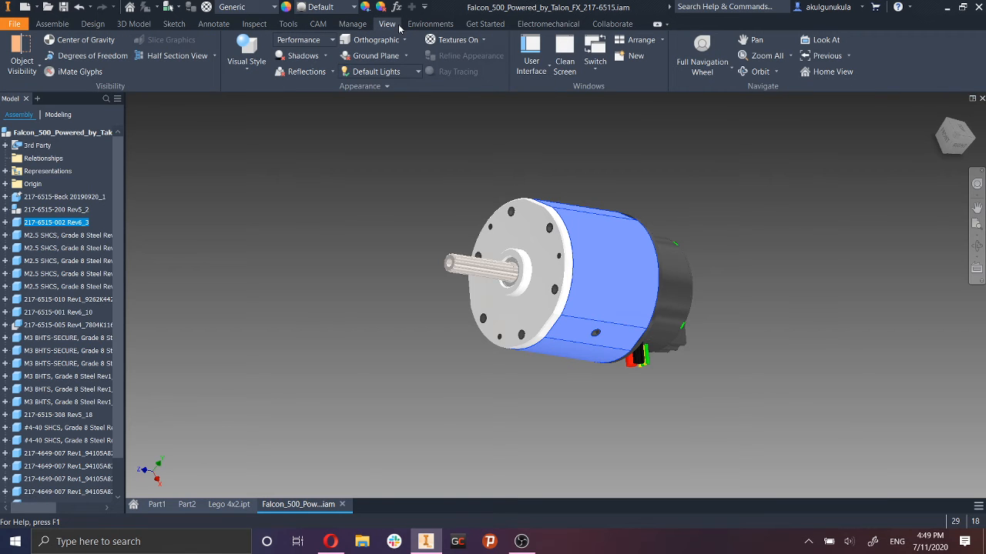
pyautogui.click(192, 58)
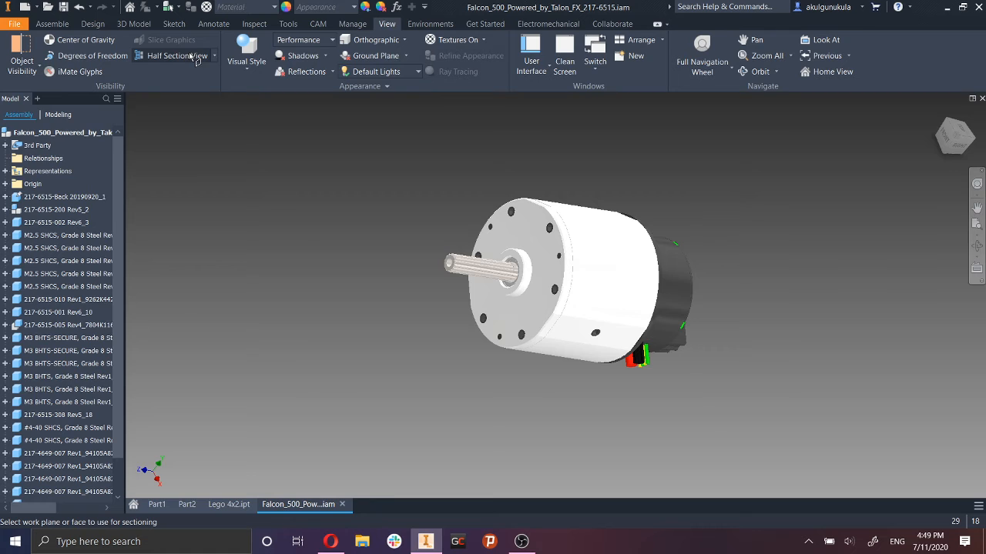
pyautogui.click(214, 57)
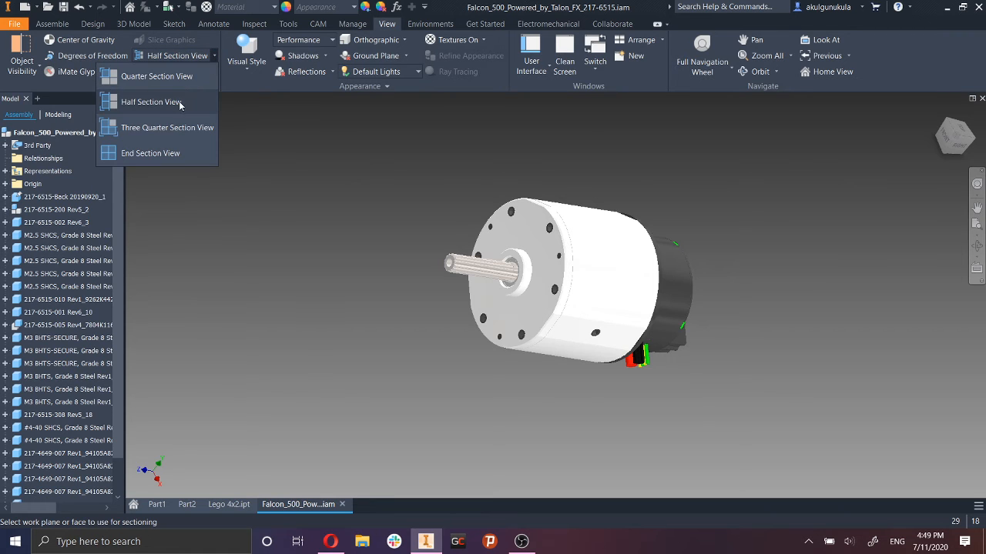
pyautogui.click(151, 103)
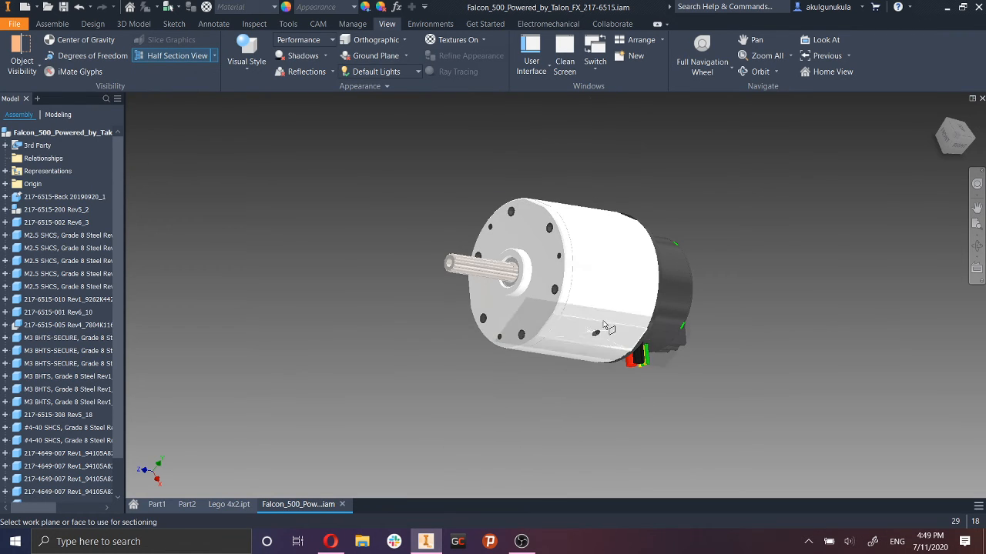
pyautogui.keyDown('shift'); pyautogui.moveTo(608, 329); pyautogui.dragTo(696, 279, button='middle'); pyautogui.keyUp('shift')
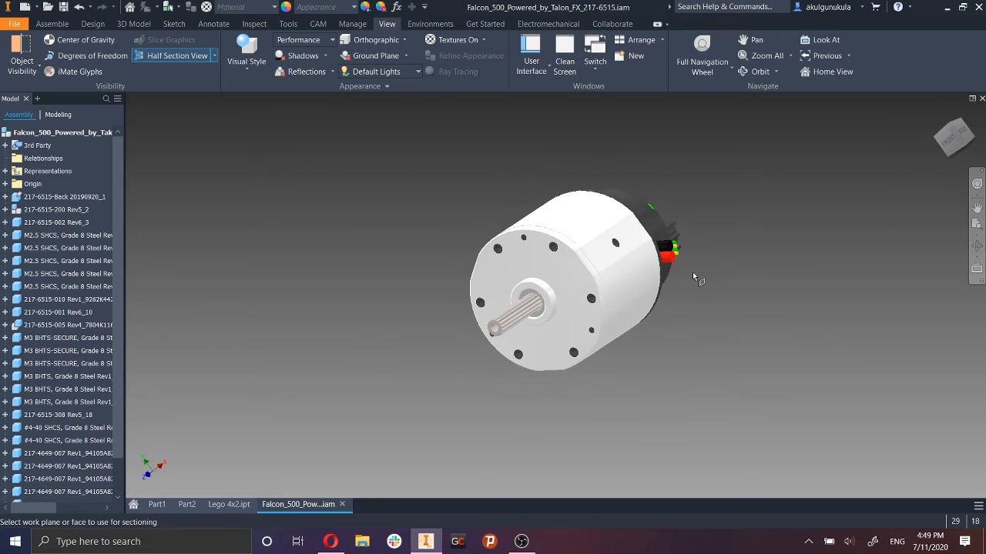
pyautogui.click(598, 262)
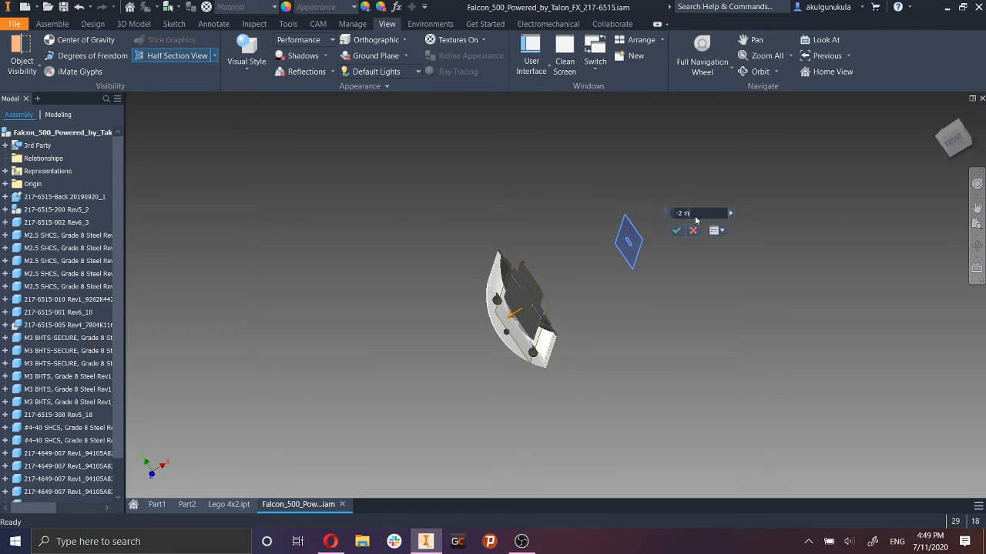
# Set the section plane's offset to -1 in, apply the half section, and inspect the cut motor.
pyautogui.click(684, 215)
pyautogui.press('BackSpace')
pyautogui.write('1')
pyautogui.keyDown('shift'); pyautogui.moveTo(656, 345); pyautogui.dragTo(612, 254, button='middle'); pyautogui.keyUp('shift')
pyautogui.click(675, 230)
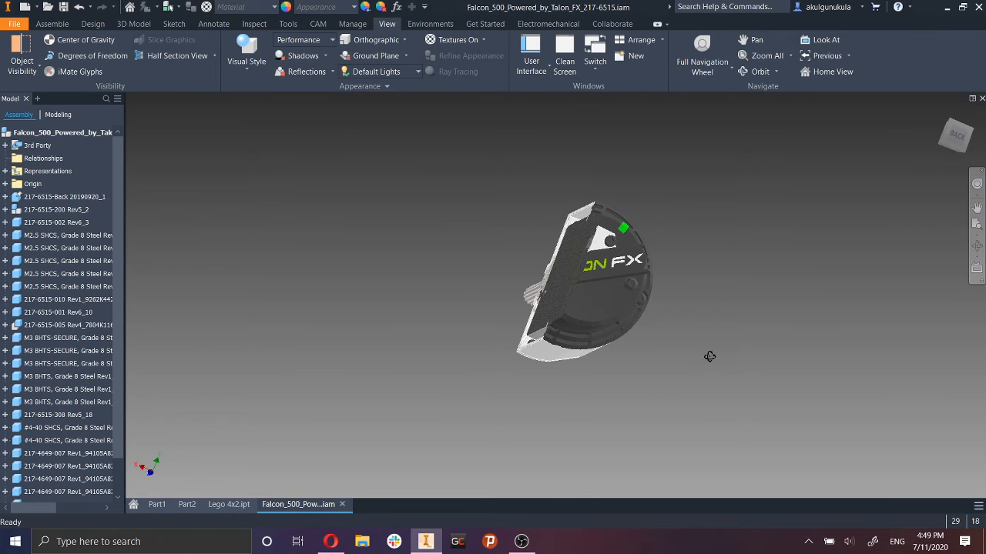
pyautogui.keyDown('shift'); pyautogui.moveTo(710, 357); pyautogui.dragTo(709, 392, button='middle'); pyautogui.keyUp('shift')
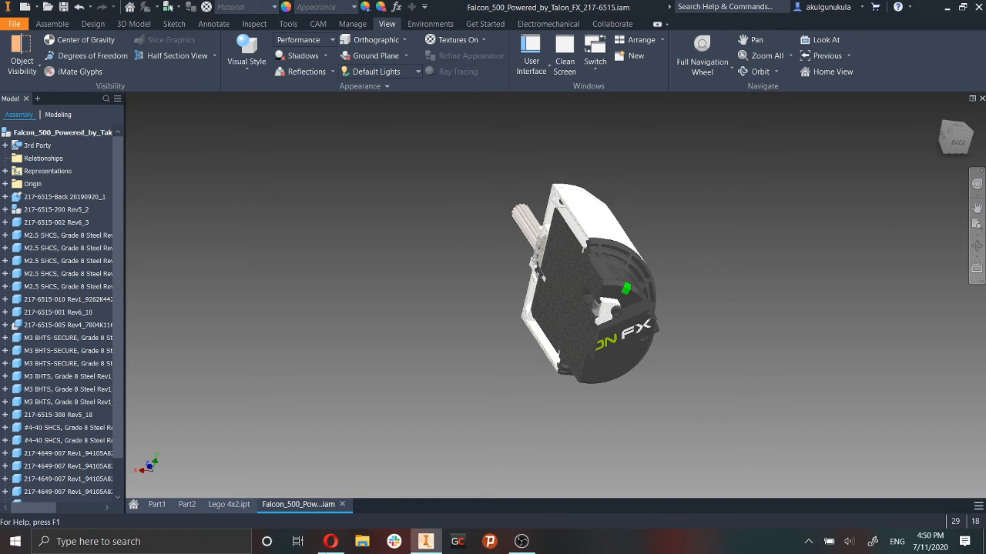
# Open the Geaarbox final.iam assembly from File Explorer and bring it to the front in Inventor.
pyautogui.click(330, 542)
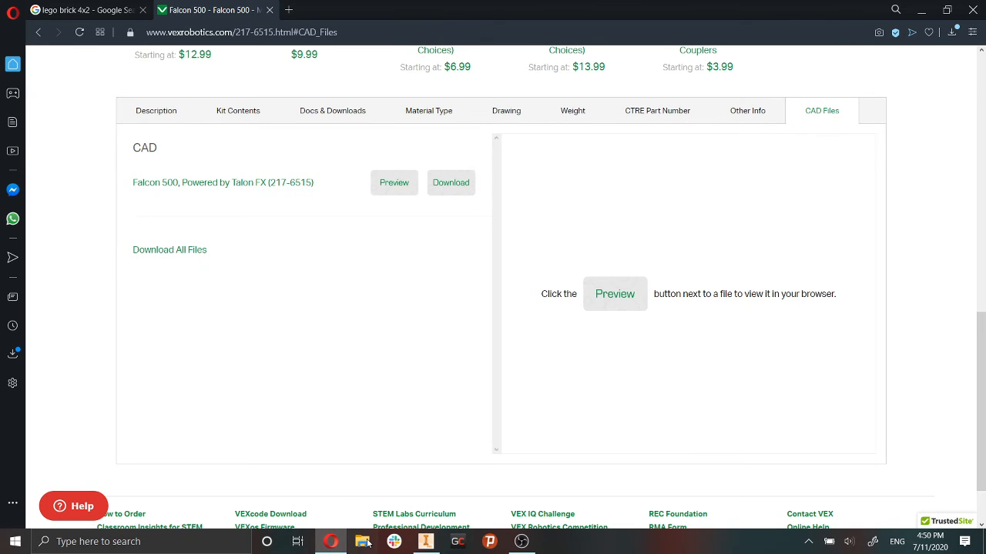
pyautogui.click(360, 542)
pyautogui.doubleClick(257, 281)
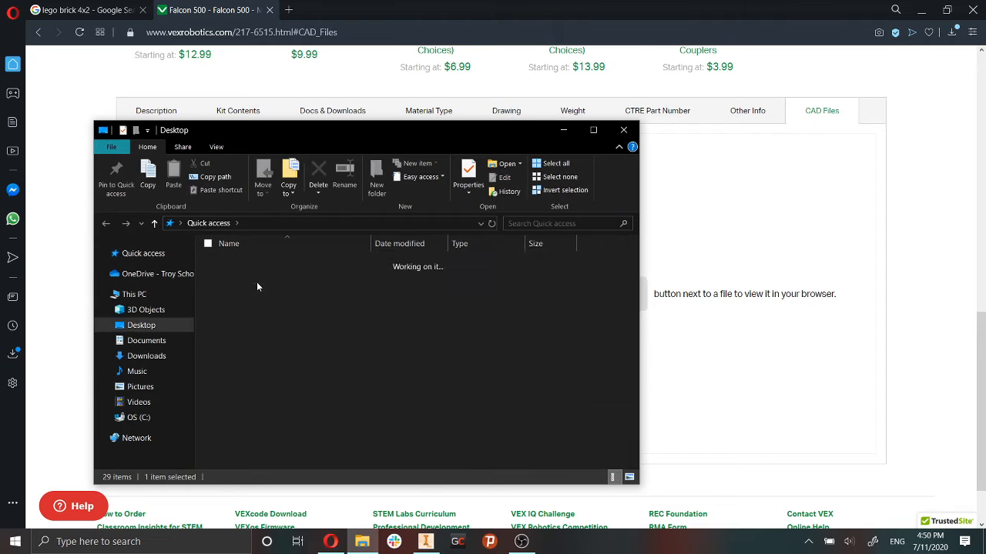
pyautogui.doubleClick(261, 277)
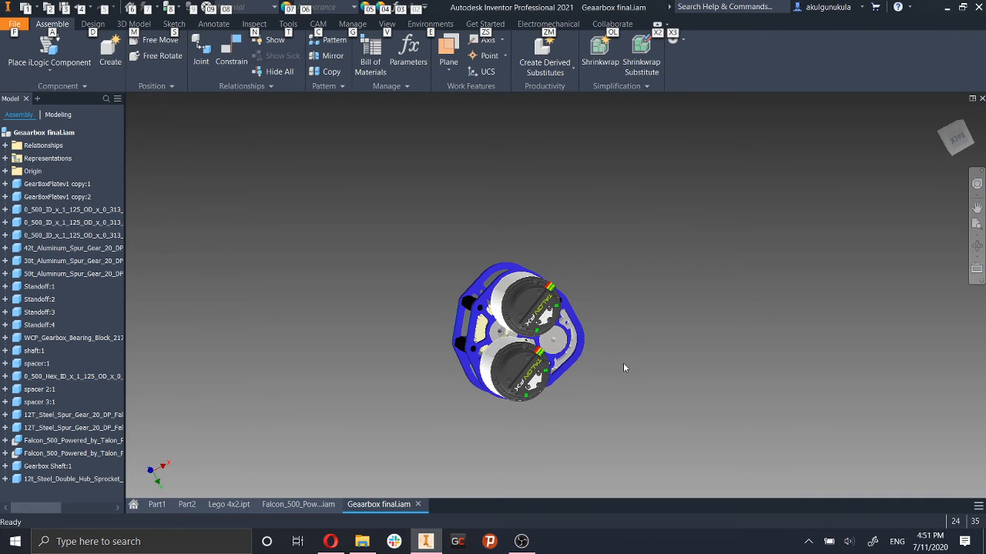
pyautogui.hotkey('ctrl', 'Tab')
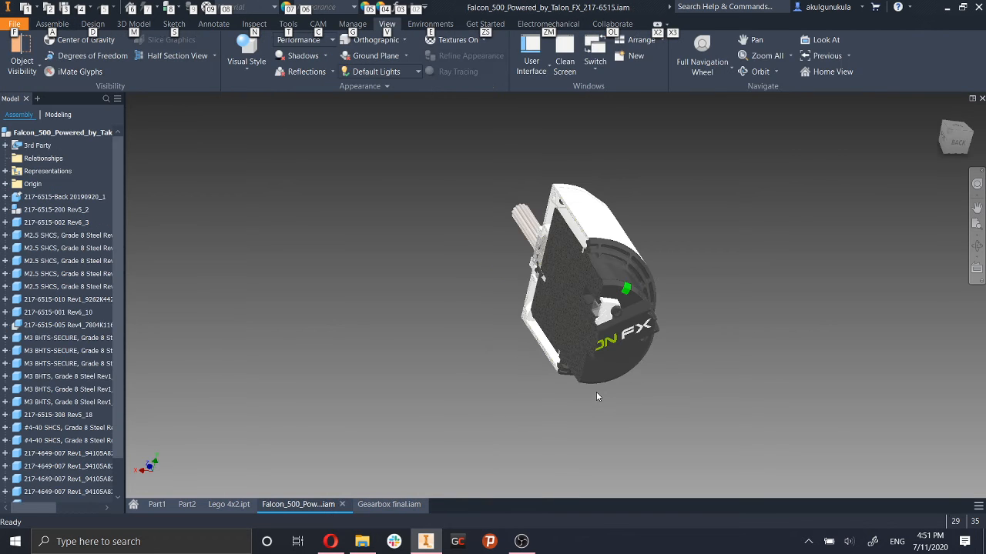
pyautogui.click(389, 504)
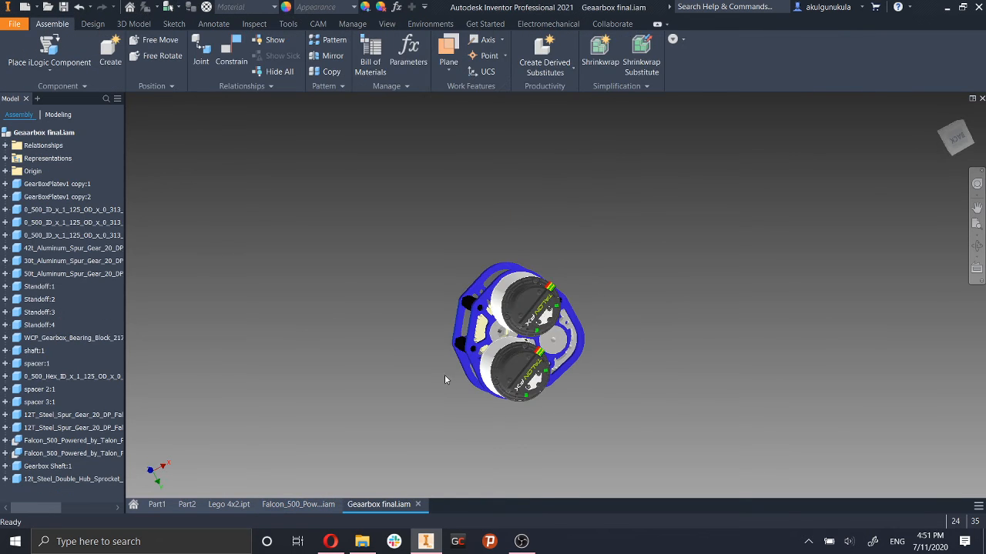
# Set the gearbox assembly's visual style to Shaded with Edges and examine the model from several angles.
pyautogui.keyDown('shift'); pyautogui.moveTo(500, 375); pyautogui.dragTo(623, 334, button='middle'); pyautogui.keyUp('shift')
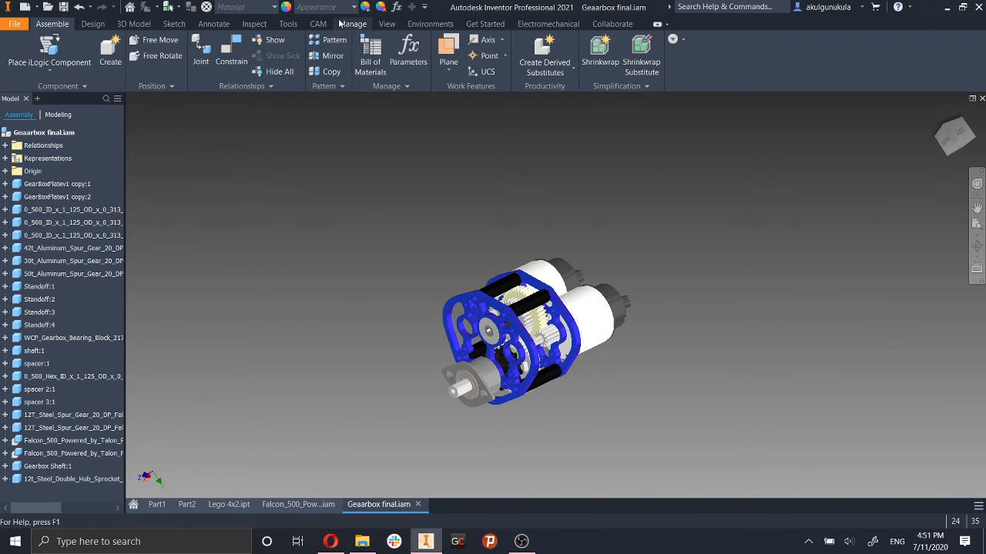
pyautogui.click(384, 25)
pyautogui.click(245, 57)
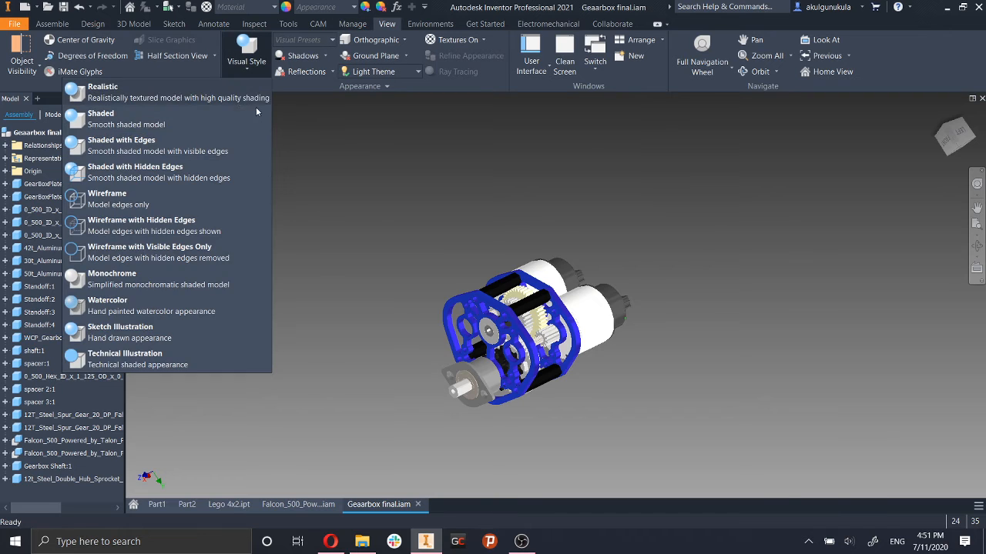
pyautogui.click(183, 150)
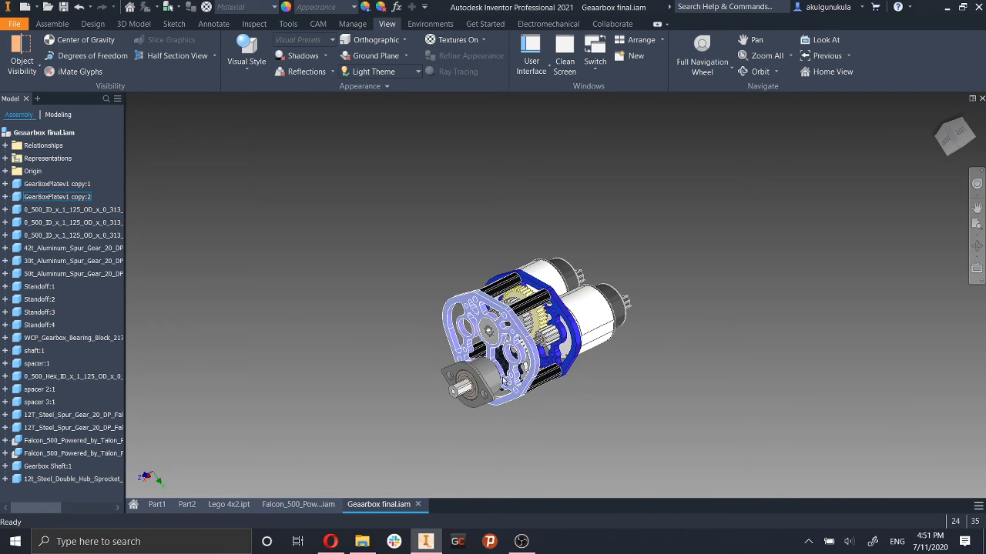
pyautogui.keyDown('shift'); pyautogui.moveTo(544, 410); pyautogui.dragTo(556, 382, button='middle'); pyautogui.keyUp('shift')
pyautogui.keyDown('shift'); pyautogui.moveTo(570, 347); pyautogui.dragTo(462, 347, button='middle'); pyautogui.keyUp('shift')
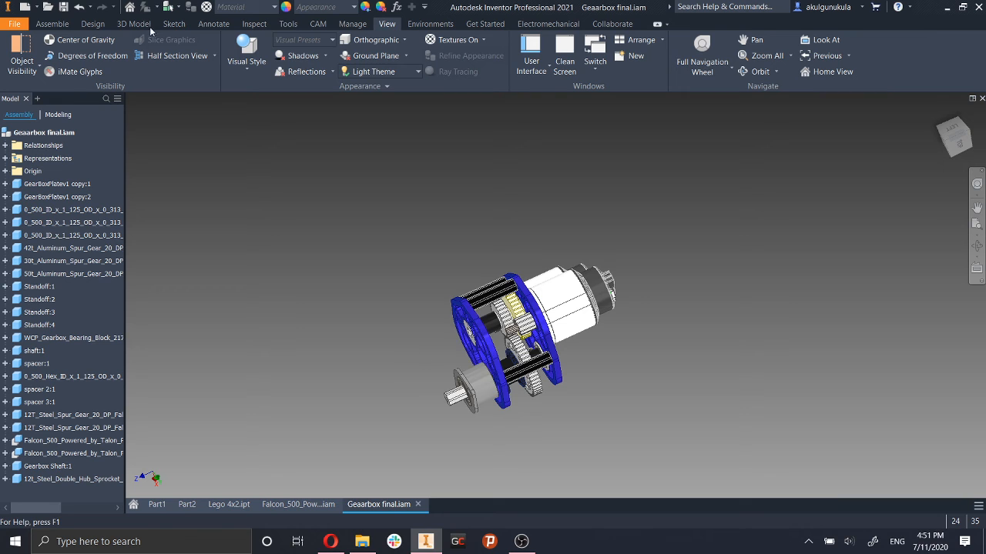
# Start a half section view of the gearbox, using the slanted upper edge face of the front blue plate as the section plane.
pyautogui.click(171, 56)
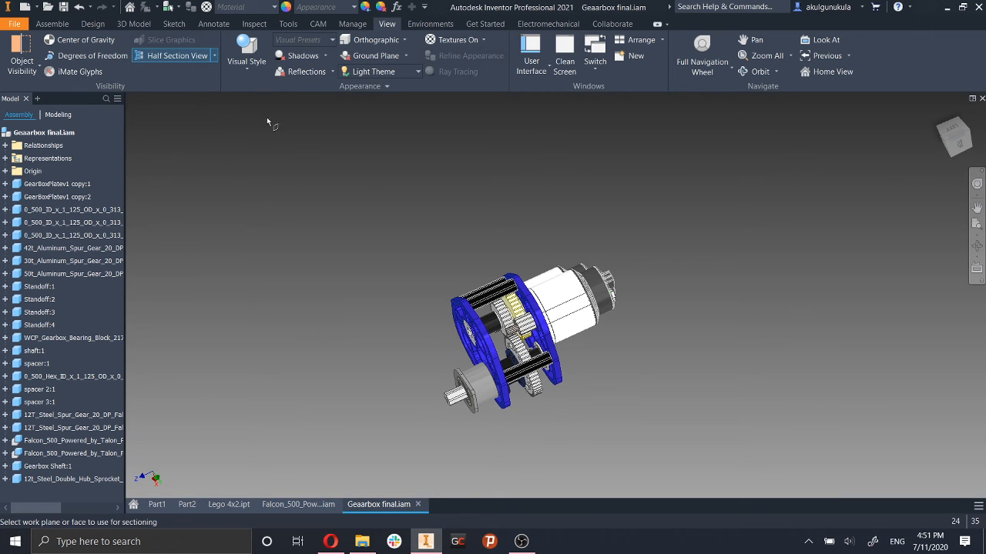
pyautogui.keyDown('shift'); pyautogui.moveTo(492, 346); pyautogui.dragTo(549, 340, button='middle'); pyautogui.keyUp('shift')
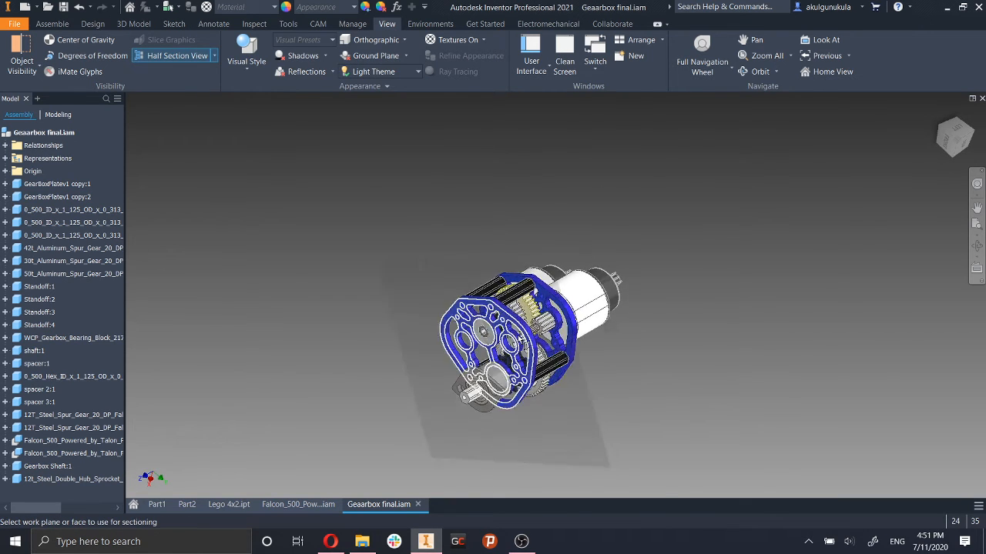
pyautogui.scroll(-5, 549, 339)
pyautogui.click(495, 255)
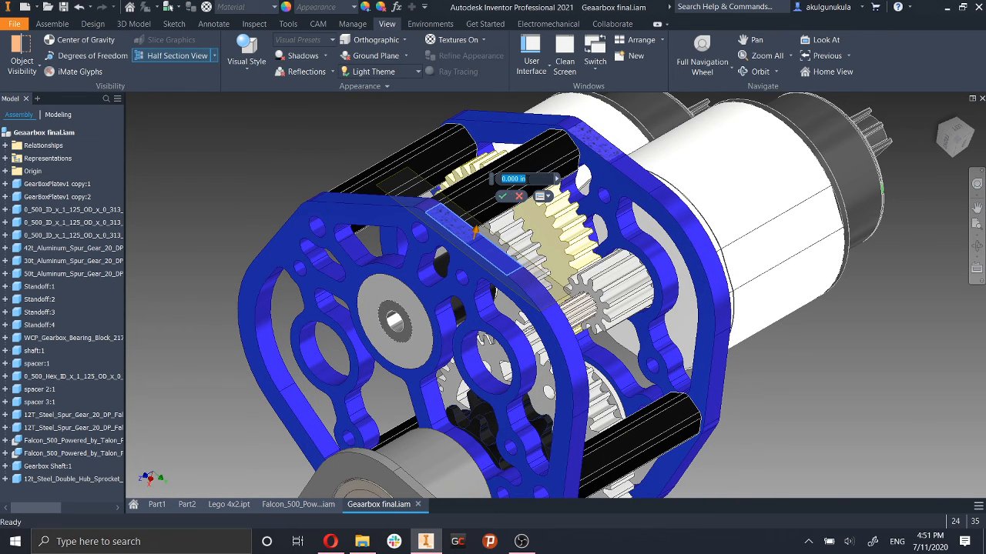
# Set the section plane's offset to -3 in, apply the half section, and inspect the cut gears, shaft and motor.
pyautogui.write('4')
pyautogui.write('-')
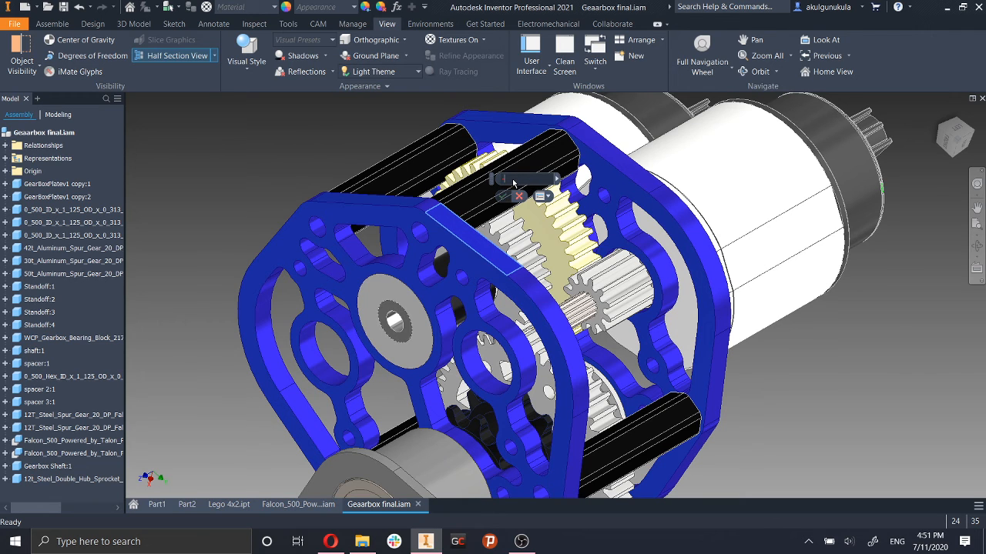
pyautogui.write('4')
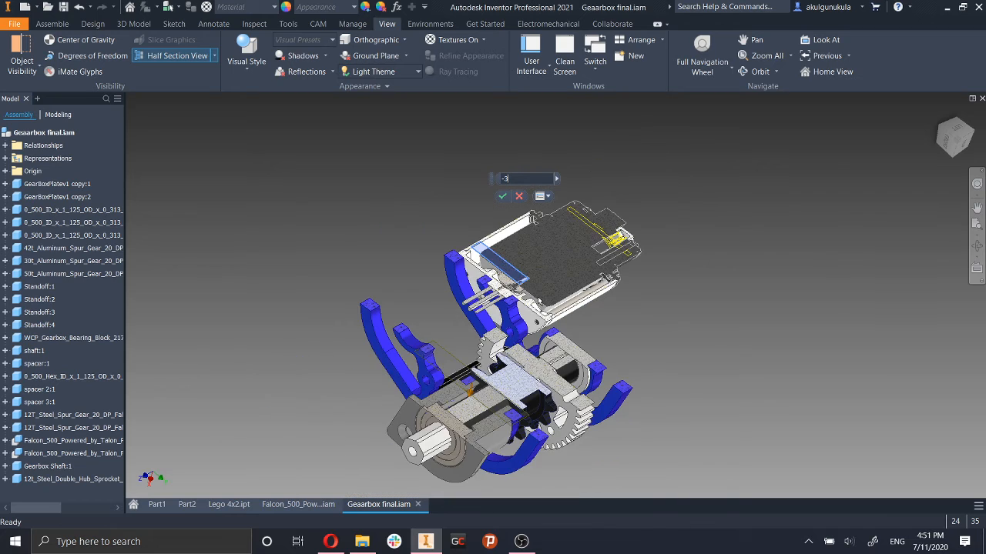
pyautogui.keyDown('shift'); pyautogui.moveTo(577, 308); pyautogui.dragTo(504, 188, button='middle'); pyautogui.keyUp('shift')
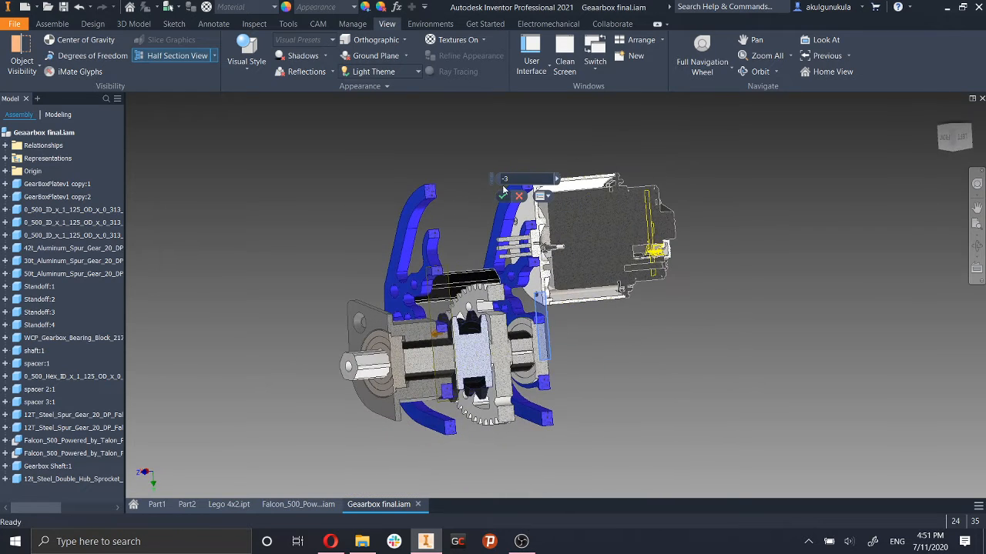
pyautogui.click(502, 197)
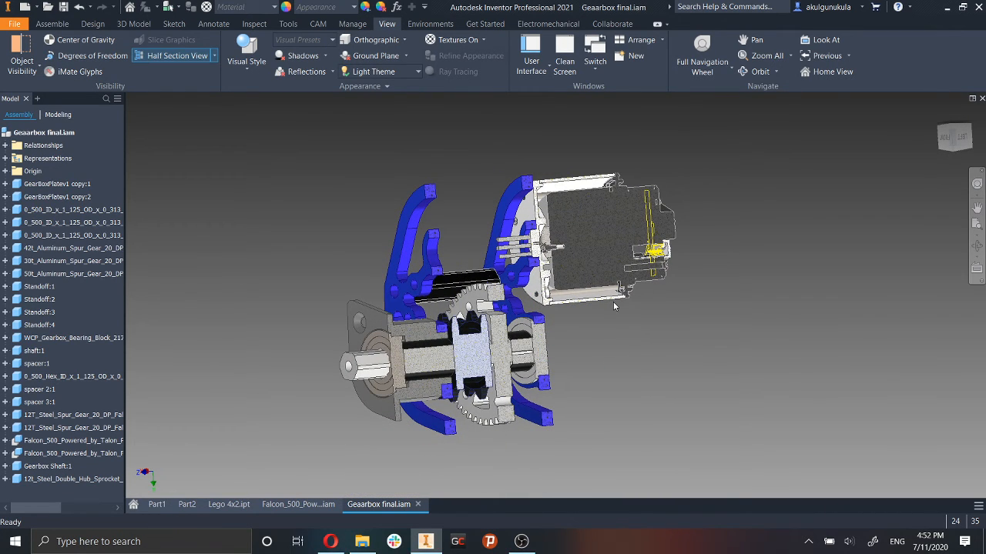
pyautogui.keyDown('shift'); pyautogui.moveTo(634, 308); pyautogui.dragTo(420, 282, button='middle'); pyautogui.keyUp('shift')
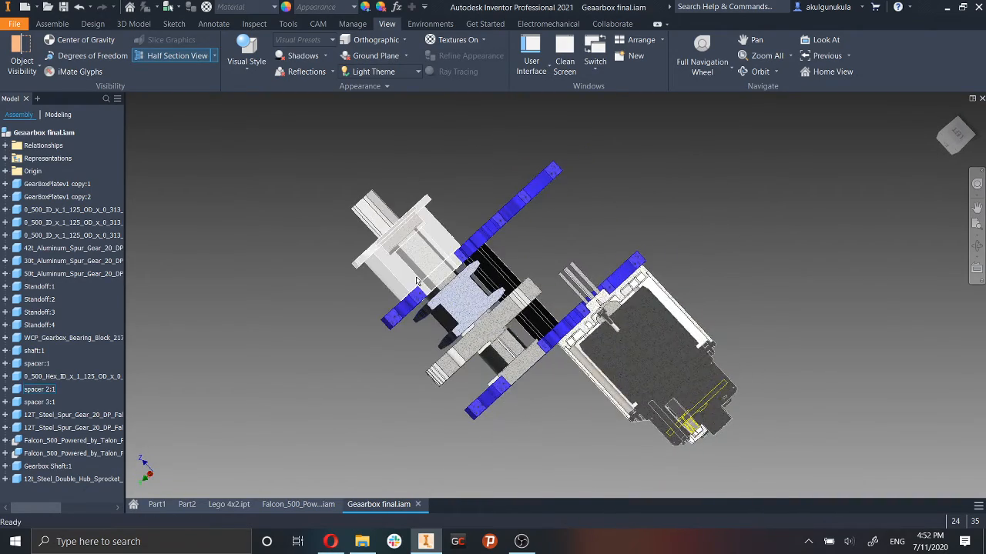
pyautogui.scroll(-4, 435, 266)
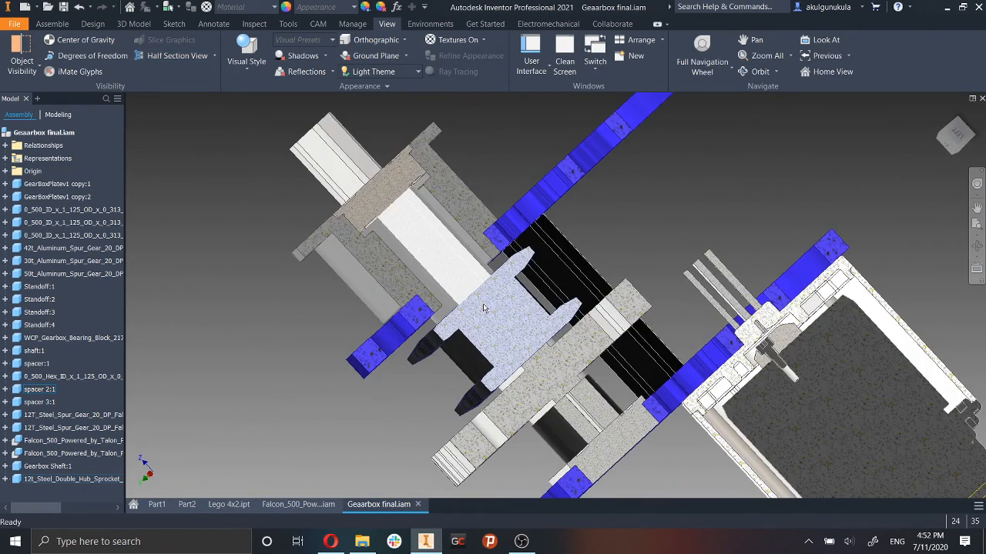
pyautogui.keyDown('shift'); pyautogui.moveTo(484, 308); pyautogui.dragTo(415, 262, button='middle'); pyautogui.keyUp('shift')
pyautogui.keyDown('shift'); pyautogui.moveTo(439, 309); pyautogui.dragTo(543, 340, button='middle'); pyautogui.keyUp('shift')
pyautogui.keyDown('shift'); pyautogui.moveTo(617, 339); pyautogui.dragTo(785, 231, button='middle'); pyautogui.keyUp('shift')
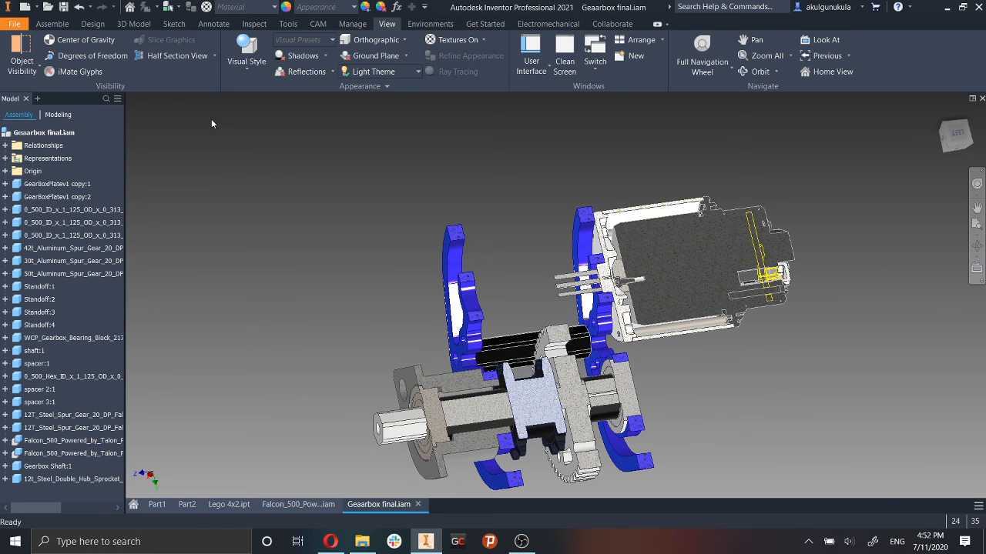
# End the section view of the gearbox assembly and examine the whole model around the sprocket and front plate.
pyautogui.click(180, 57)
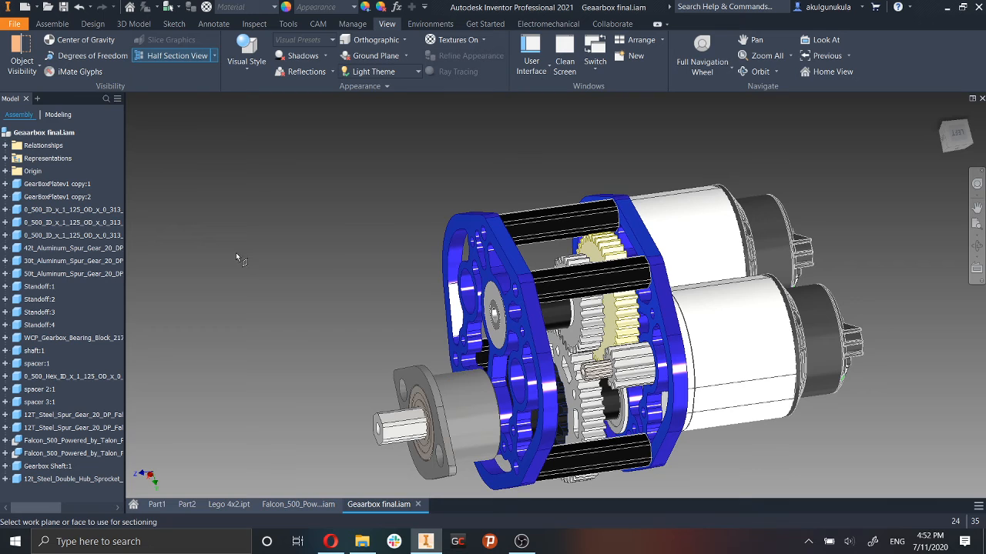
pyautogui.press('Escape')
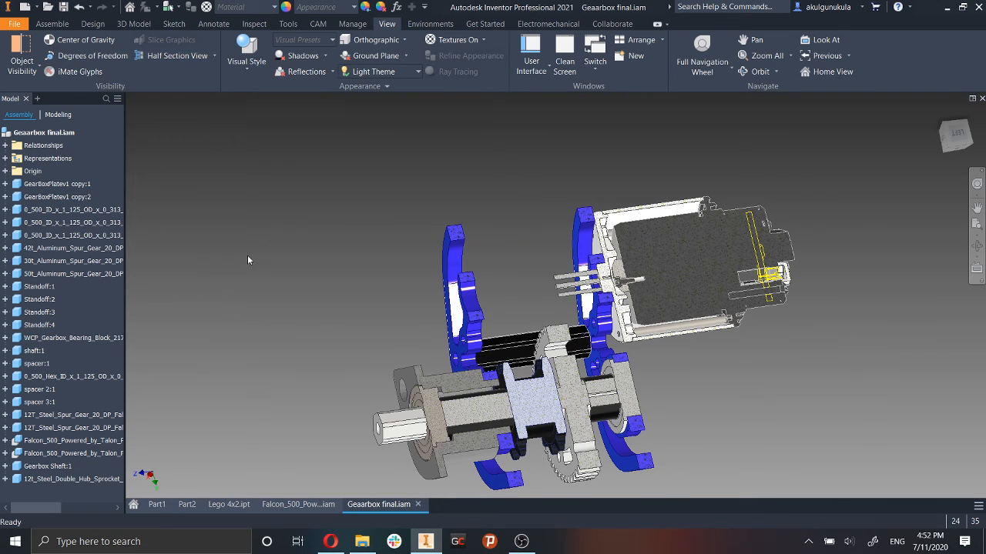
pyautogui.click(215, 56)
pyautogui.click(162, 155)
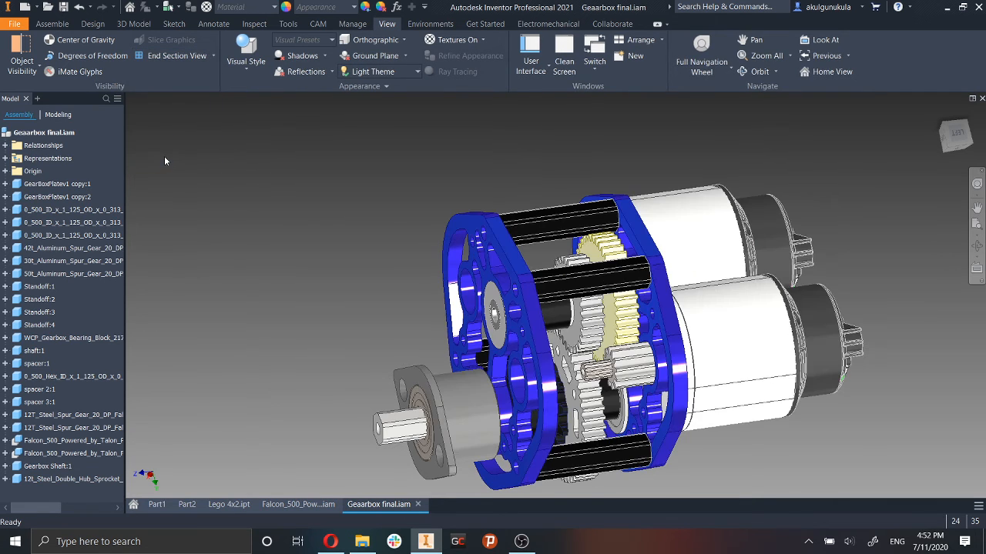
pyautogui.keyDown('shift'); pyautogui.moveTo(526, 326); pyautogui.dragTo(562, 379, button='middle'); pyautogui.keyUp('shift')
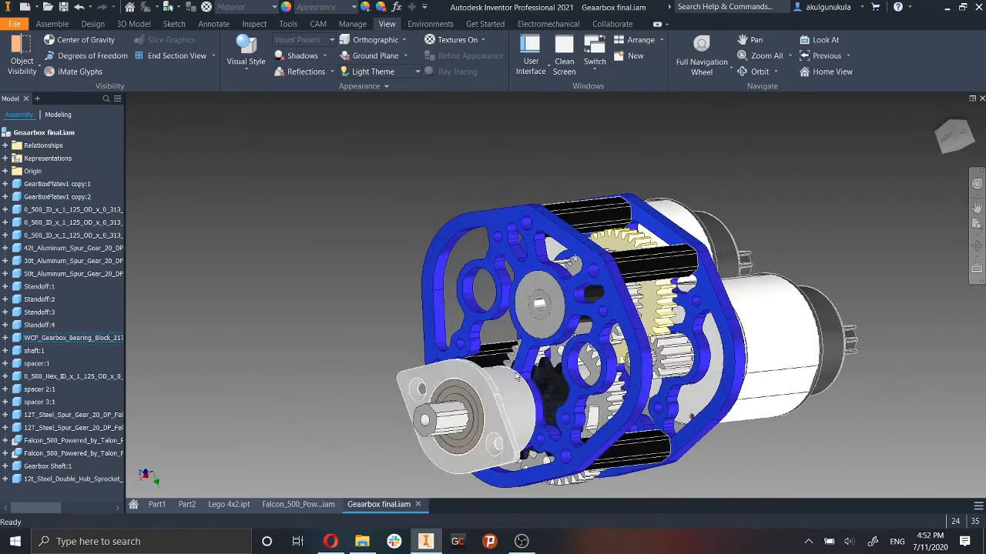
pyautogui.keyDown('shift'); pyautogui.moveTo(522, 413); pyautogui.dragTo(504, 391, button='middle'); pyautogui.keyUp('shift')
pyautogui.scroll(-5, 509, 389)
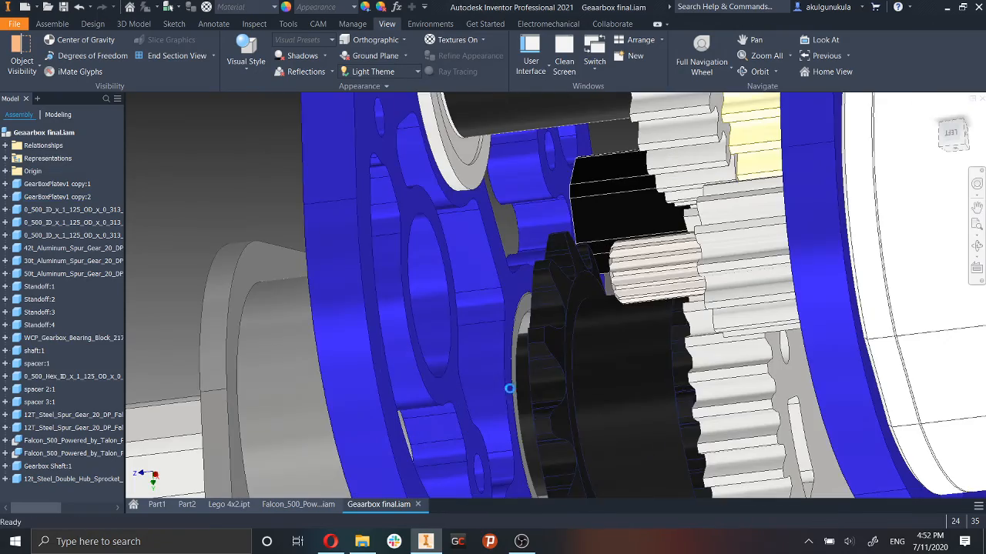
pyautogui.scroll(6, 533, 359)
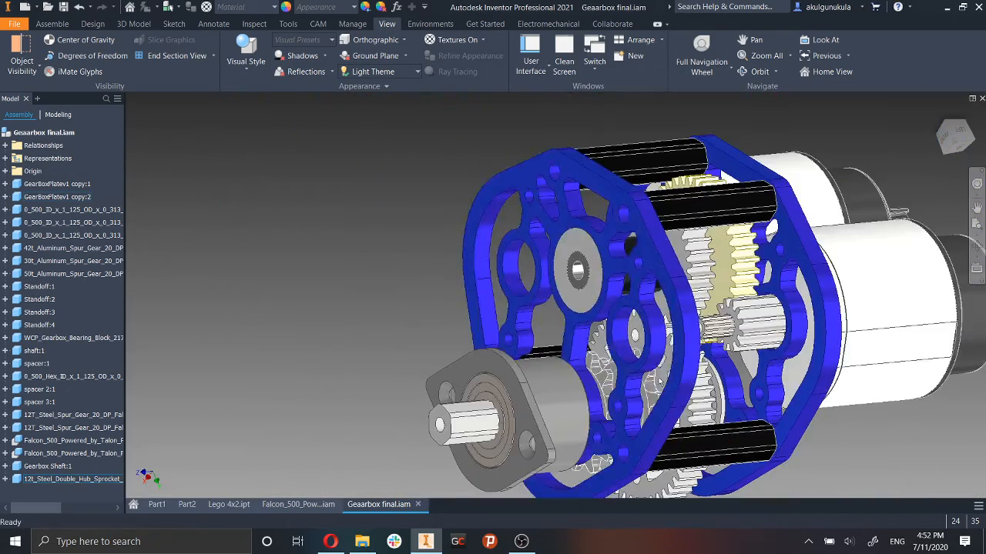
pyautogui.keyDown('shift'); pyautogui.moveTo(660, 381); pyautogui.dragTo(578, 400, button='middle'); pyautogui.keyUp('shift')
pyautogui.click(560, 402)
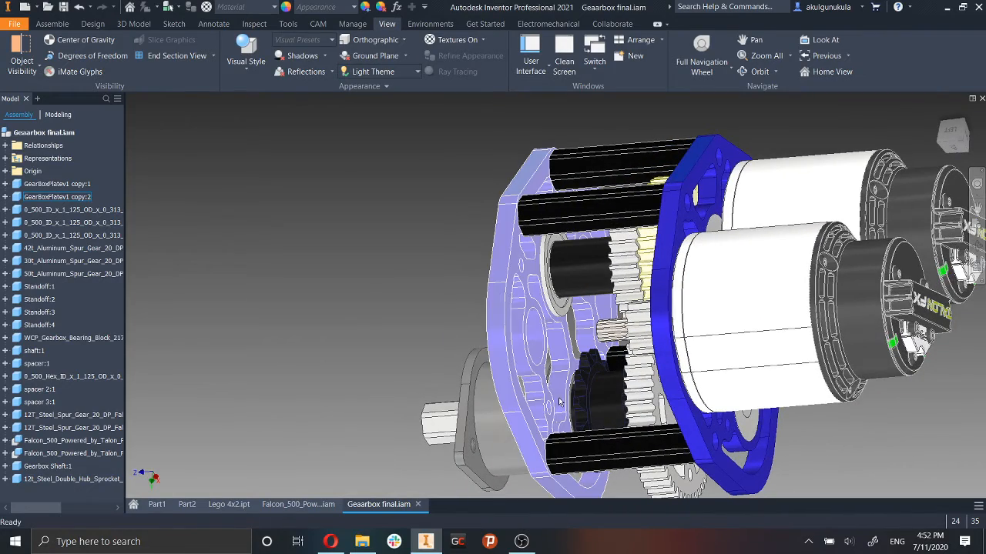
pyautogui.keyDown('shift'); pyautogui.moveTo(602, 383); pyautogui.dragTo(712, 377, button='middle'); pyautogui.keyUp('shift')
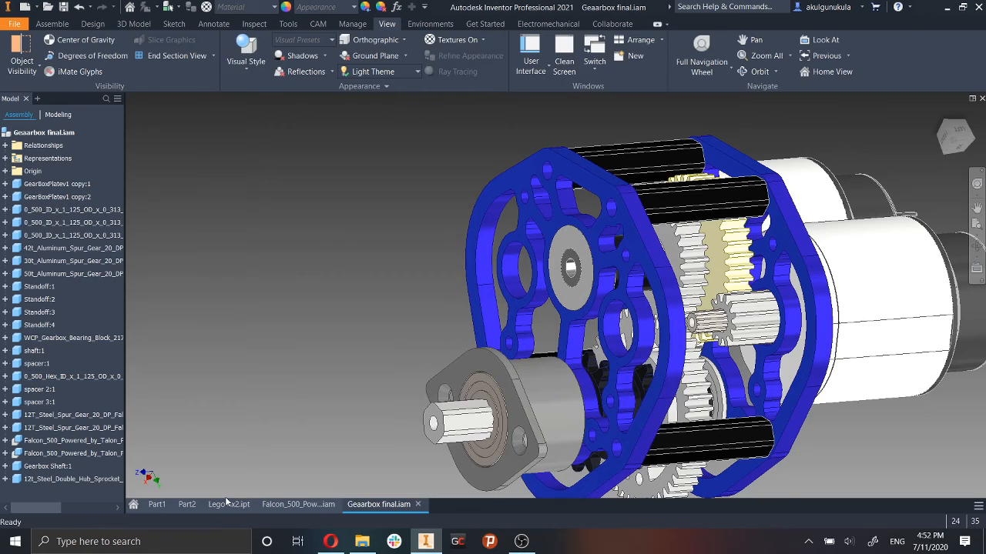
# Bring up the Part2 model, switch to the Opera browser, and review the VEX Falcon 500 product page with its CAD download.
pyautogui.click(187, 505)
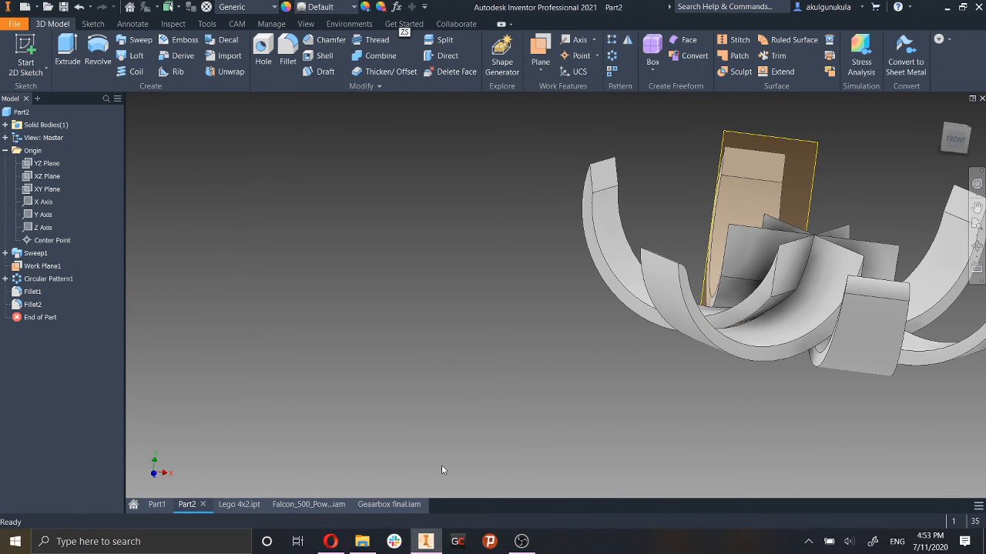
pyautogui.click(331, 542)
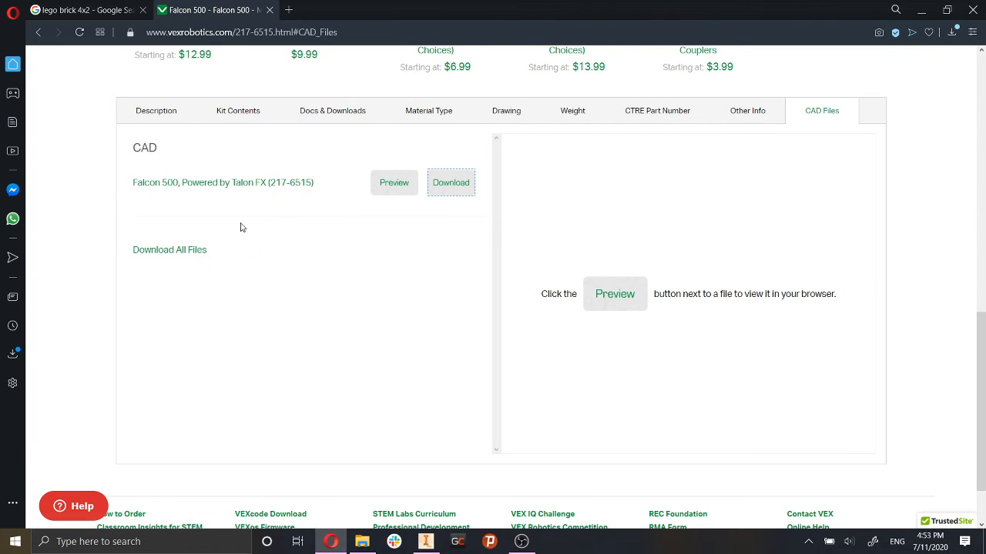
pyautogui.scroll(2, 250, 254)
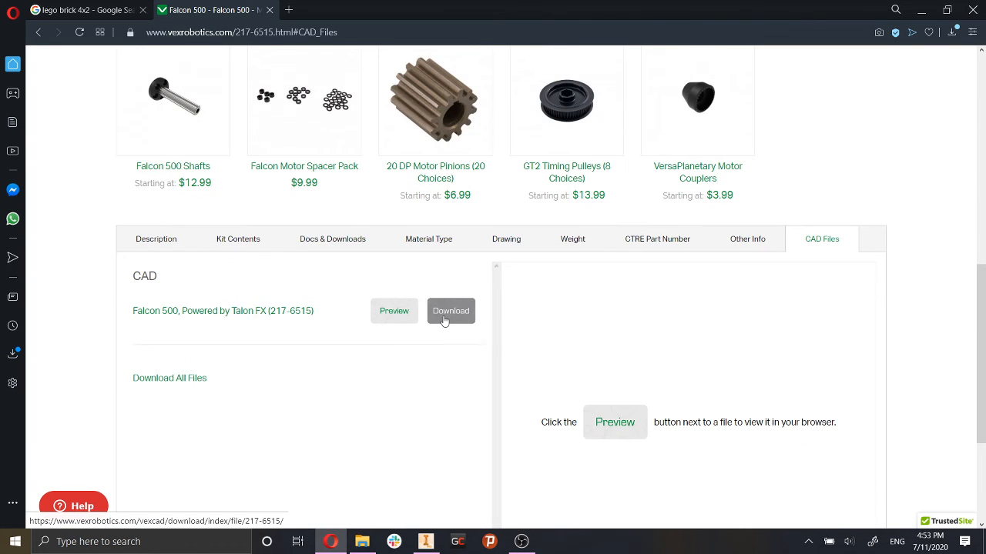
pyautogui.scroll(10, 462, 370)
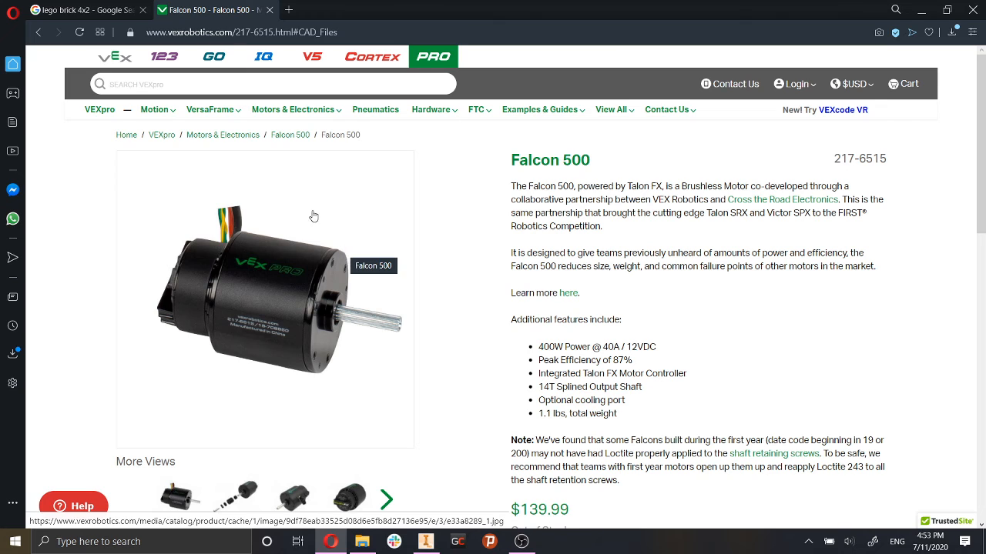
# Search the web for andymark in a new browser tab and open the AndyMark website.
pyautogui.click(289, 10)
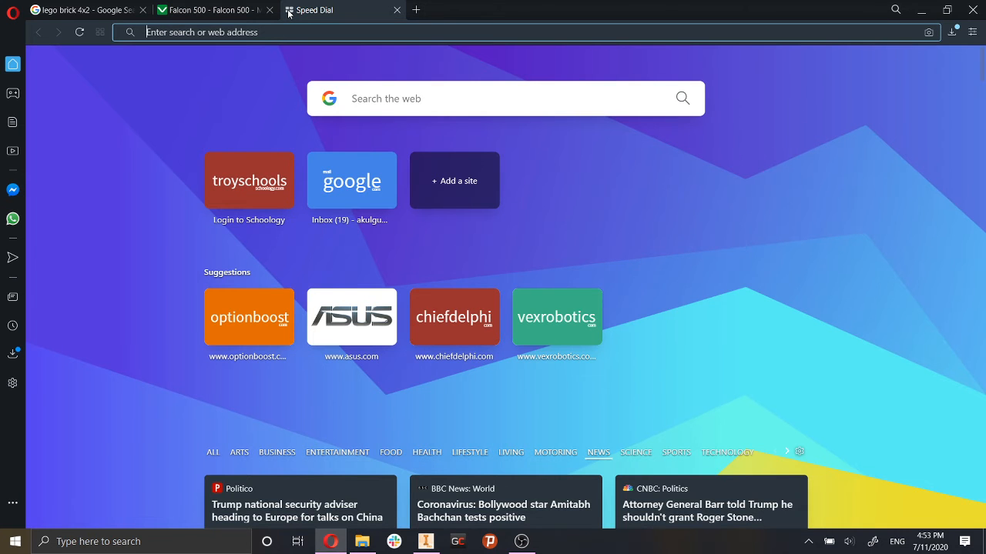
pyautogui.write('andymark')
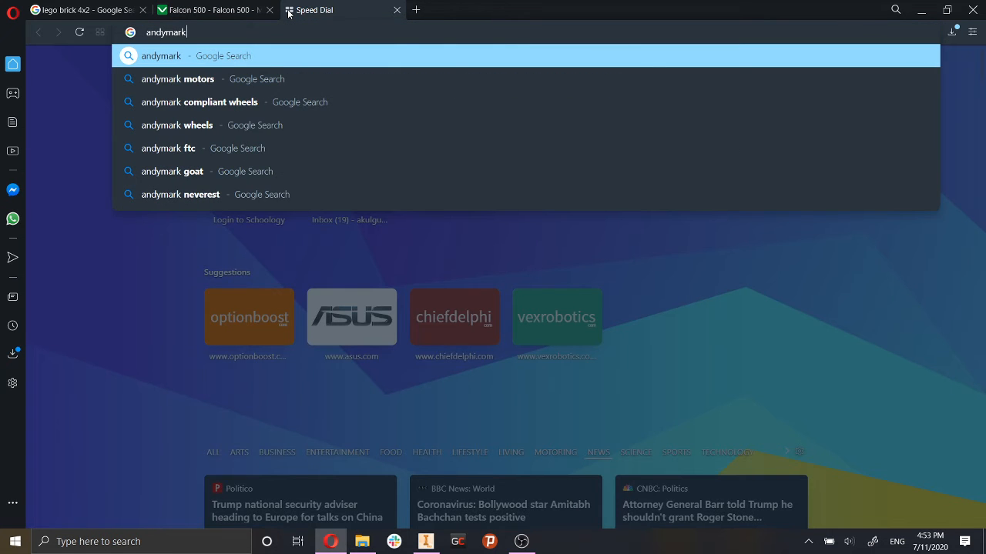
pyautogui.press('Return')
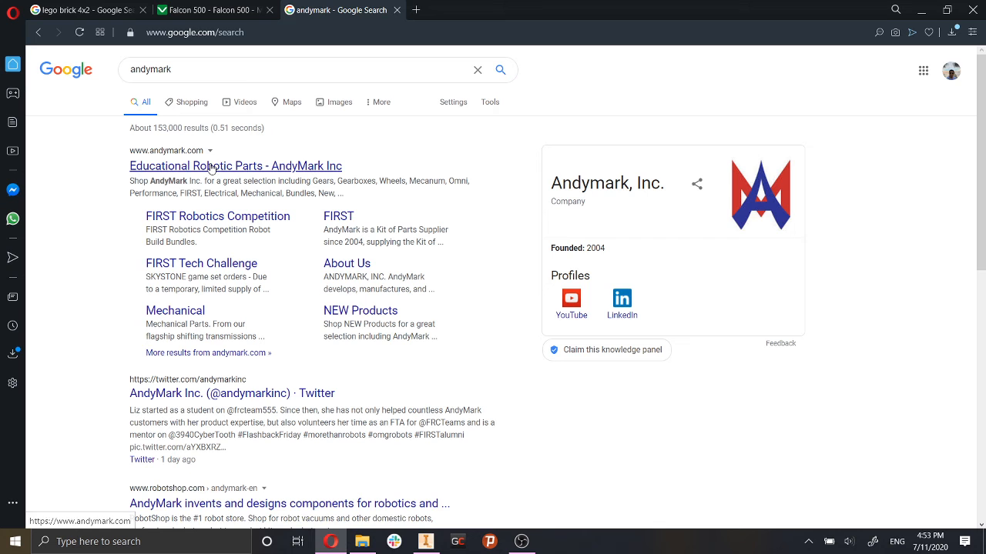
pyautogui.click(210, 167)
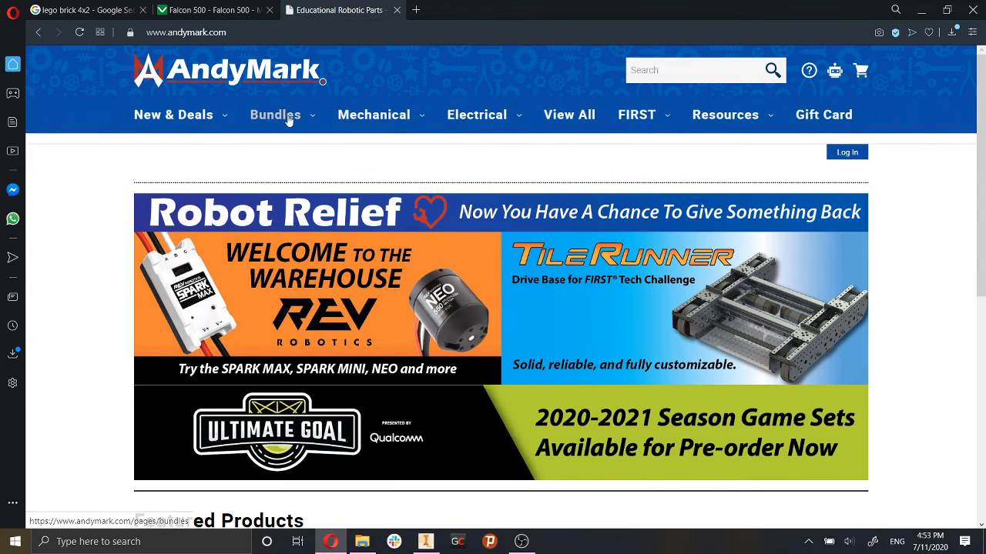
# Look over the AndyMark home page and search the store for wheels.
pyautogui.moveTo(372, 116)
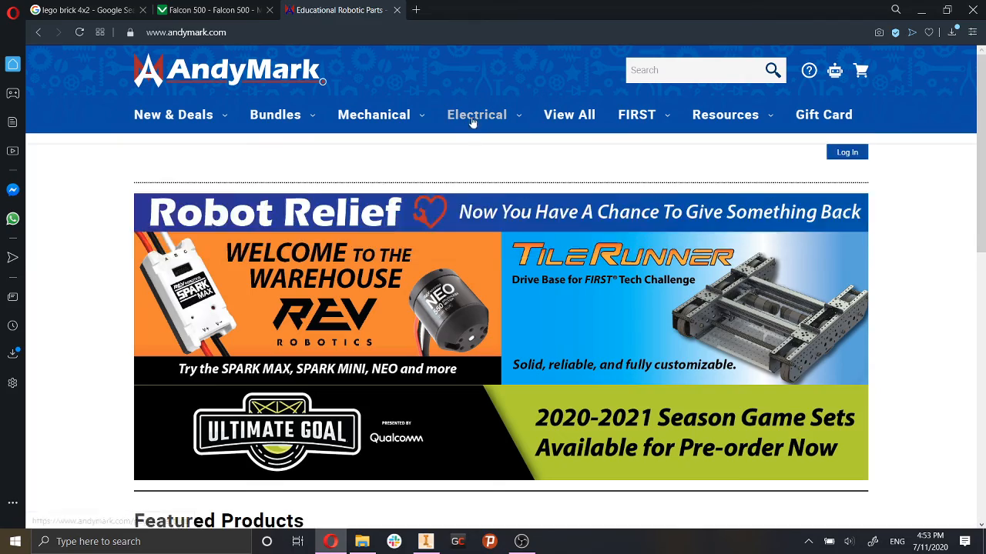
pyautogui.scroll(-7, 567, 115)
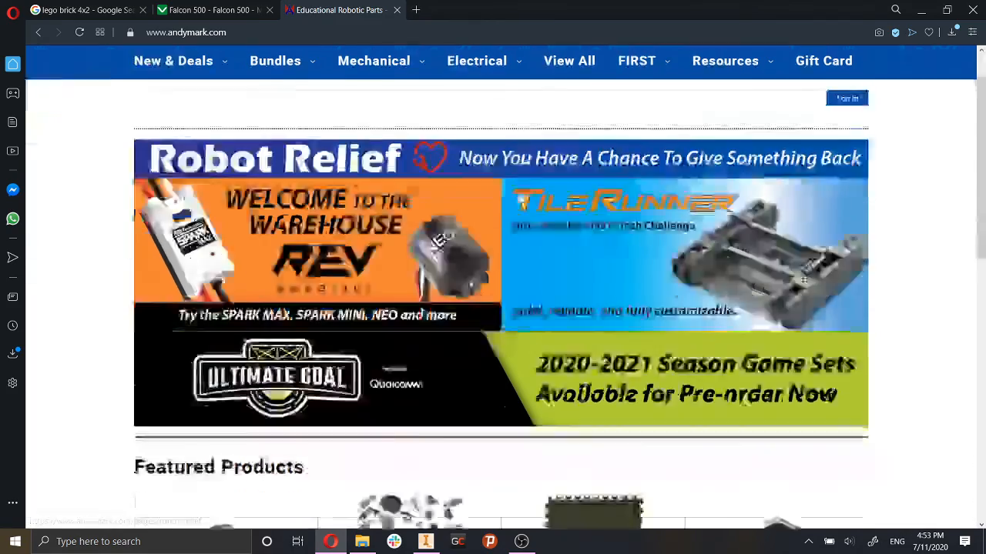
pyautogui.scroll(4, 555, 123)
pyautogui.scroll(3, 555, 123)
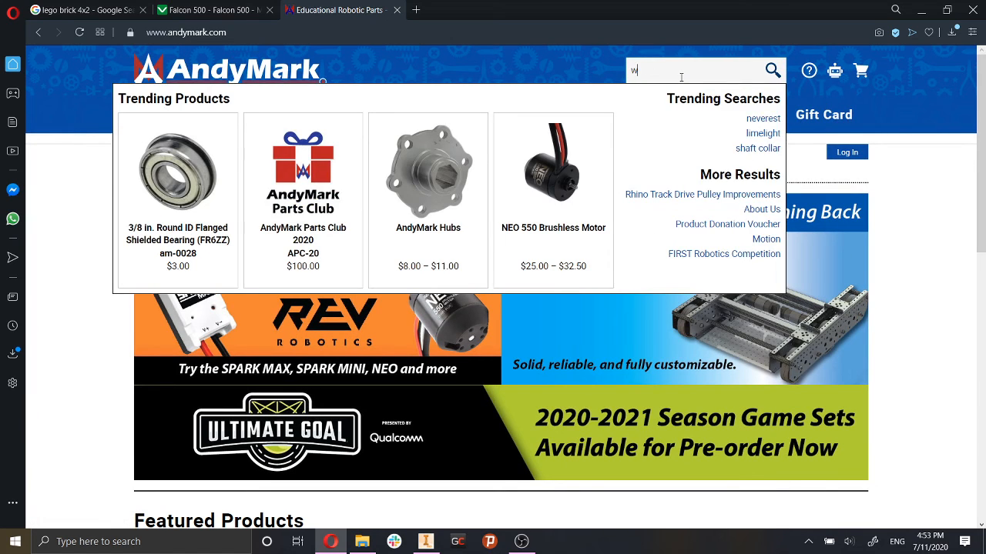
pyautogui.write('els')
pyautogui.press('Return')
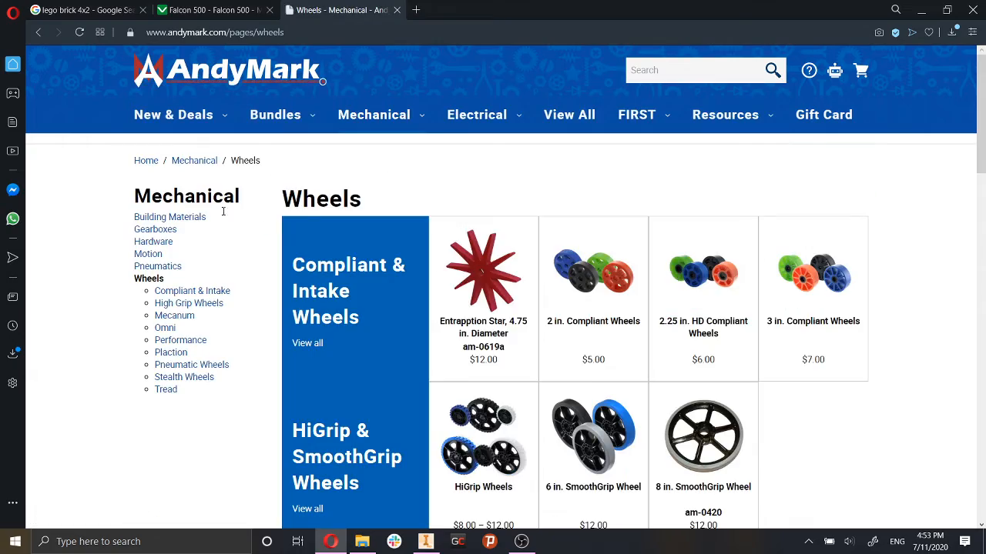
# Open the HiGrip Wheels product page and examine its specifications, layout prints and CAD file links.
pyautogui.scroll(-2, 519, 299)
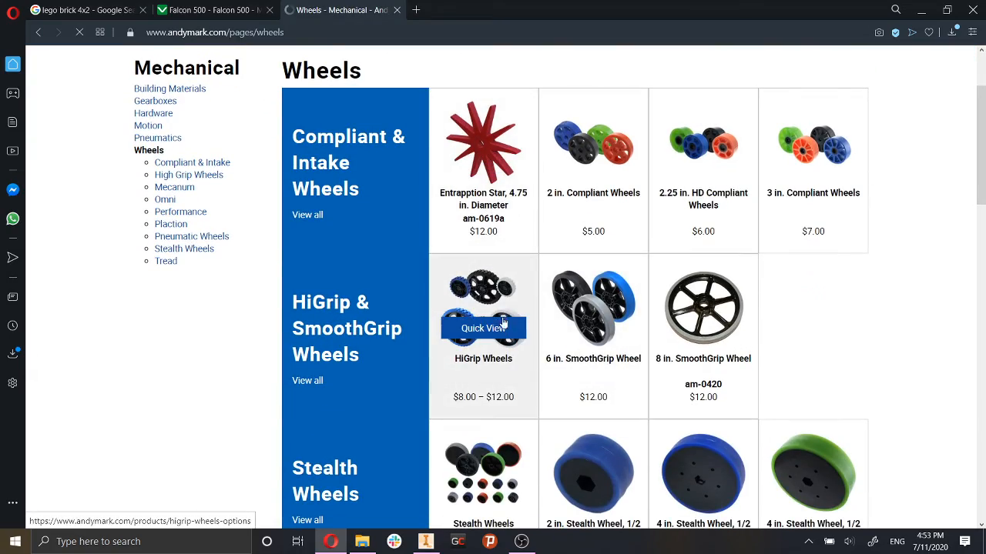
pyautogui.click(503, 322)
pyautogui.scroll(-5, 397, 326)
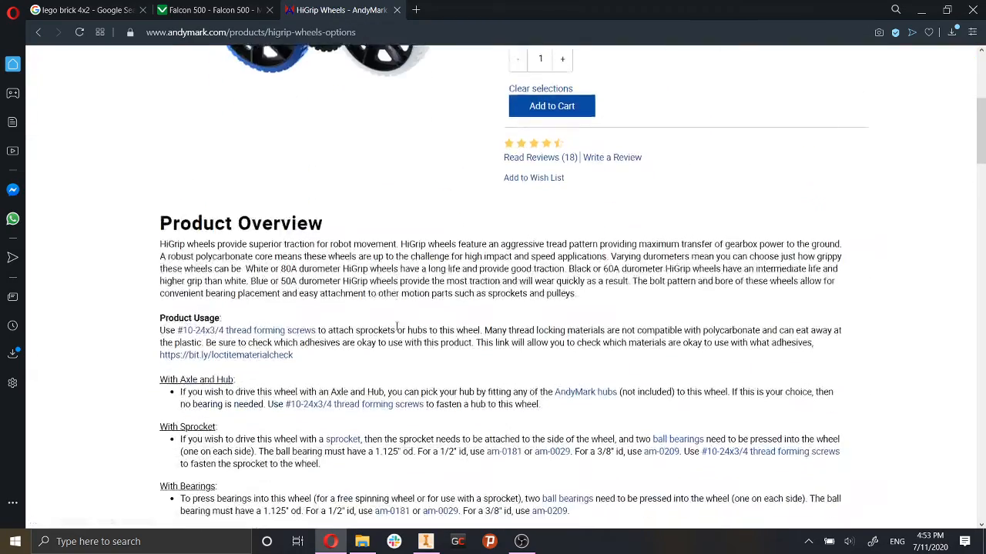
pyautogui.scroll(-6, 397, 327)
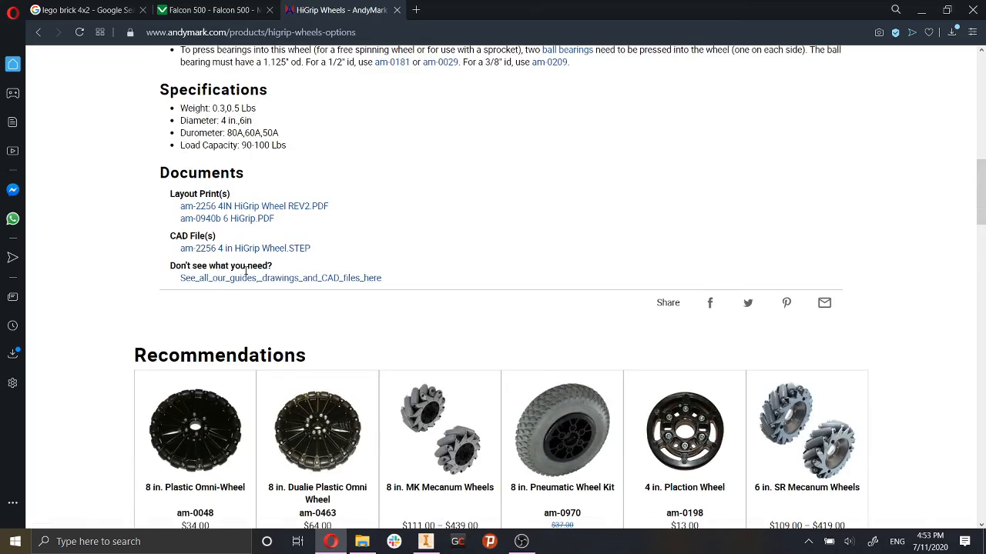
pyautogui.scroll(3, 427, 331)
pyautogui.scroll(-3, 427, 331)
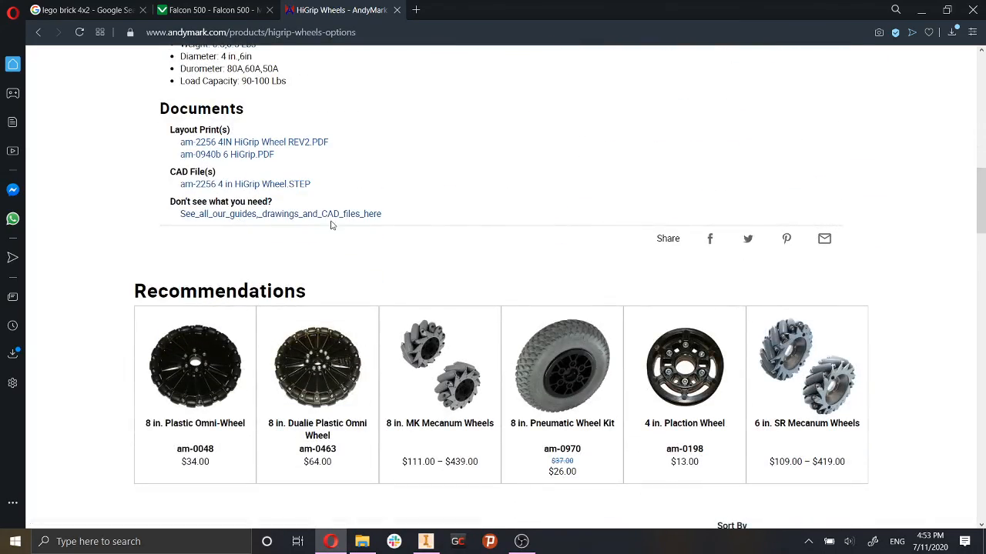
pyautogui.scroll(15, 389, 226)
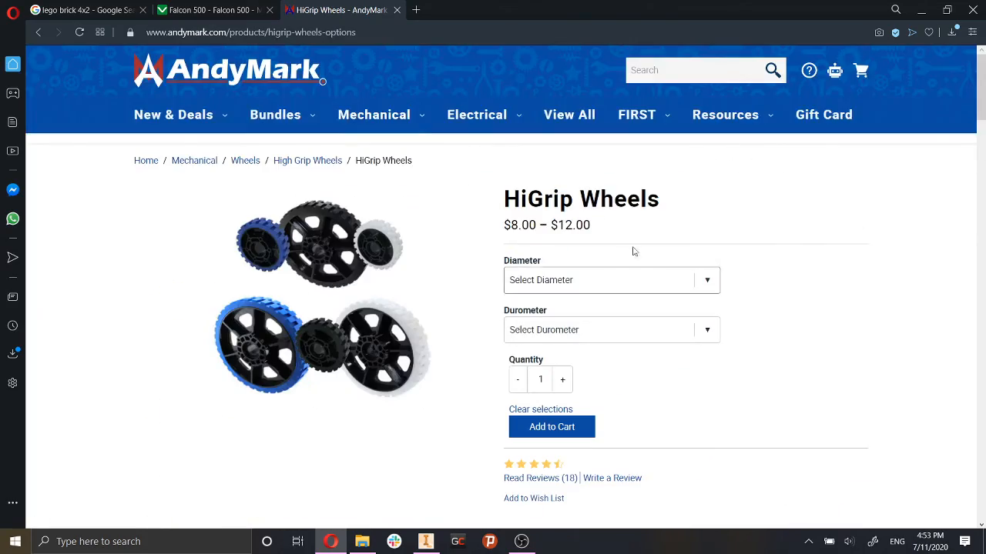
# Review the HiGrip Wheels specifications and documents, then open the recommended 8 in. Pneumatic Wheel Kit and check its documents section.
pyautogui.scroll(-7, 561, 249)
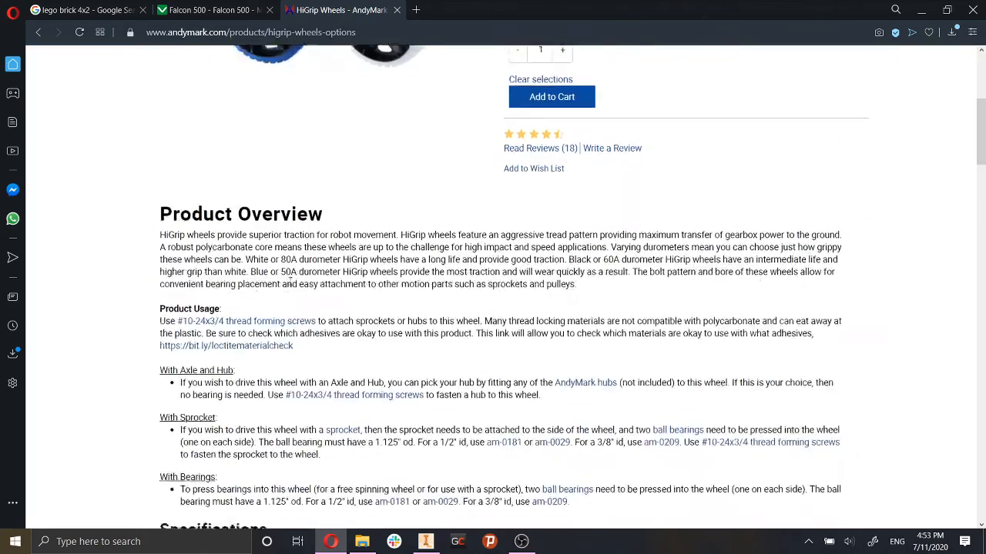
pyautogui.scroll(1, 316, 250)
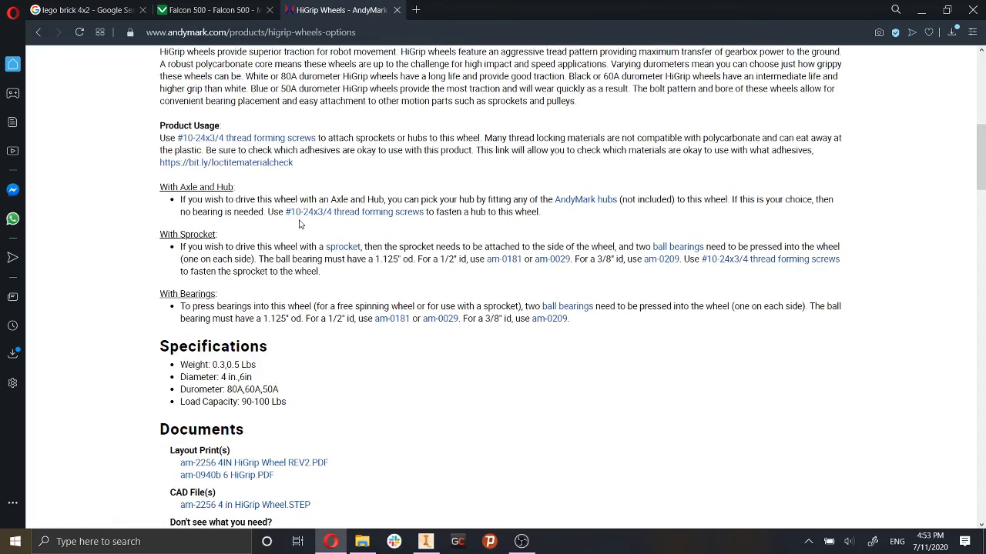
pyautogui.scroll(-4, 533, 298)
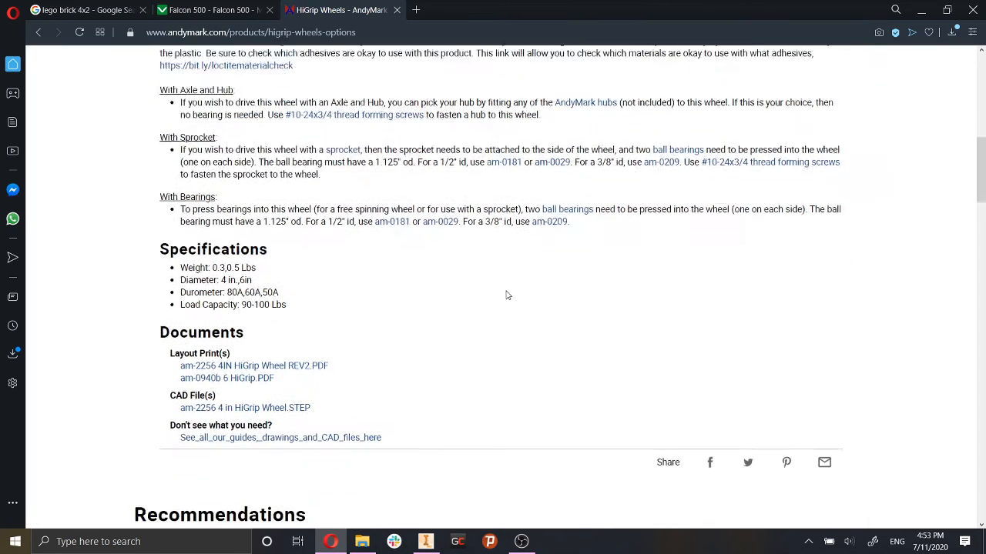
pyautogui.scroll(-2, 401, 296)
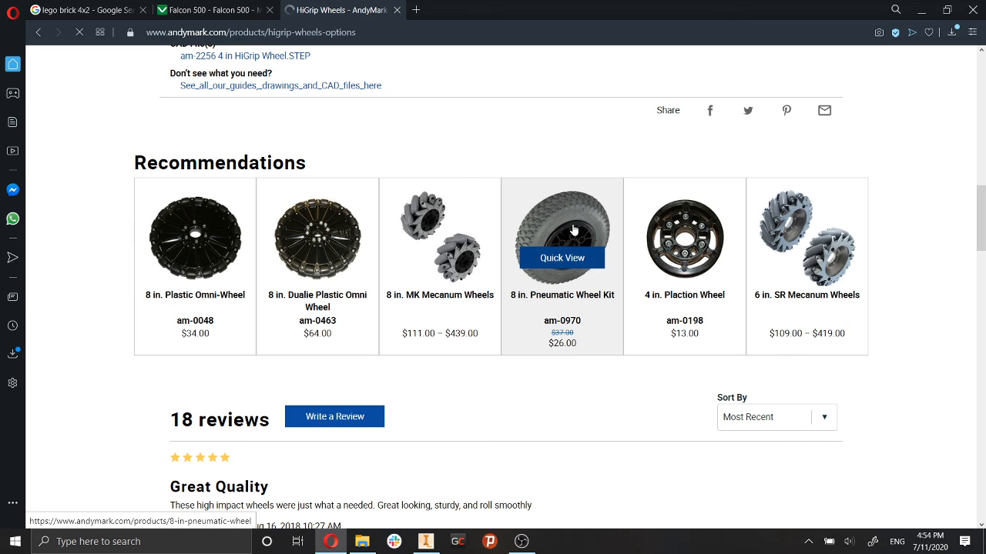
pyautogui.click(563, 260)
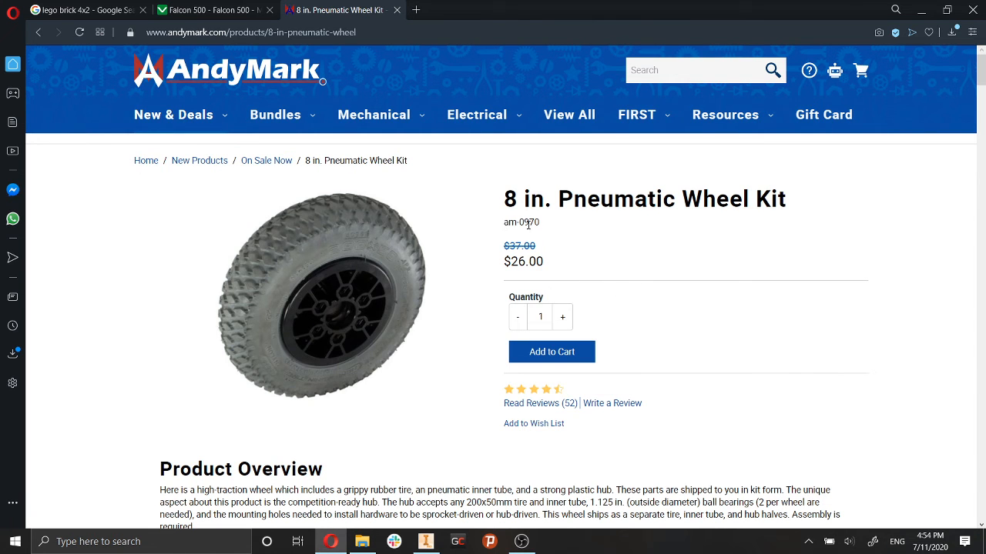
pyautogui.scroll(-20, 534, 225)
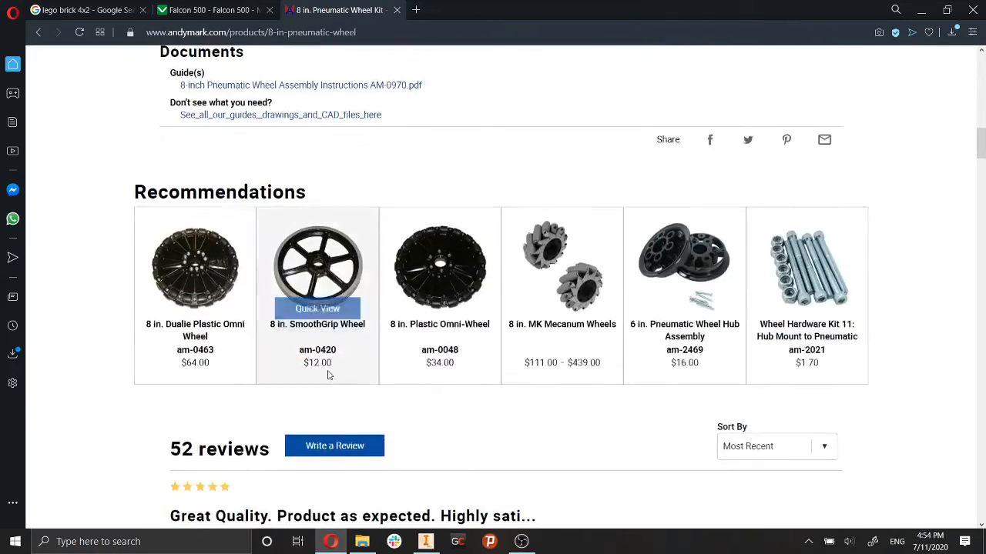
# Open AndyMark's STEP Files folder through the guides, drawings and CAD files link and look through it for the am-0970 wheel.
pyautogui.click(320, 242)
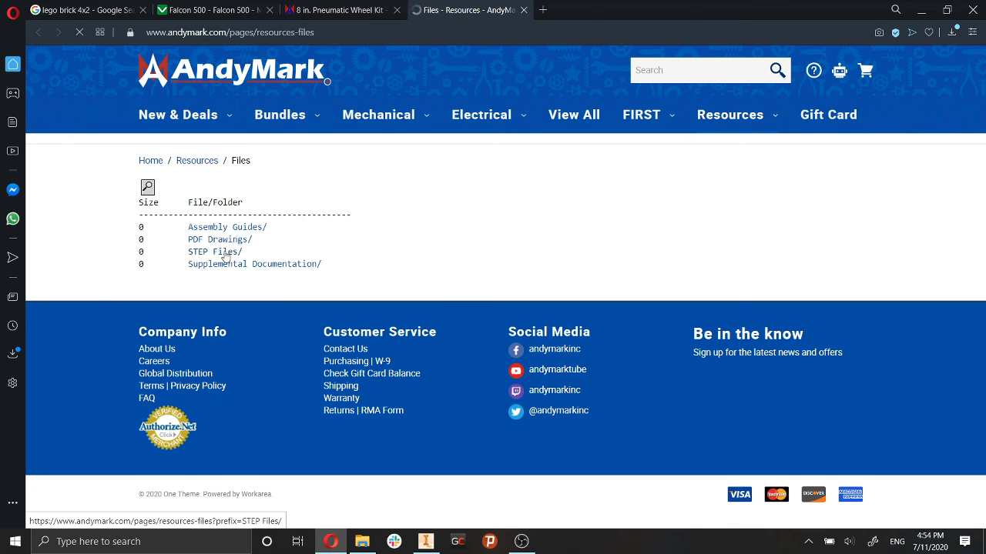
pyautogui.scroll(-12, 367, 244)
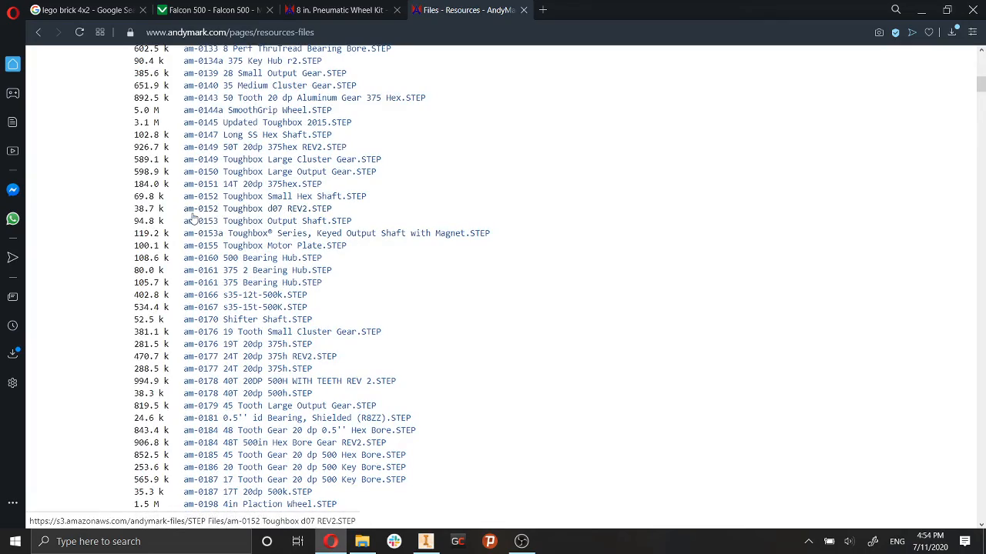
pyautogui.hotkey('ctrl', 'Tab')
pyautogui.hotkey('ctrl', 'Tab')
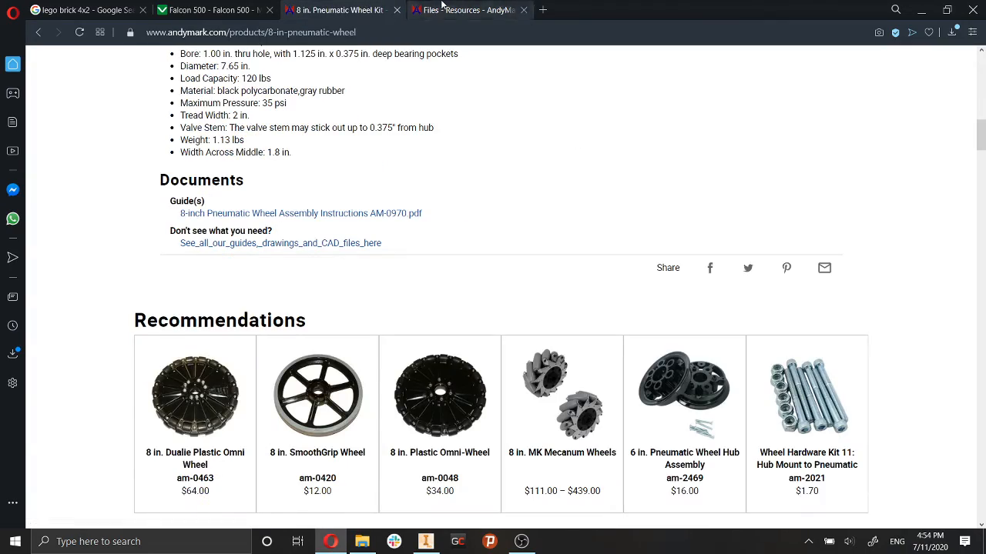
pyautogui.scroll(-15, 308, 259)
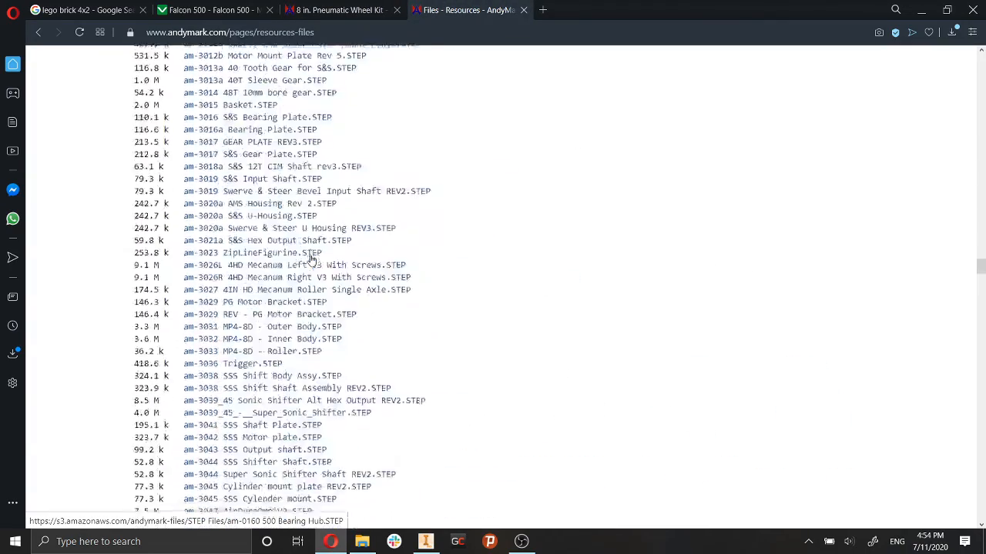
pyautogui.scroll(15, 311, 260)
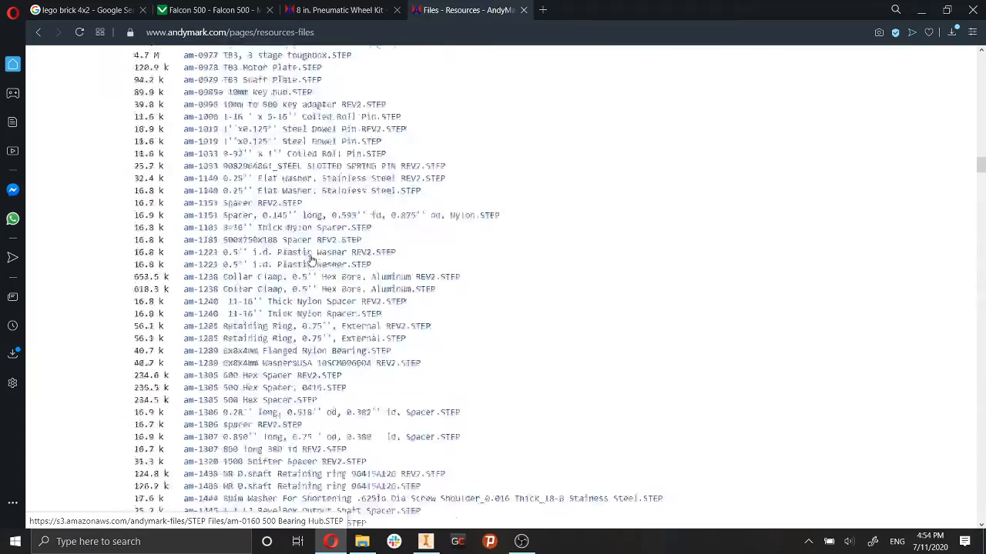
pyautogui.scroll(-5, 311, 260)
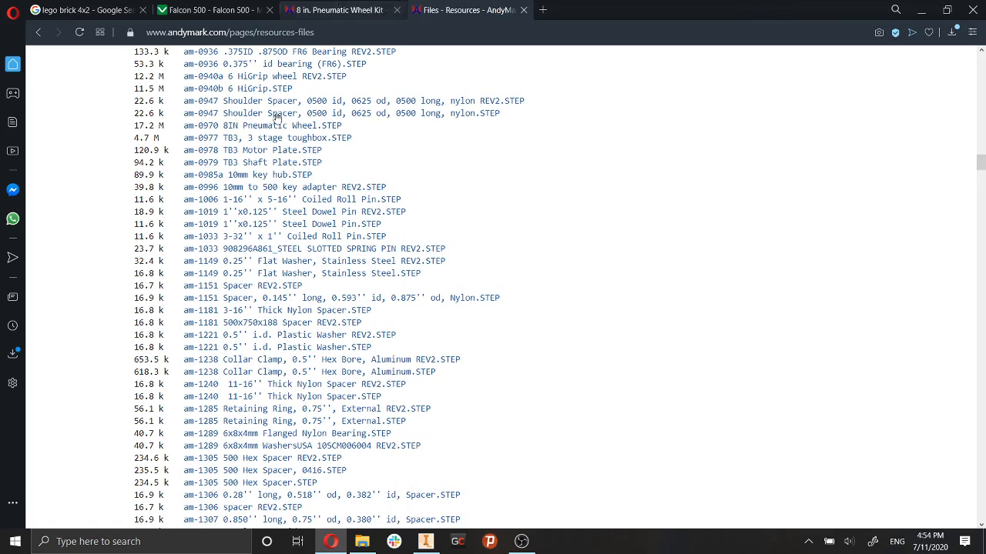
# Compare the 8 in. Pneumatic Wheel Kit product page with the AndyMark STEP file list.
pyautogui.click(404, 9)
pyautogui.scroll(10, 528, 244)
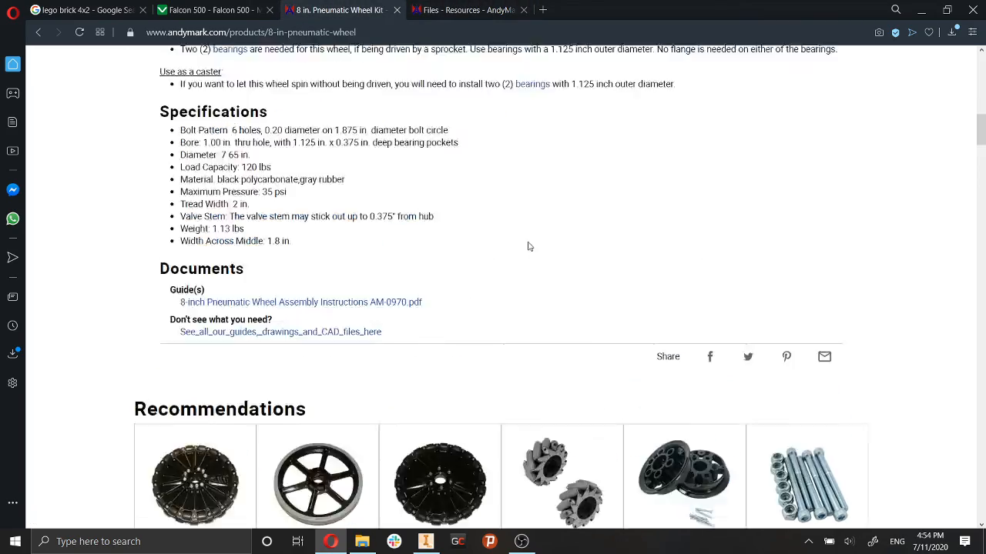
pyautogui.click(462, 10)
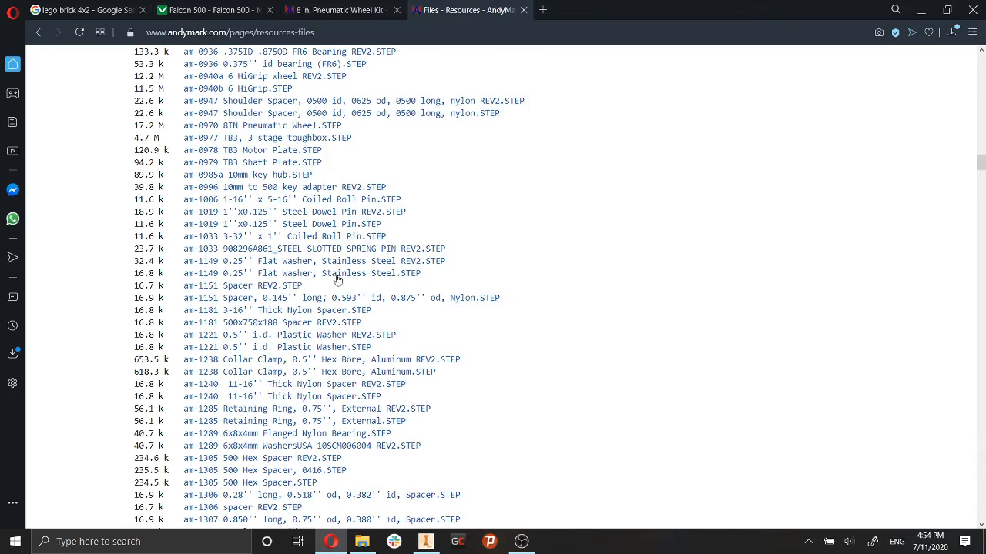
pyautogui.scroll(-10, 323, 278)
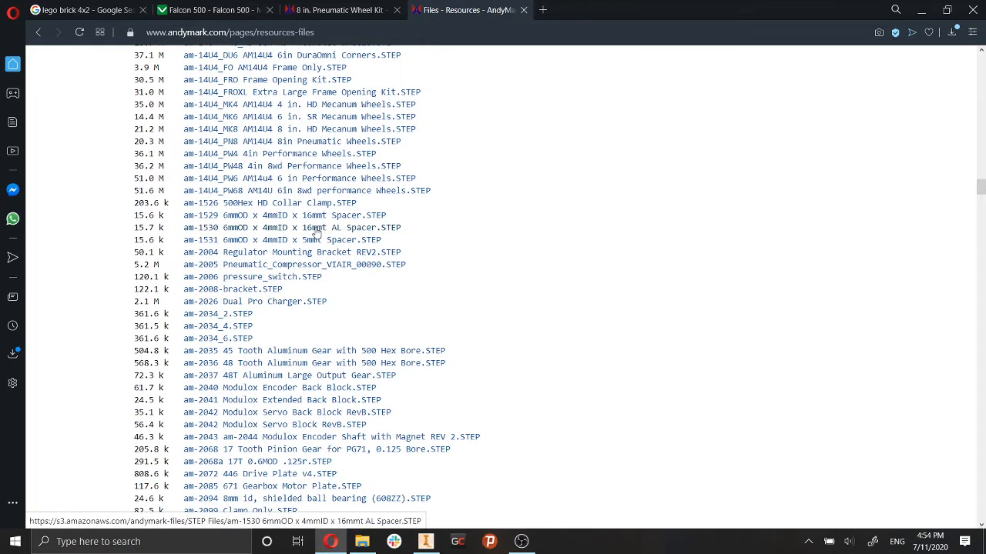
pyautogui.click(331, 6)
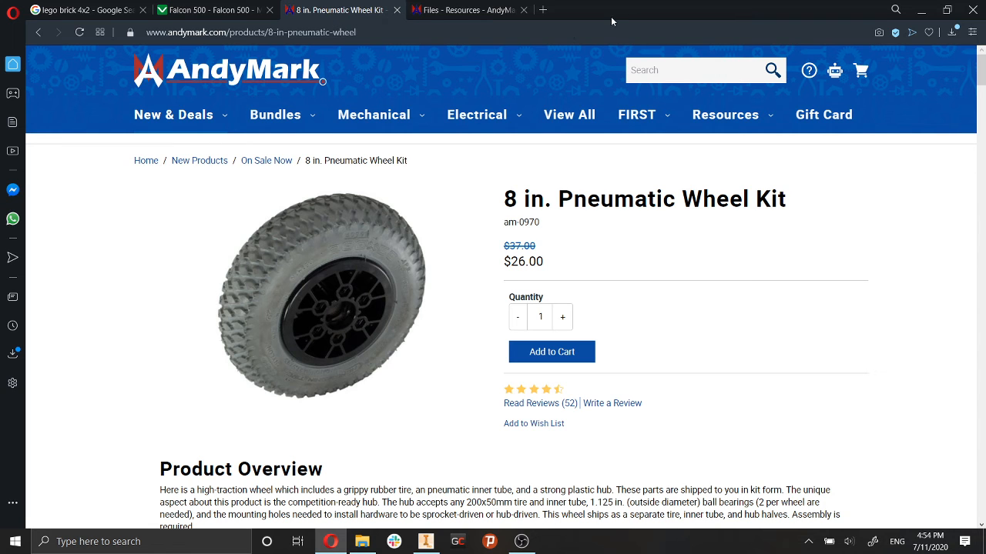
# Open a new browser tab and revisit the wheel kit, AndyMark STEP files and VEX Falcon 500 pages.
pyautogui.click(543, 11)
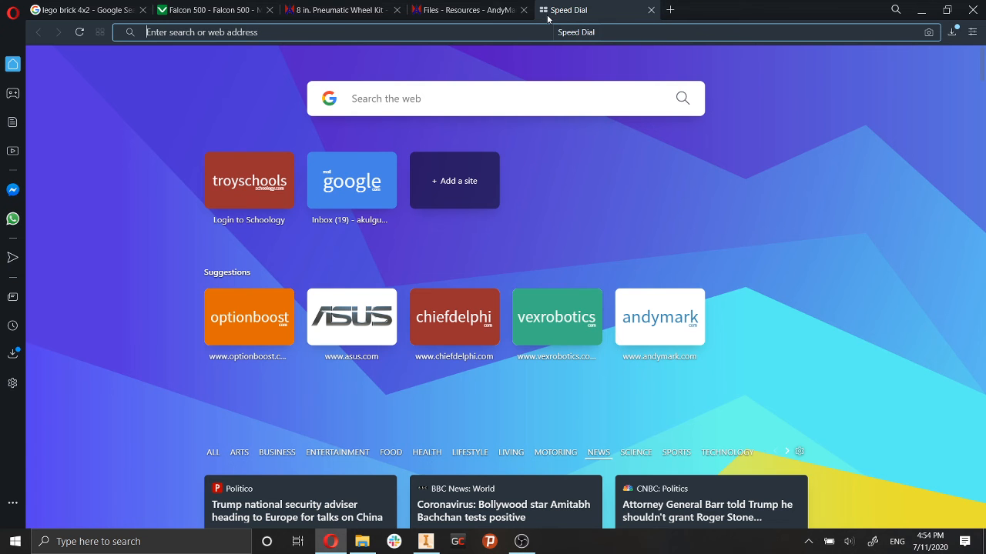
pyautogui.click(374, 6)
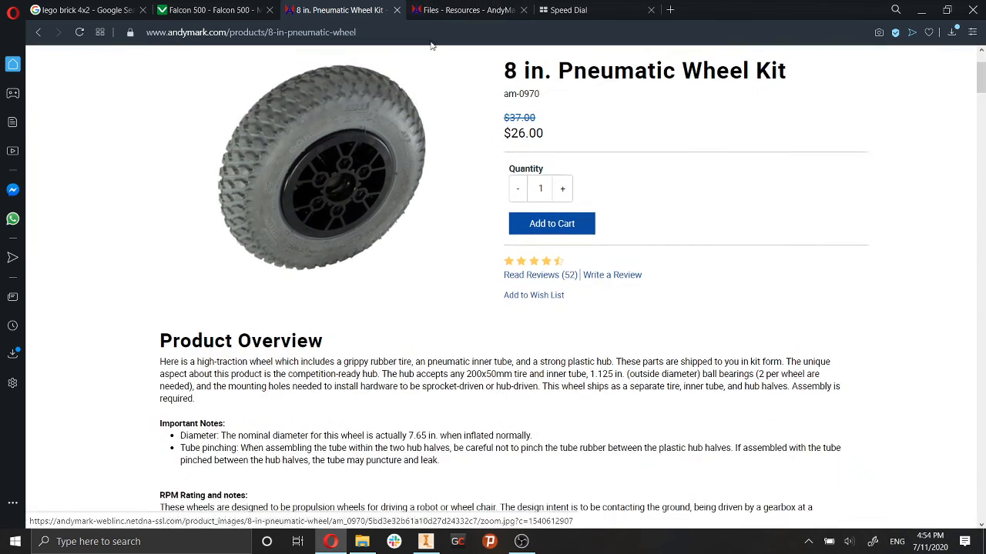
pyautogui.click(427, 6)
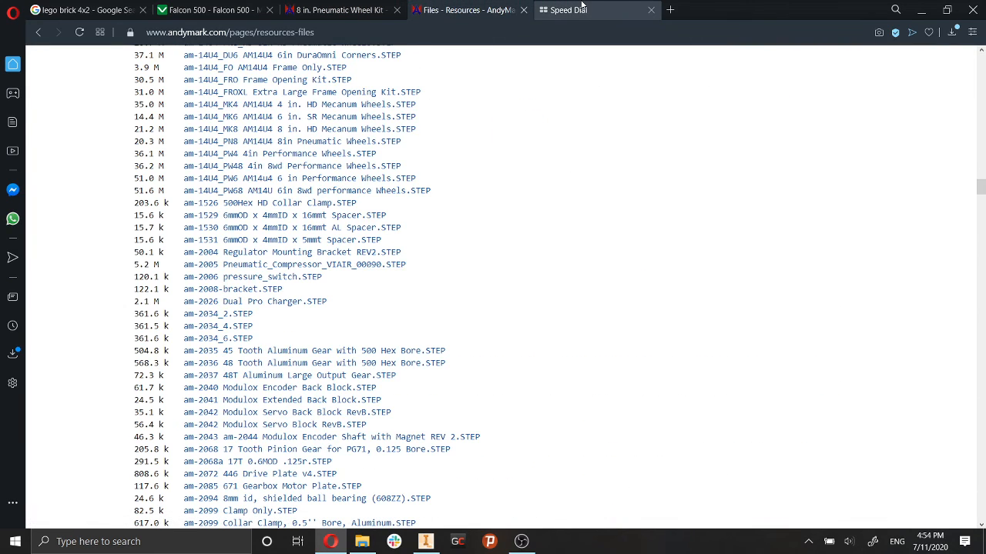
pyautogui.click(212, 9)
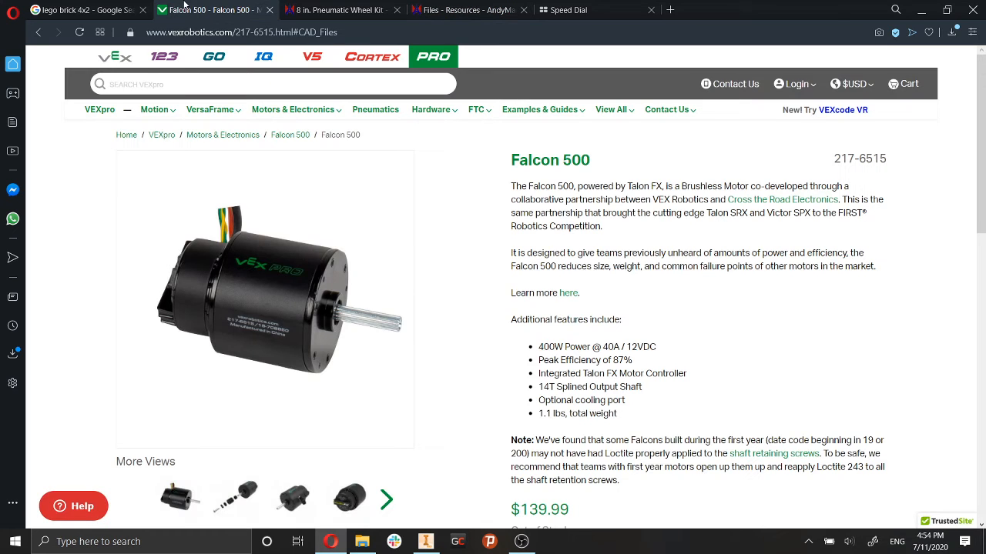
# Search the web for mcmaster carr in the empty browser tab.
pyautogui.click(570, 9)
pyautogui.write('amsd')
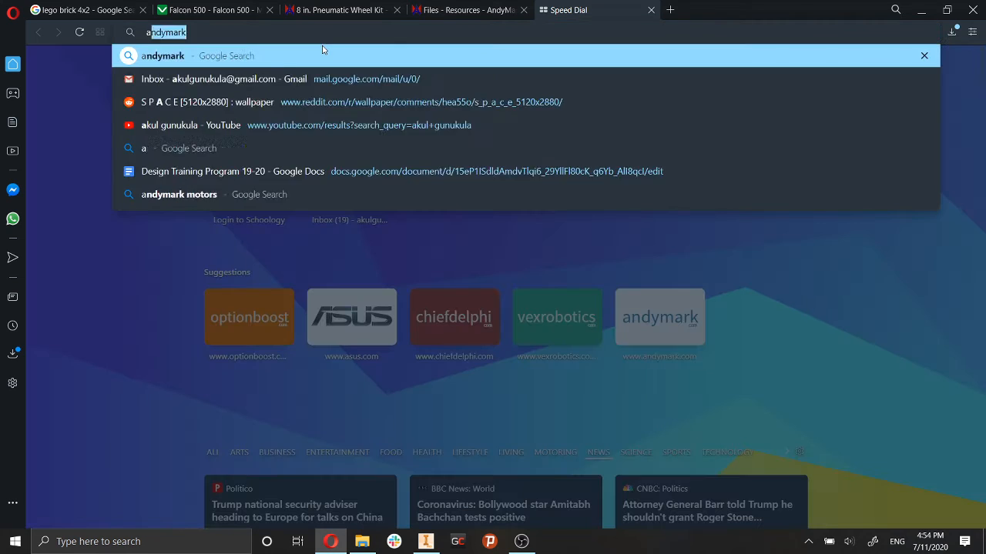
pyautogui.press('BackSpace')
pyautogui.press('BackSpace')
pyautogui.press('BackSpace')
pyautogui.press('BackSpace')
pyautogui.write('amcmaster')
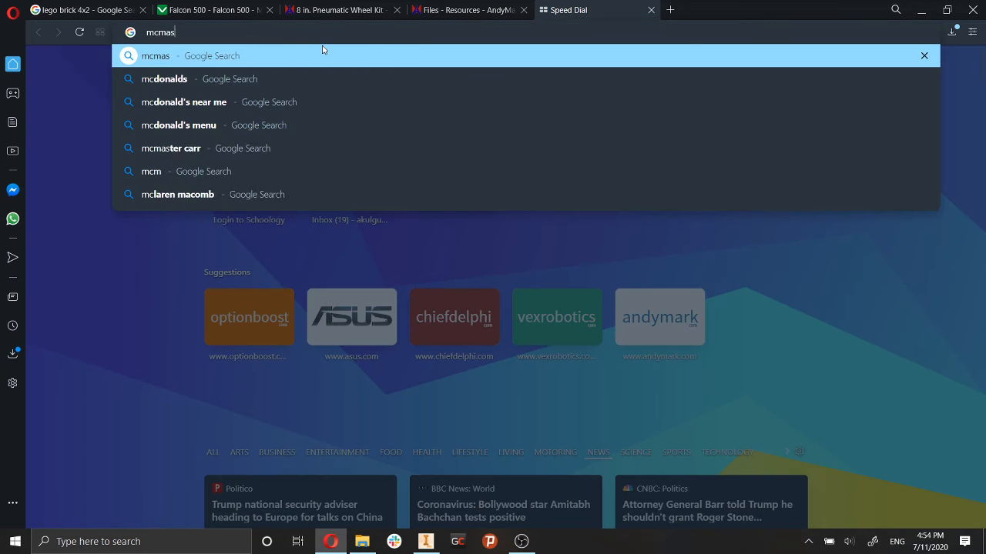
pyautogui.write(' carr\\')
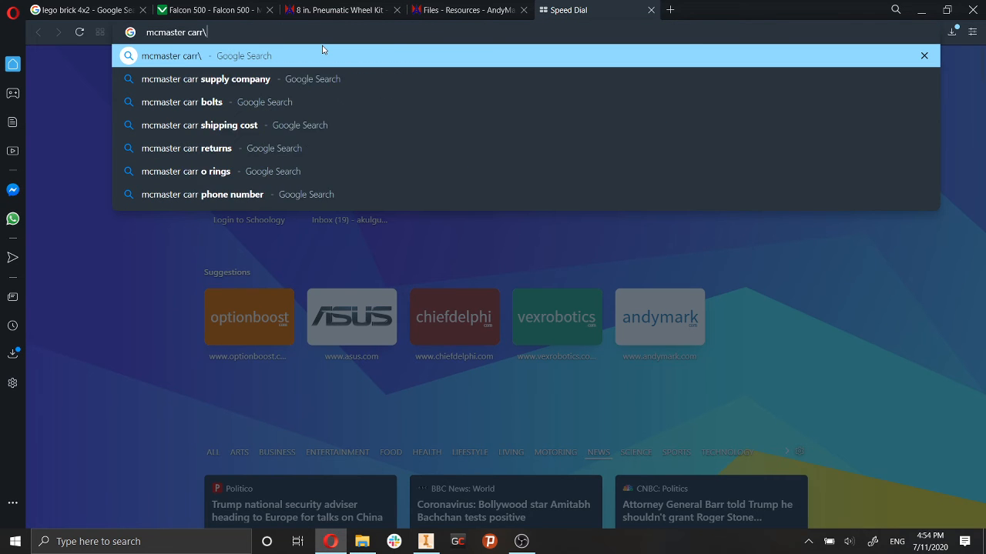
pyautogui.press('Return')
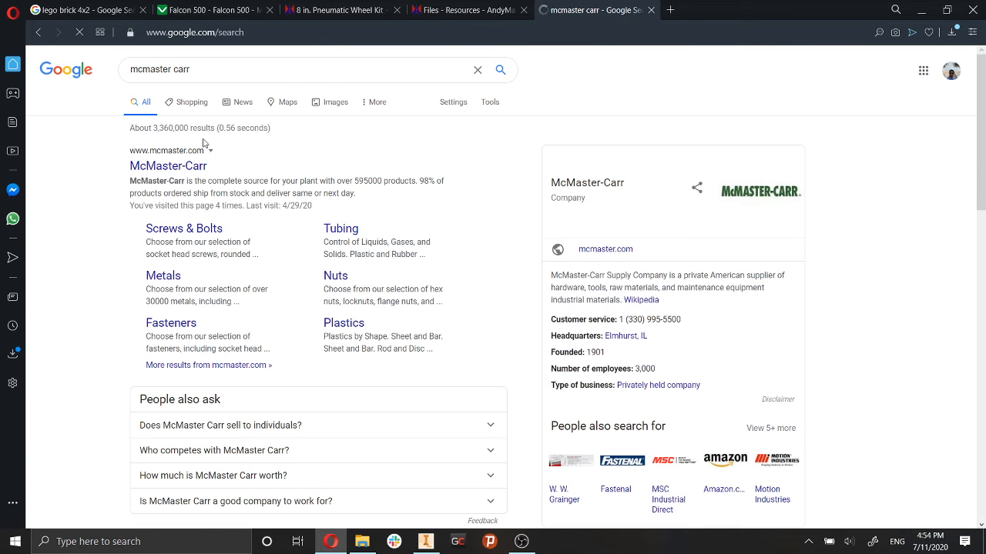
# Open the McMaster-Carr website and search its catalog for pneumatic valves.
pyautogui.click(176, 171)
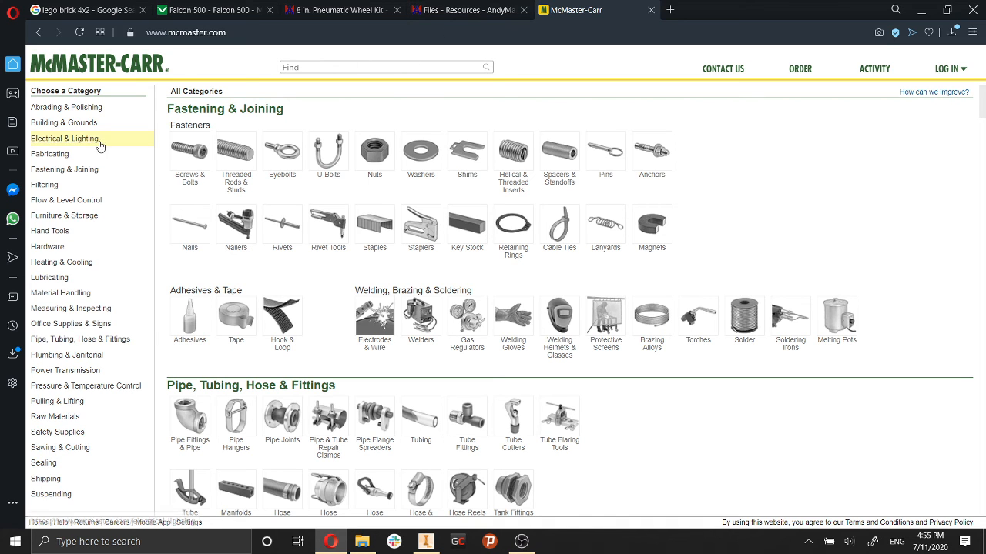
pyautogui.write('eu')
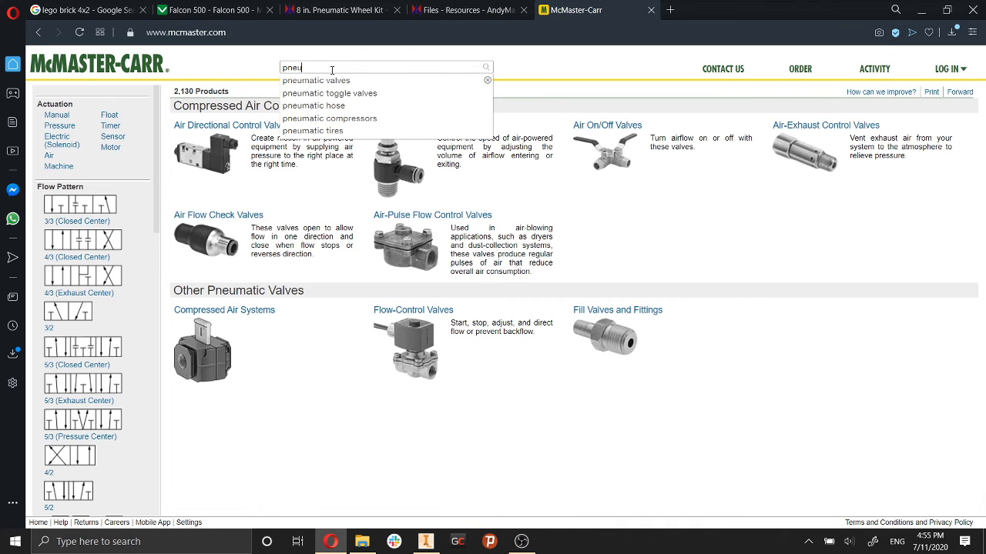
pyautogui.click(339, 82)
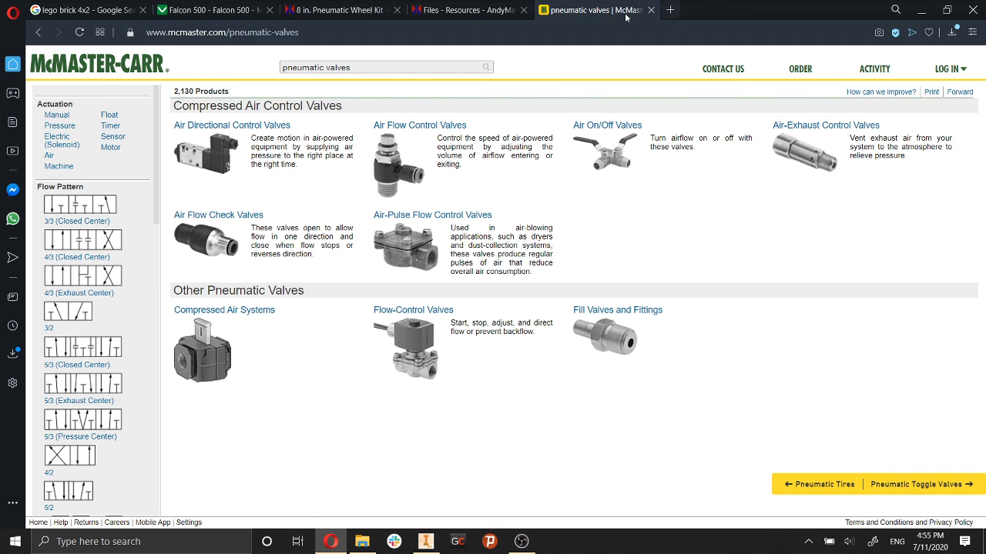
# Search the web for grabcad in a new browser tab and open the GrabCAD website.
pyautogui.click(670, 7)
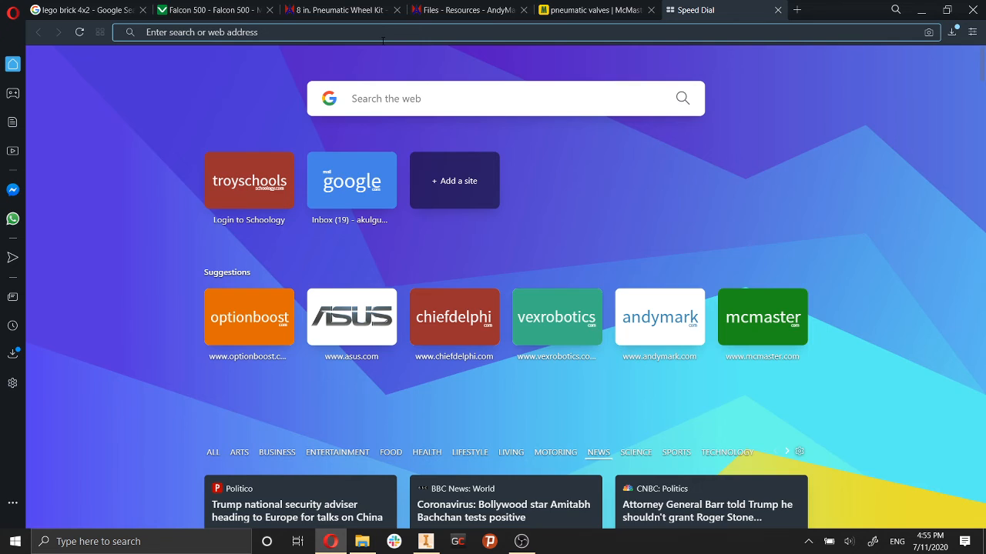
pyautogui.write('grabcad')
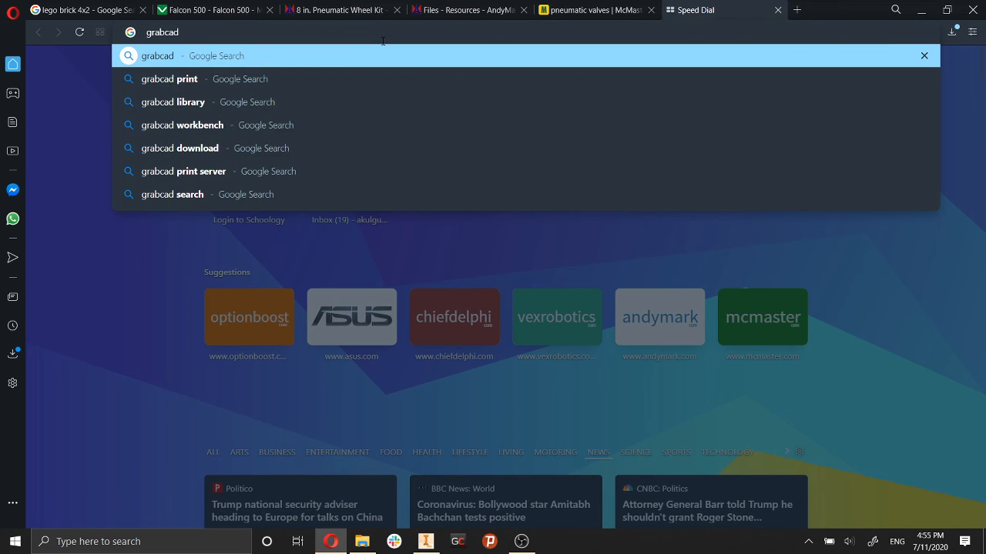
pyautogui.press('Return')
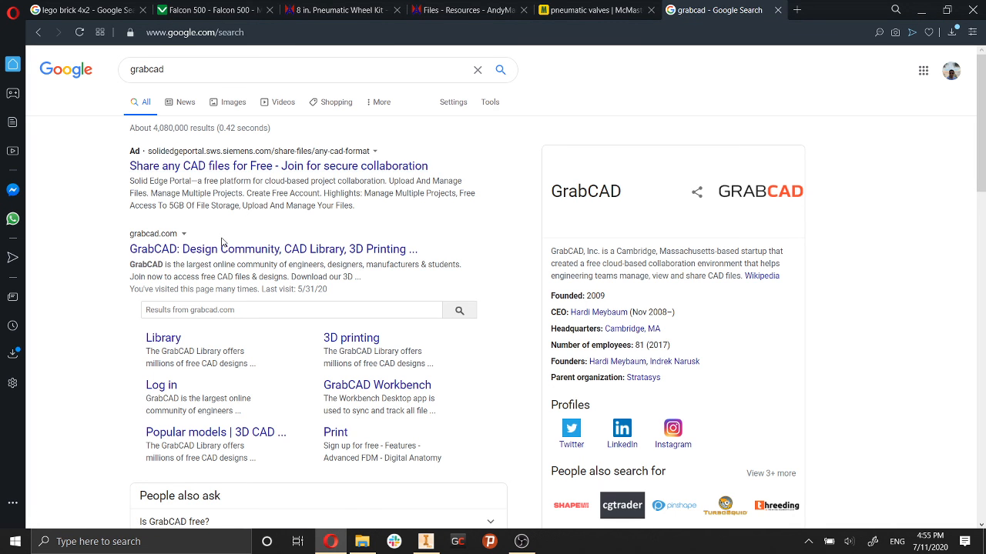
pyautogui.click(218, 251)
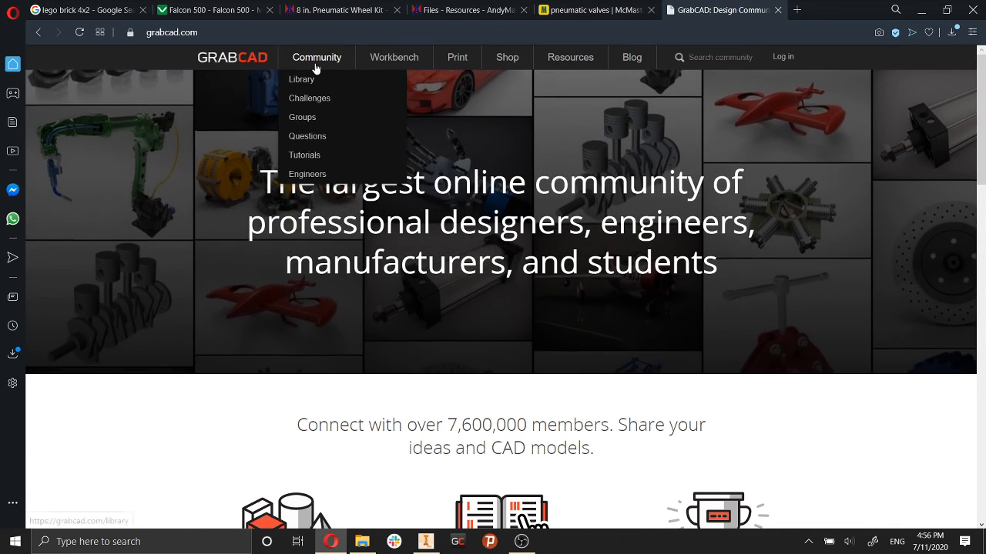
# Open the GrabCAD community Library, browse its popular models, and return to the McMaster-Carr pneumatic valves page.
pyautogui.click(315, 68)
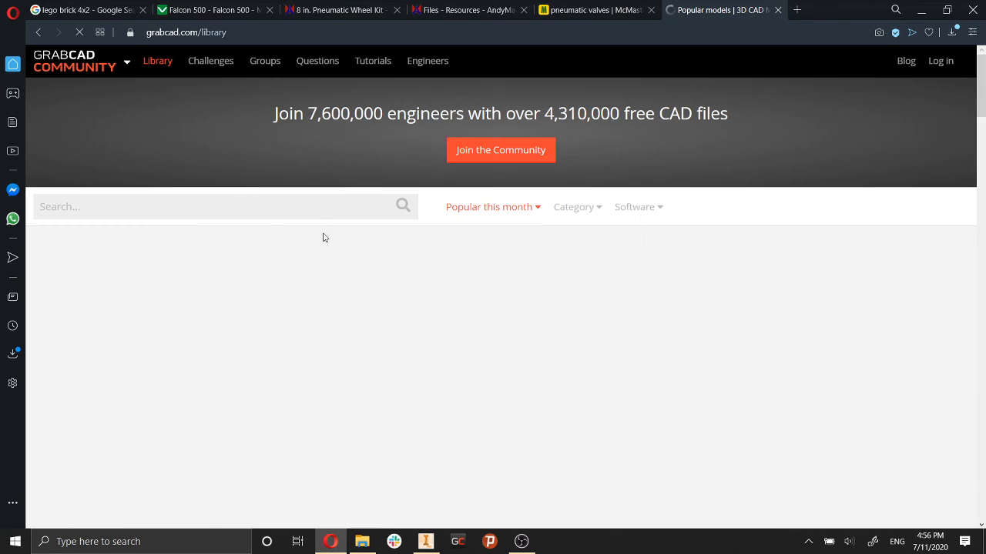
pyautogui.scroll(-3, 403, 293)
pyautogui.scroll(-12, 435, 356)
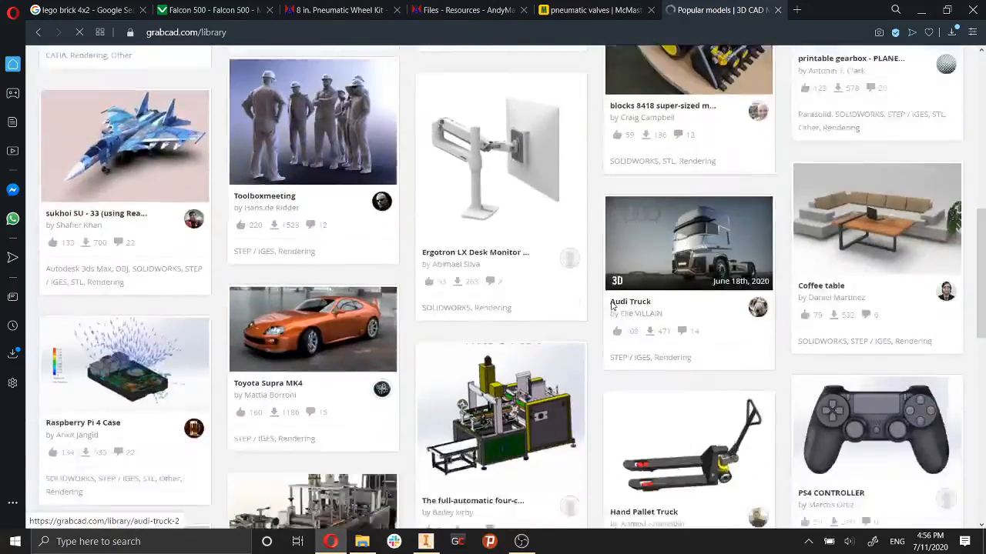
pyautogui.scroll(15, 462, 339)
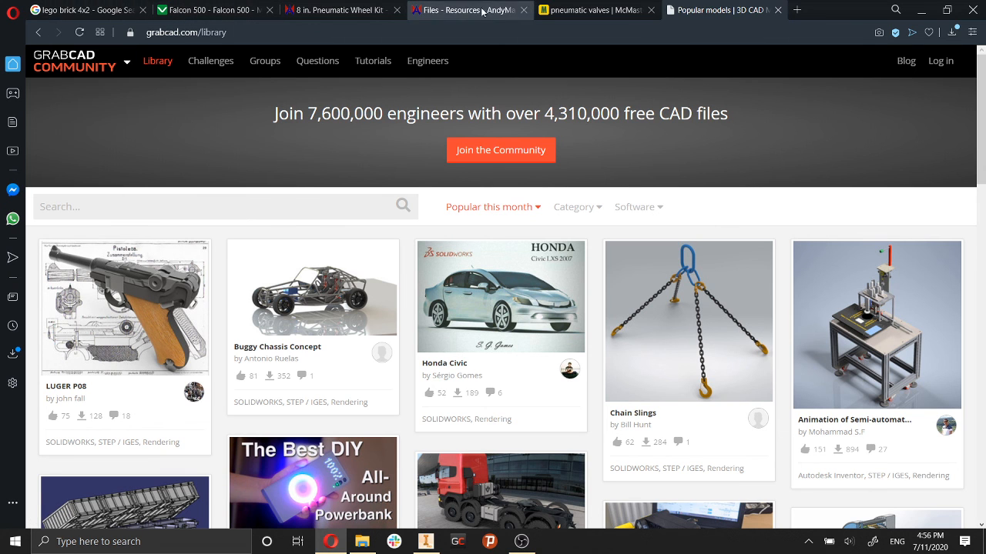
pyautogui.click(592, 7)
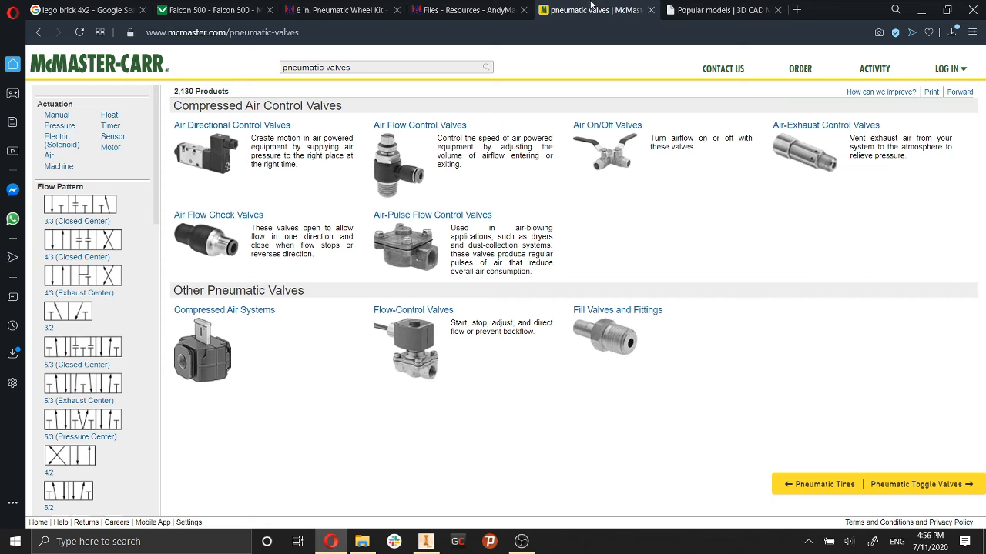
# Switch to the GrabCAD Library page and look through its popular models.
pyautogui.click(716, 9)
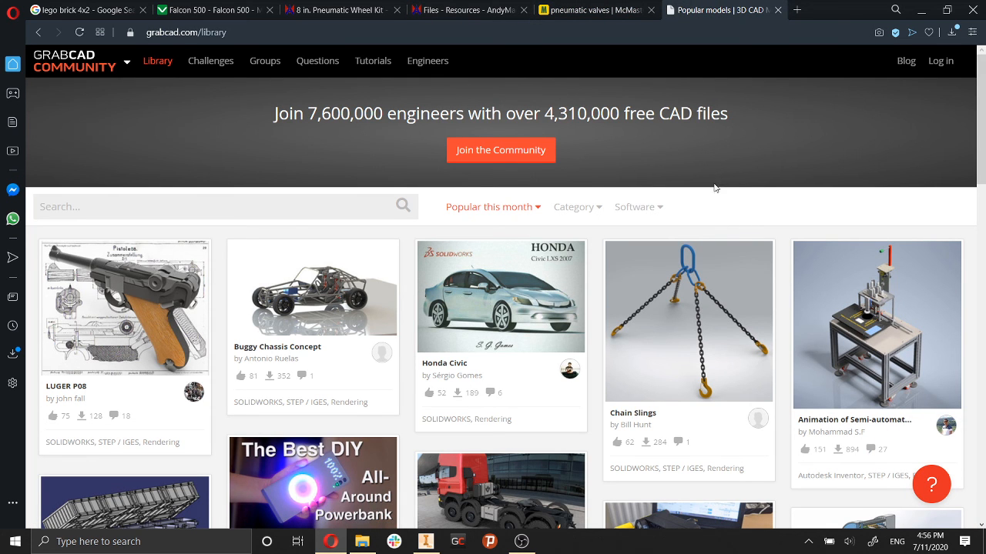
pyautogui.scroll(-3, 777, 271)
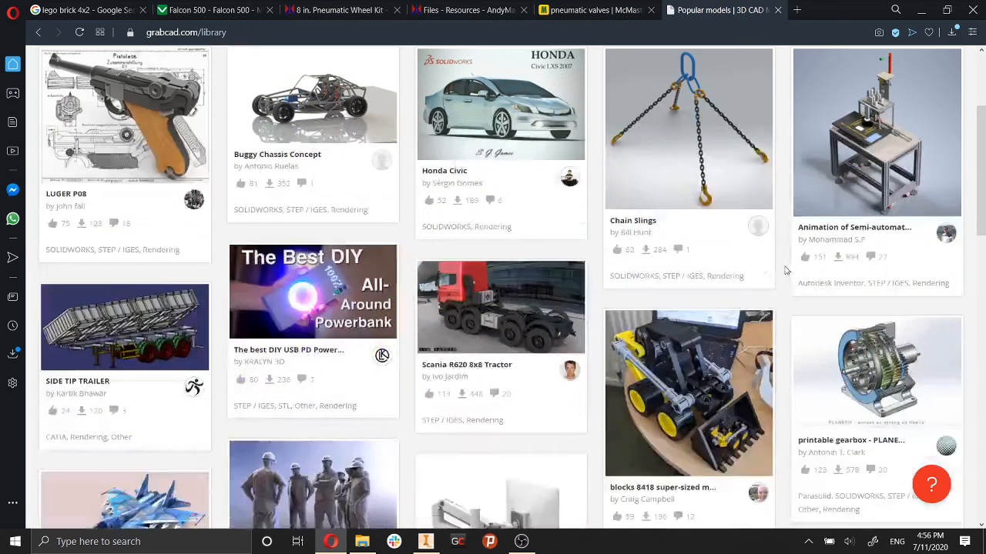
pyautogui.scroll(3, 573, 253)
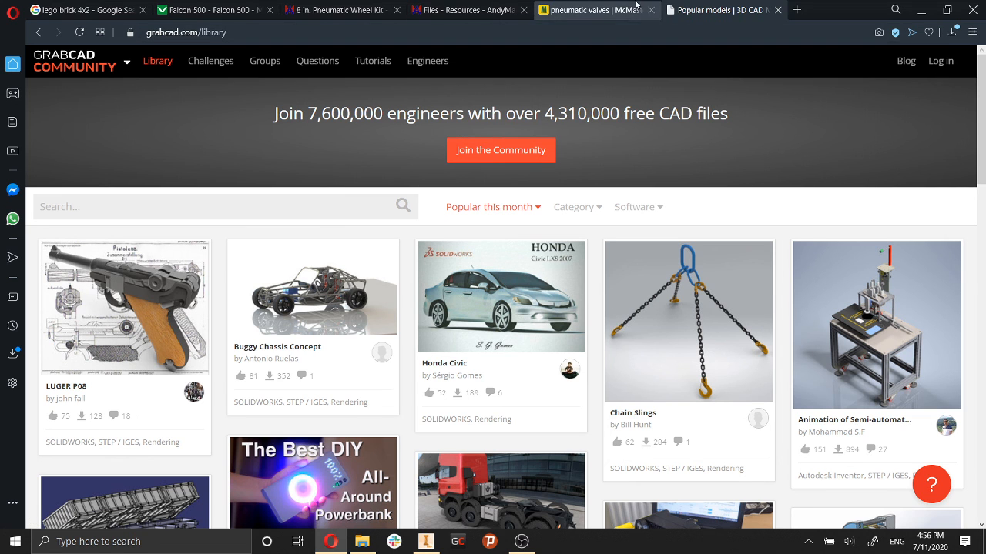
# Search the web for chiefdelphi in a new browser tab and open the Chief Delphi forum.
pyautogui.click(797, 12)
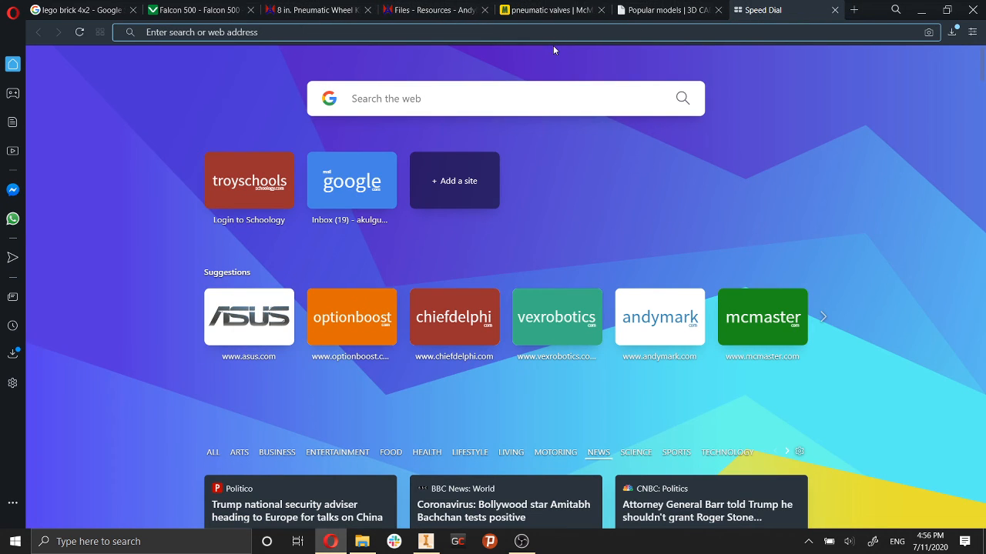
pyautogui.write('d')
pyautogui.press('BackSpace')
pyautogui.press('BackSpace')
pyautogui.write('chie')
pyautogui.press('Return')
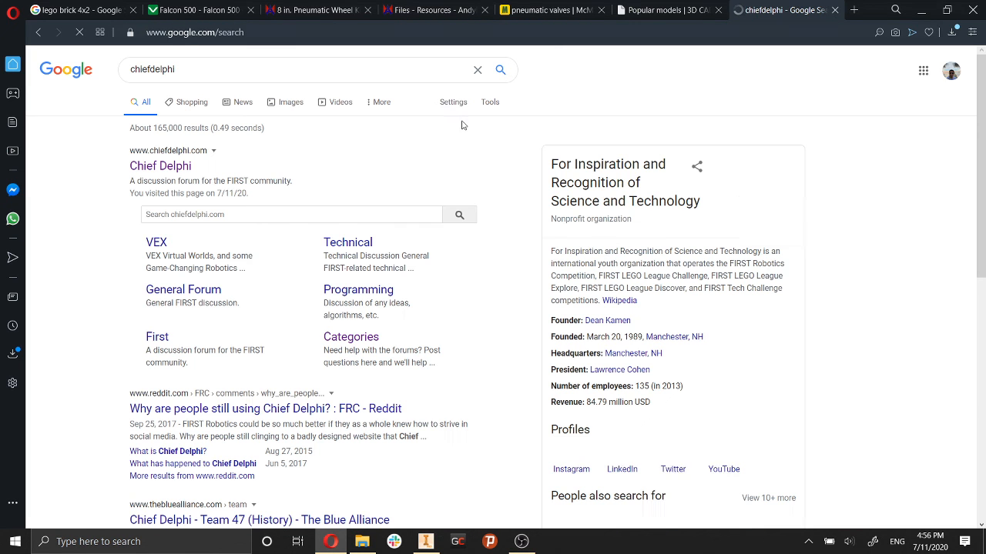
pyautogui.click(175, 169)
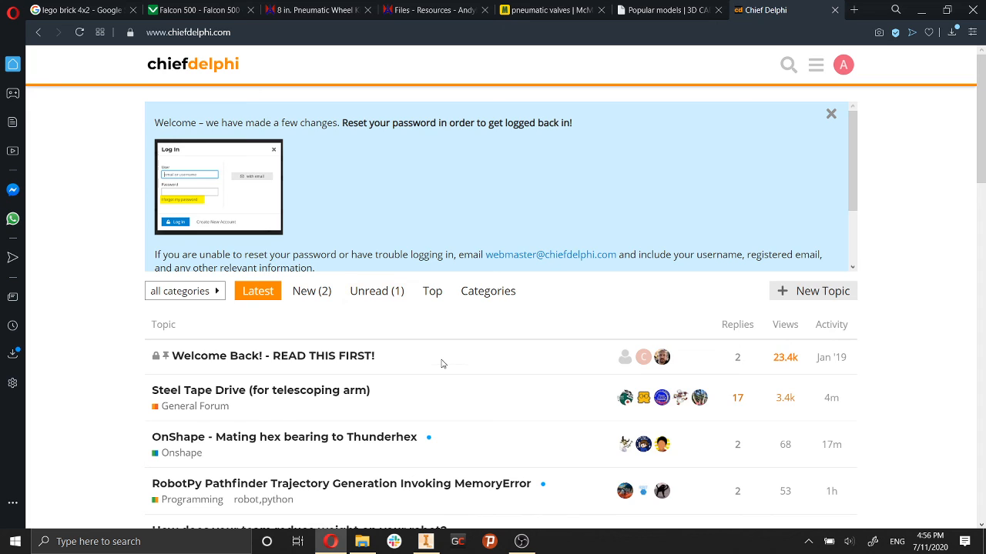
# Browse Chief Delphi's latest topics and its Categories listing through the Technical, Competition and Other sections, and switch back to Inventor.
pyautogui.scroll(-1, 443, 363)
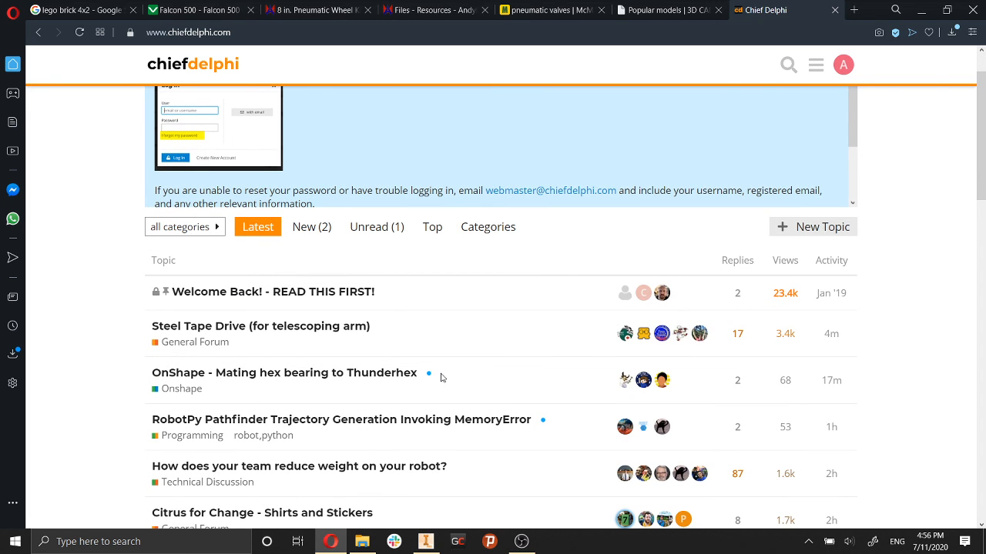
pyautogui.scroll(-3, 462, 285)
pyautogui.scroll(4, 578, 231)
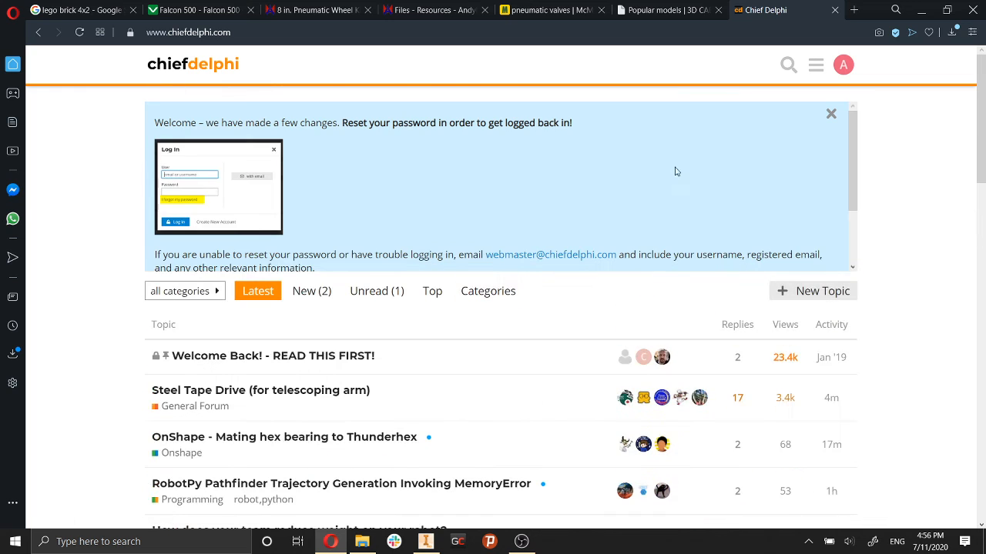
pyautogui.scroll(-1, 400, 286)
pyautogui.scroll(2, 265, 211)
pyautogui.click(485, 298)
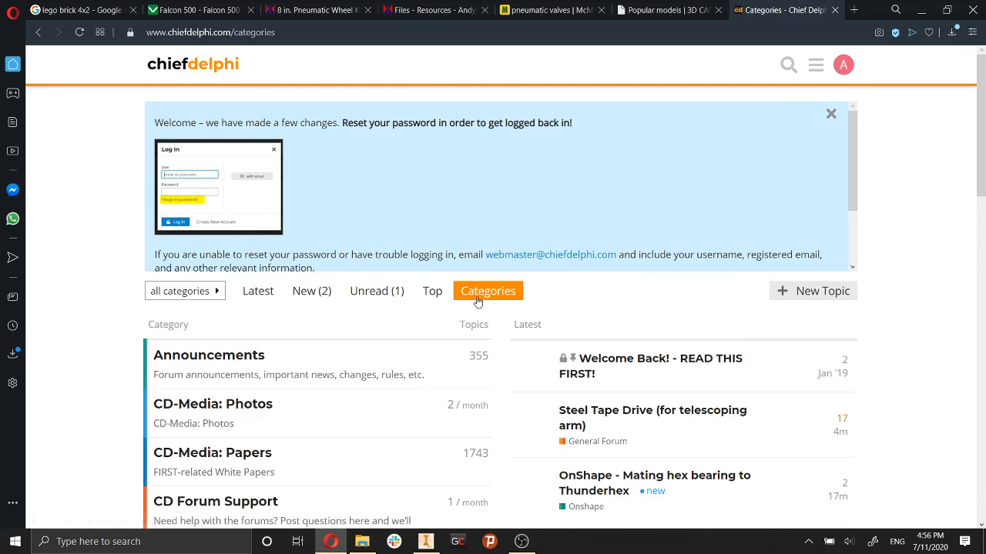
pyautogui.scroll(-5, 473, 312)
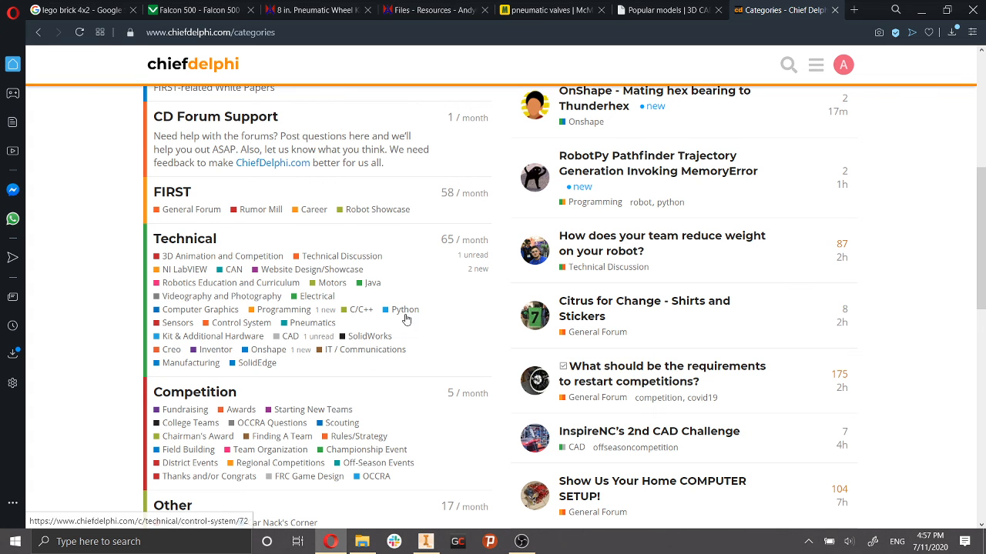
pyautogui.scroll(-3, 363, 382)
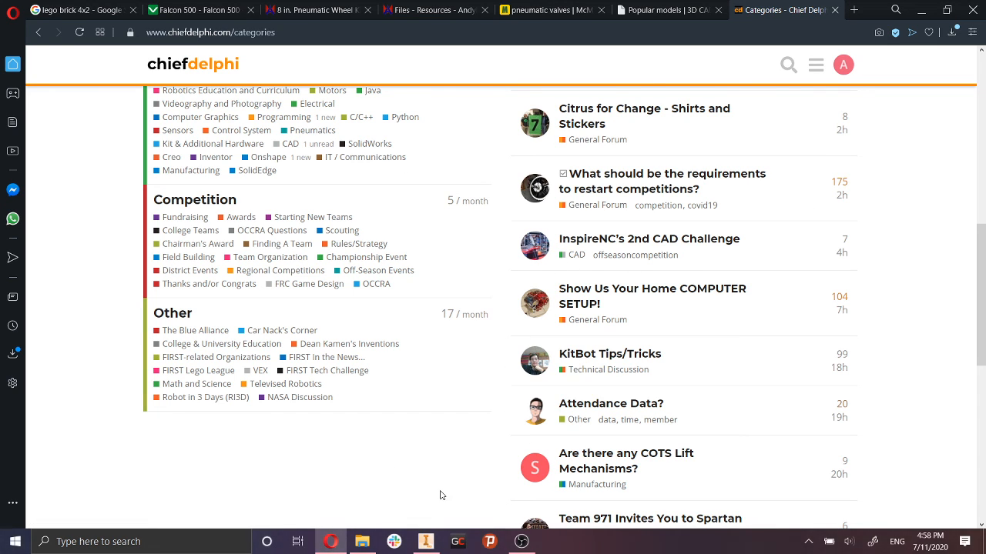
pyautogui.click(428, 541)
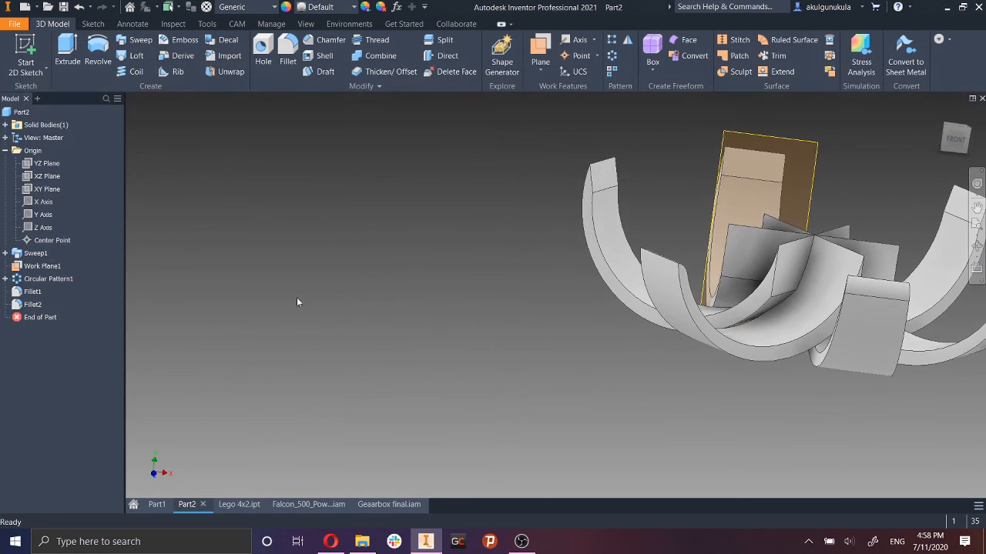